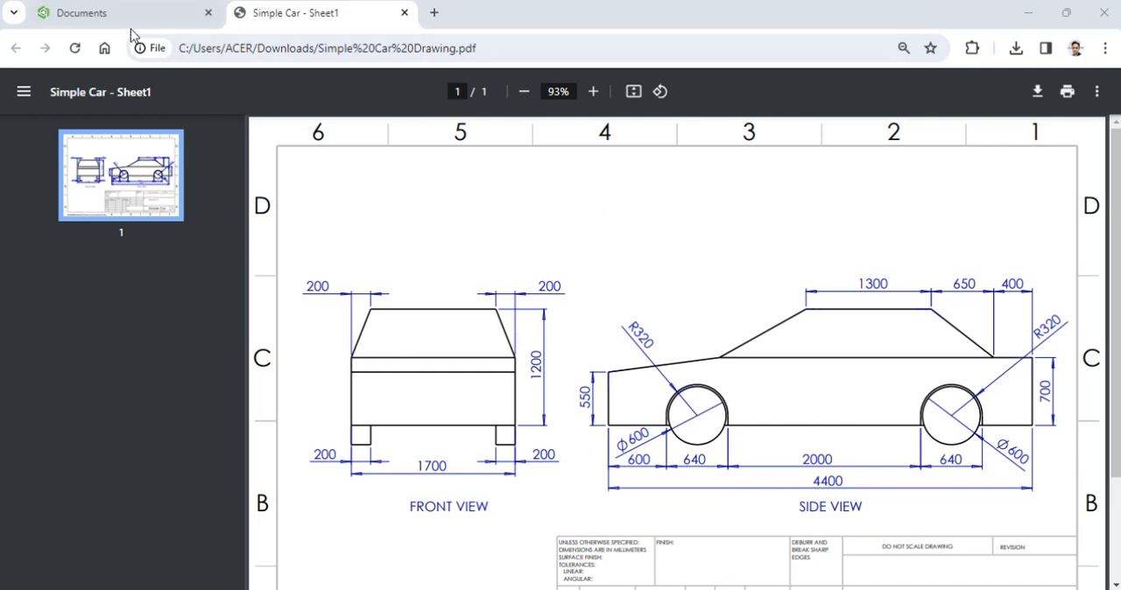
Switch to Onshape and create a new public document named Simple Car.
click(188, 16)
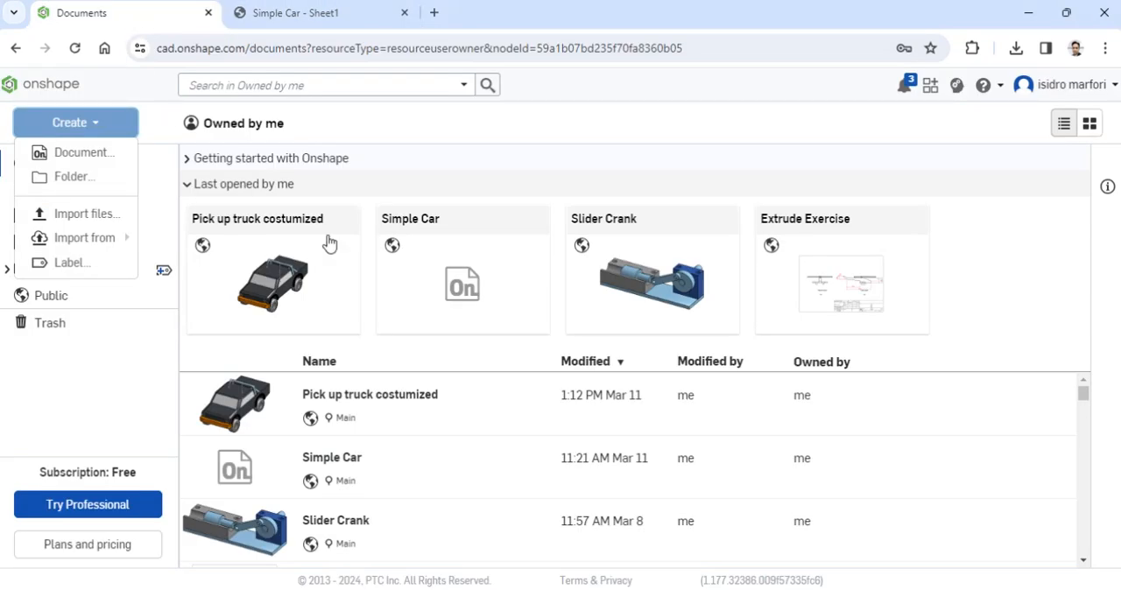
click(87, 154)
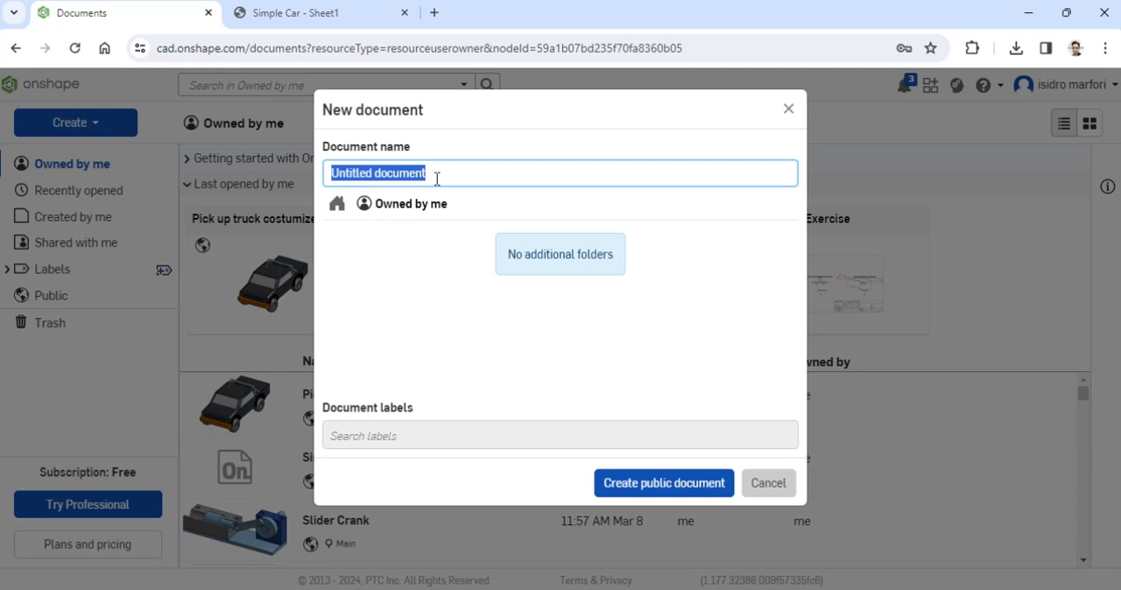
text(Simple Car)
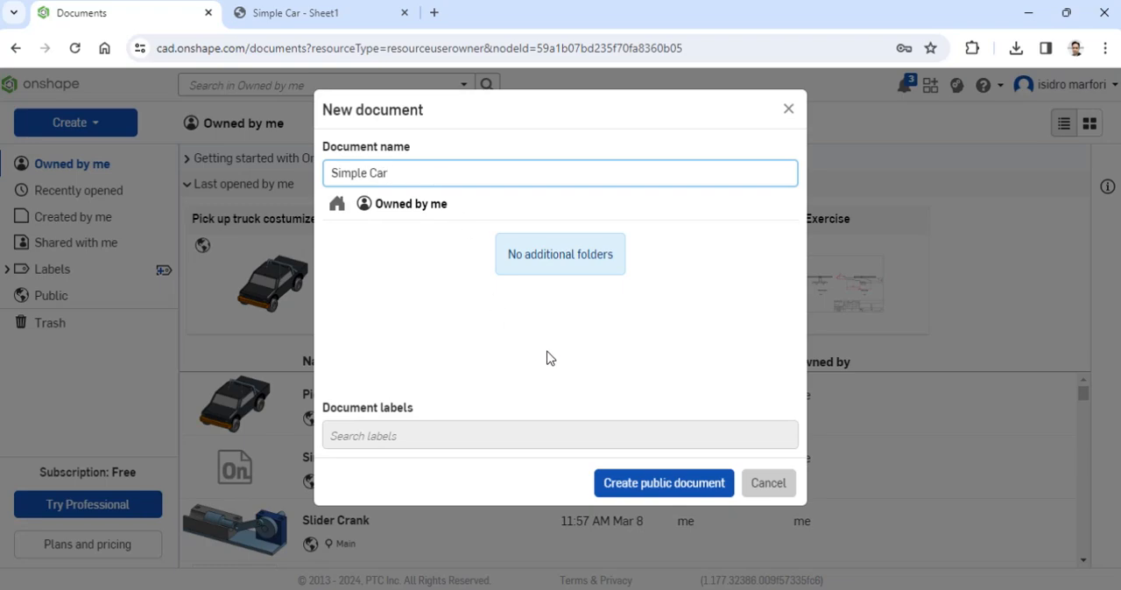
click(635, 487)
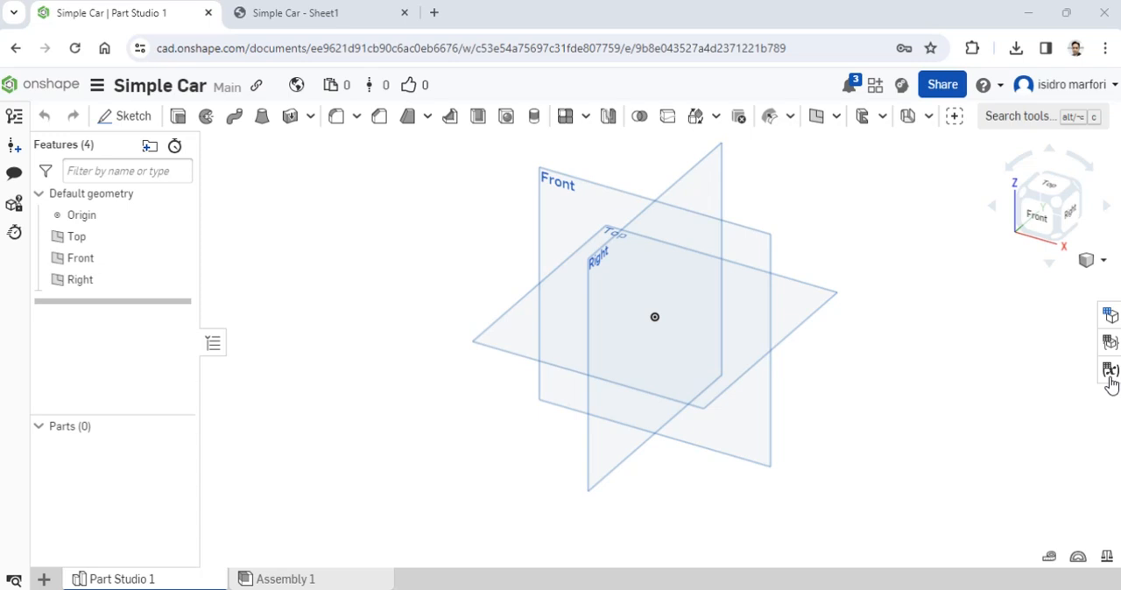
Start a new sketch on the Right plane and view that plane straight on.
click(699, 175)
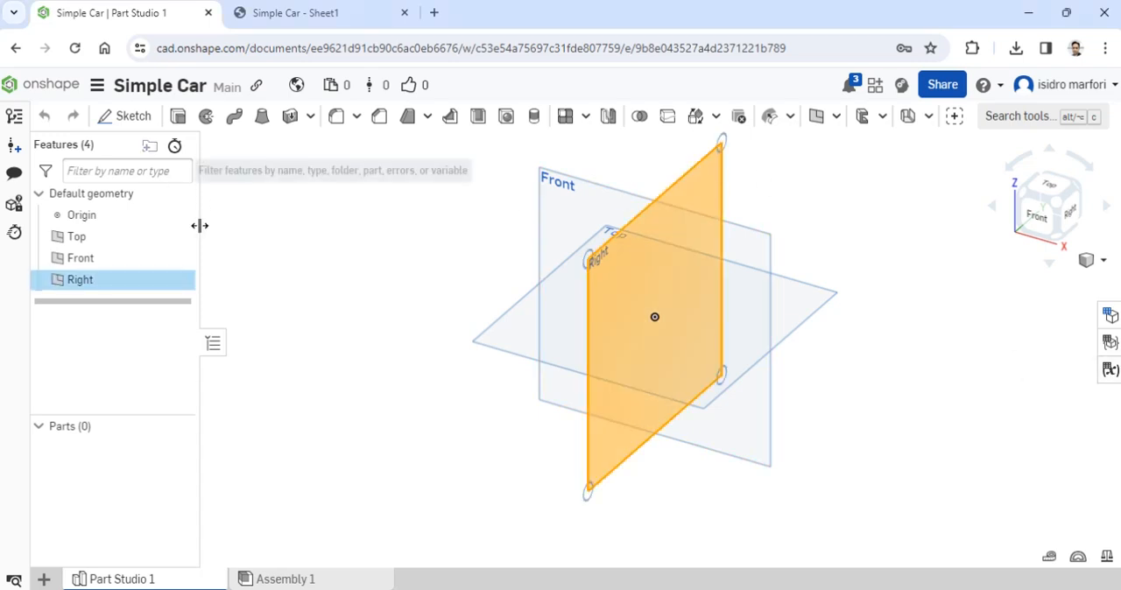
click(132, 125)
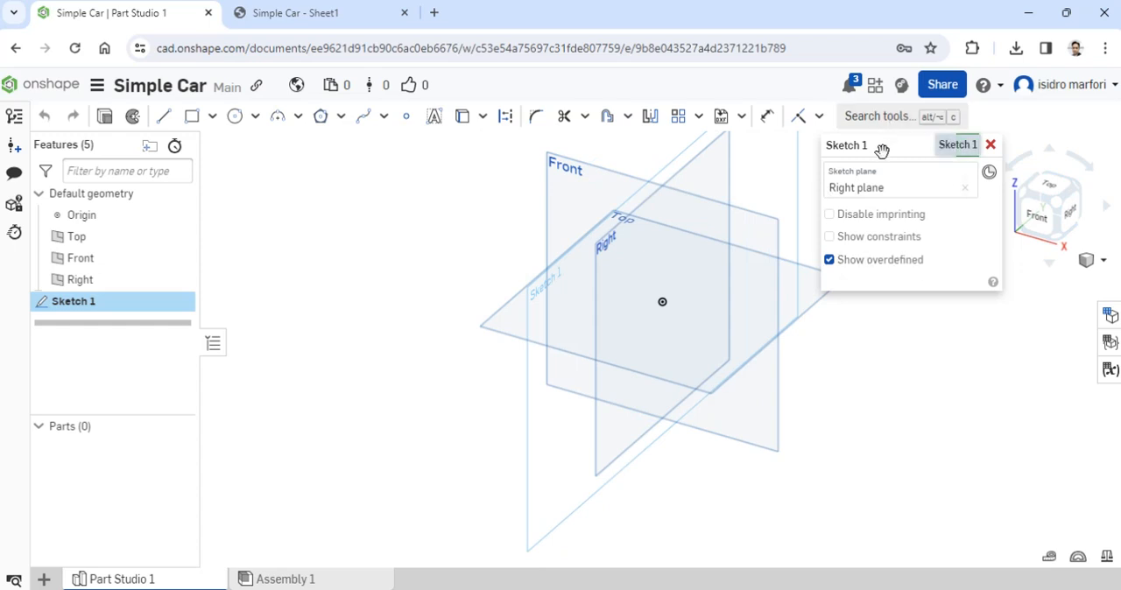
drag(879, 145, 873, 171)
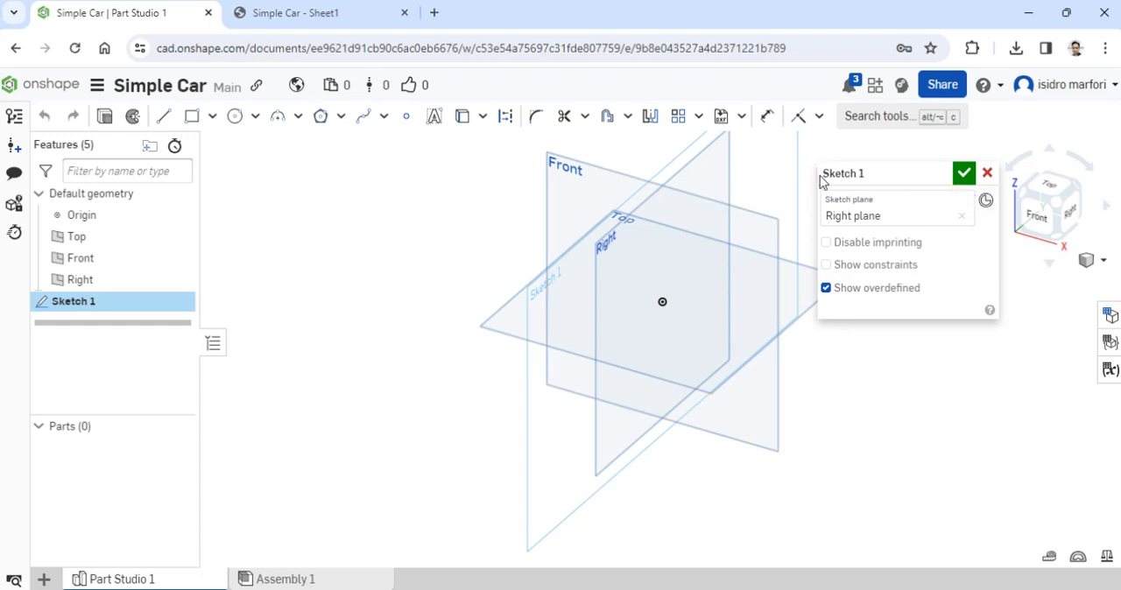
click(1077, 221)
scroll(743, 381, up, 1)
scroll(743, 381, down, 4)
scroll(606, 327, up, 2)
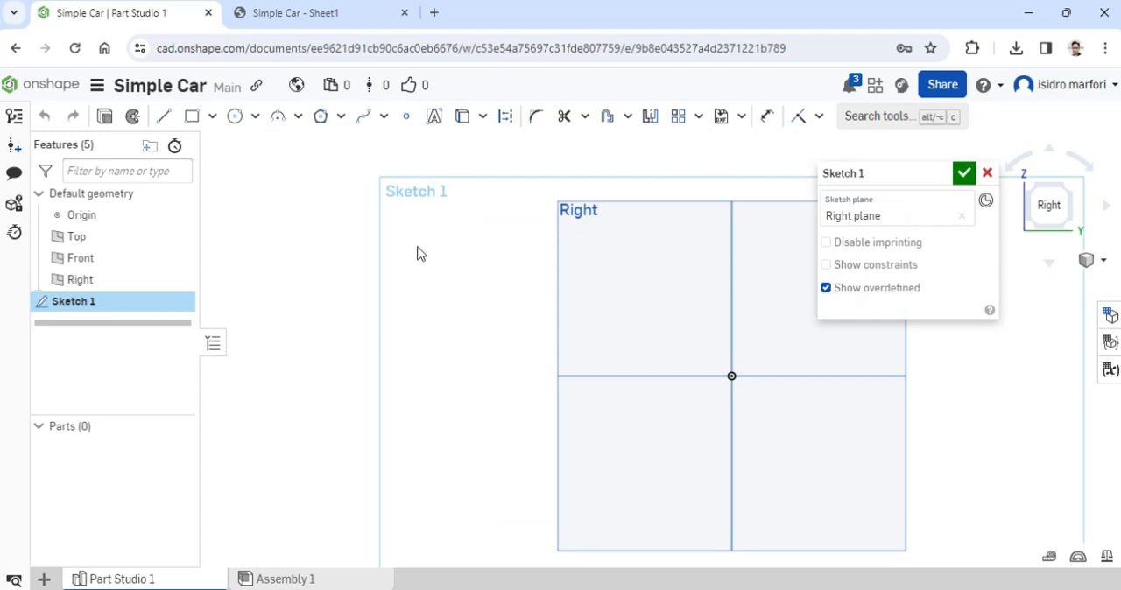
Sketch a closed car side profile from the origin, with about a 7.5 in base, 0.93 in front edge, 2.6 in roof and 1.54 in rear edge.
click(317, 14)
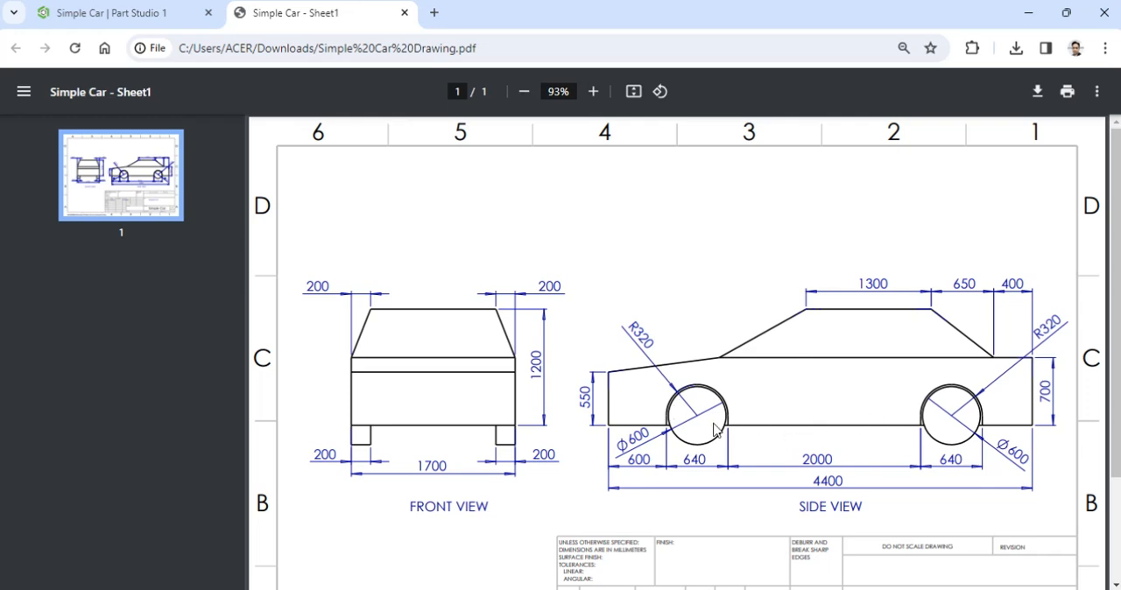
click(149, 15)
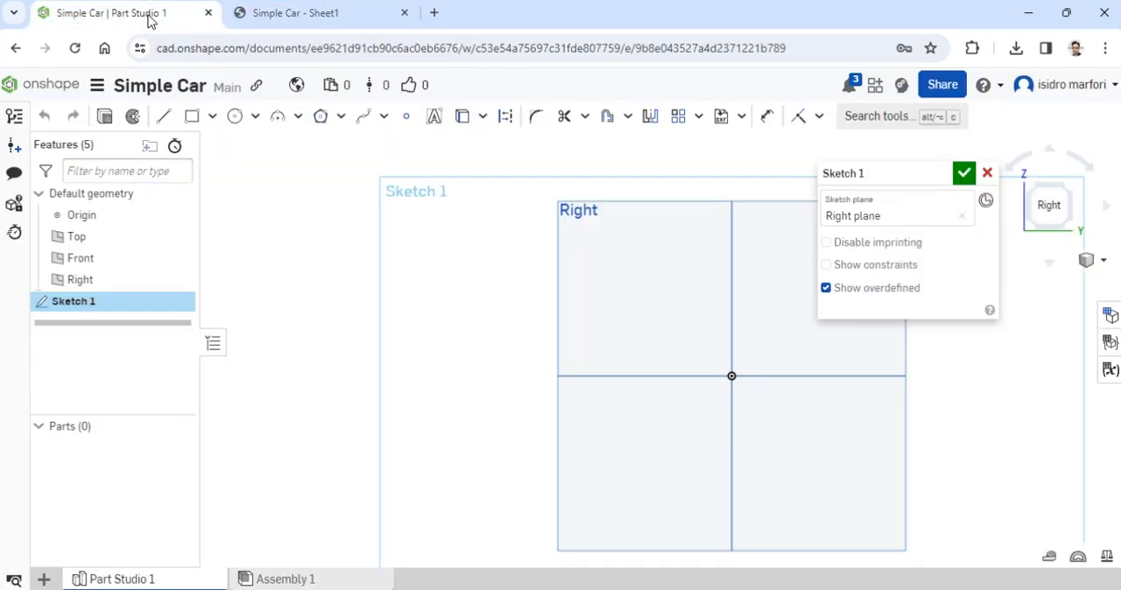
click(165, 117)
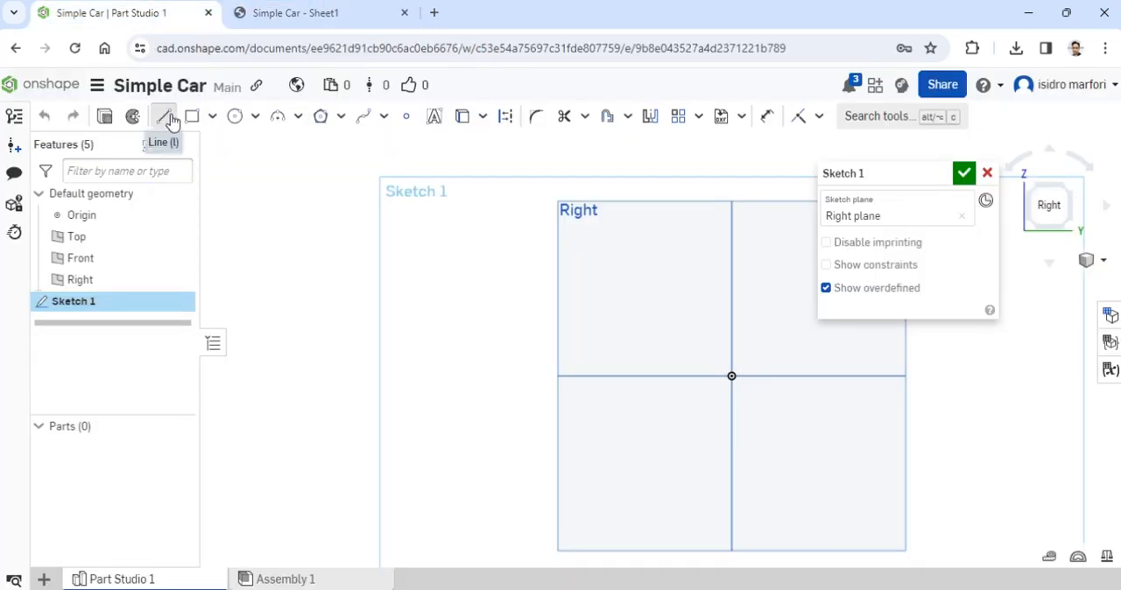
click(732, 376)
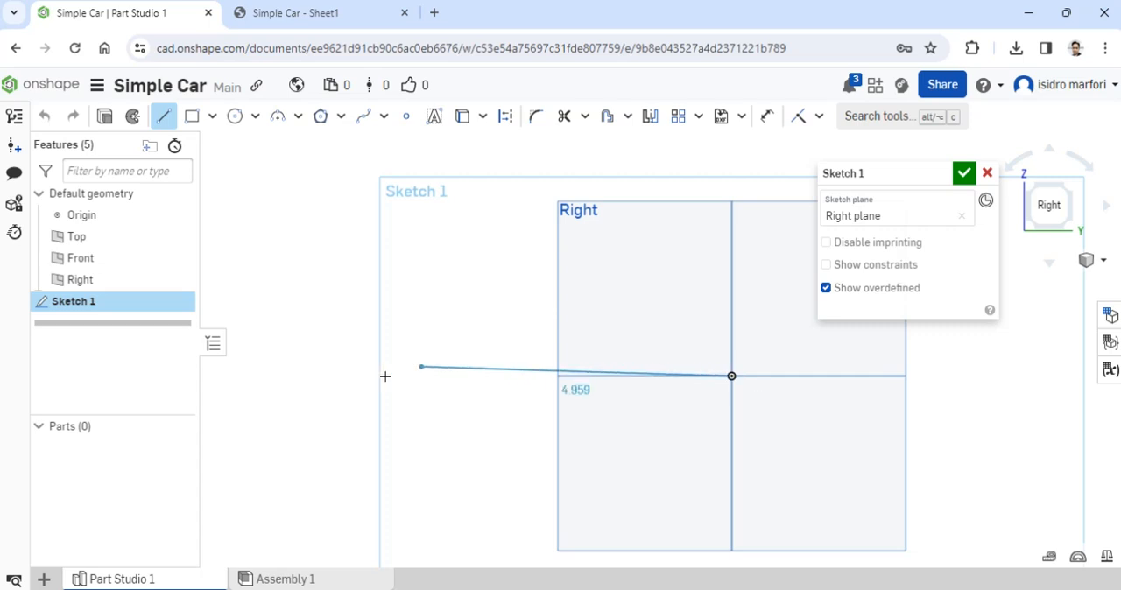
click(296, 377)
click(296, 323)
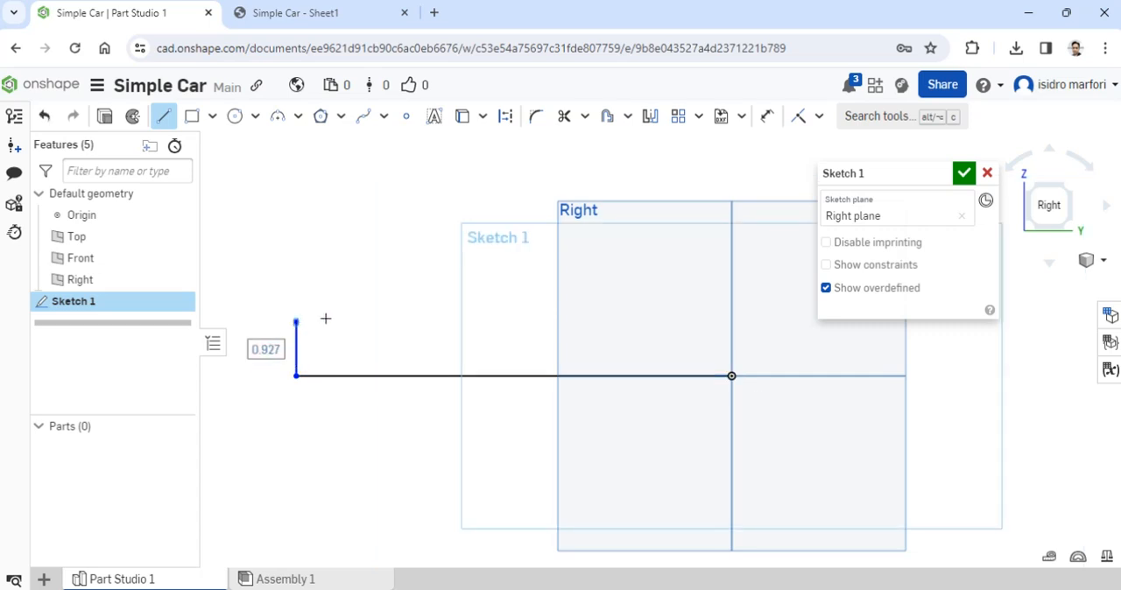
click(435, 292)
click(517, 238)
click(668, 239)
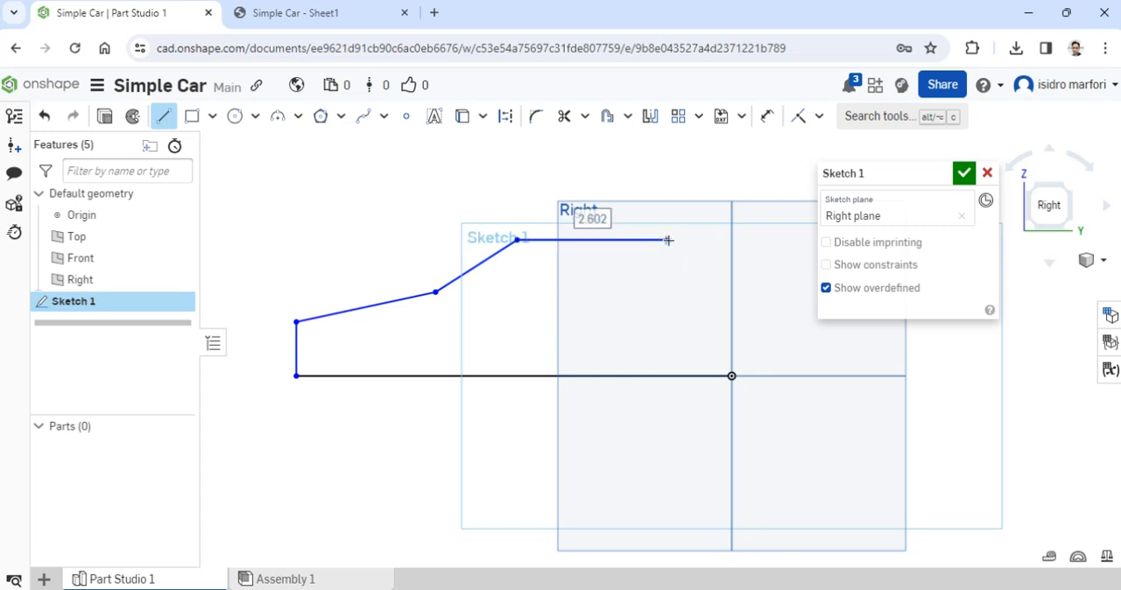
click(699, 286)
click(731, 286)
click(731, 375)
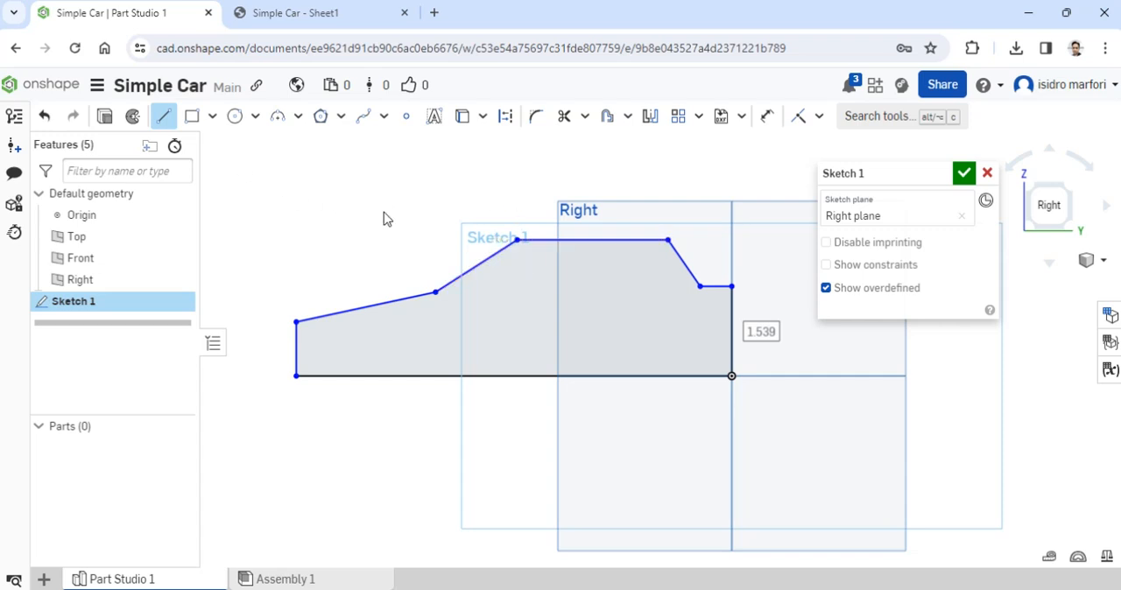
key(Escape)
Move both end points of the roof line slightly toward the car's front.
mouse_move(516, 240)
mouse_down()
mouse_move(473, 240)
mouse_move(497, 242)
mouse_up()
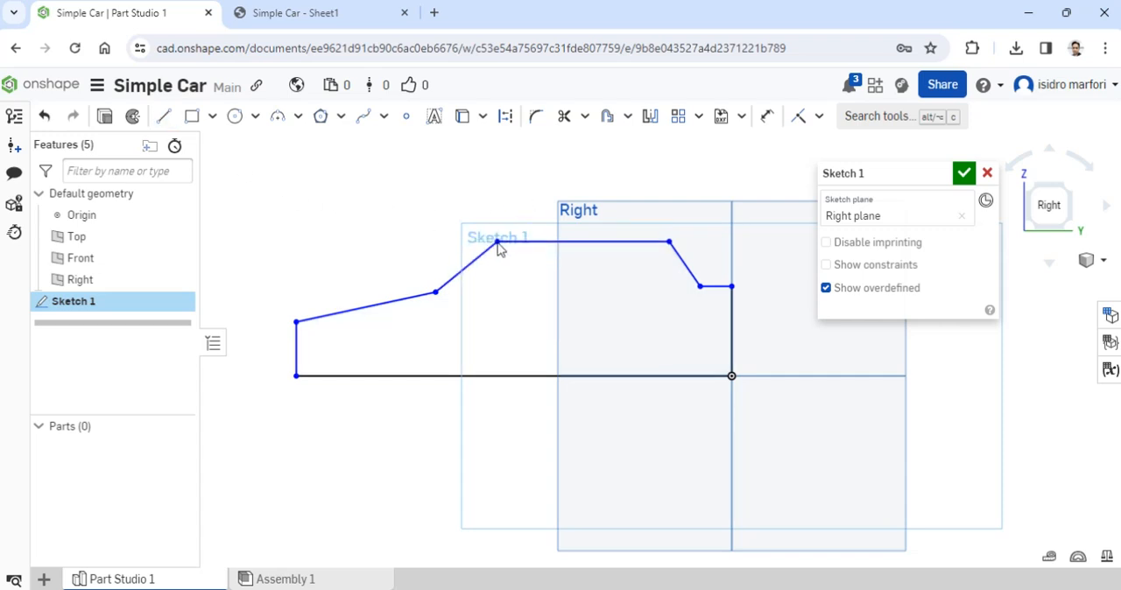
mouse_move(669, 243)
mouse_down()
mouse_move(635, 252)
mouse_move(653, 248)
mouse_up()
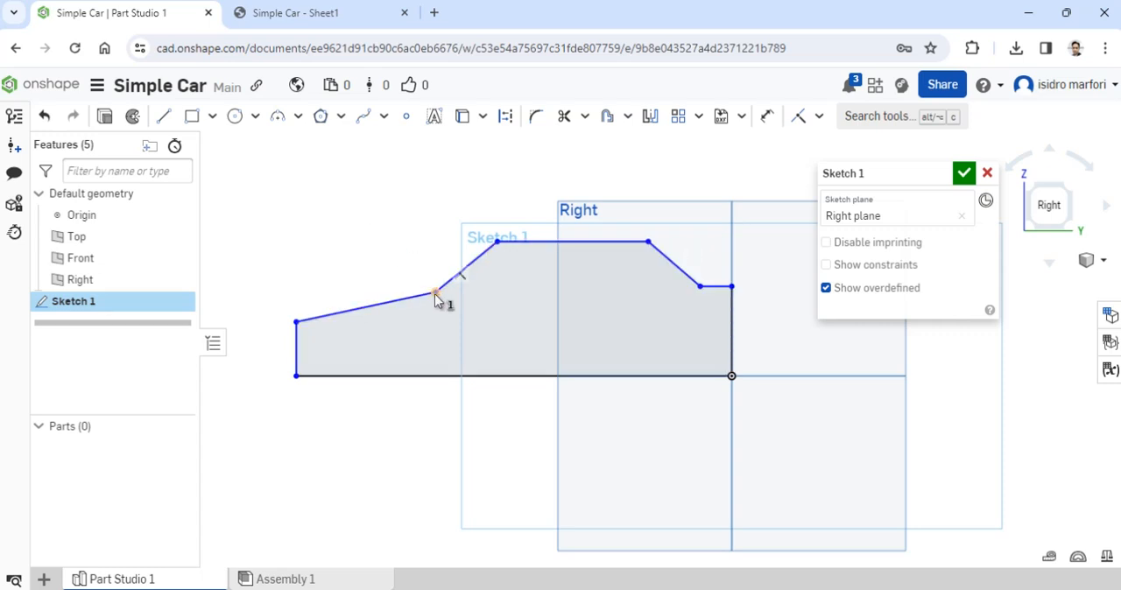
Make the hood-windshield corner coincident with the trunk line, and move the trunk's inner corner forward to lengthen the trunk line.
click(435, 293)
click(712, 296)
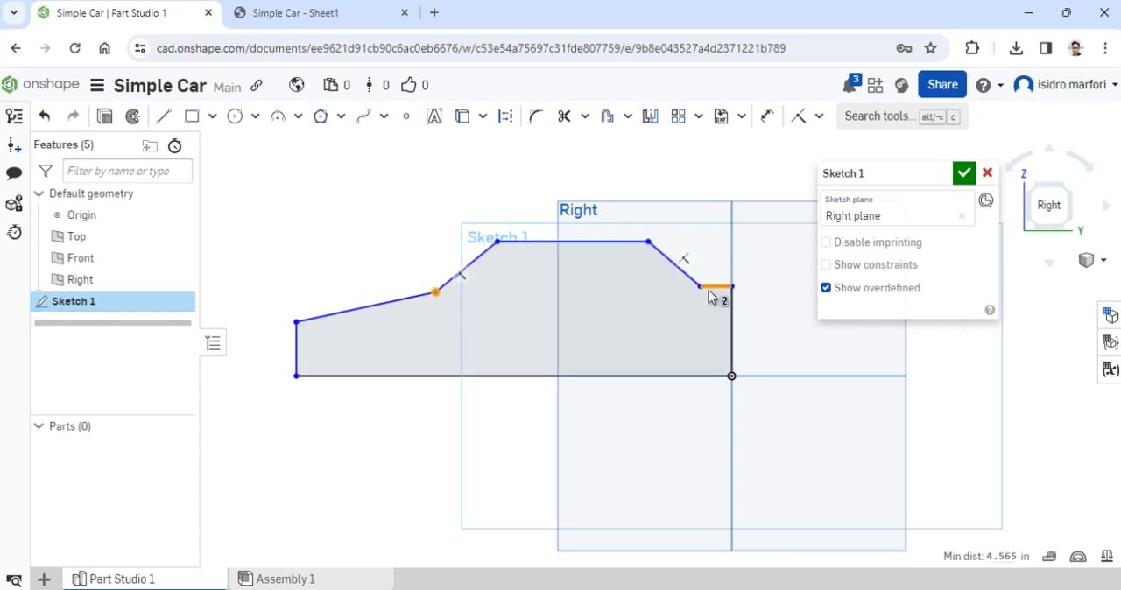
click(820, 120)
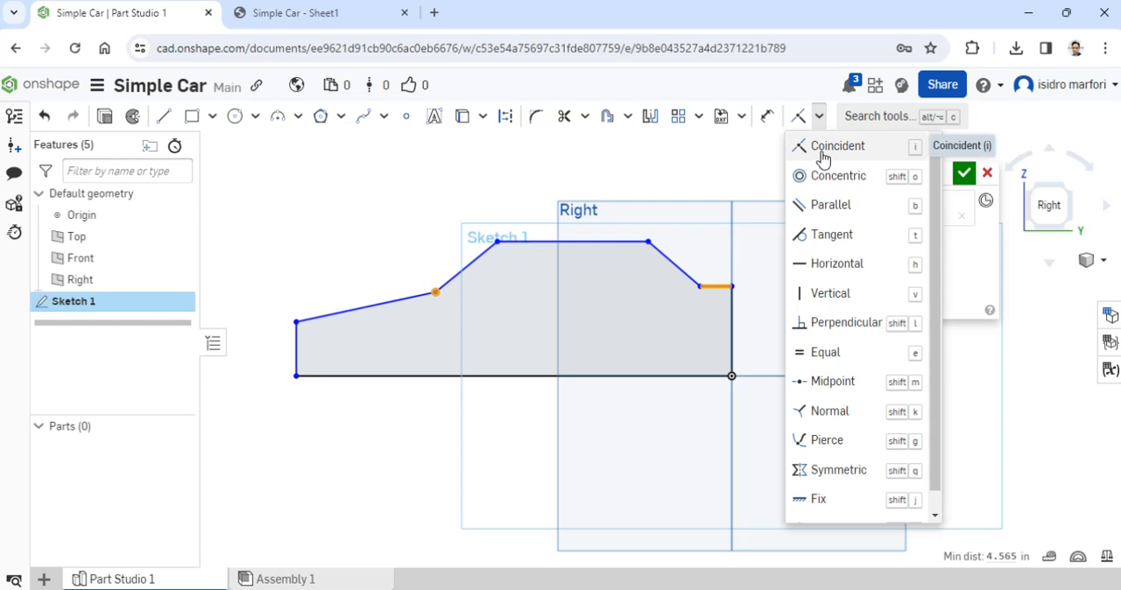
click(829, 152)
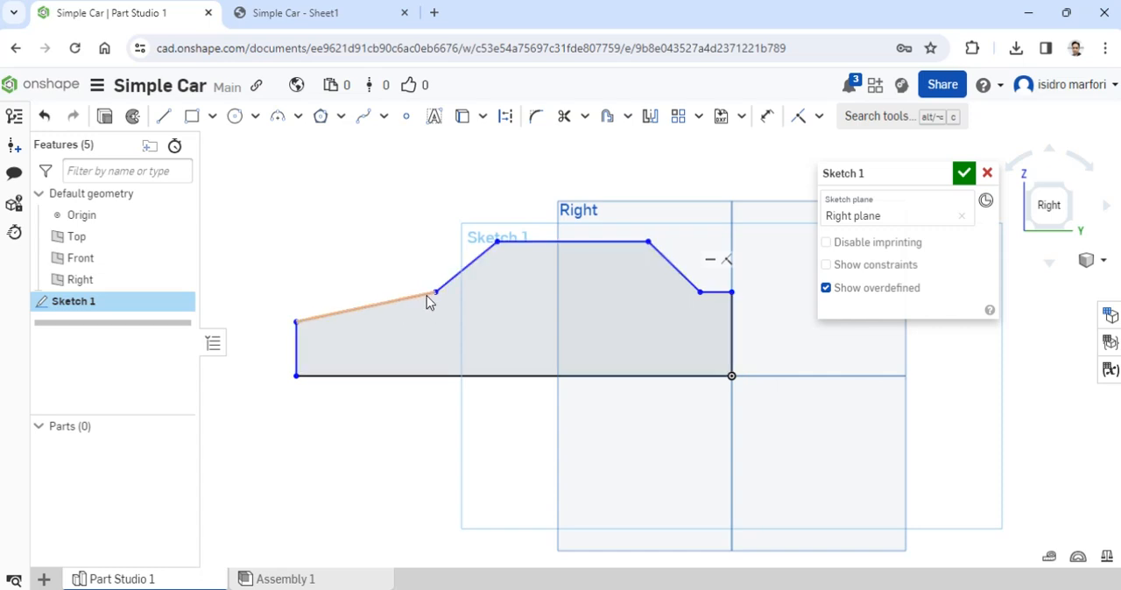
mouse_move(437, 294)
mouse_down()
mouse_move(443, 278)
mouse_move(439, 289)
mouse_up()
mouse_move(698, 290)
mouse_down()
mouse_move(640, 306)
mouse_move(684, 279)
mouse_move(683, 312)
mouse_move(685, 282)
mouse_move(682, 295)
mouse_up()
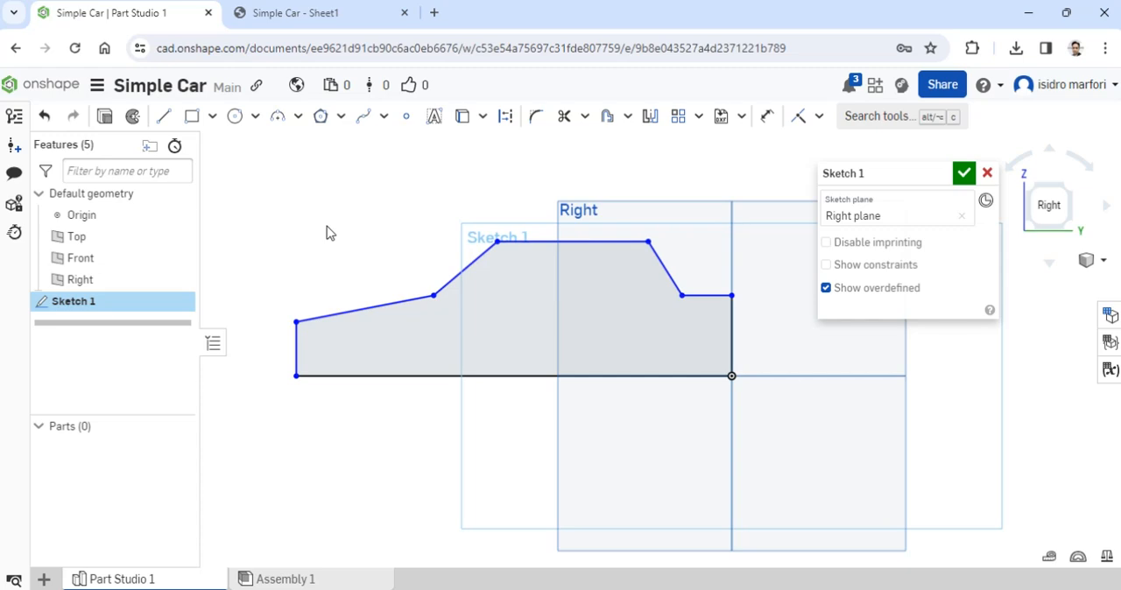
Check the PDF drawing, dimension the profile's bottom line at 4550 mm, and place the dimension below the profile.
click(268, 19)
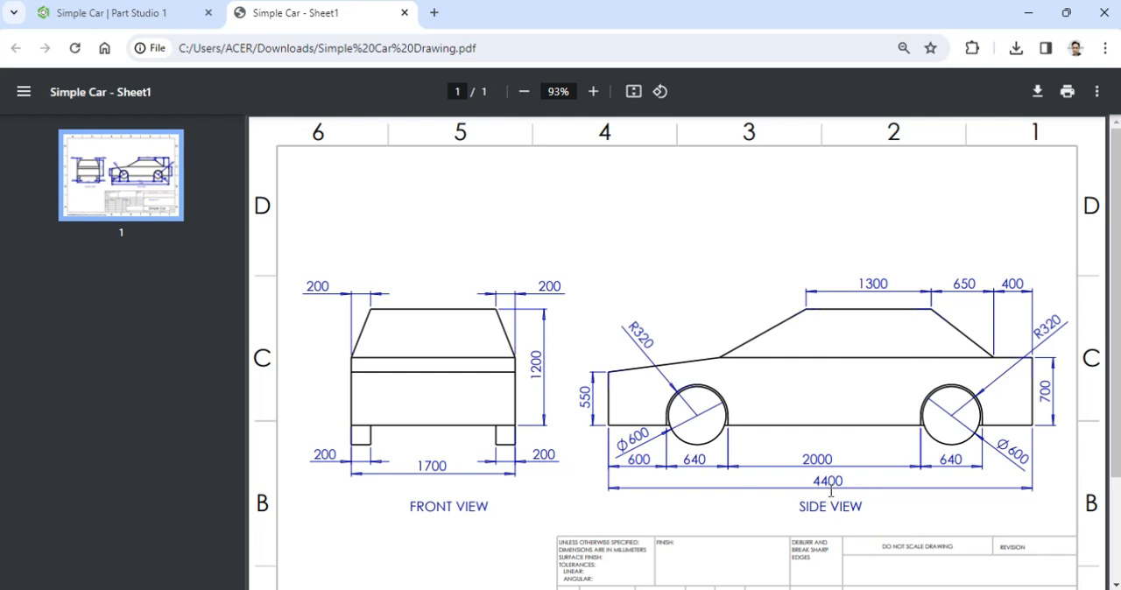
click(129, 16)
click(766, 117)
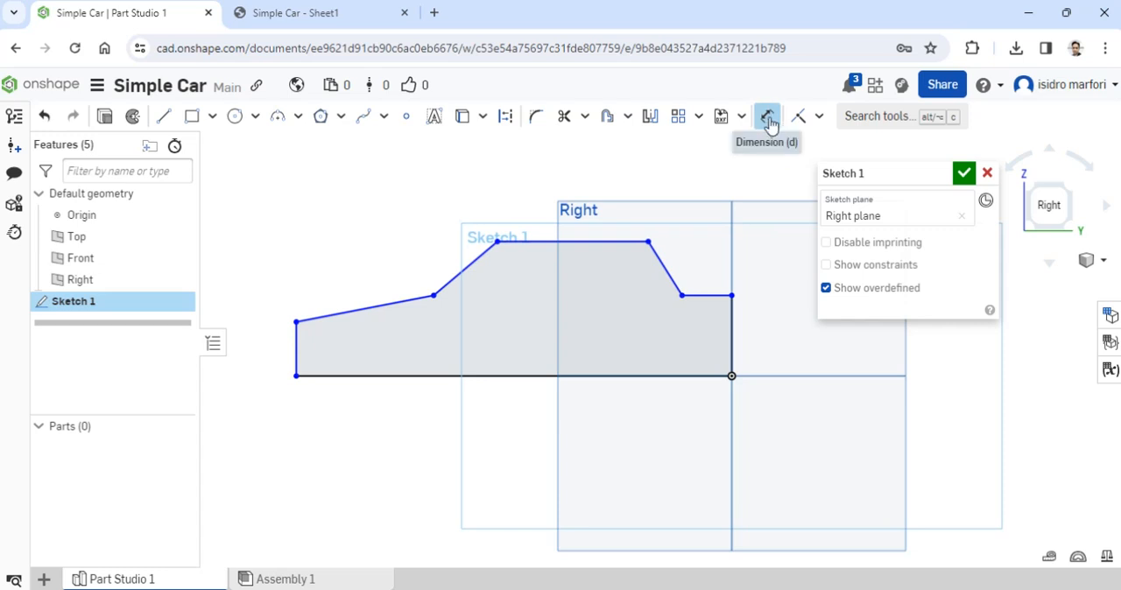
click(711, 376)
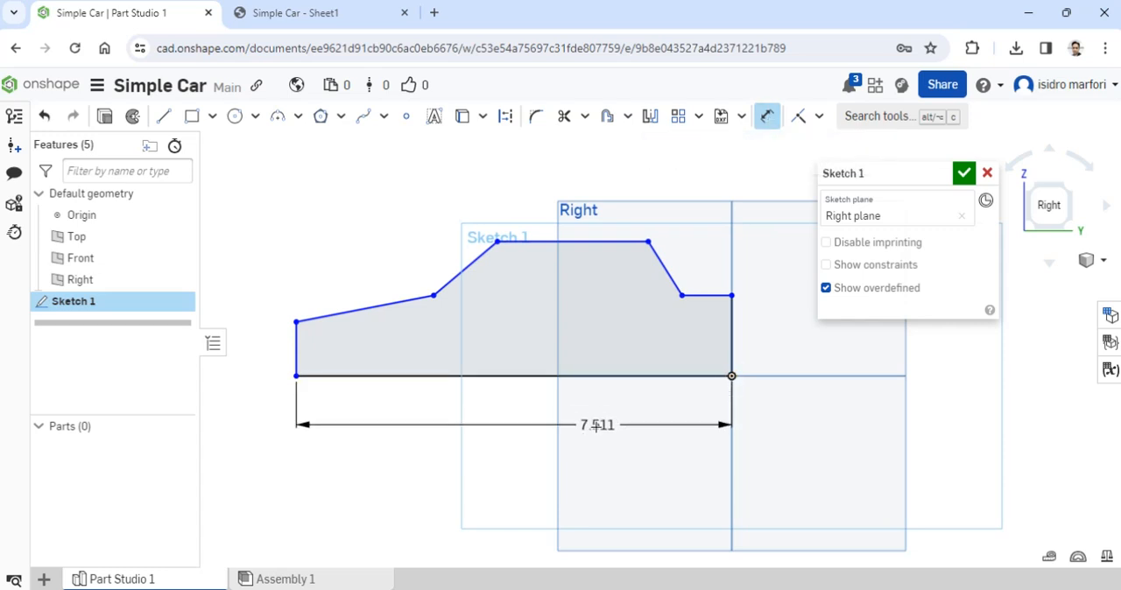
click(632, 436)
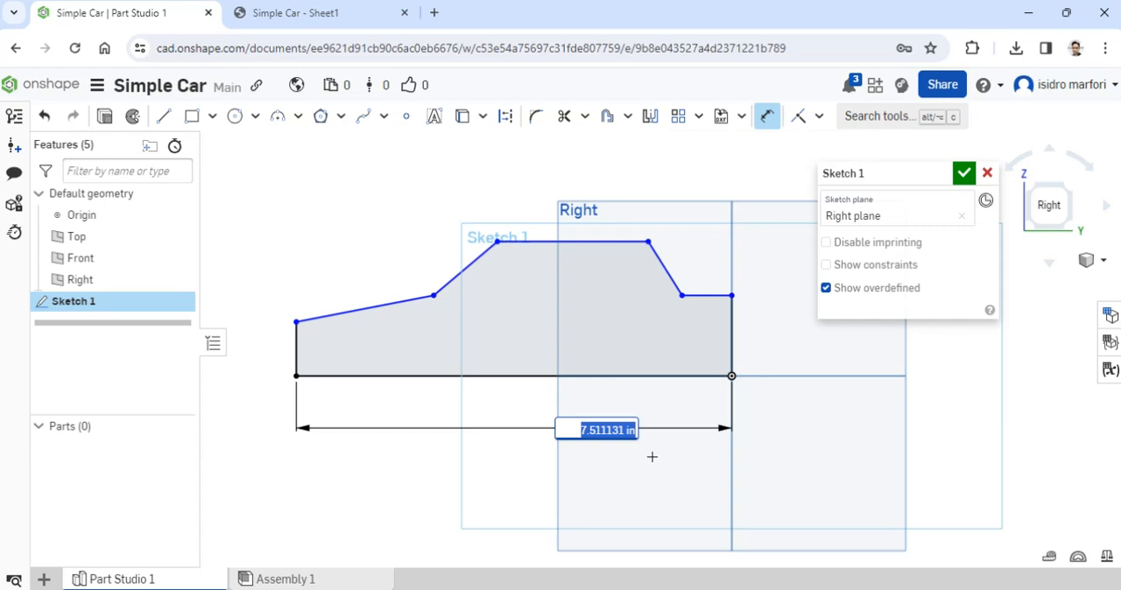
text(4550)
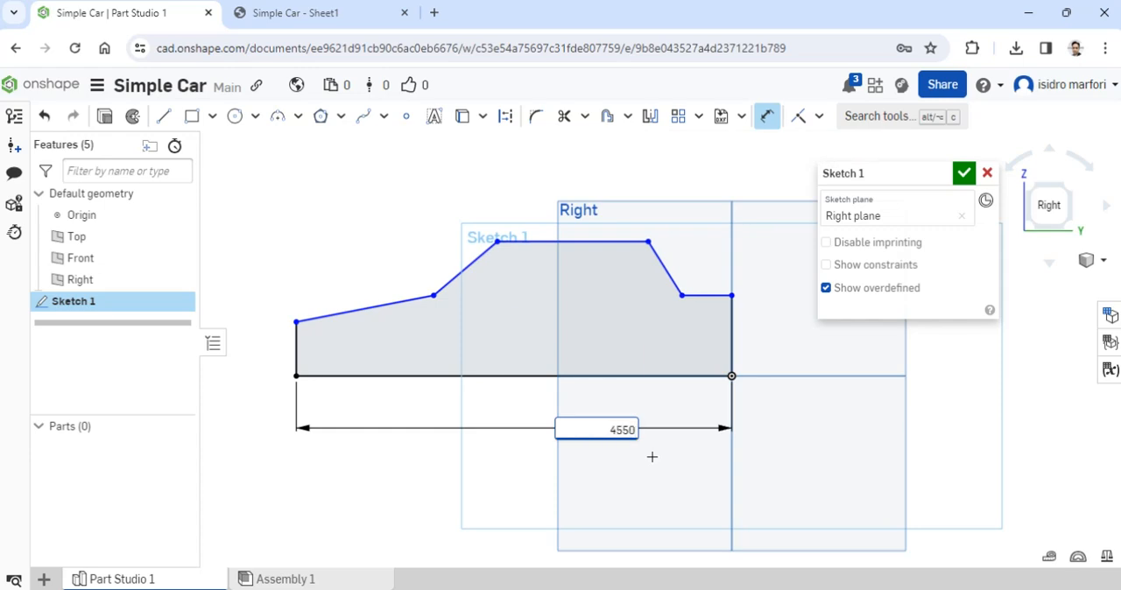
text(mm)
key(Return)
key(Return)
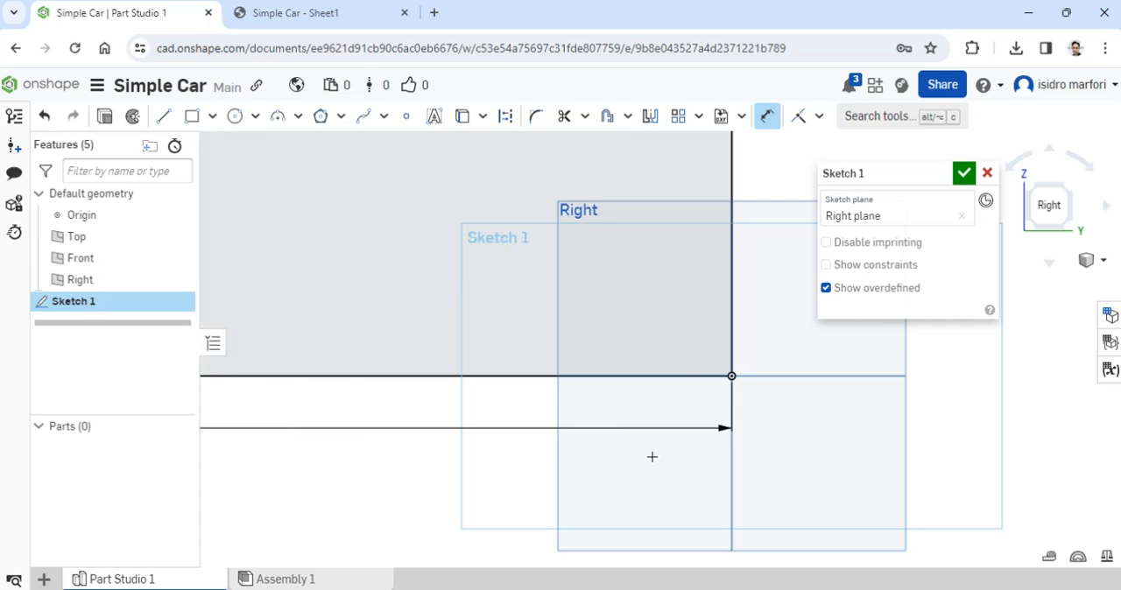
scroll(642, 445, down, 5)
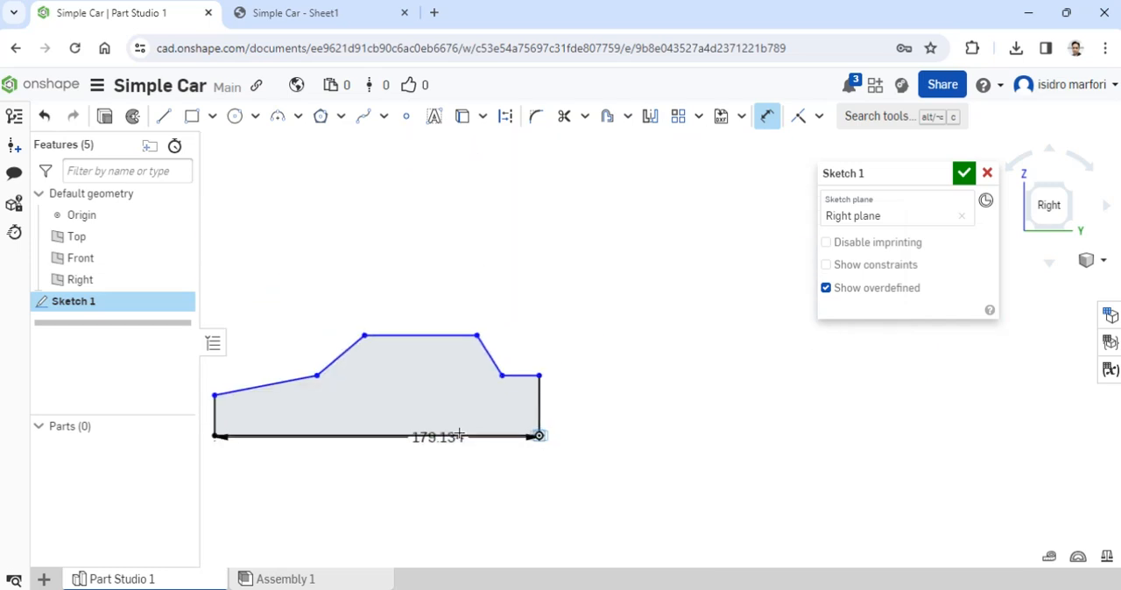
scroll(291, 456, up, 3)
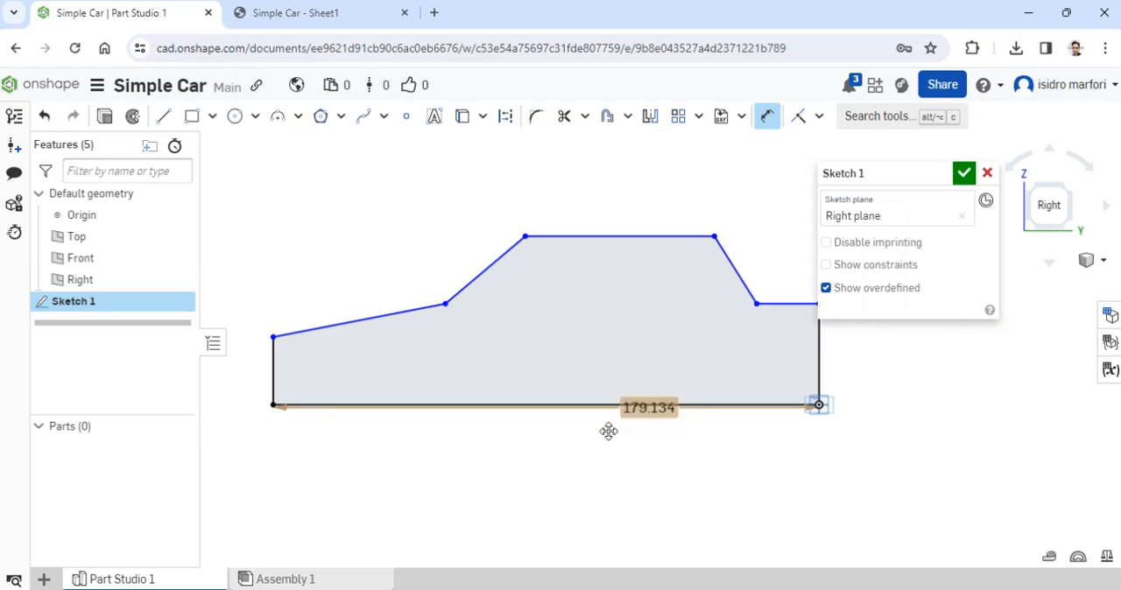
drag(621, 426, 559, 444)
Dimension the profile's front vertical edge at 550 mm.
click(273, 361)
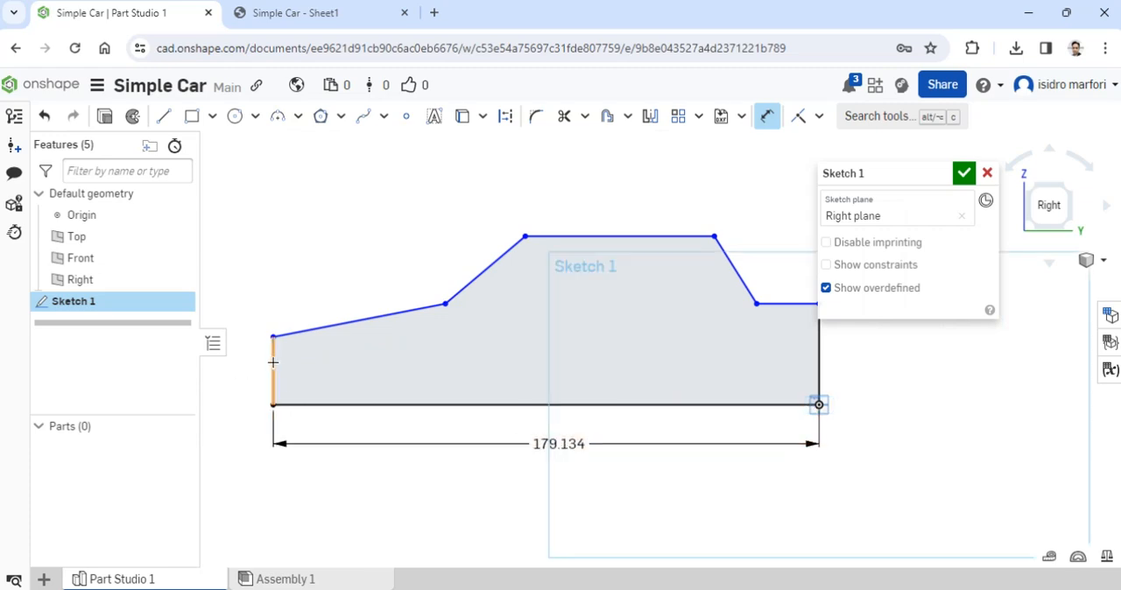
click(259, 368)
text(550mm)
key(Return)
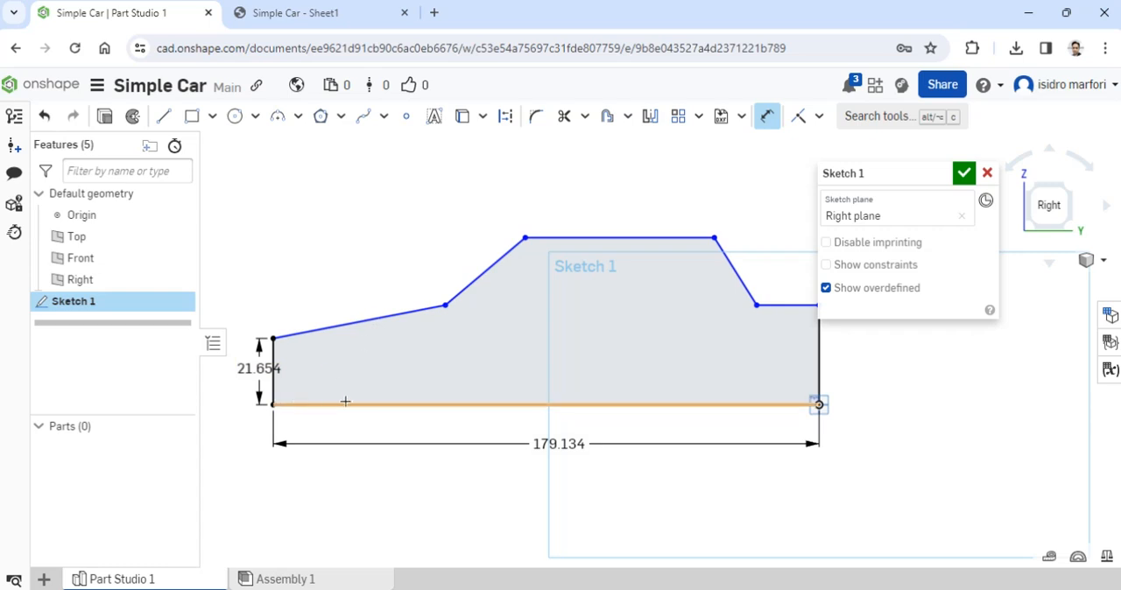
Set the workspace's default length unit to millimeter.
scroll(303, 395, up, 3)
scroll(262, 385, down, 5)
scroll(244, 390, up, 2)
scroll(244, 391, up, 1)
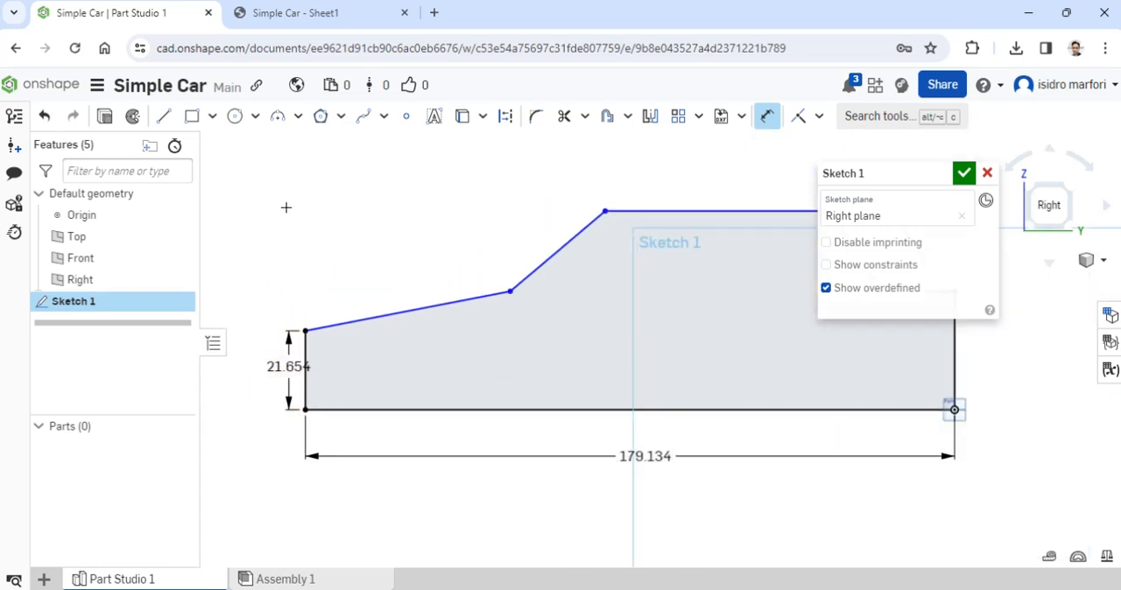
click(97, 86)
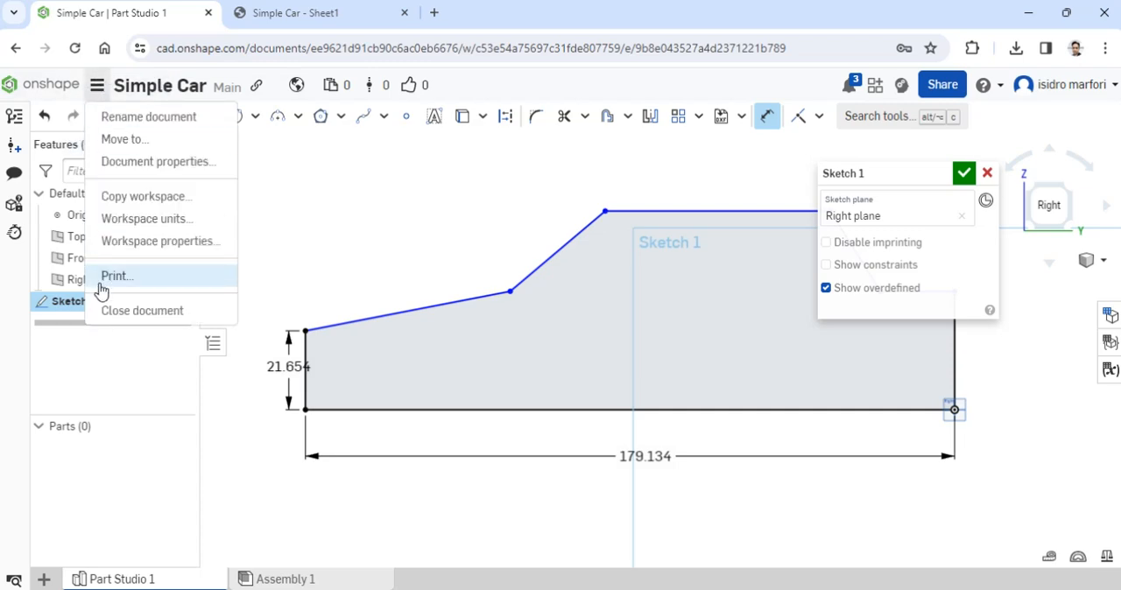
click(128, 225)
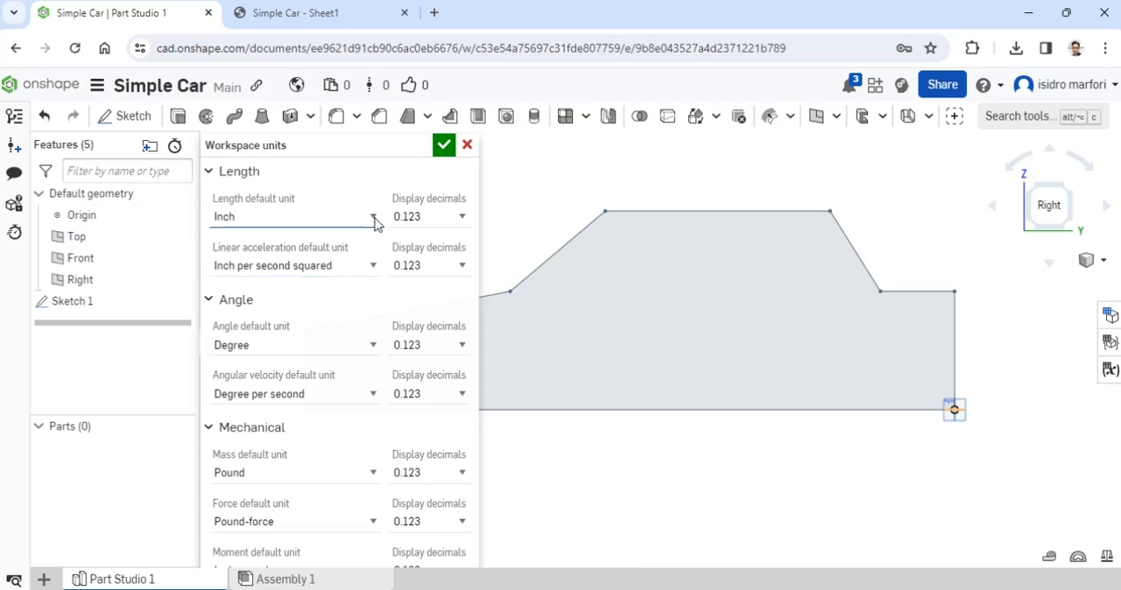
click(373, 219)
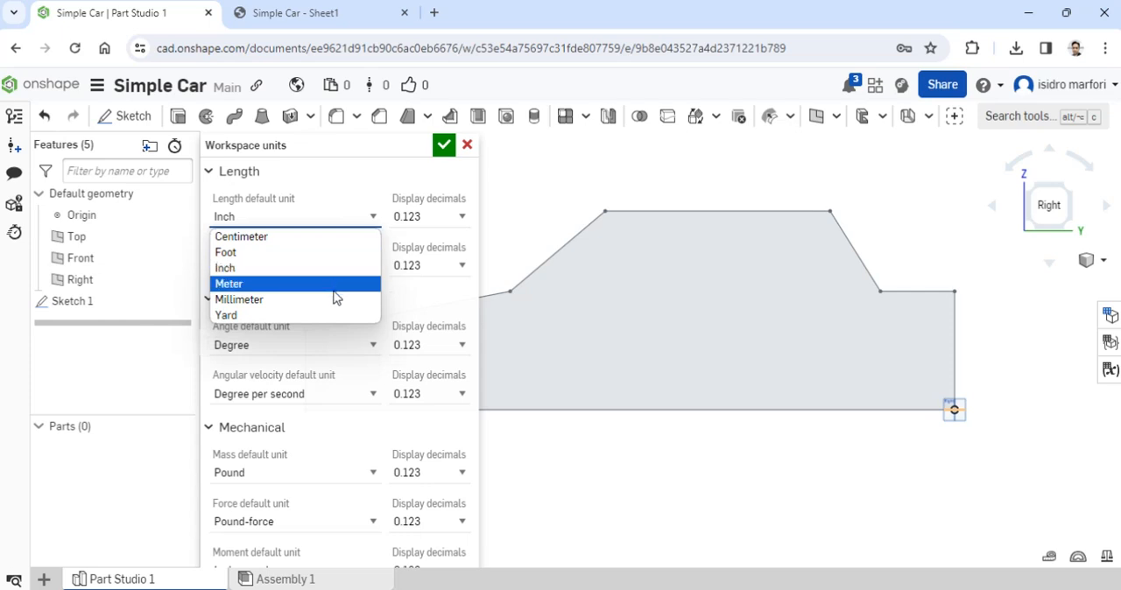
click(332, 299)
click(443, 145)
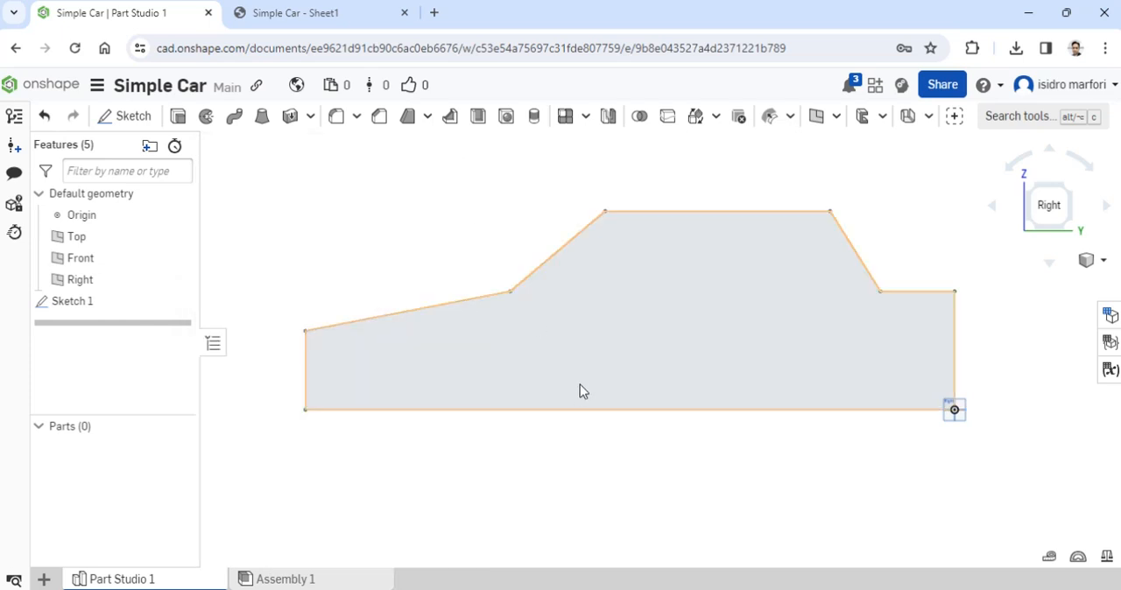
Reopen Sketch 1 for editing and check the side-view dimensions in the PDF drawing.
double_click(66, 306)
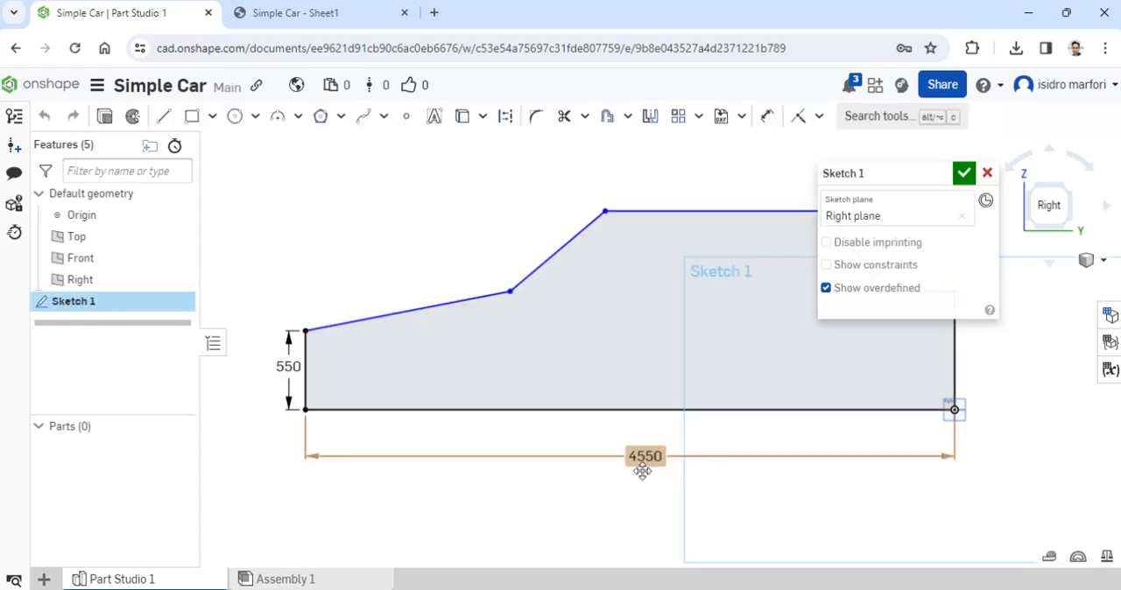
click(303, 14)
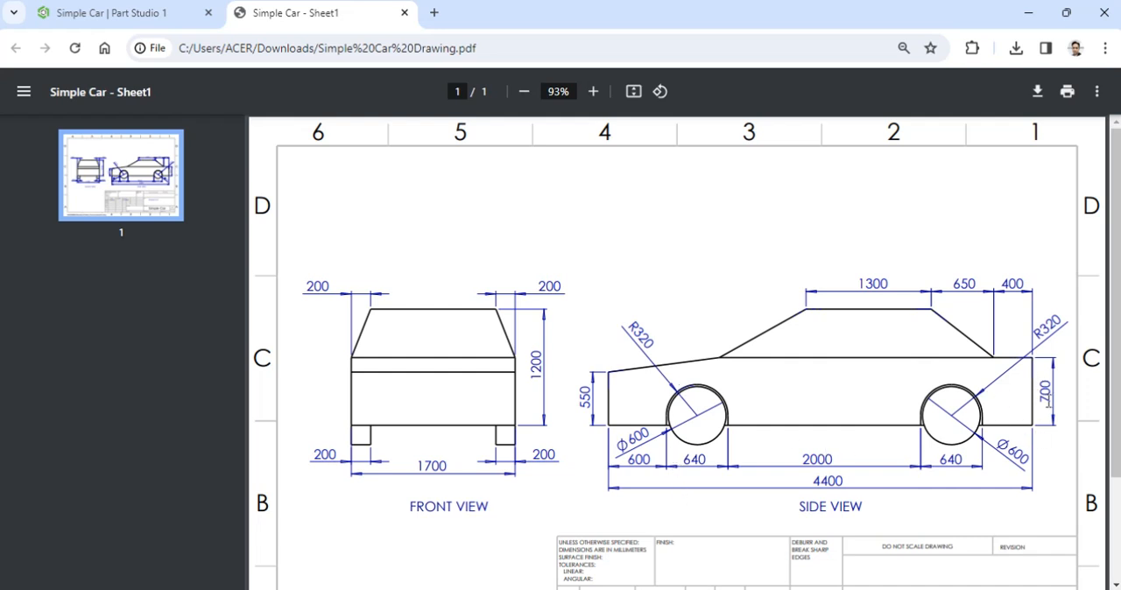
click(124, 19)
Move the sketch dialog clear of the profile and dimension the car's rear vertical edge at 700 mm.
click(766, 116)
drag(876, 172, 978, 116)
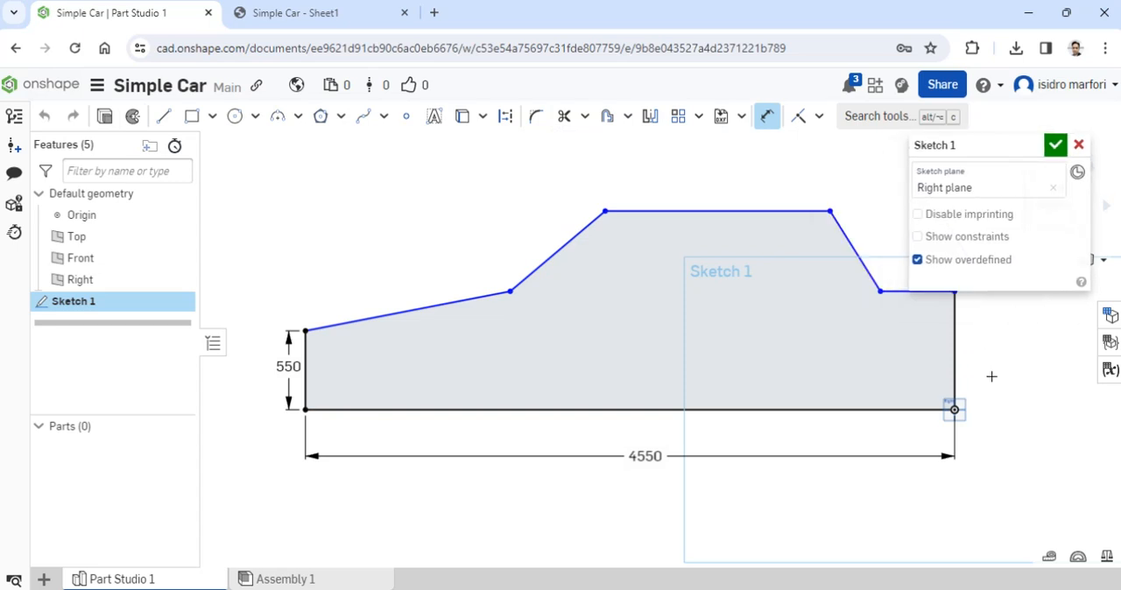
scroll(991, 372, down, 2)
scroll(972, 364, up, 3)
click(926, 347)
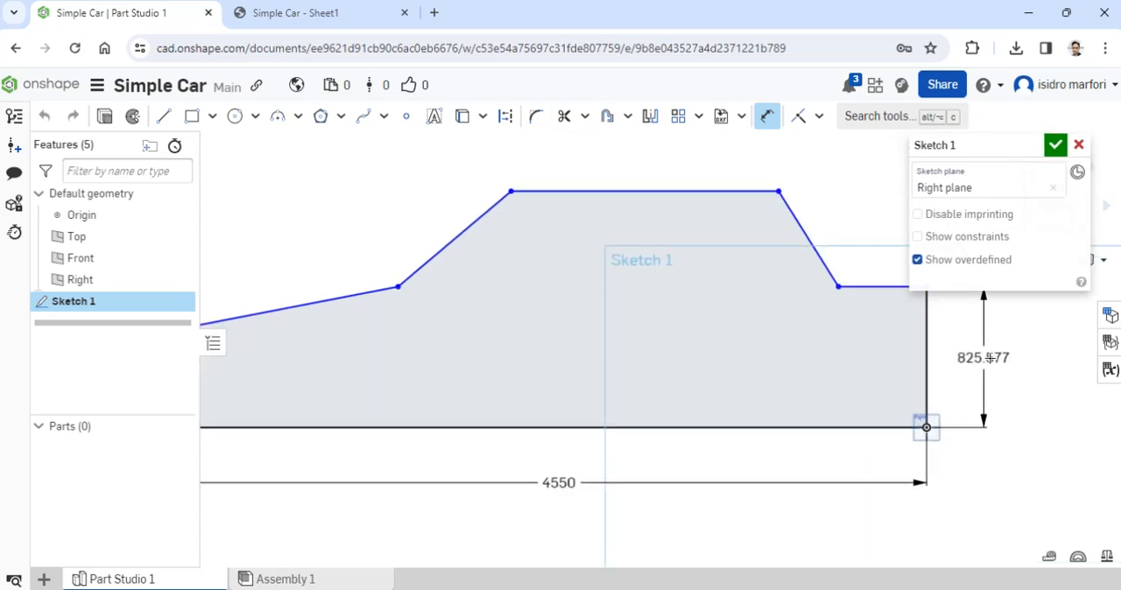
click(989, 357)
text(7)
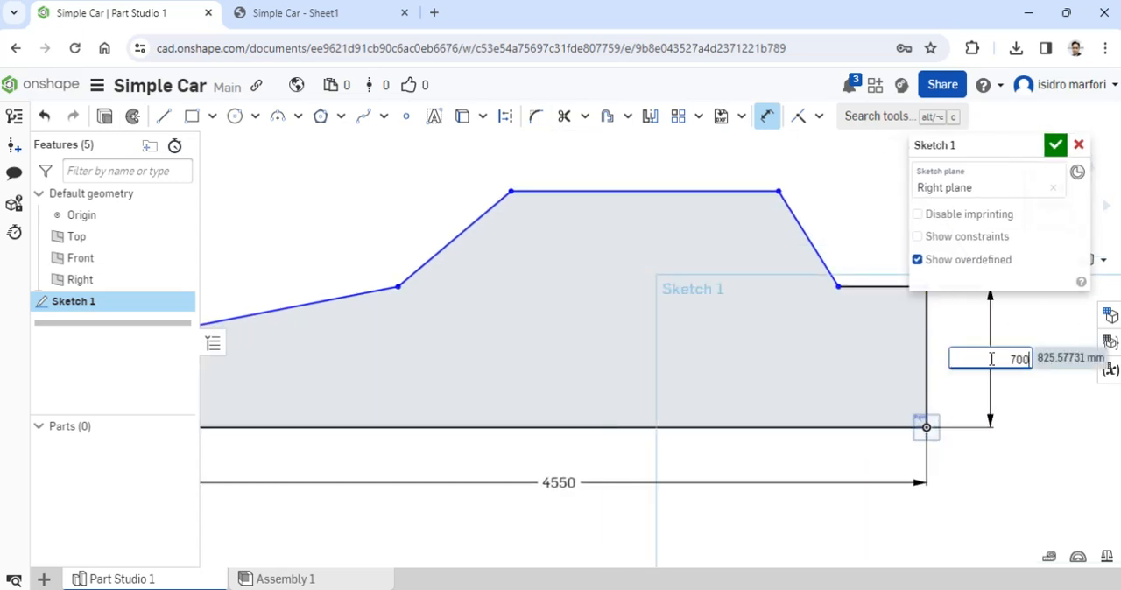
text(00)
key(Return)
Dimension the horizontal trunk line at 400 mm, placing the dimension above it.
click(886, 309)
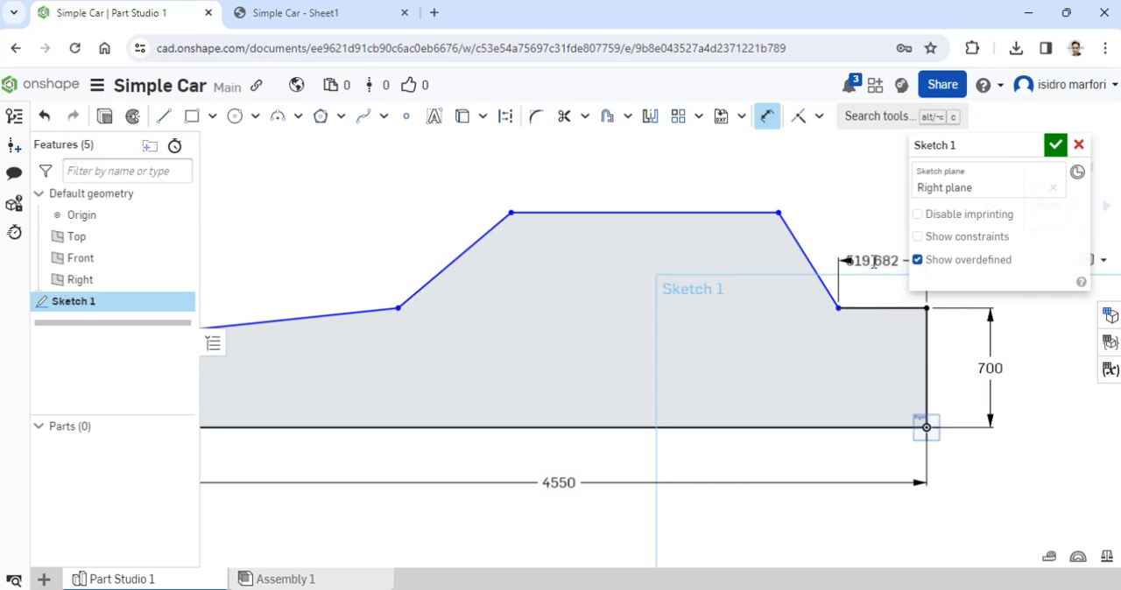
click(873, 261)
text(400)
key(Return)
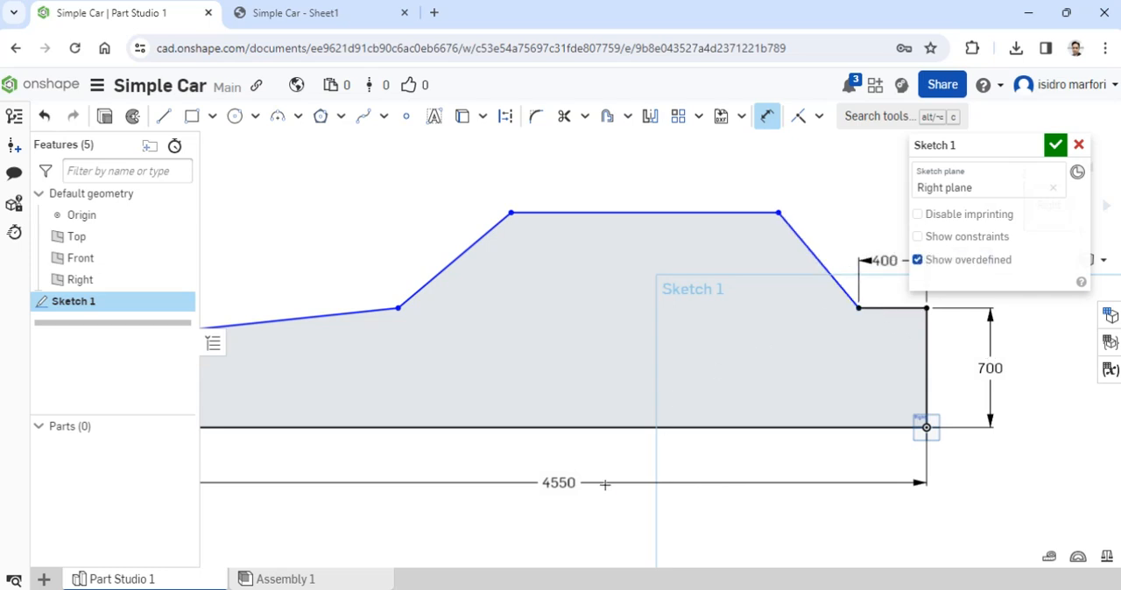
Change the overall length dimension of the profile's bottom line to 4400 mm.
scroll(674, 341, down, 2)
scroll(590, 465, up, 1)
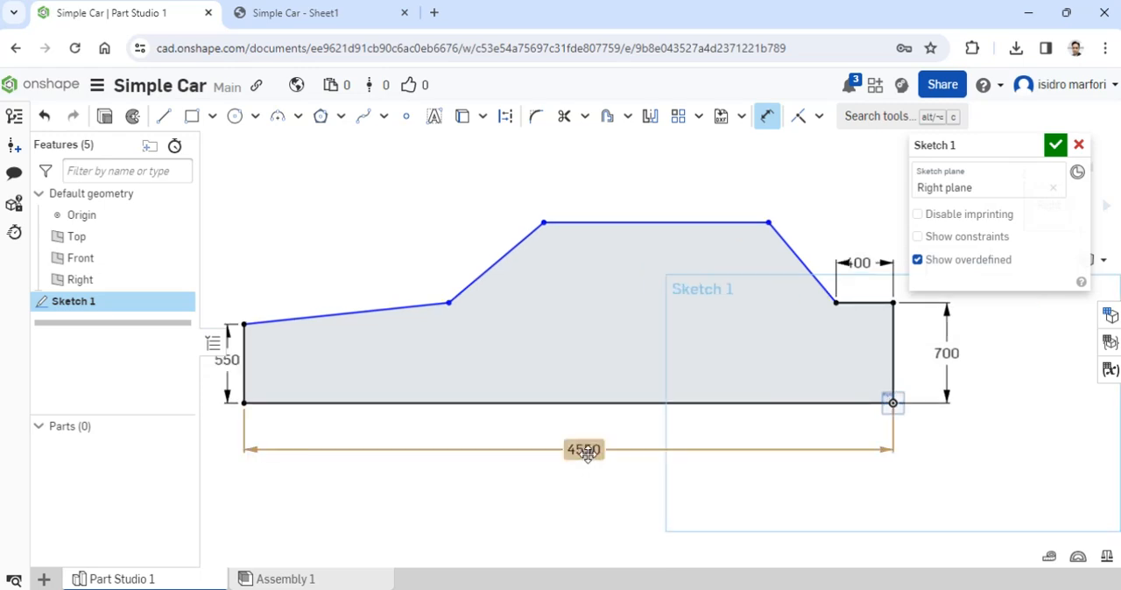
double_click(587, 454)
text(4400)
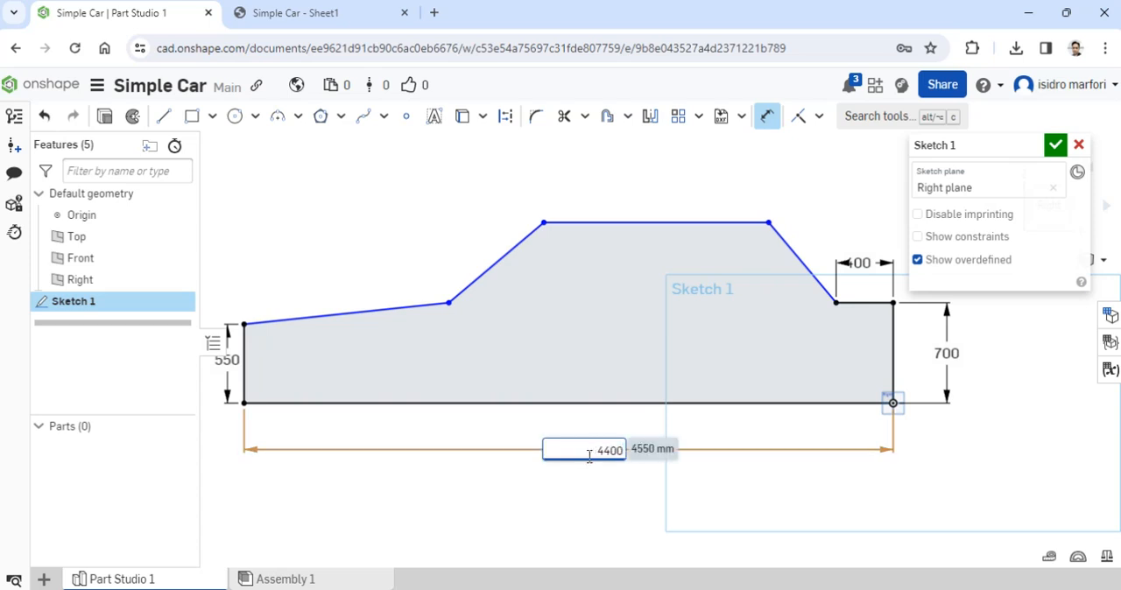
key(Return)
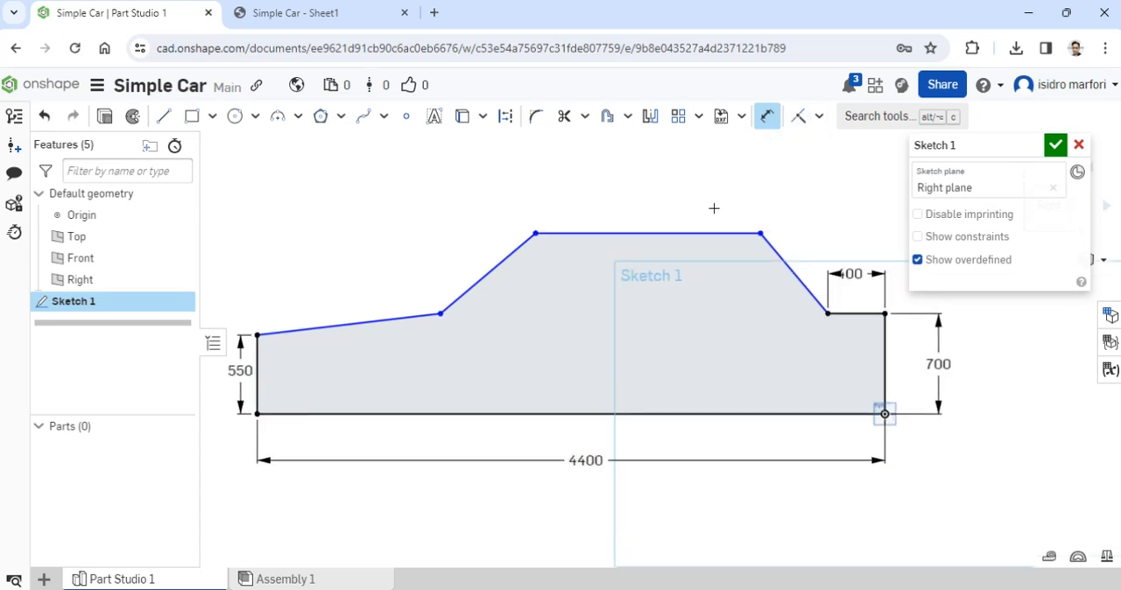
Check the roof and rear-window dimensions in the PDF drawing's side view.
click(331, 14)
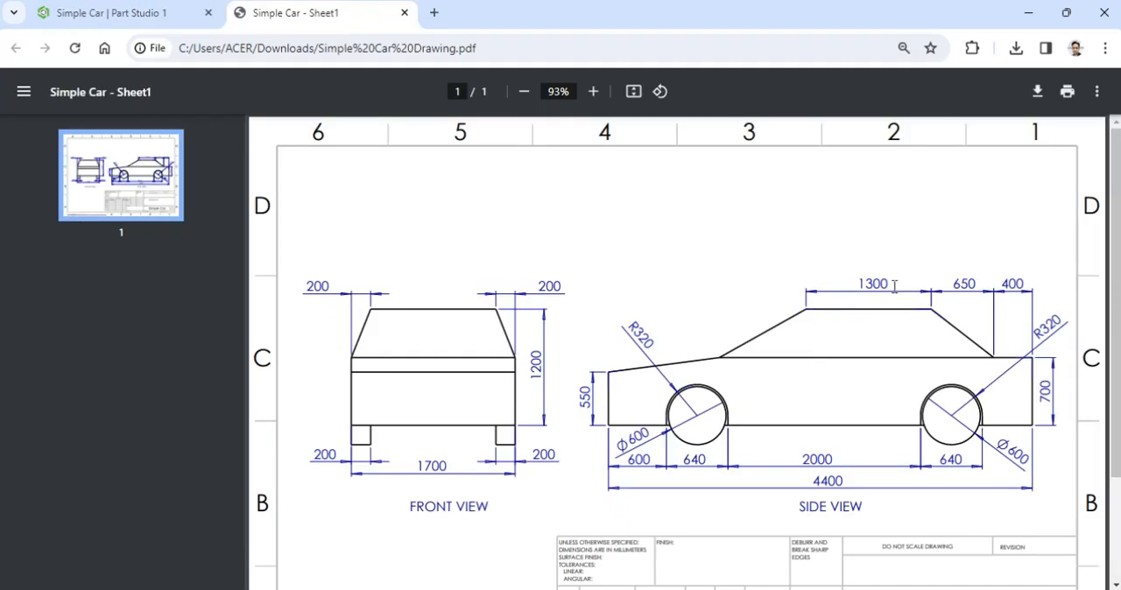
click(134, 12)
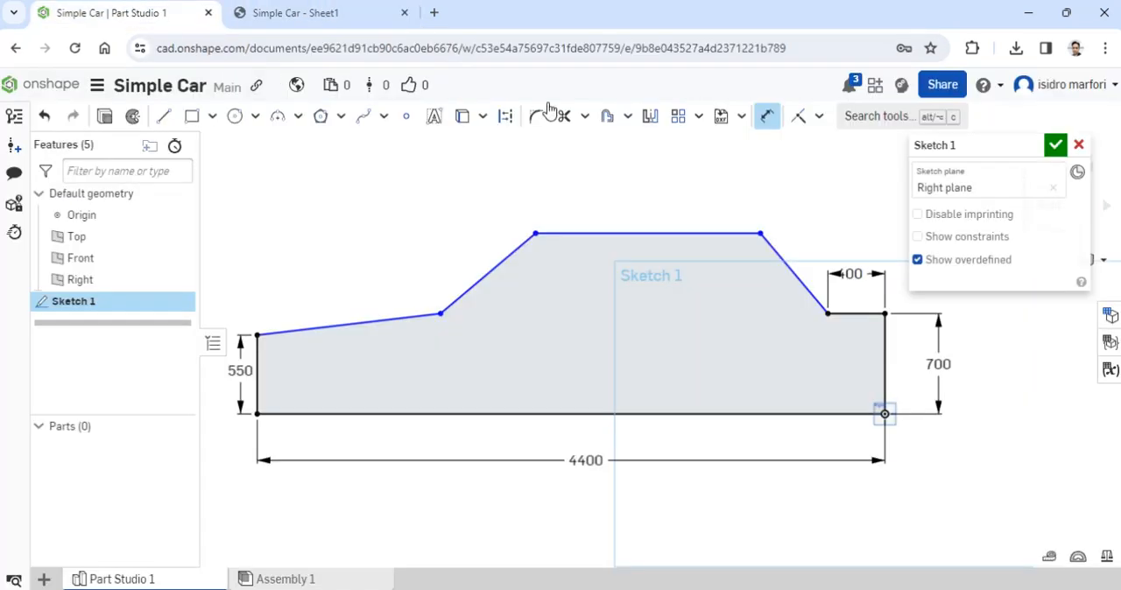
click(811, 292)
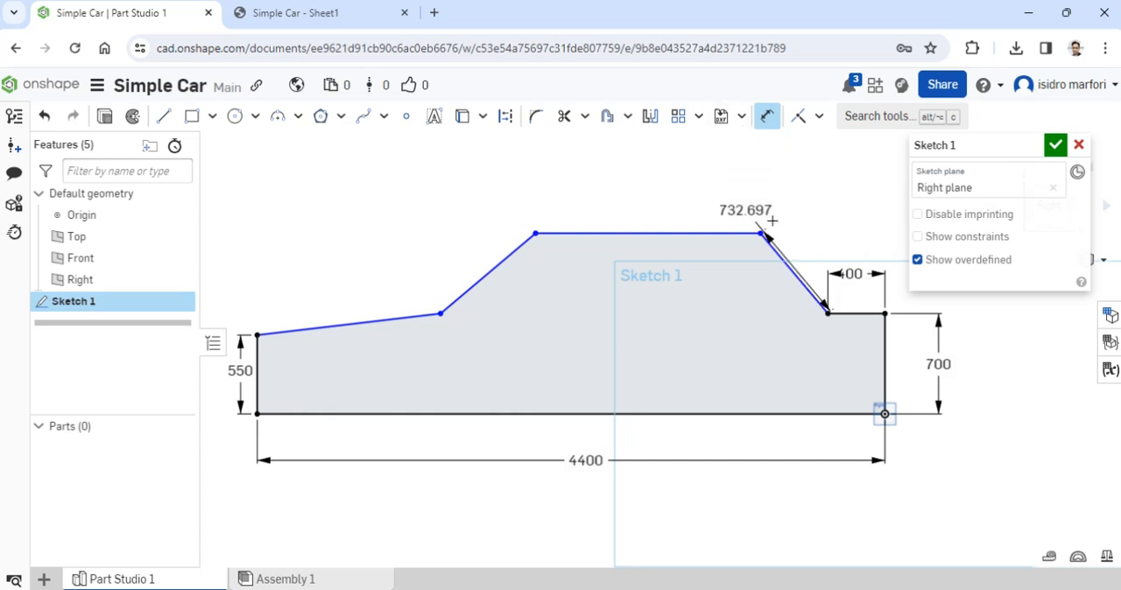
scroll(784, 241, down, 5)
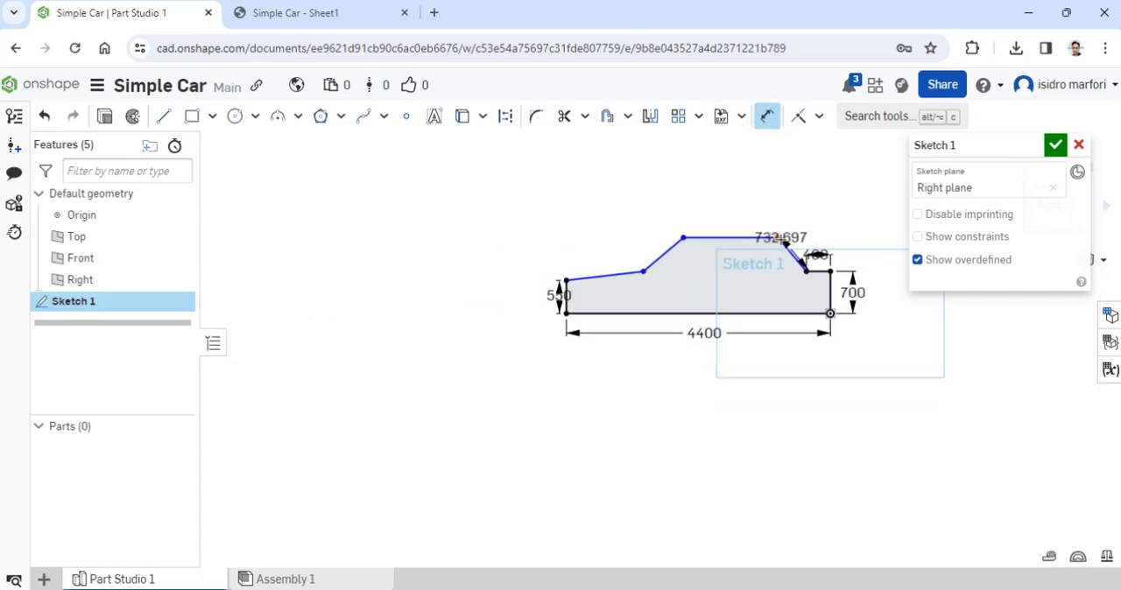
scroll(784, 241, up, 8)
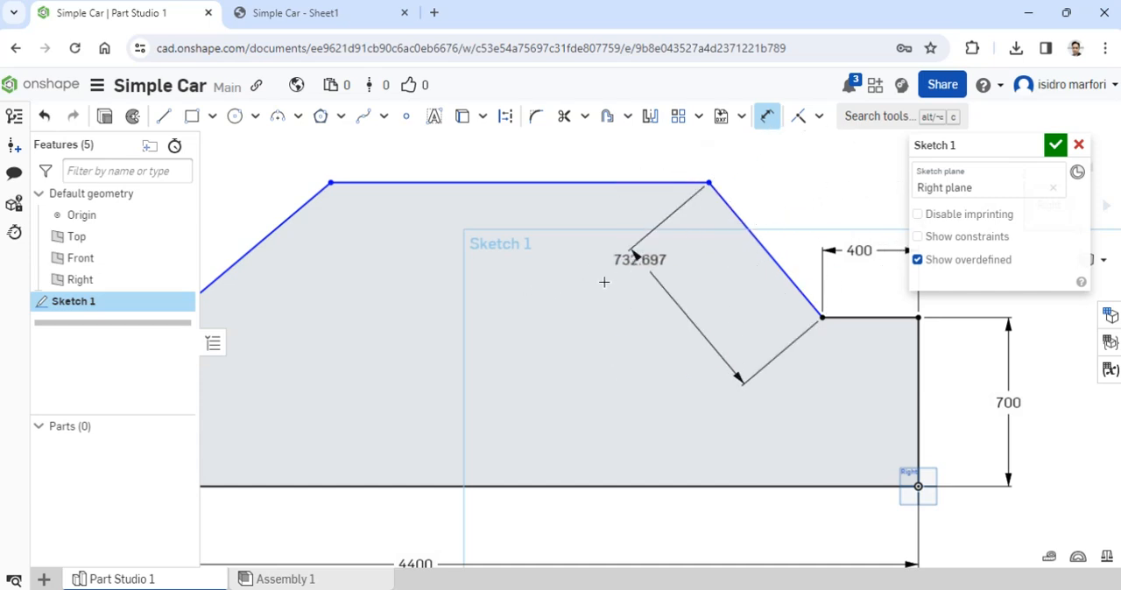
key(Escape)
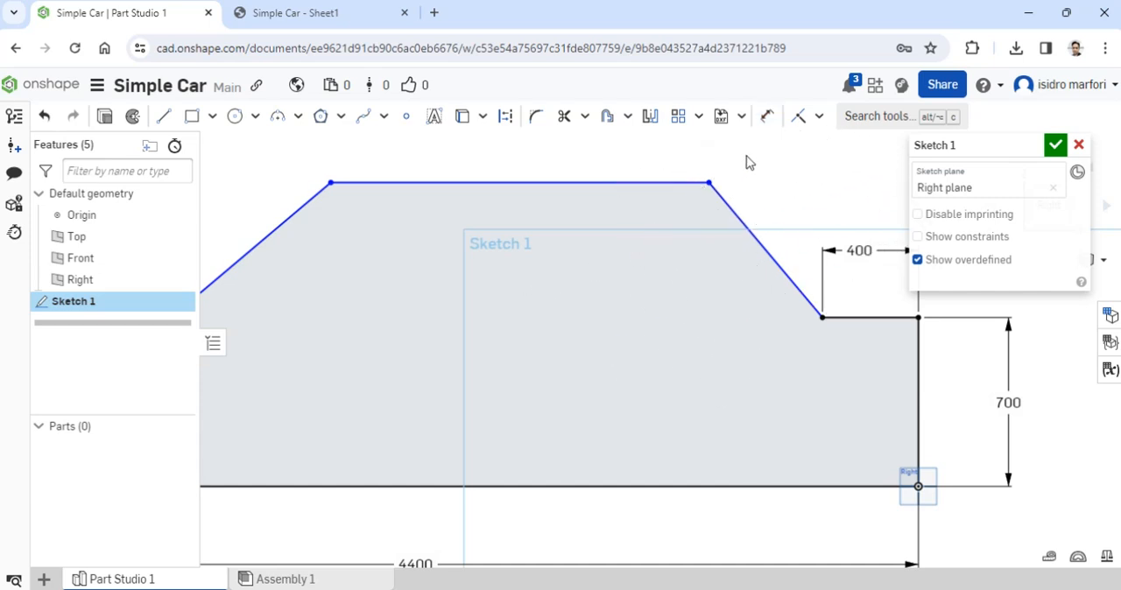
Dimension the horizontal distance between the two end points of the slanted rear-window line at 650 mm.
click(766, 116)
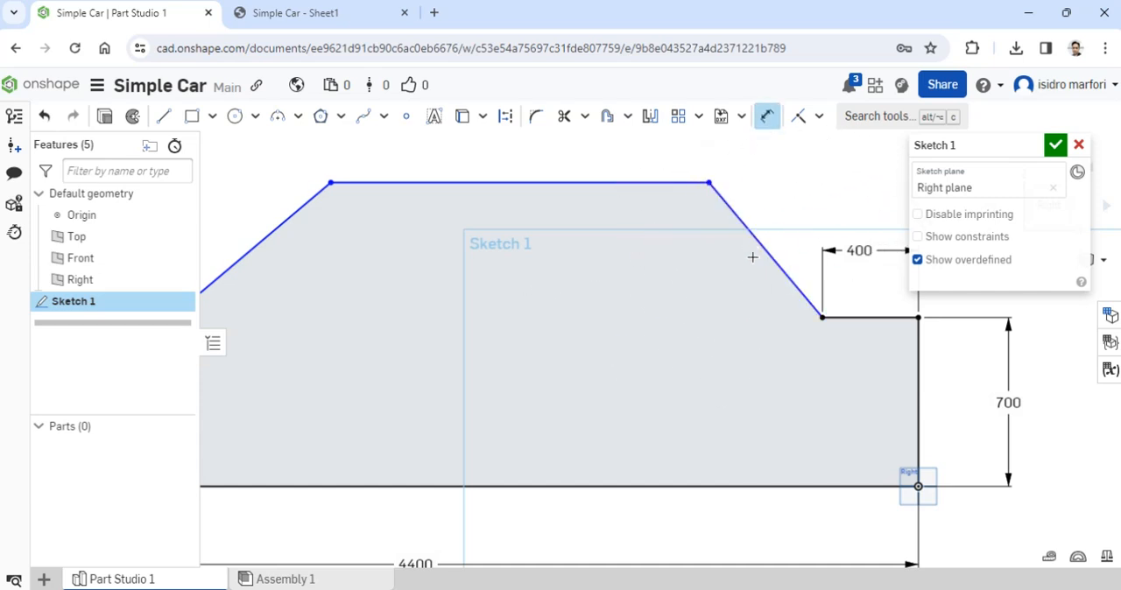
click(822, 317)
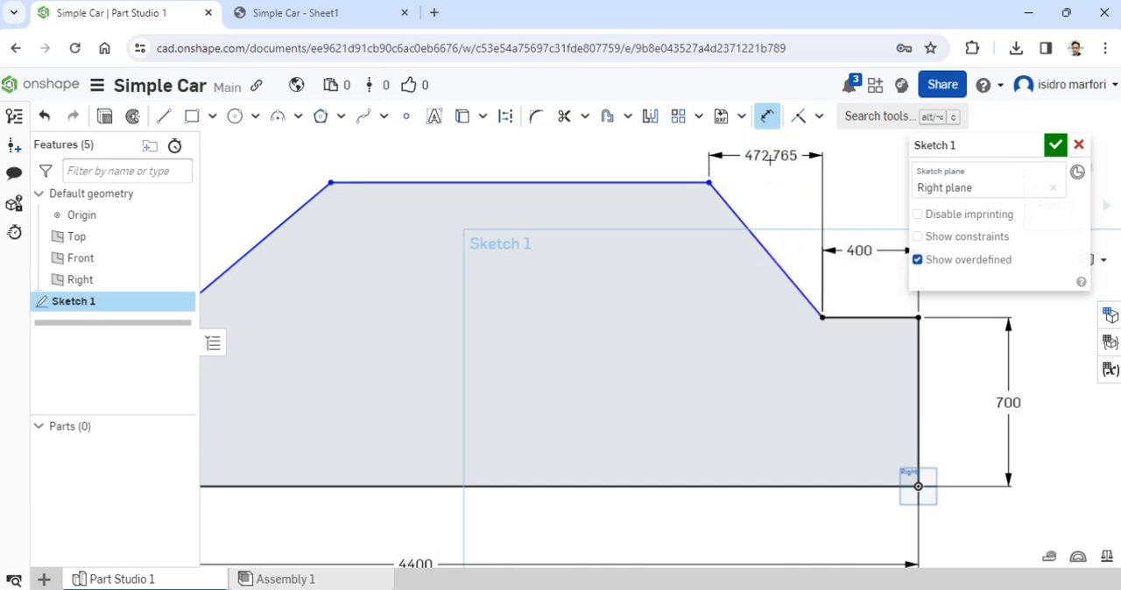
click(771, 160)
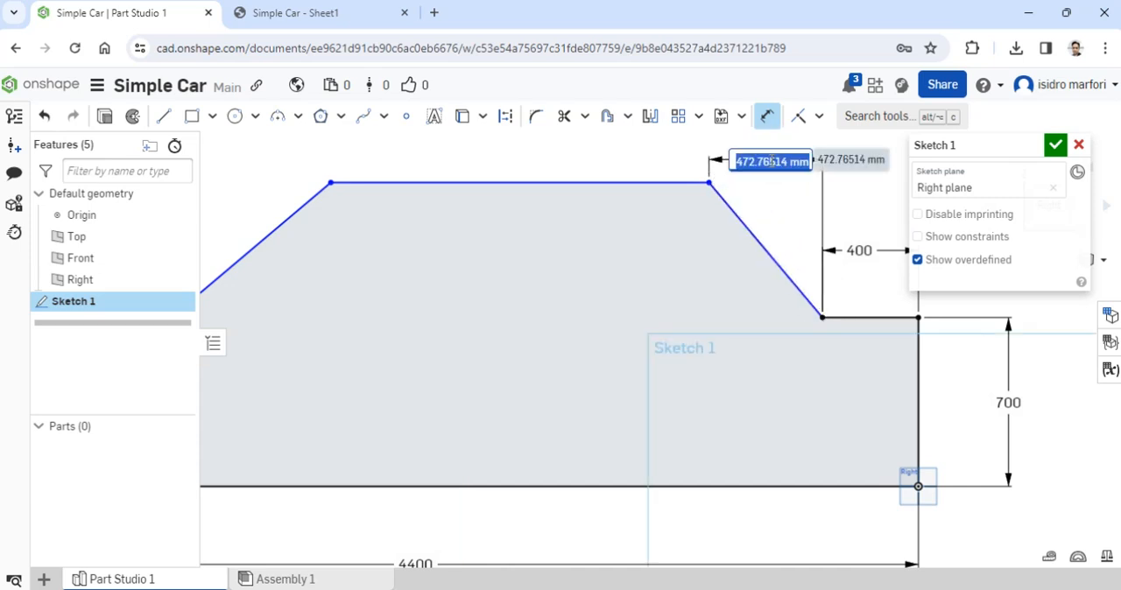
text(650)
key(Return)
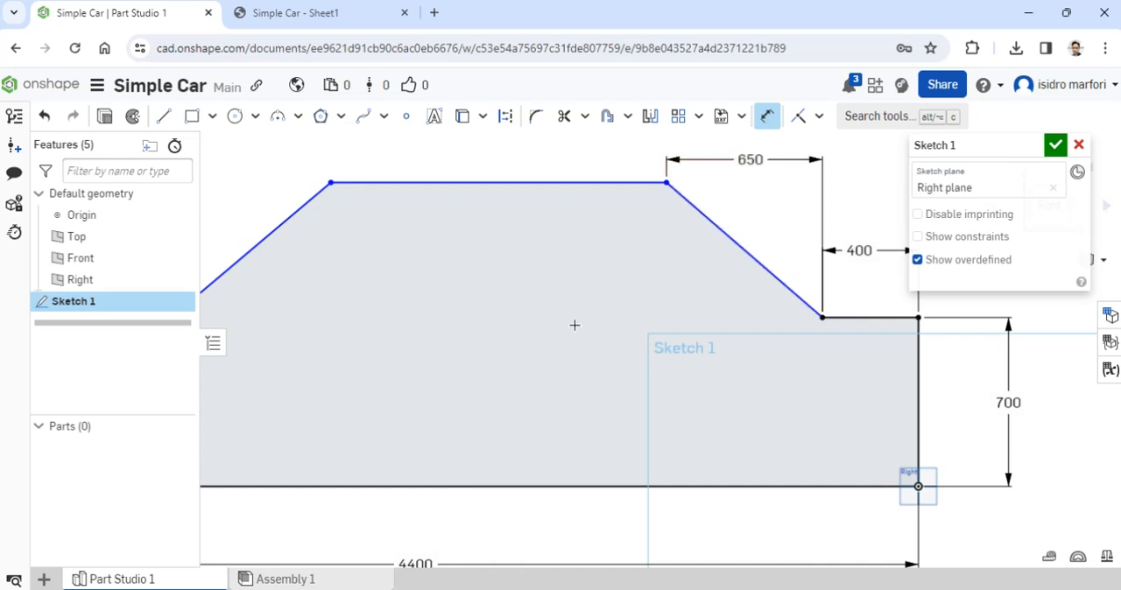
Dimension the roof line at 1300 mm, placing the dimension above it.
scroll(598, 235, down, 3)
click(532, 207)
click(534, 179)
text(1300)
key(Return)
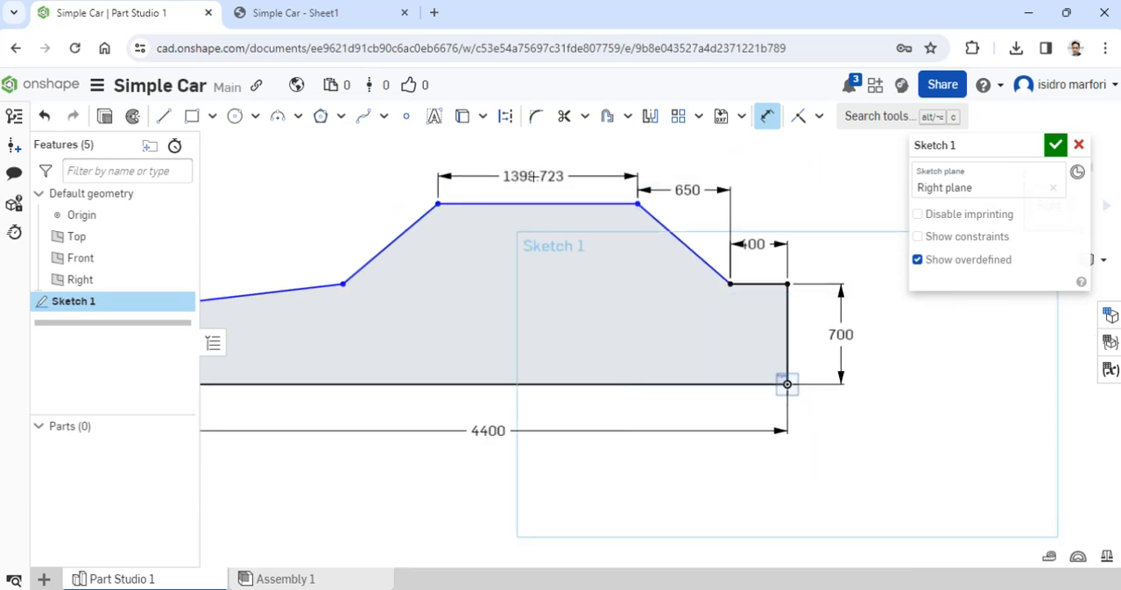
Dimension the vertical distance between the roof line and the profile's bottom line at 1200 mm, placed behind the car's rear.
click(543, 208)
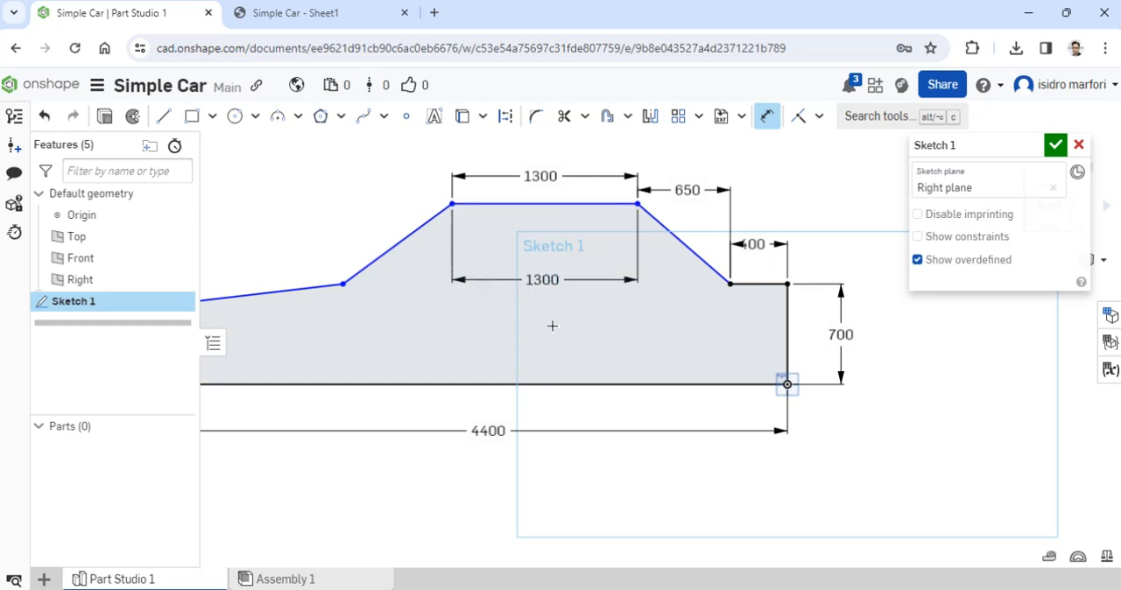
click(551, 385)
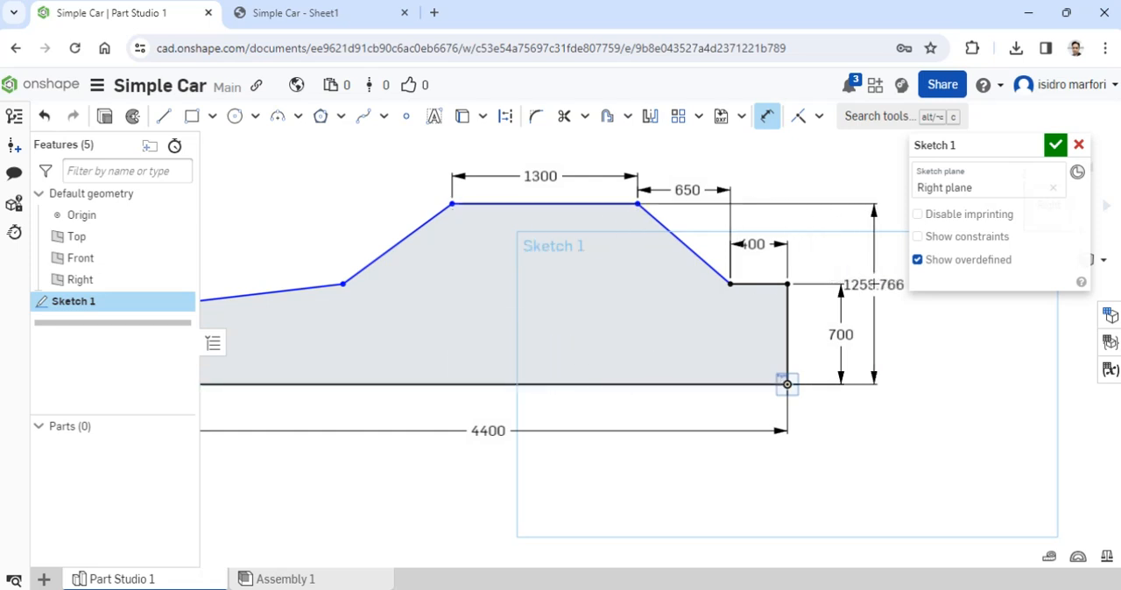
click(878, 303)
key(BackSpace)
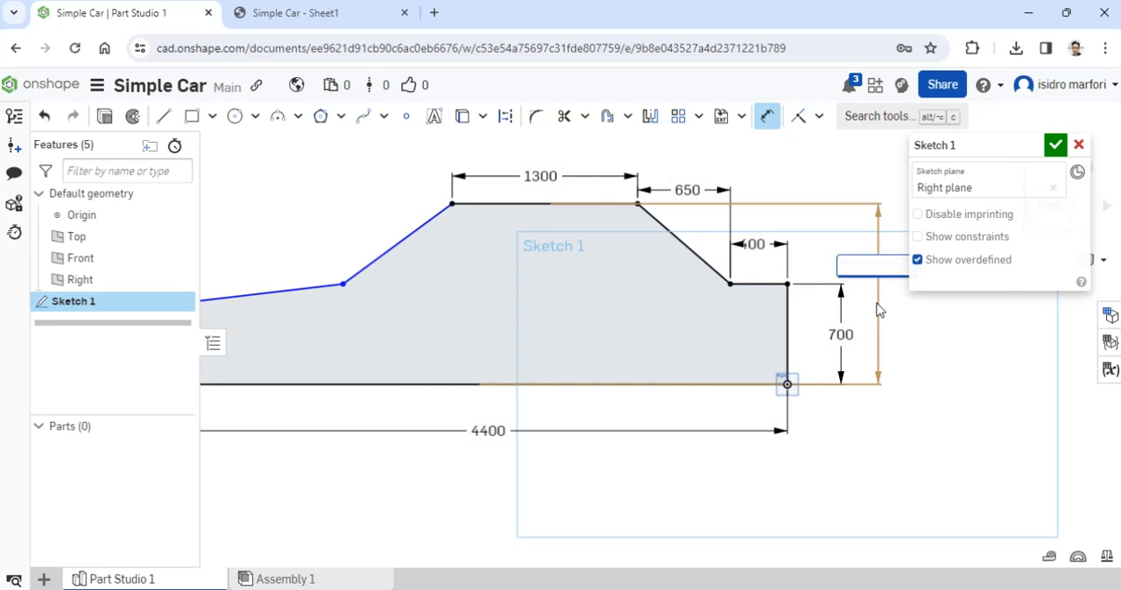
text(1200)
key(Return)
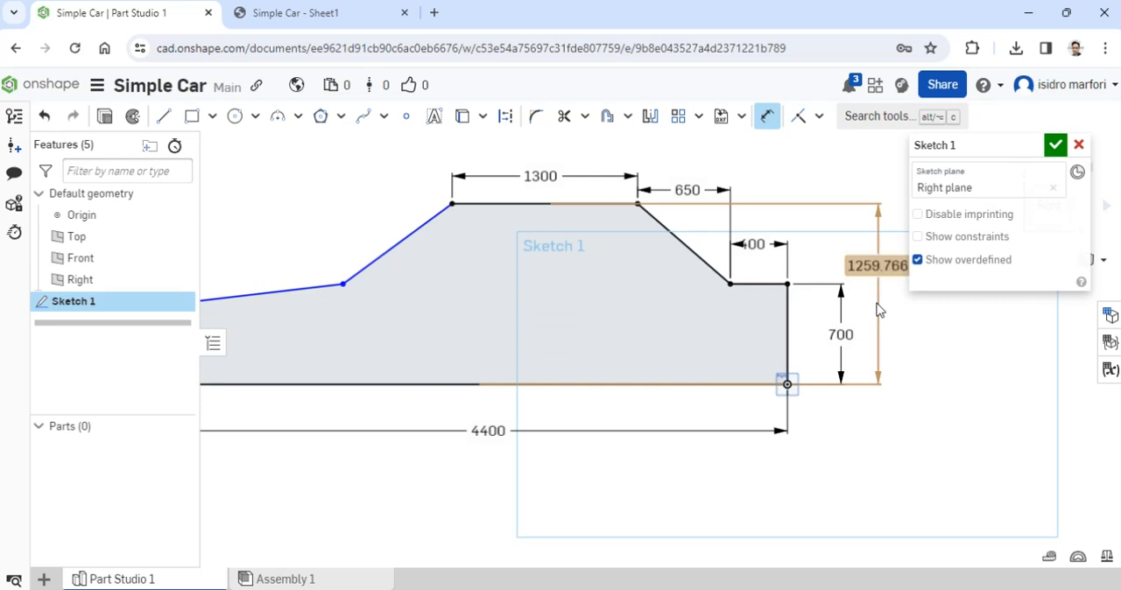
scroll(756, 325, down, 1)
scroll(365, 368, up, 1)
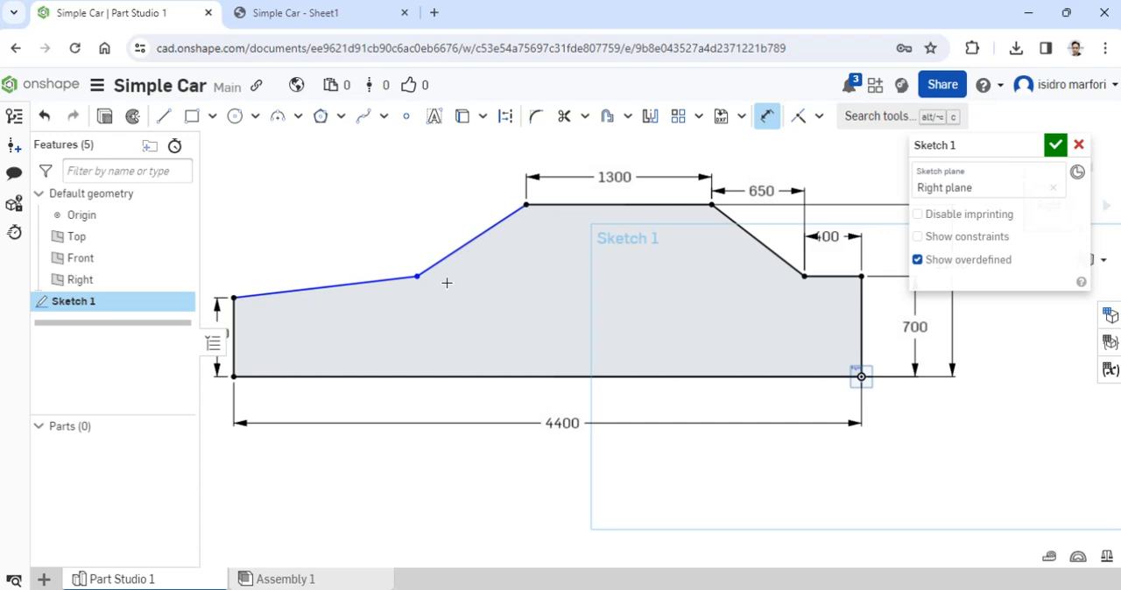
Check the PDF drawing's side view and dimension the horizontal distance between the windshield line's two end points at 900 mm.
click(300, 16)
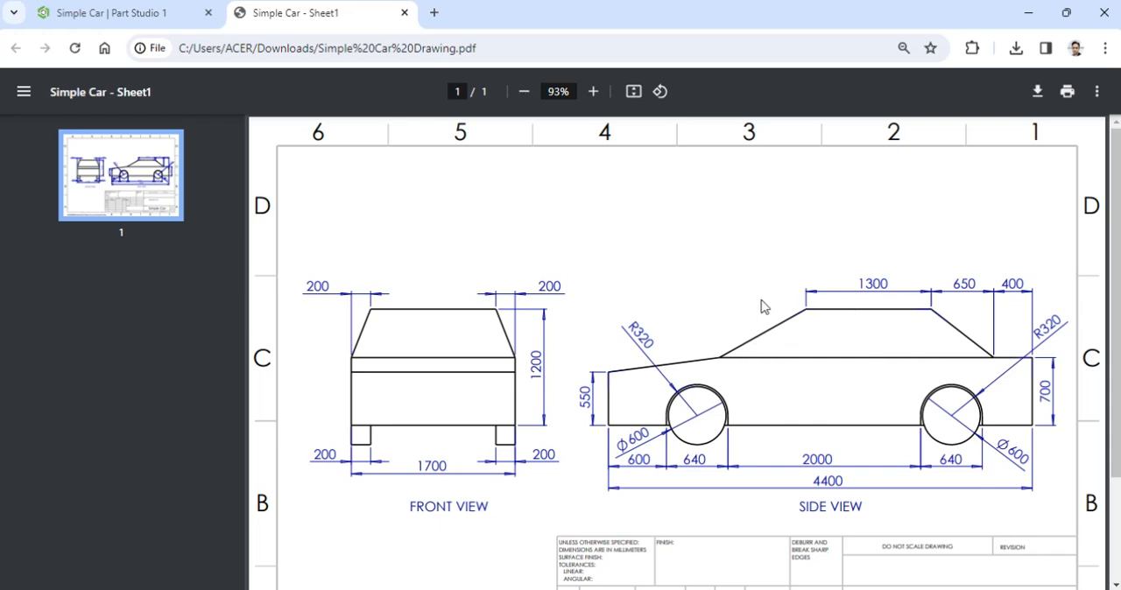
click(122, 15)
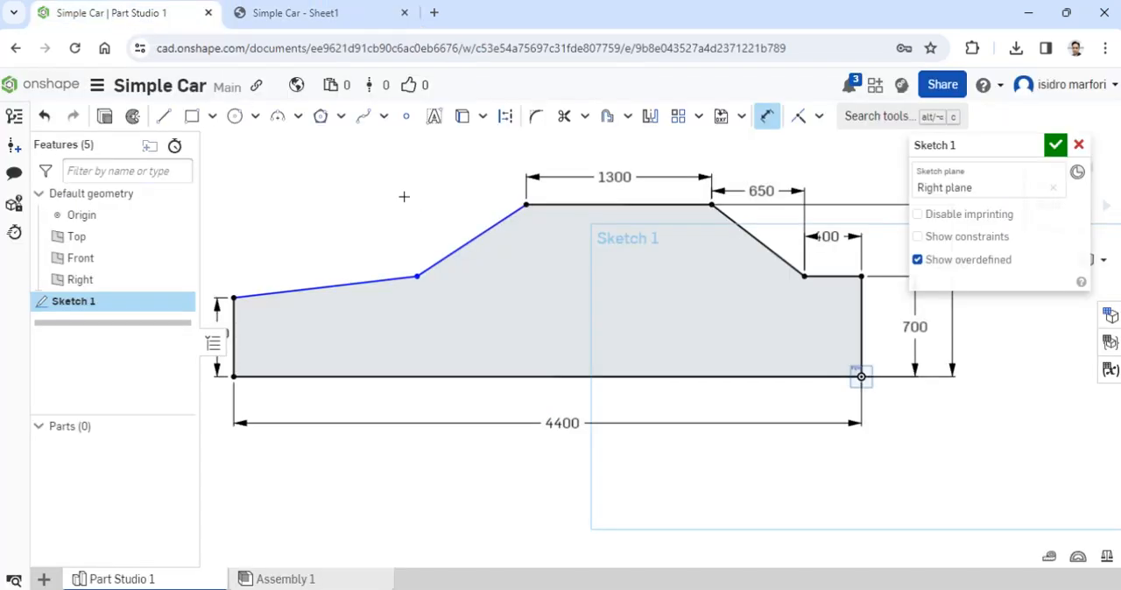
click(465, 249)
key(Escape)
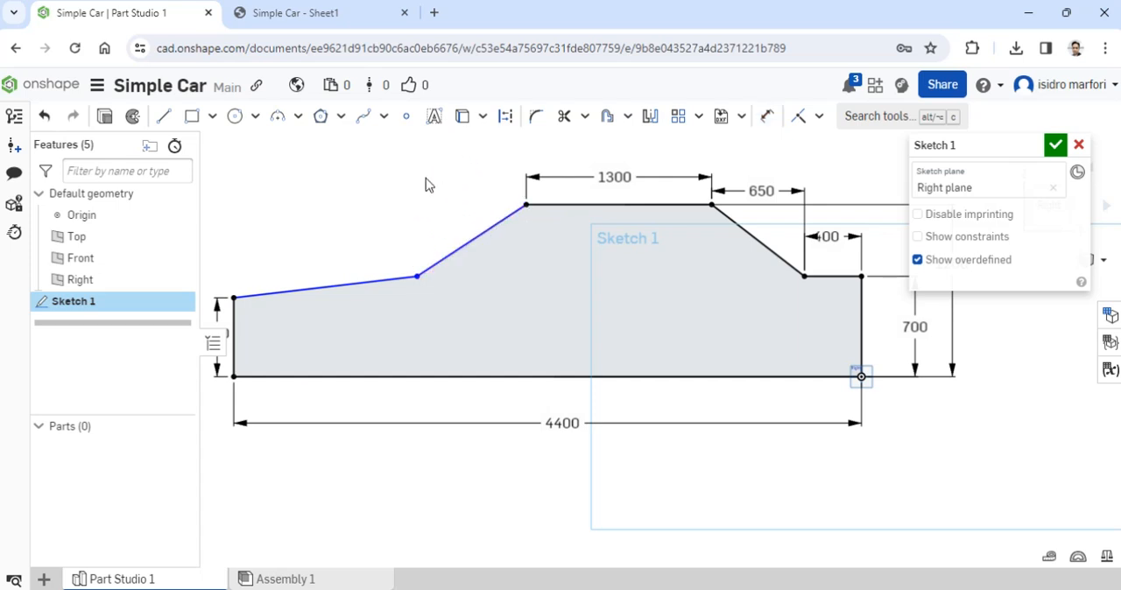
click(767, 116)
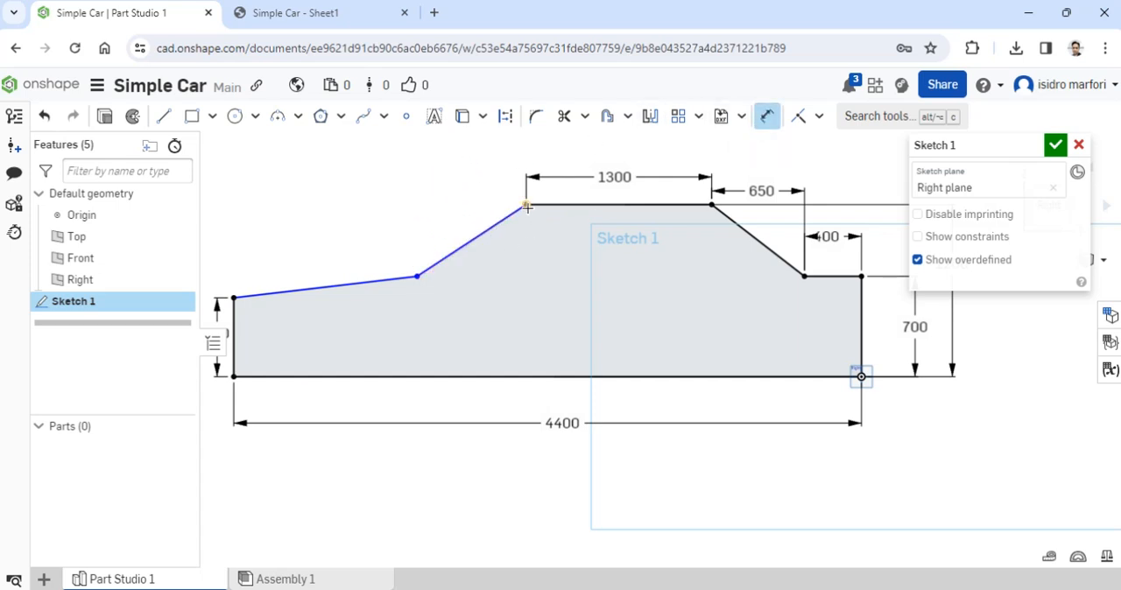
click(424, 273)
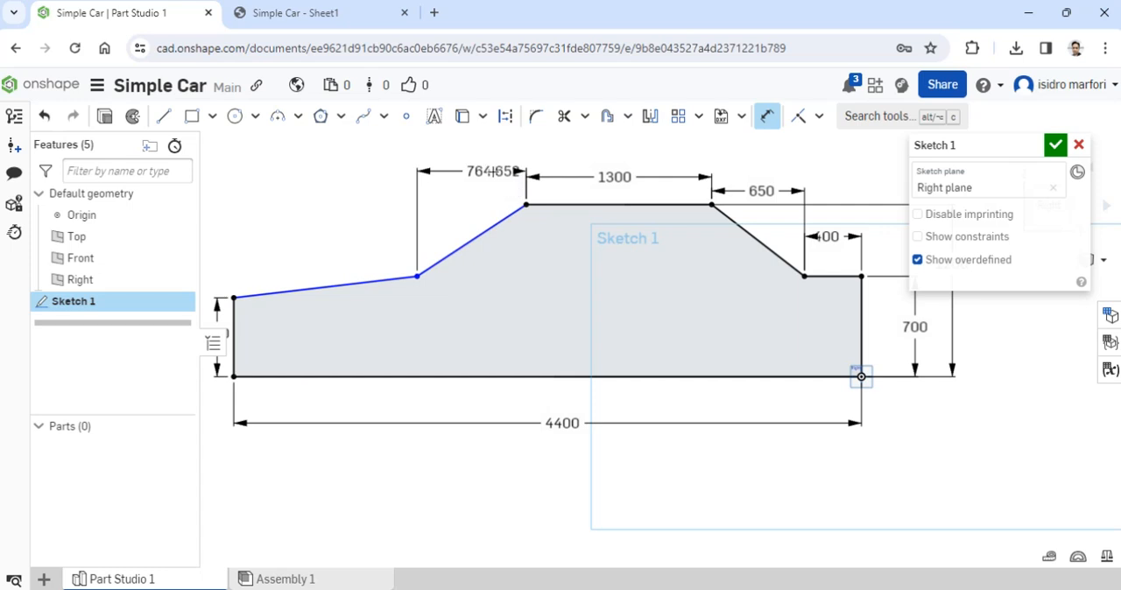
click(482, 185)
text(900)
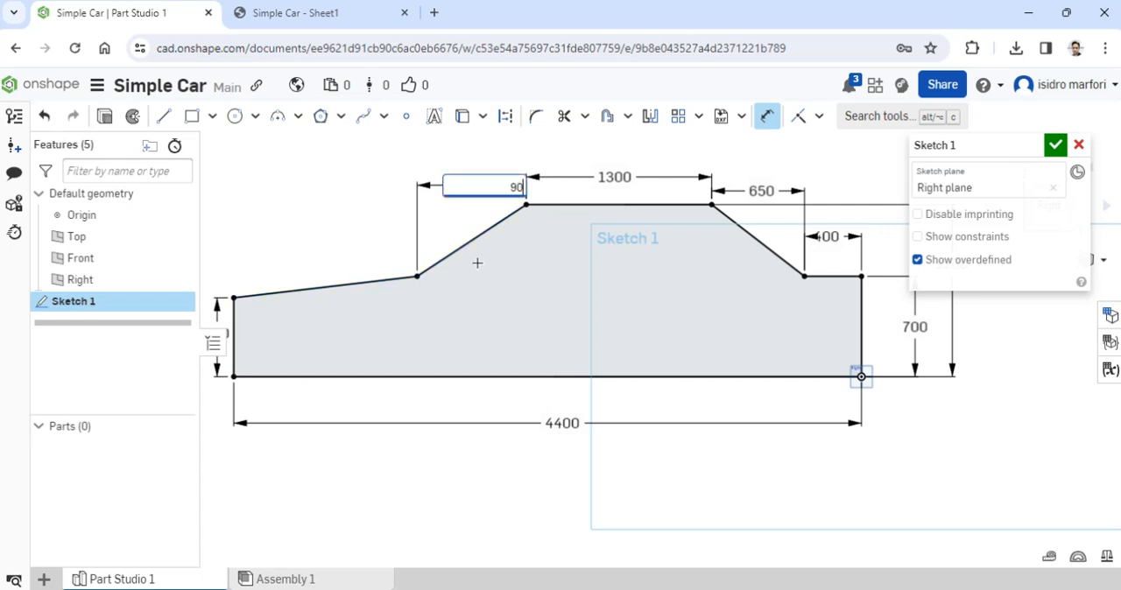
key(Return)
scroll(612, 313, down, 2)
key(Escape)
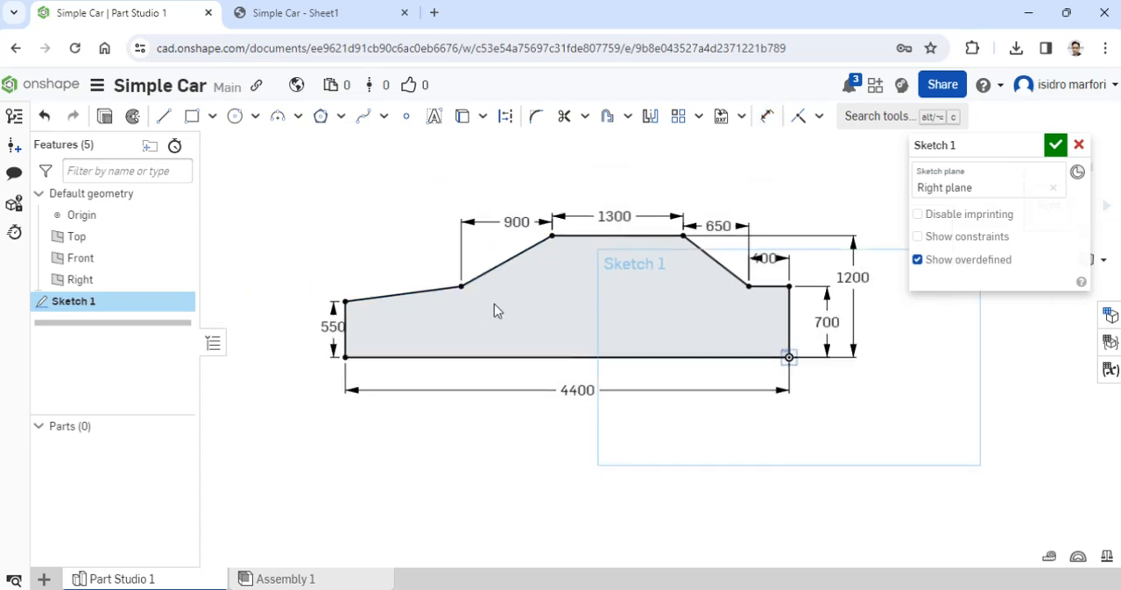
Move the 550 dimension farther from the car's front and line up the 900, 1300, 650 and 400 dimensions in one row above the roof.
scroll(494, 277, up, 2)
scroll(677, 277, down, 1)
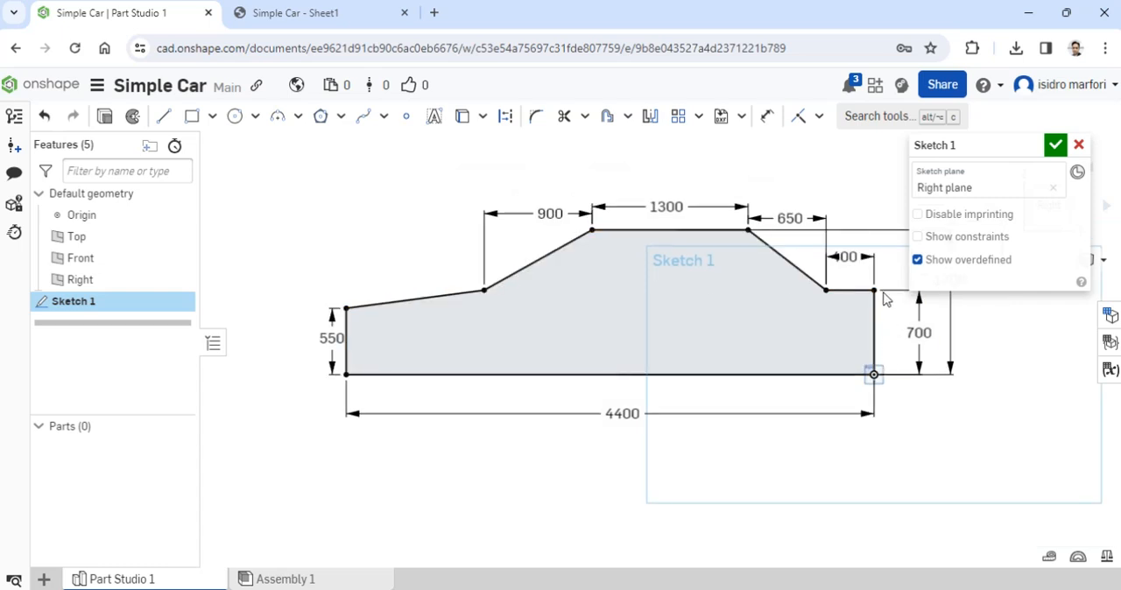
drag(336, 339, 306, 337)
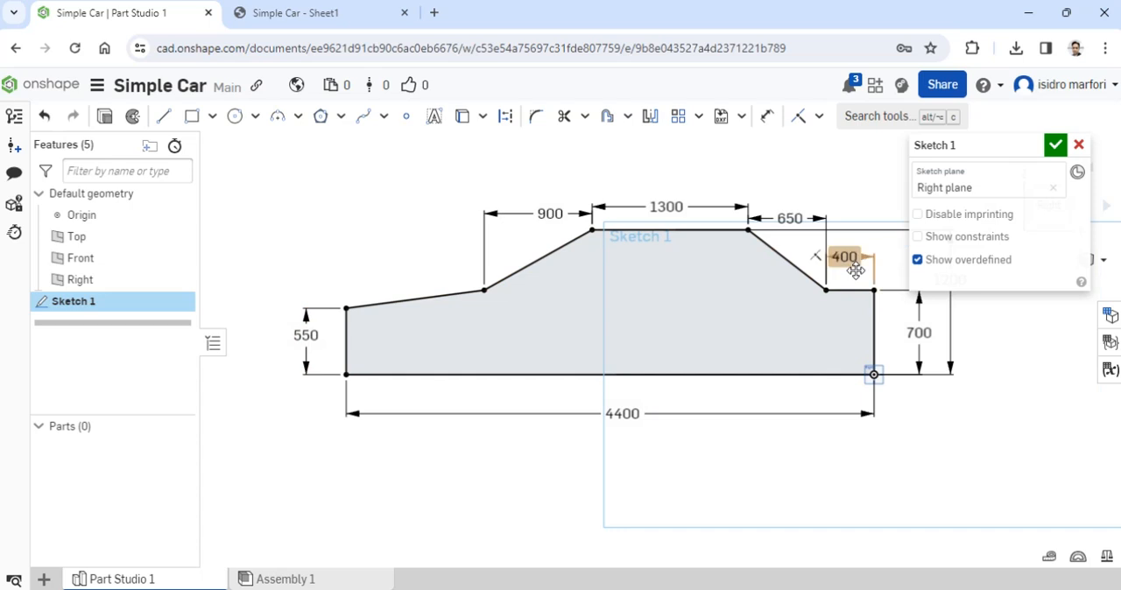
scroll(794, 395, up, 1)
scroll(863, 311, down, 2)
scroll(865, 307, up, 1)
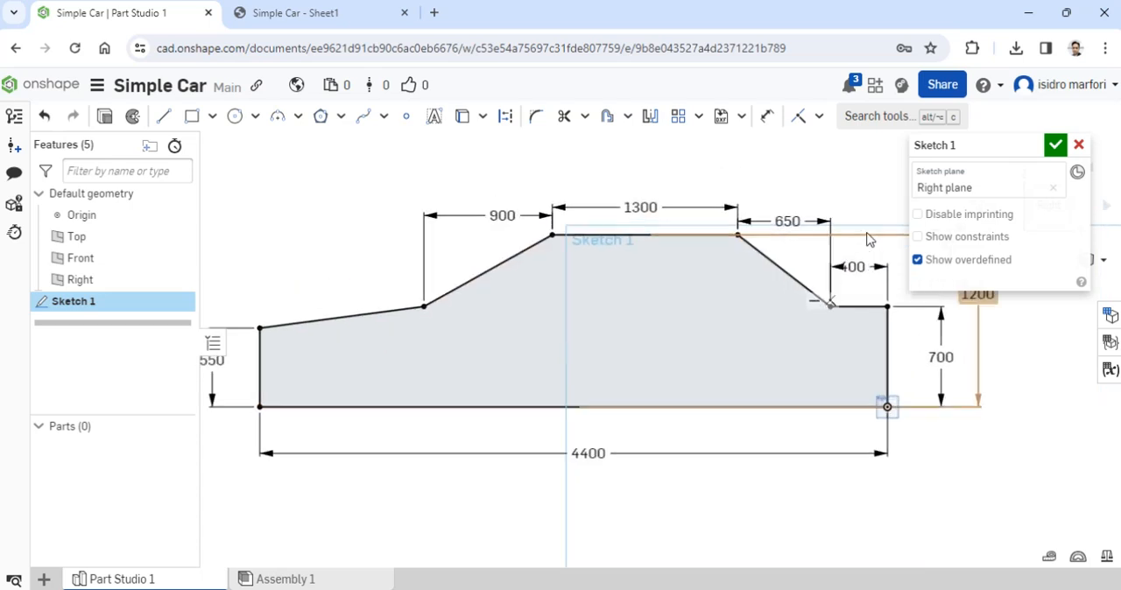
drag(856, 265, 864, 200)
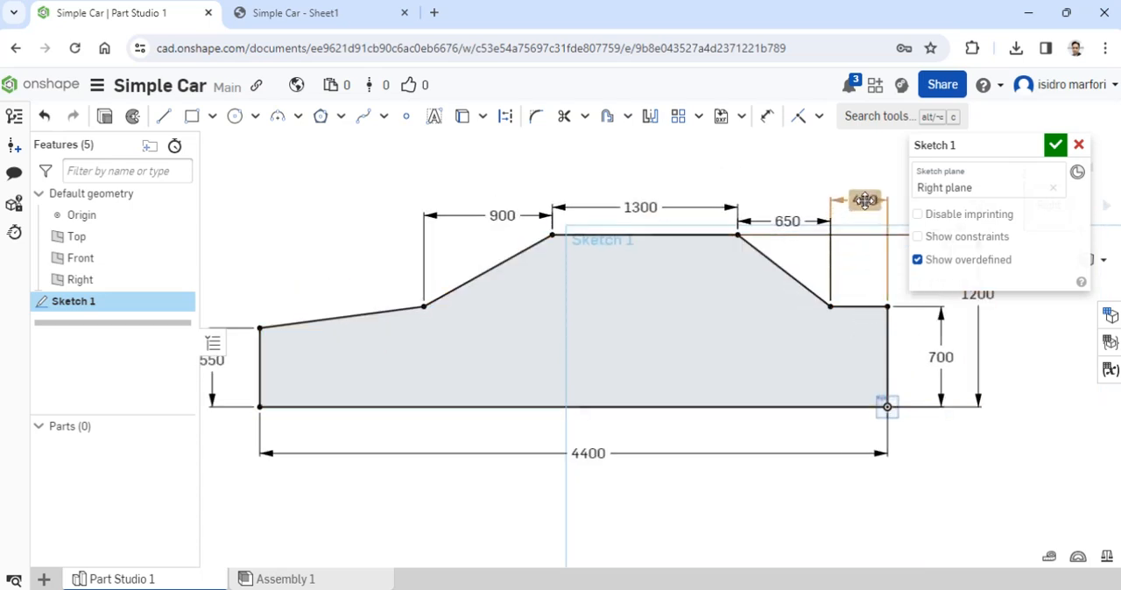
drag(787, 221, 788, 201)
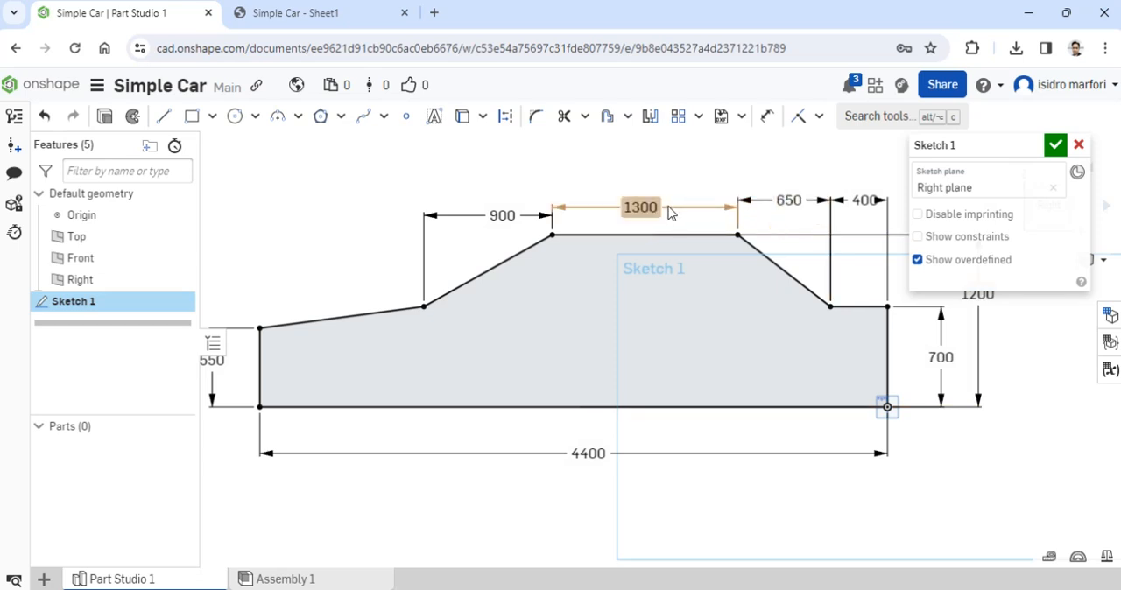
drag(664, 200, 663, 195)
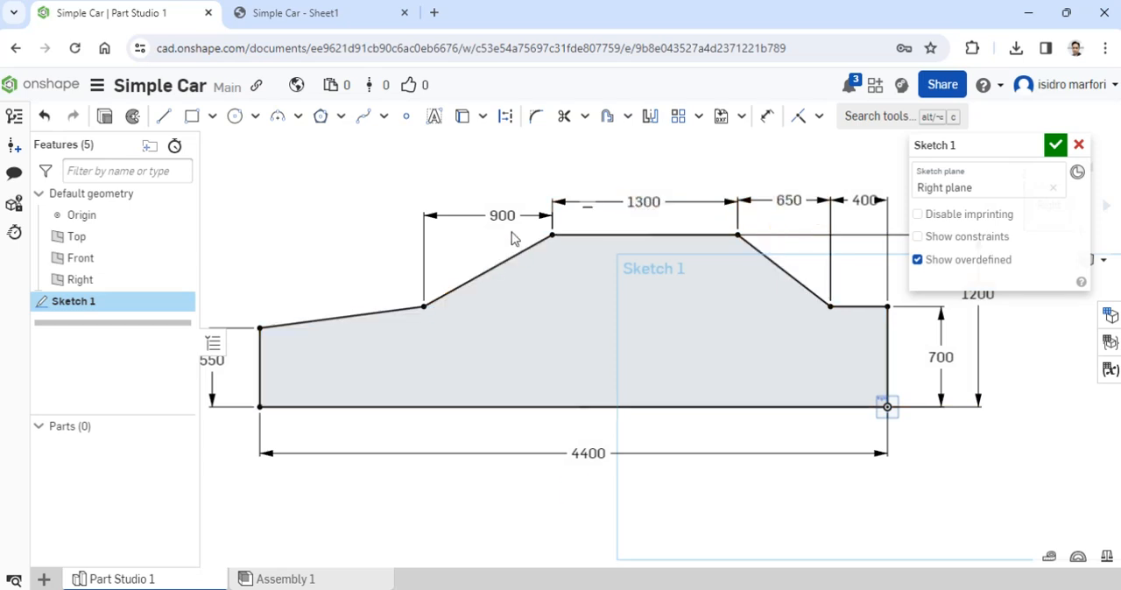
drag(501, 214, 482, 202)
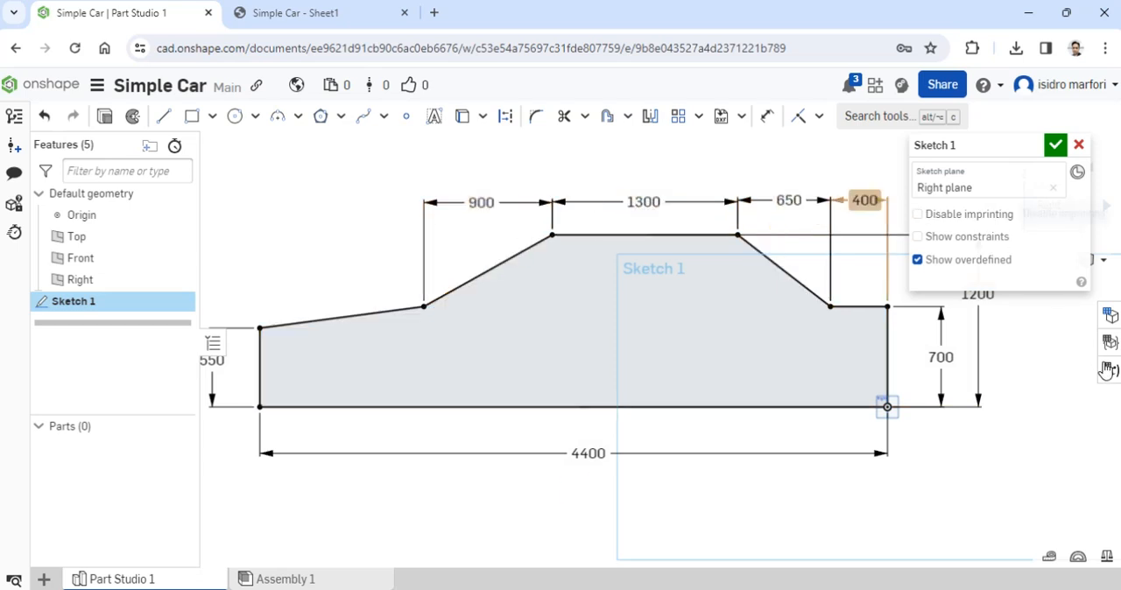
Finish the fully dimensioned side-profile sketch.
scroll(981, 380, down, 1)
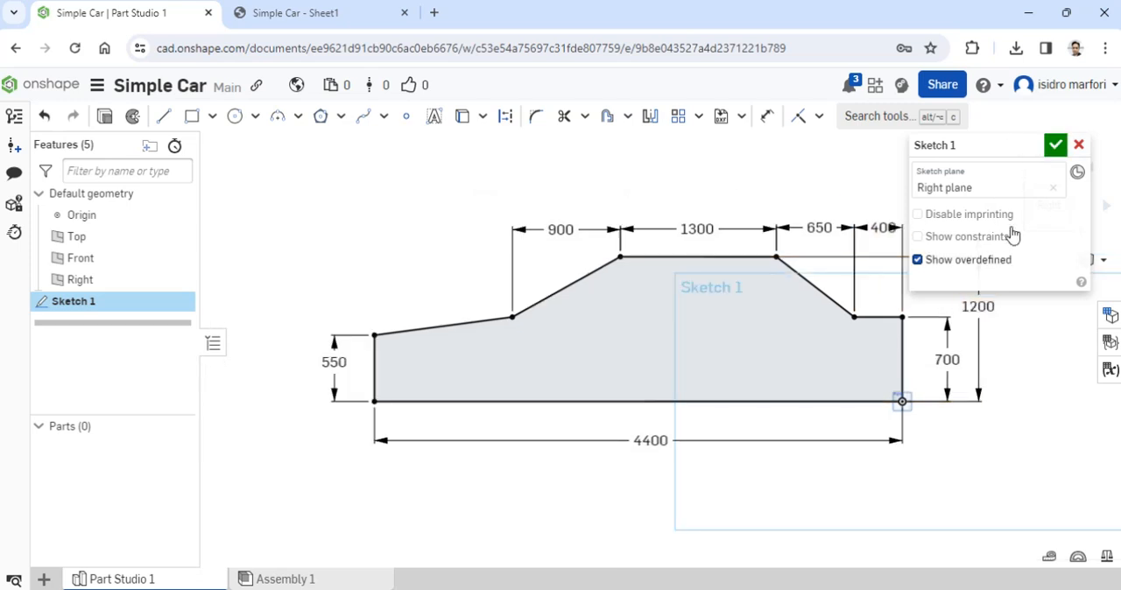
click(1056, 149)
scroll(816, 248, up, 1)
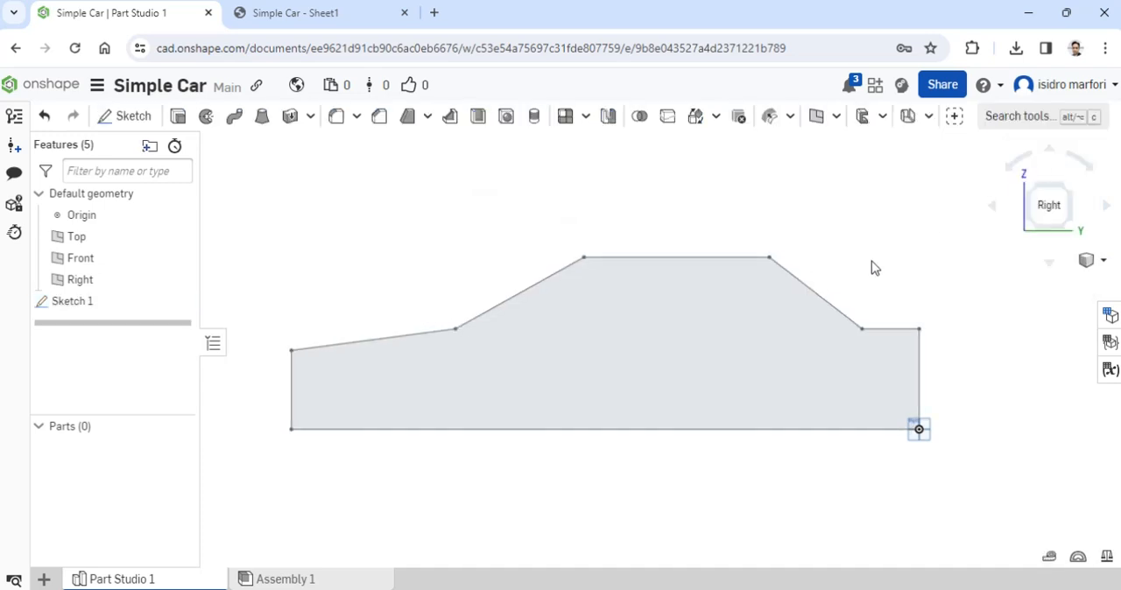
scroll(882, 261, down, 1)
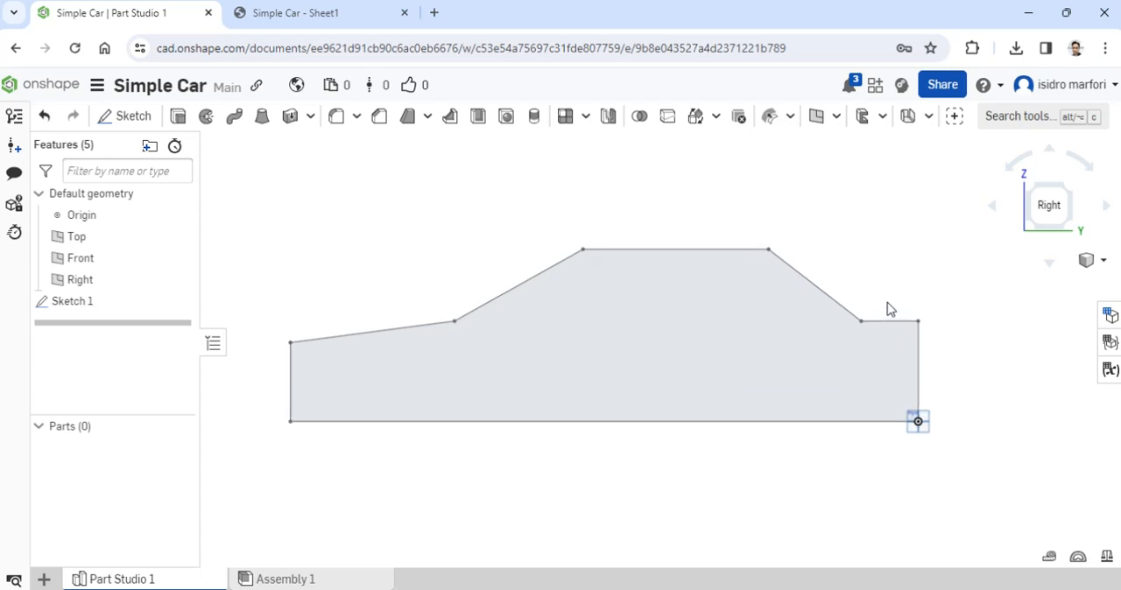
scroll(889, 309, up, 1)
mouse_move(478, 271)
right_down()
mouse_move(530, 298)
mouse_move(498, 292)
right_up()
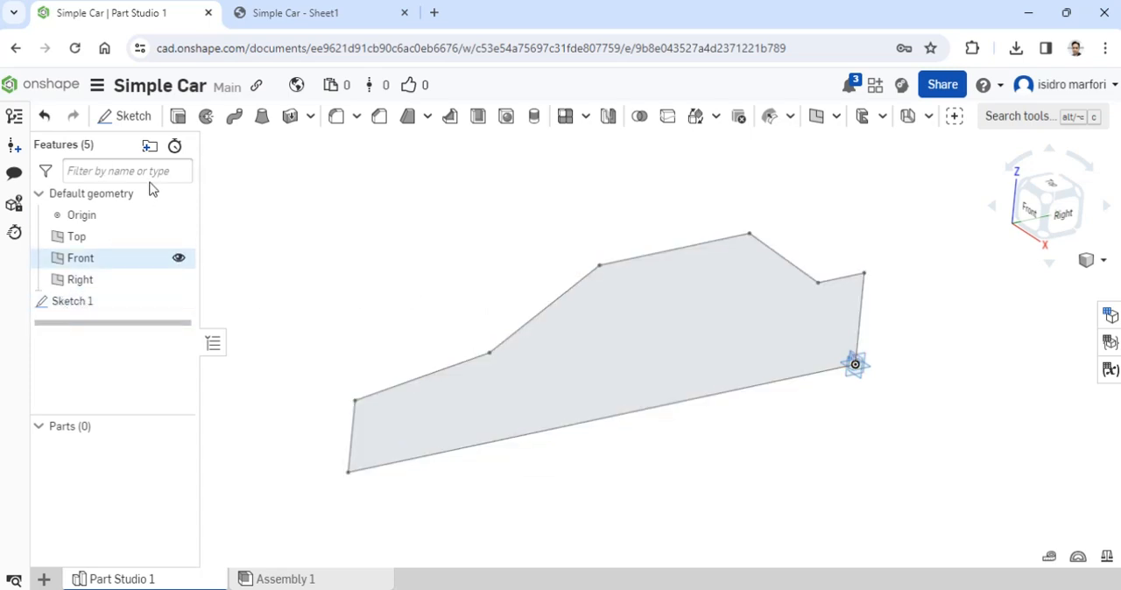
Reopen the side-profile sketch to review its dimensions, and close it again.
double_click(63, 303)
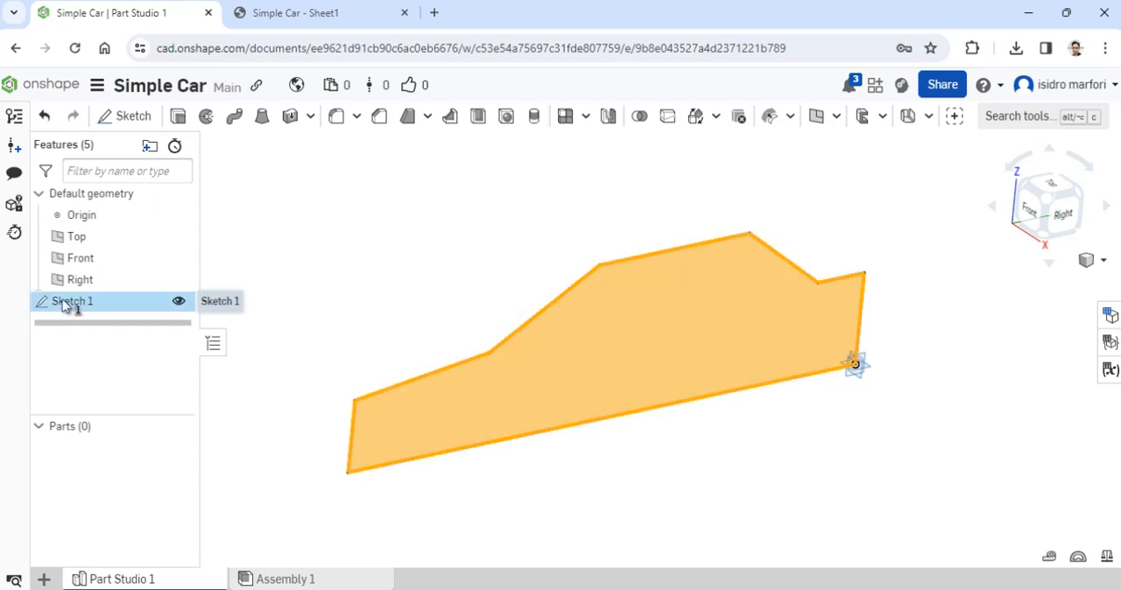
mouse_move(405, 310)
right_down()
mouse_move(386, 288)
mouse_move(411, 285)
mouse_move(445, 257)
mouse_move(392, 317)
mouse_move(393, 277)
mouse_move(408, 283)
right_up()
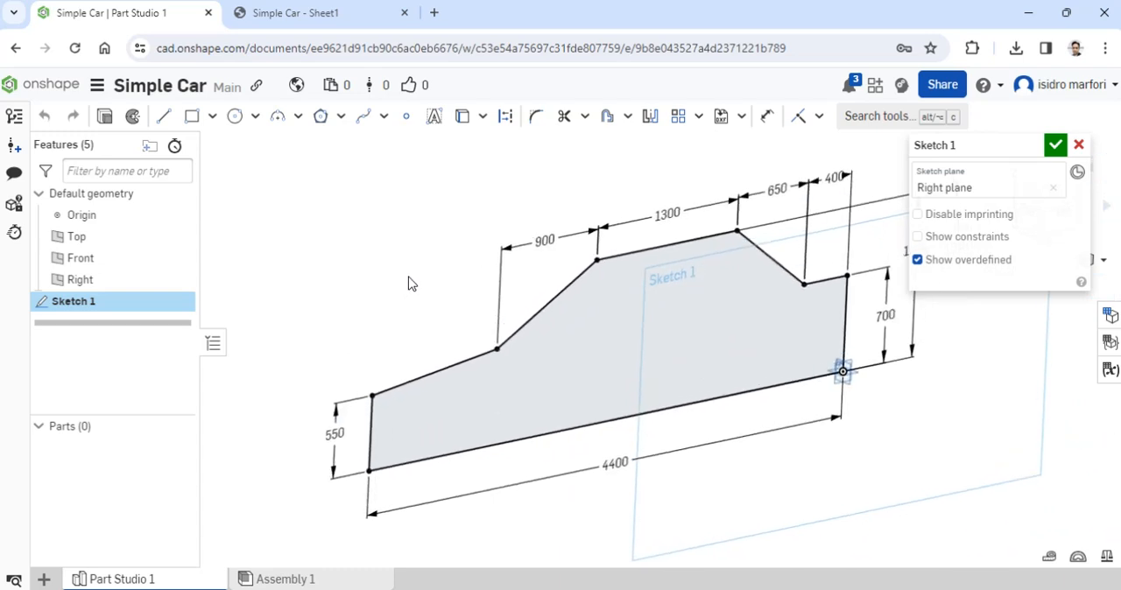
click(1056, 145)
mouse_move(386, 247)
right_down()
mouse_move(390, 281)
mouse_move(438, 303)
mouse_move(403, 288)
mouse_move(368, 44)
right_up()
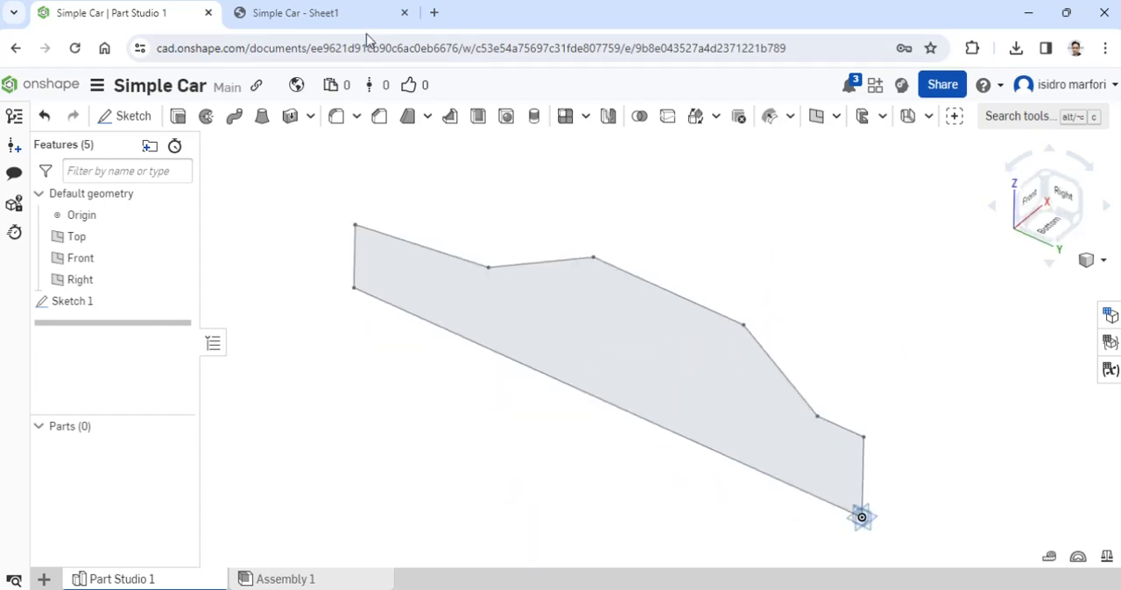
mouse_move(296, 218)
right_down()
mouse_move(335, 281)
mouse_move(334, 298)
right_up()
Check the car's width in the PDF's front view and extrude the side-profile region as a new solid with a blind depth of 1700 mm.
click(295, 16)
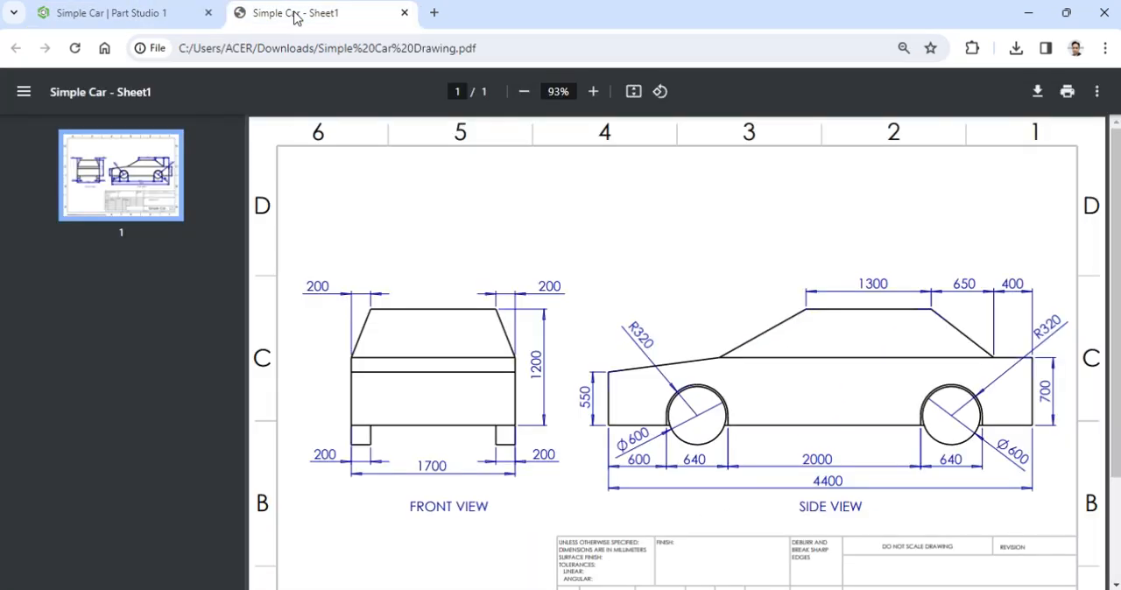
click(110, 13)
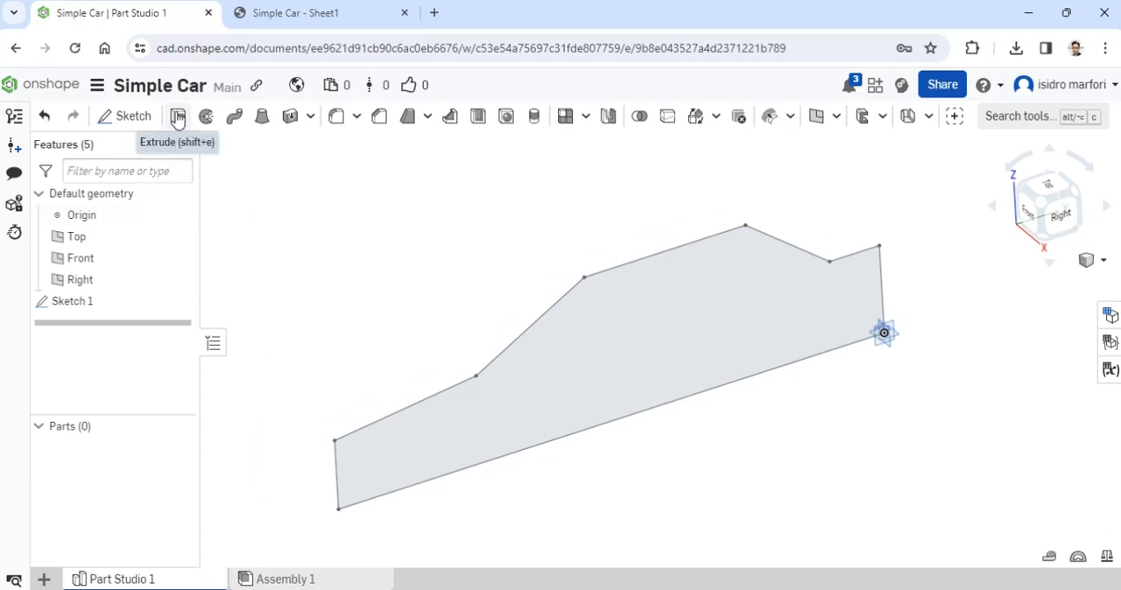
click(177, 118)
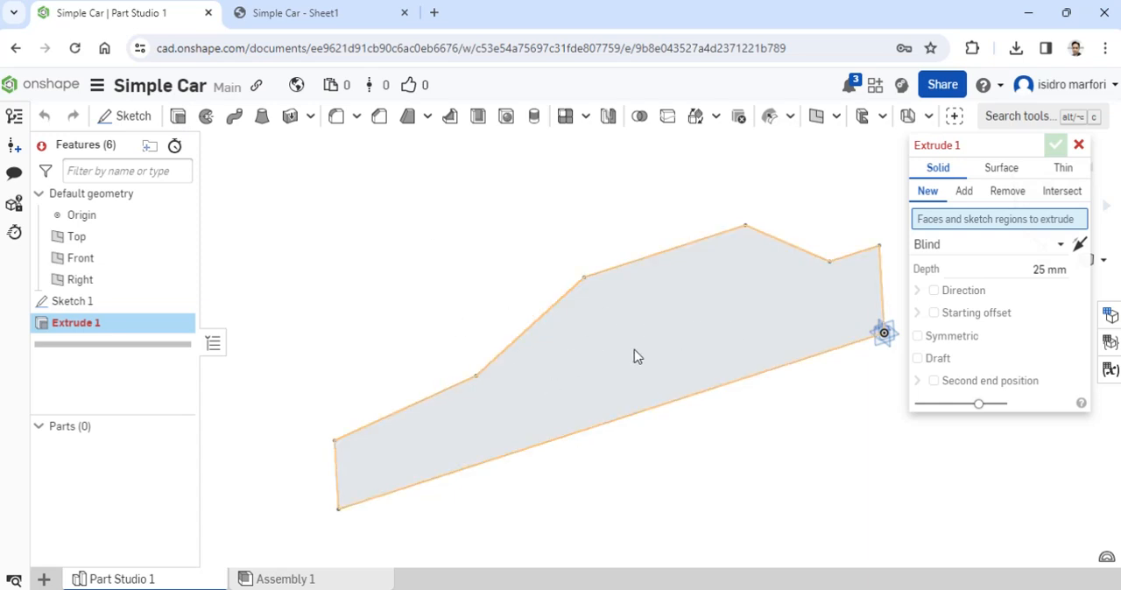
right_drag(629, 372, 636, 356)
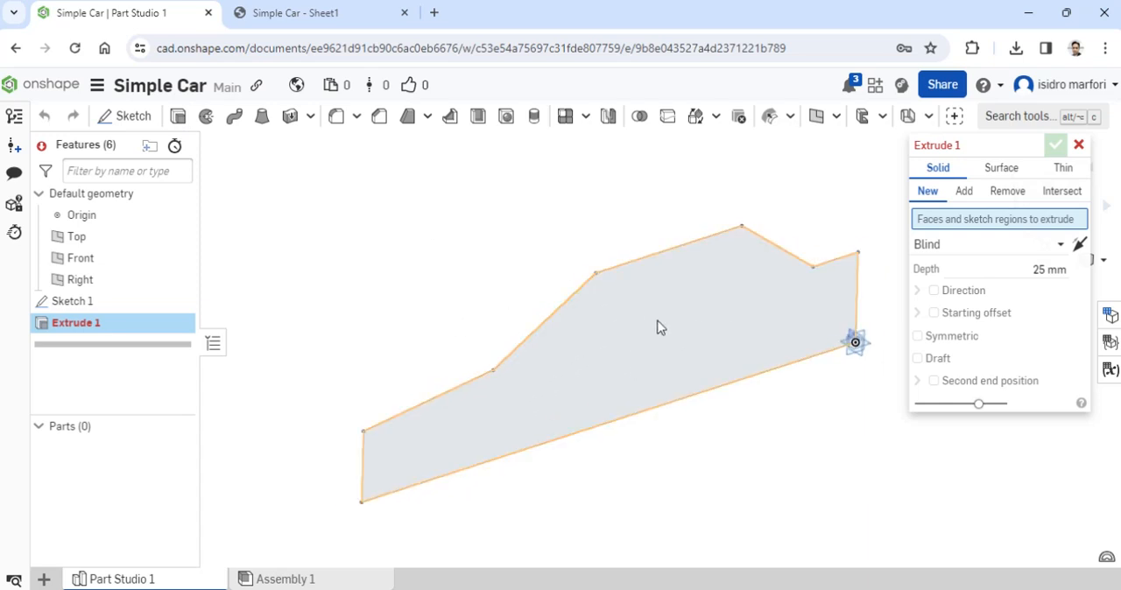
click(660, 327)
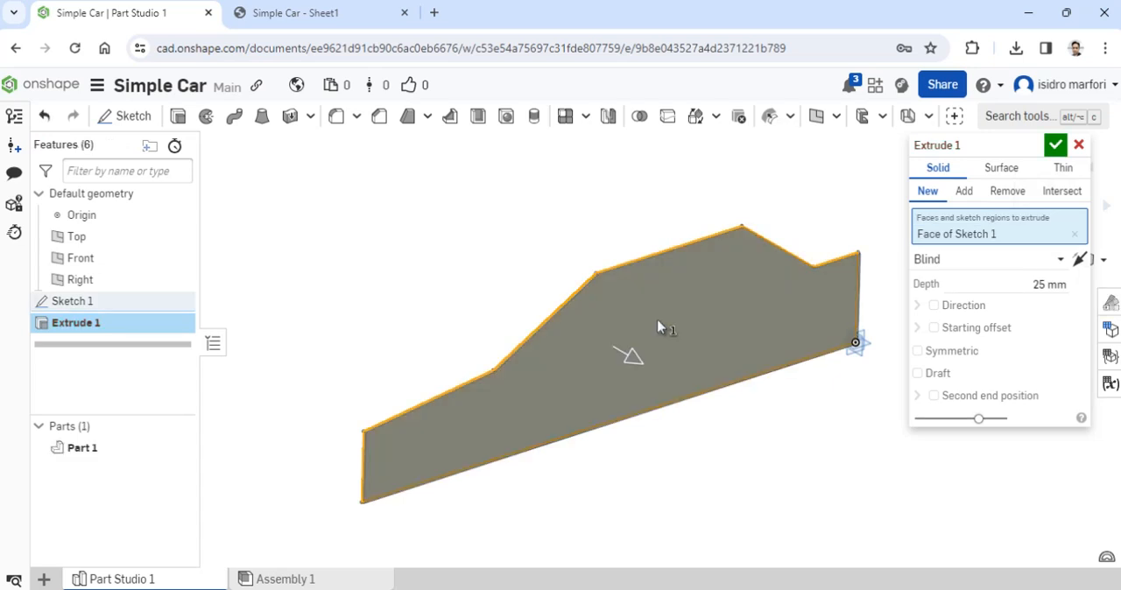
right_drag(665, 421, 674, 434)
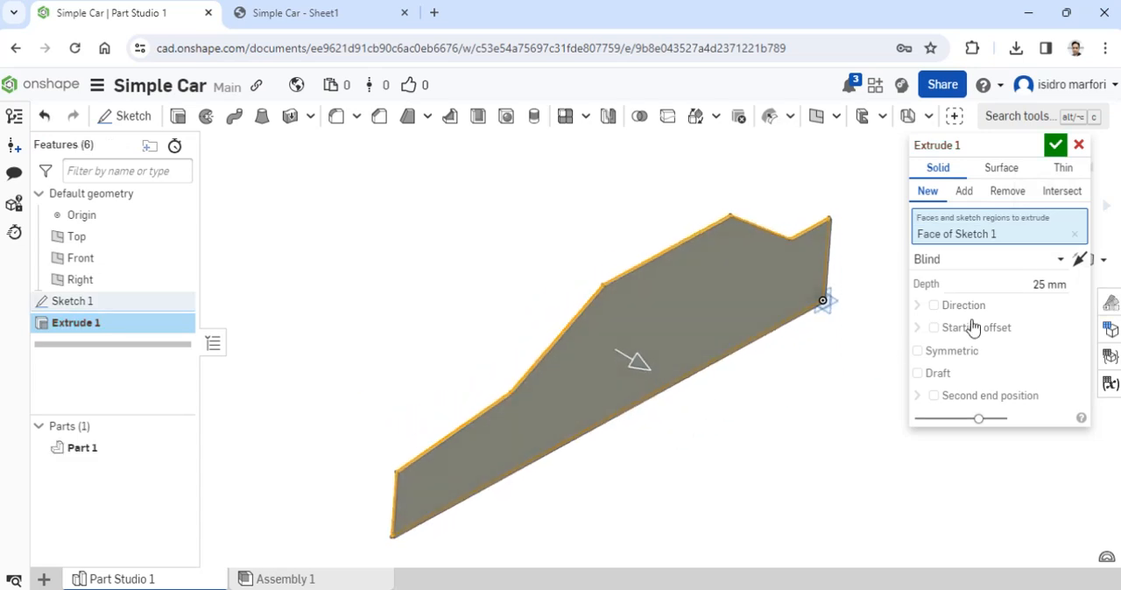
click(1036, 285)
text(1700)
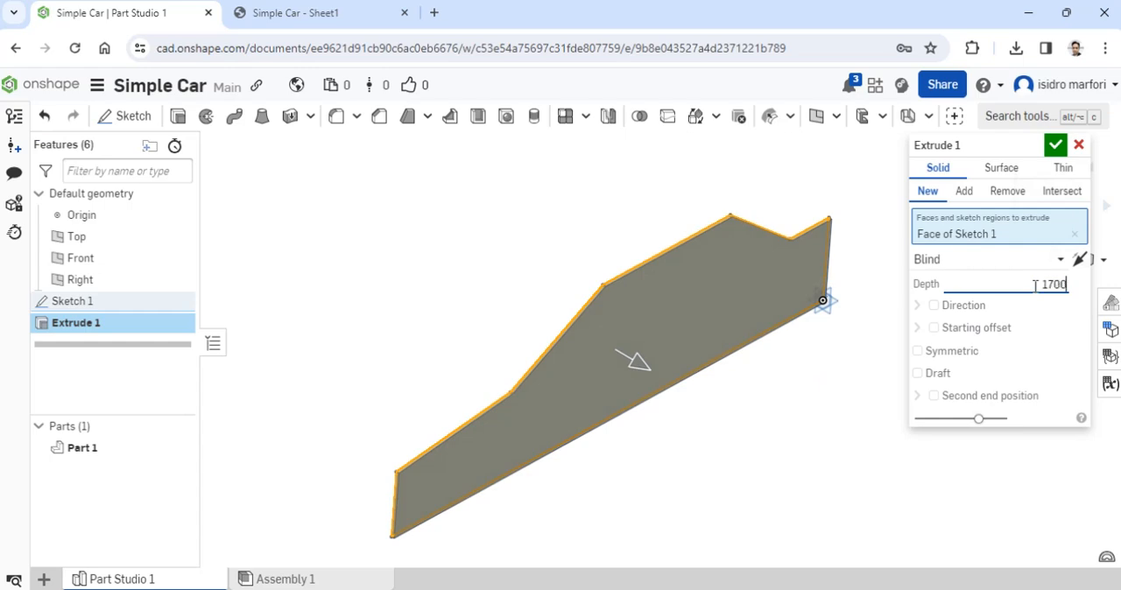
key(Return)
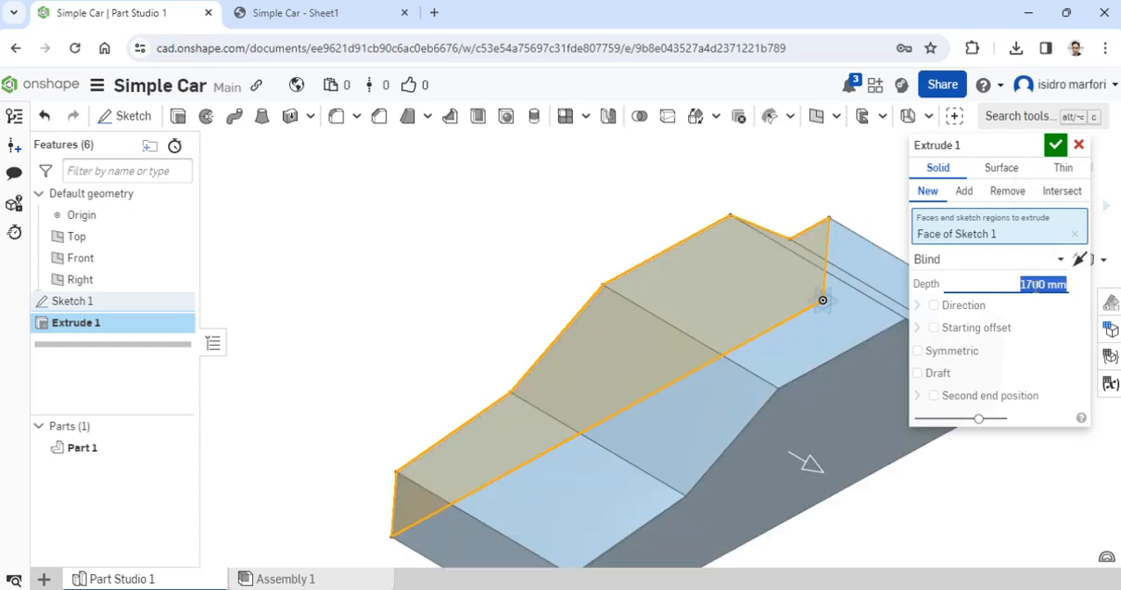
Make the car body extrusion symmetric about the sketch plane.
scroll(746, 366, up, 1)
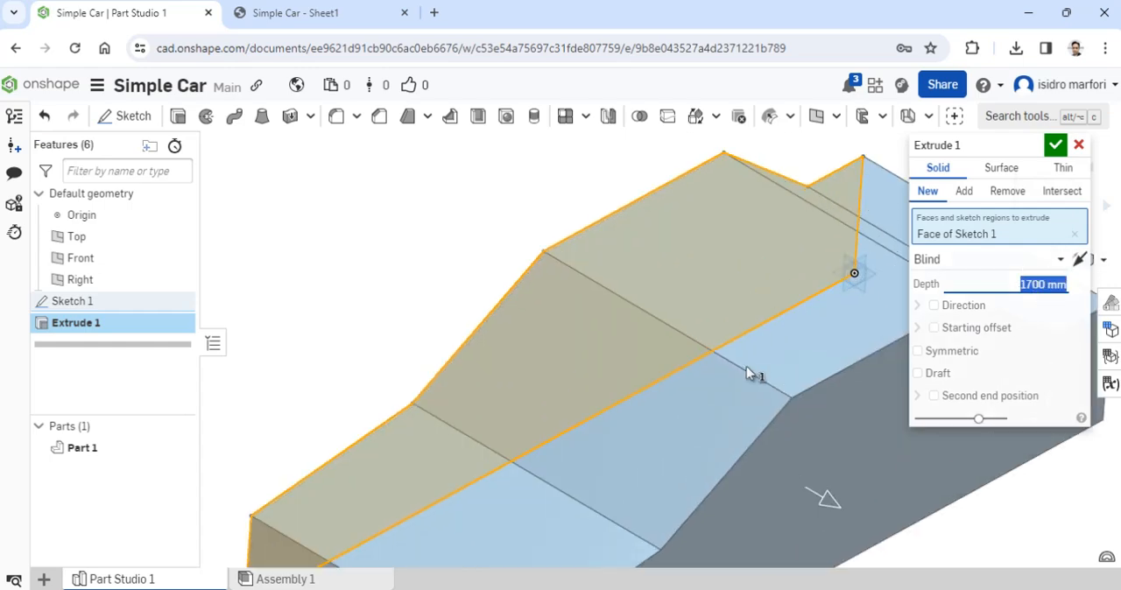
scroll(746, 366, down, 4)
right_drag(792, 473, 824, 454)
scroll(858, 450, down, 1)
scroll(856, 453, up, 4)
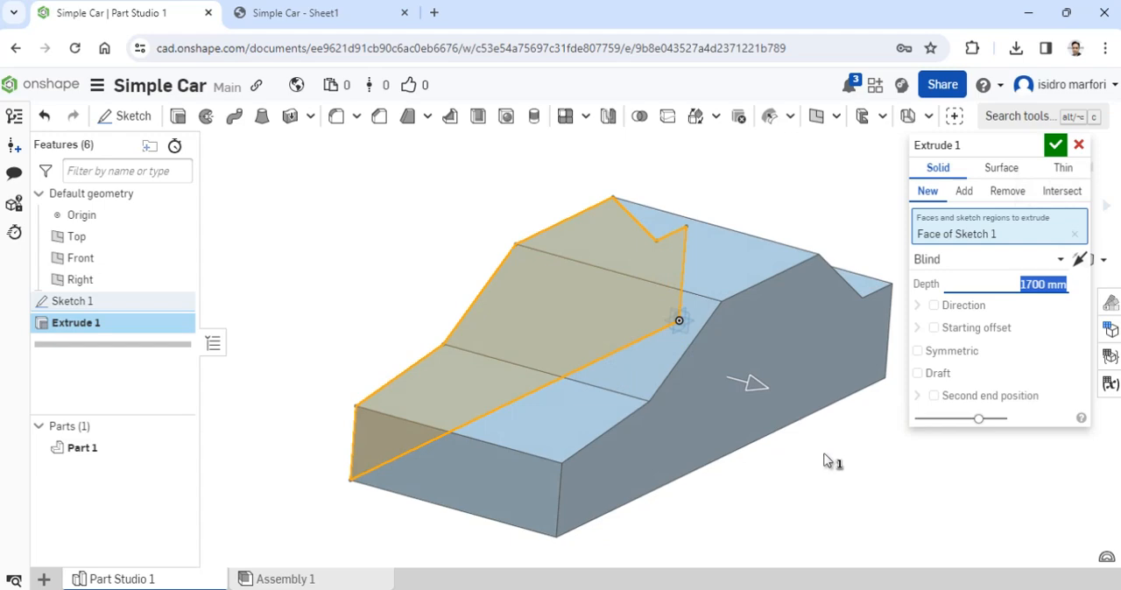
mouse_move(745, 460)
right_down()
mouse_move(775, 451)
mouse_move(764, 456)
right_up()
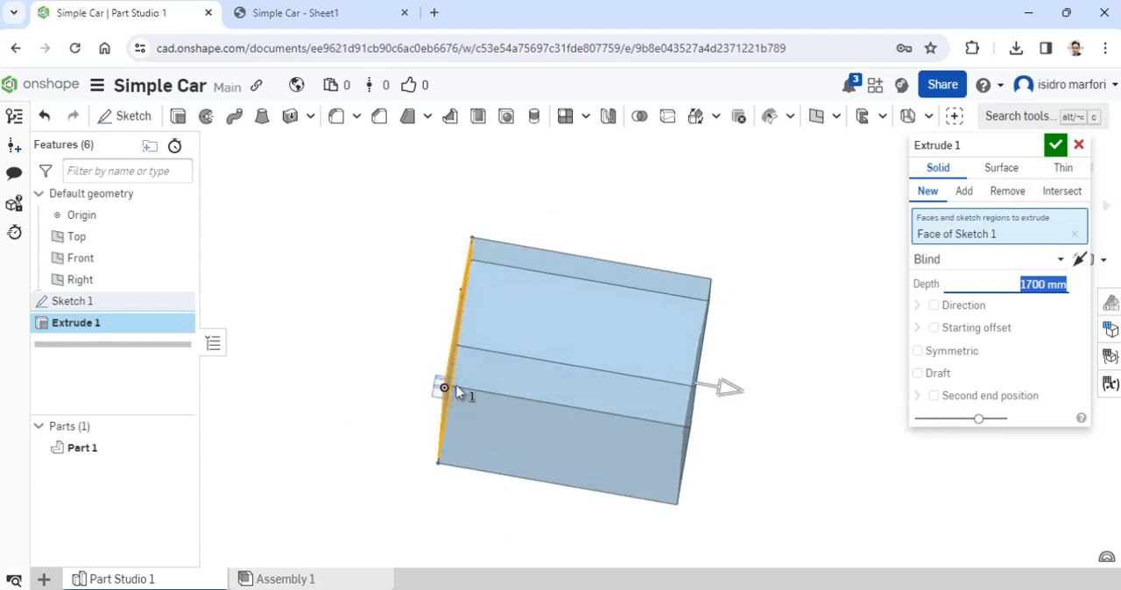
right_drag(453, 437, 477, 460)
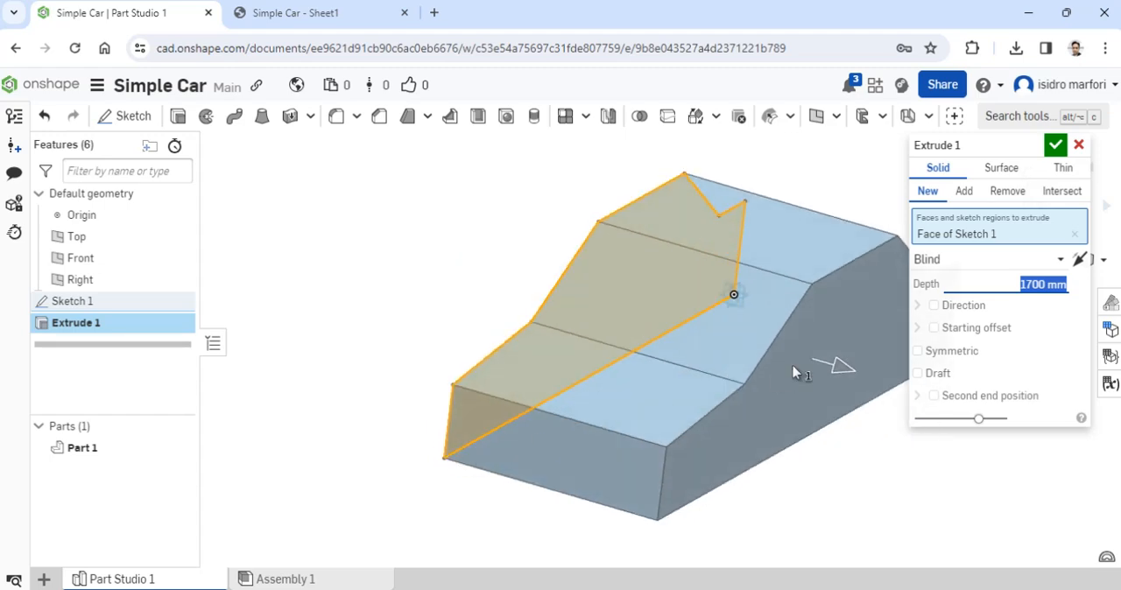
scroll(829, 383, down, 3)
scroll(874, 429, up, 4)
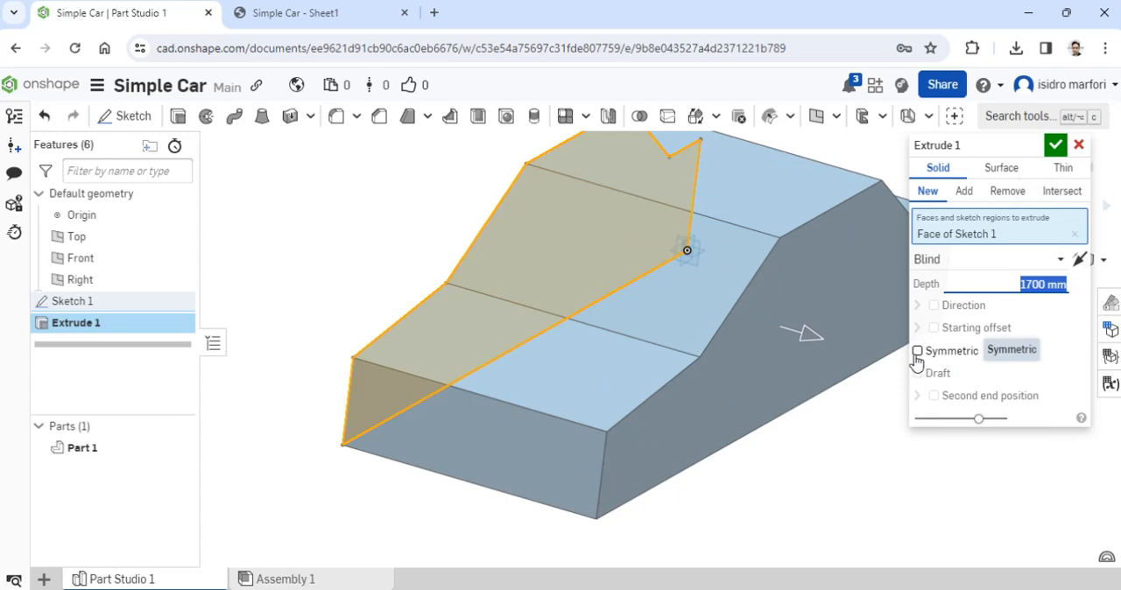
click(917, 355)
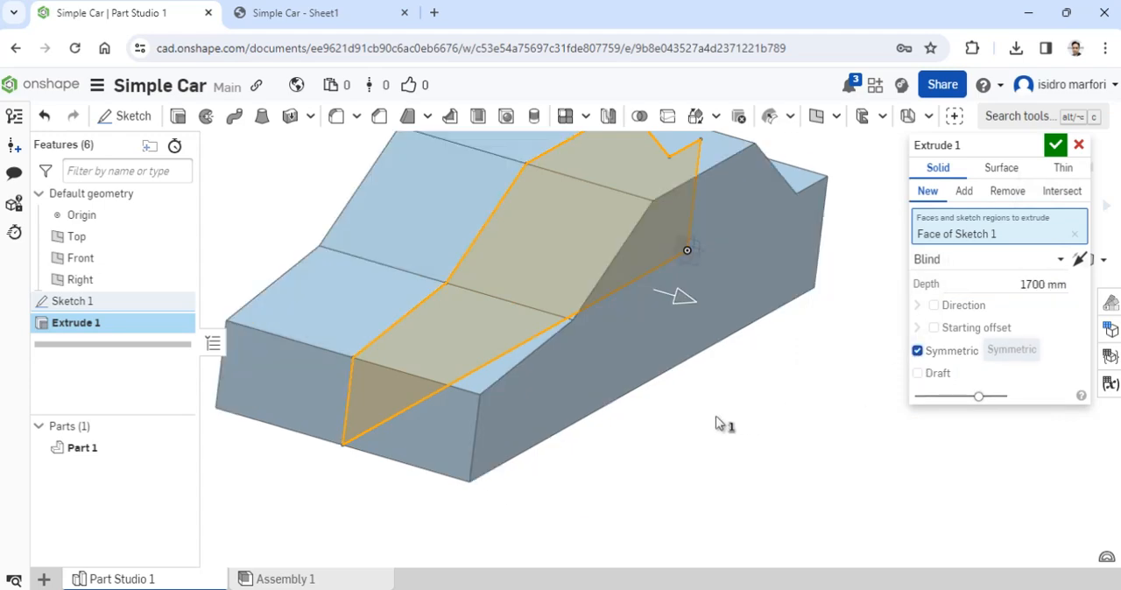
Accept the symmetric extrusion of the car body and inspect the solid from different sides.
mouse_move(710, 419)
right_down()
mouse_move(692, 400)
mouse_move(718, 400)
mouse_move(718, 421)
mouse_move(708, 422)
right_up()
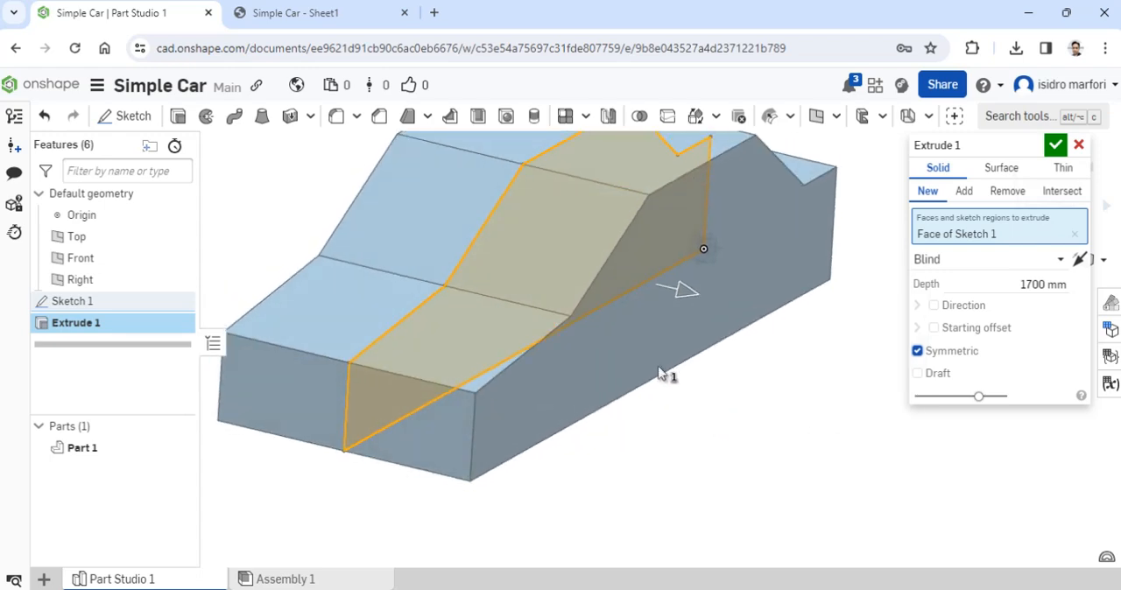
scroll(788, 347, down, 5)
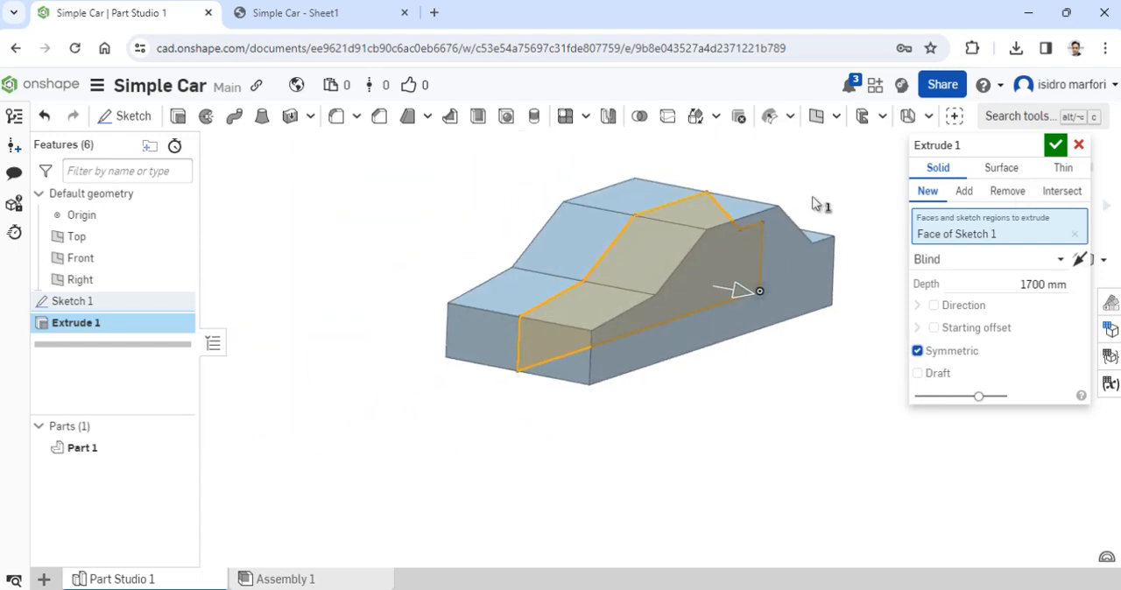
scroll(812, 202, up, 2)
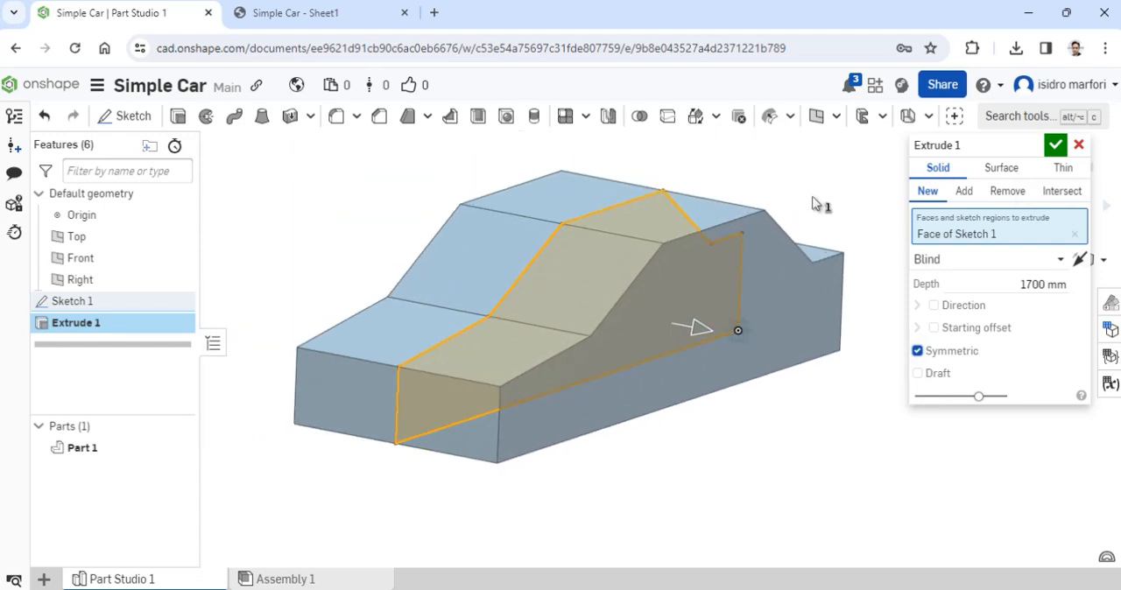
click(1055, 145)
key(shift+1)
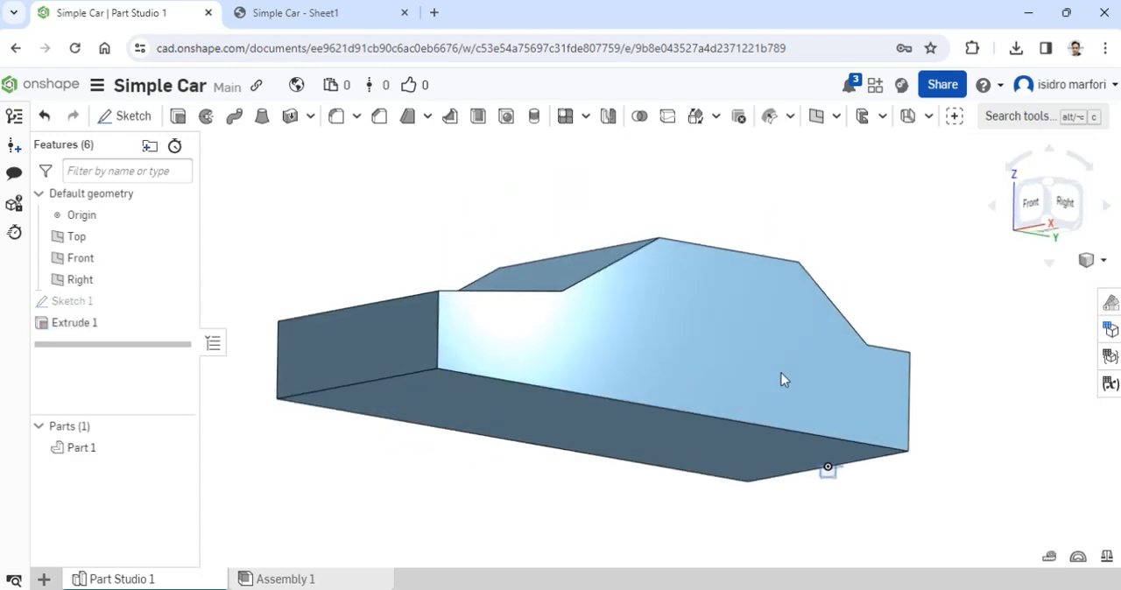
right_drag(833, 399, 793, 393)
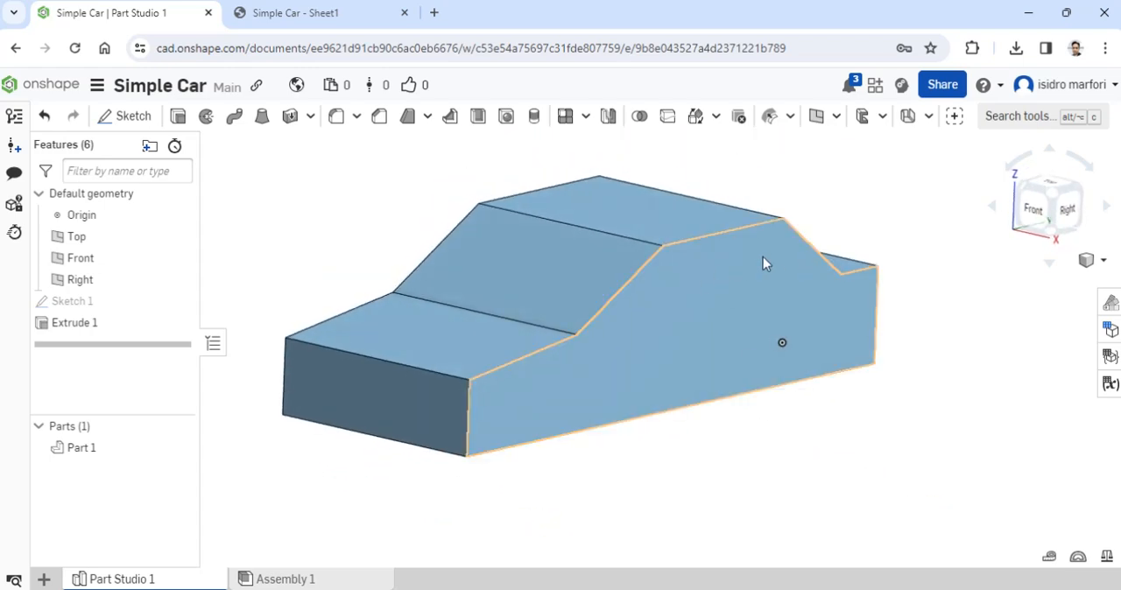
right_drag(509, 270, 465, 276)
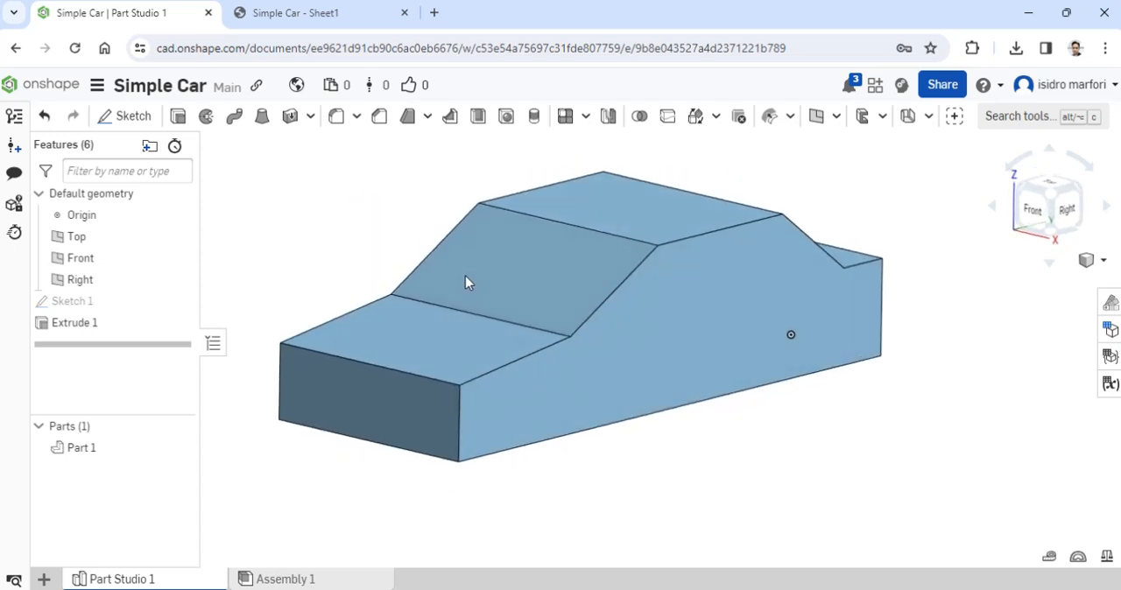
Start a new sketch on the Front plane and view it face-on, with the sketch dialog moved clear of the view controls.
click(81, 261)
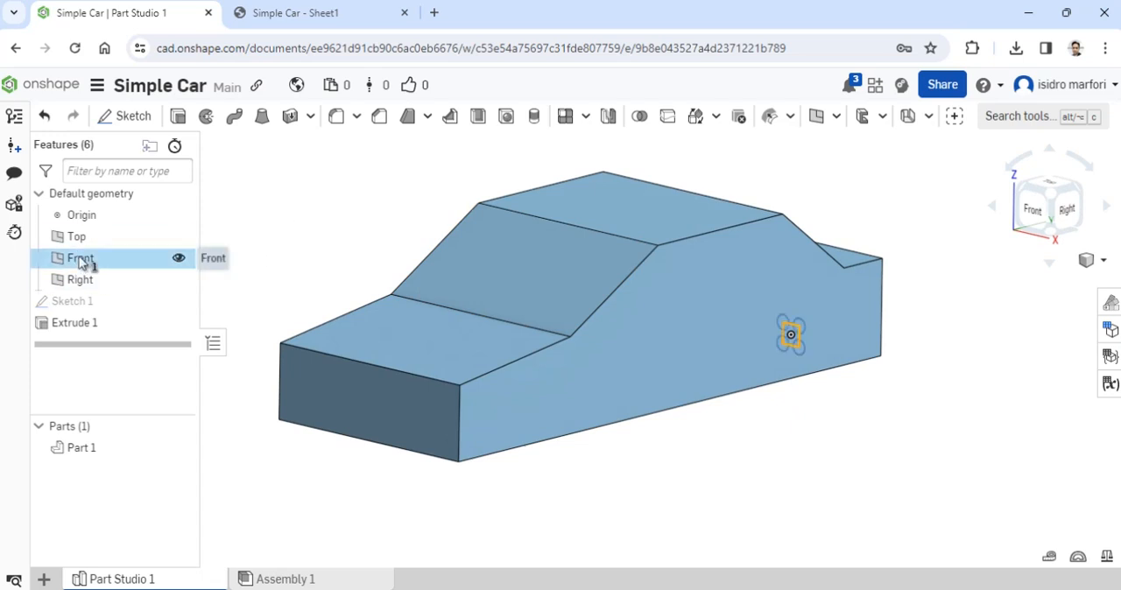
click(116, 120)
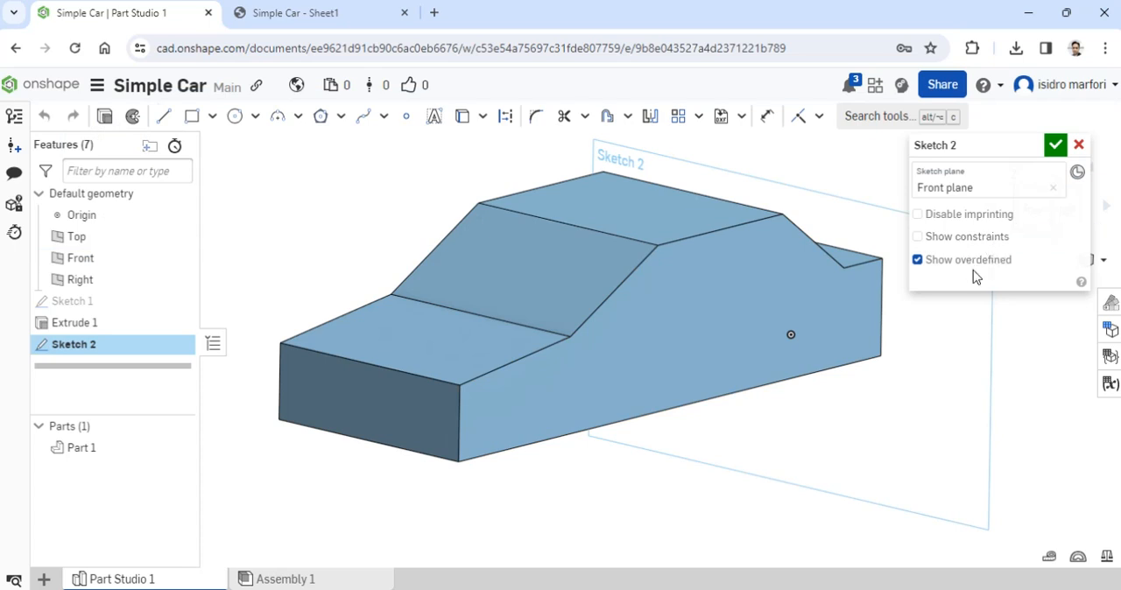
scroll(883, 351, down, 3)
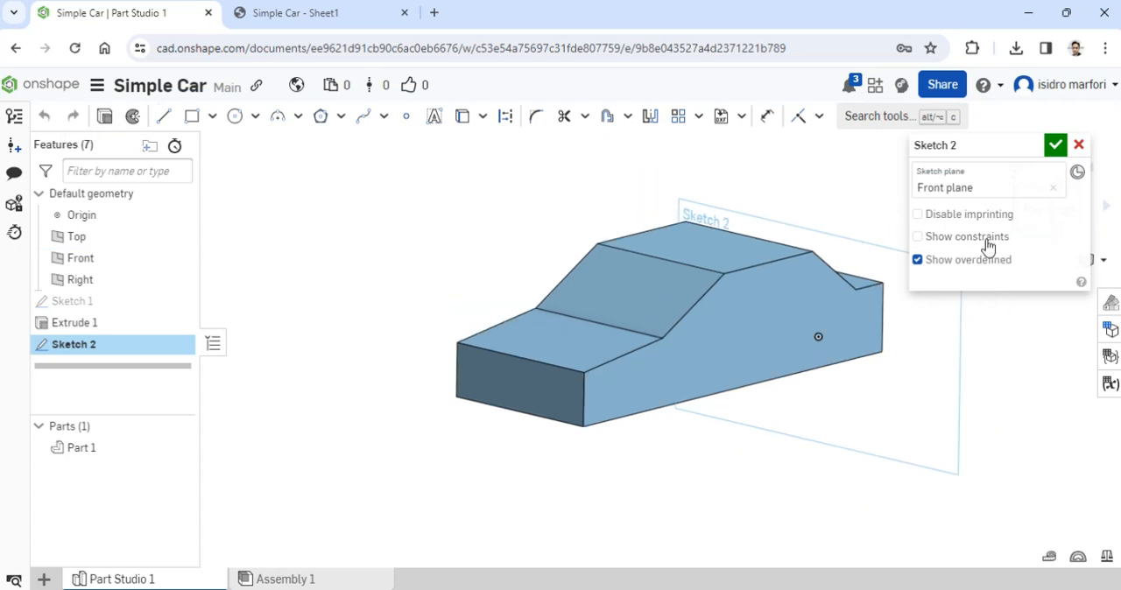
drag(984, 143, 910, 144)
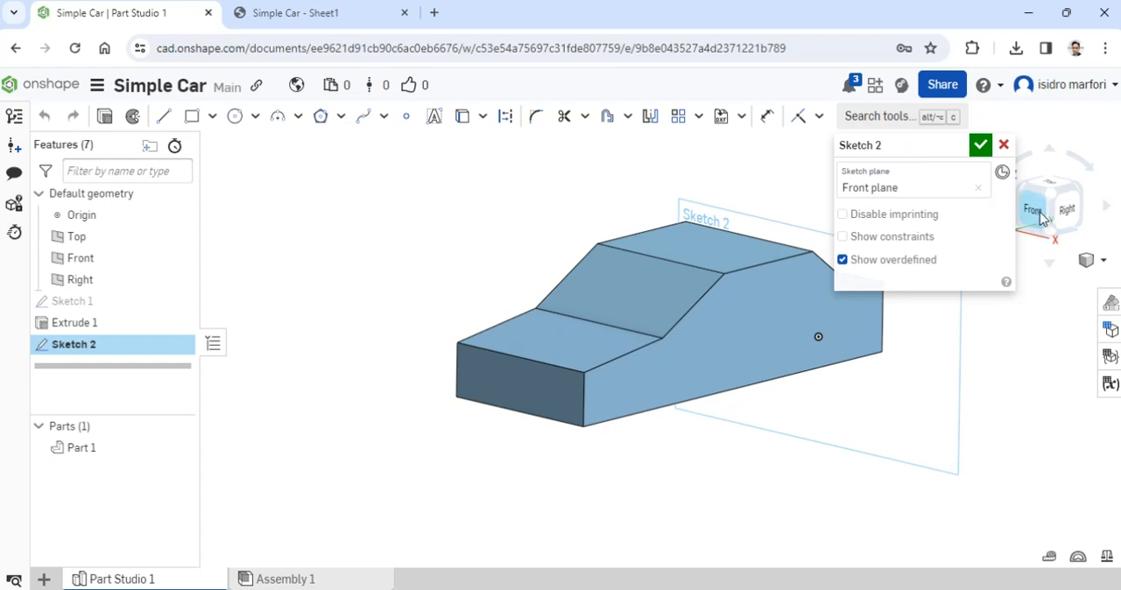
click(1043, 215)
scroll(634, 278, up, 1)
scroll(636, 279, down, 6)
scroll(905, 297, up, 2)
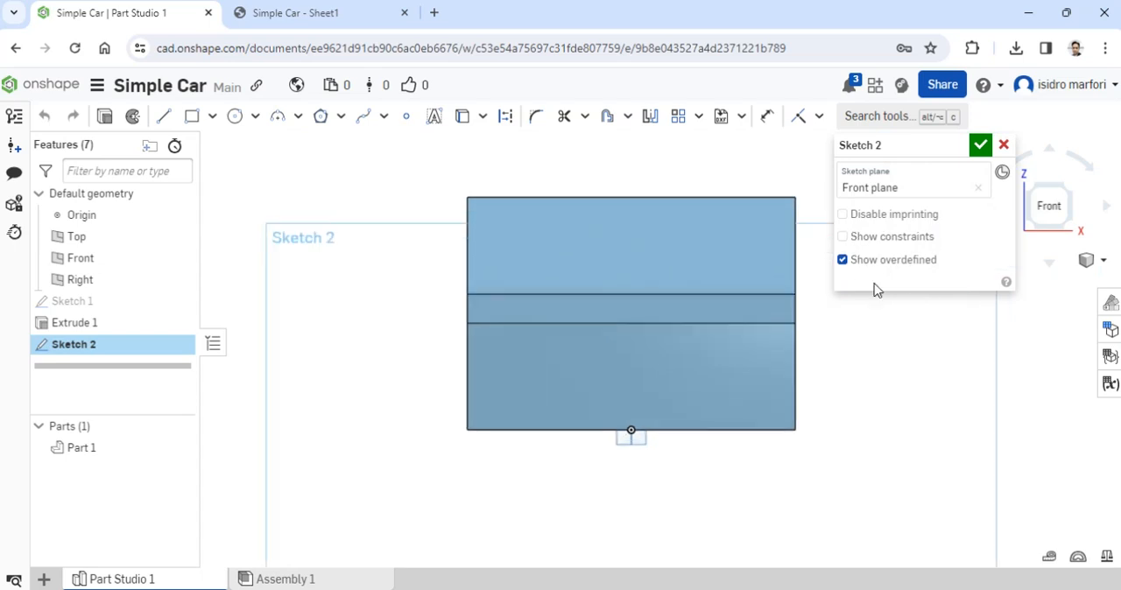
scroll(793, 210, up, 1)
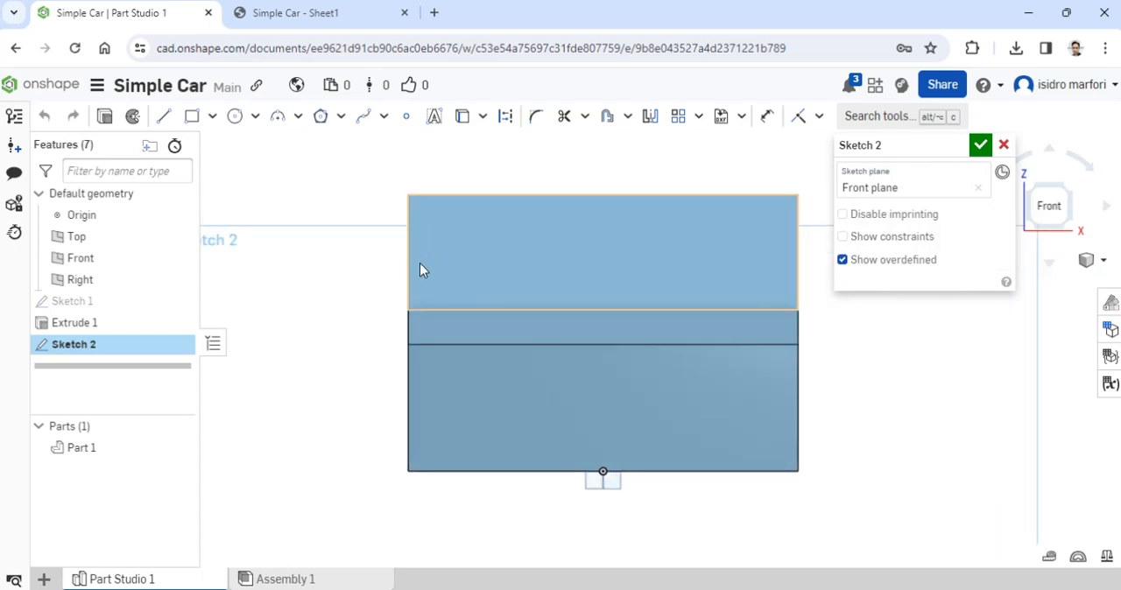
Check the cabin taper in the PDF's front view and sketch a triangle about 223 mm wide and 498 mm high at the cabin's upper-left corner.
click(317, 14)
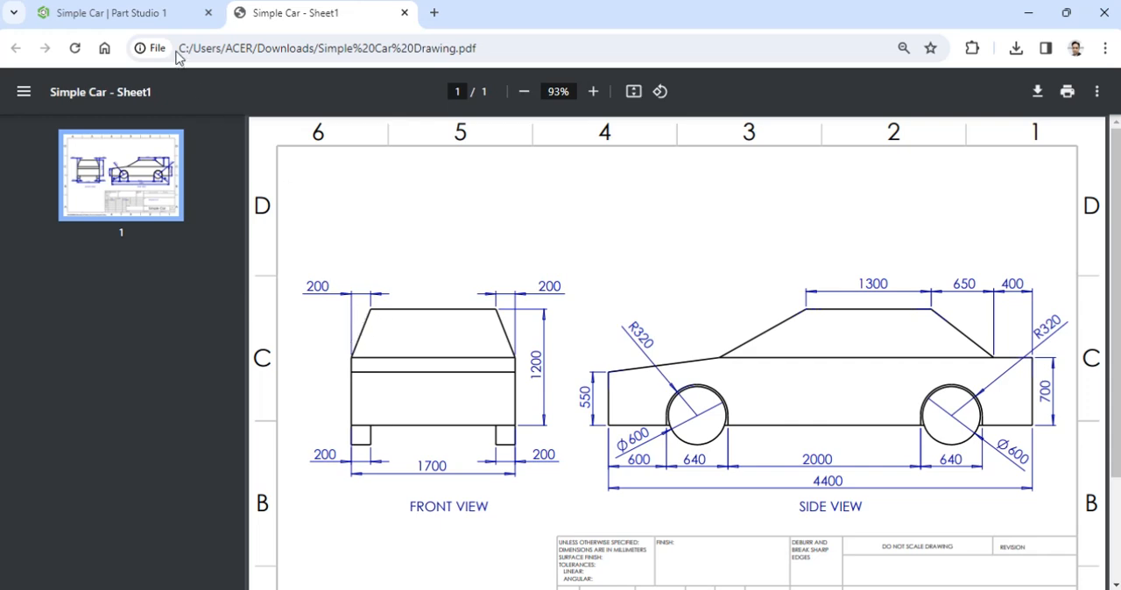
click(123, 13)
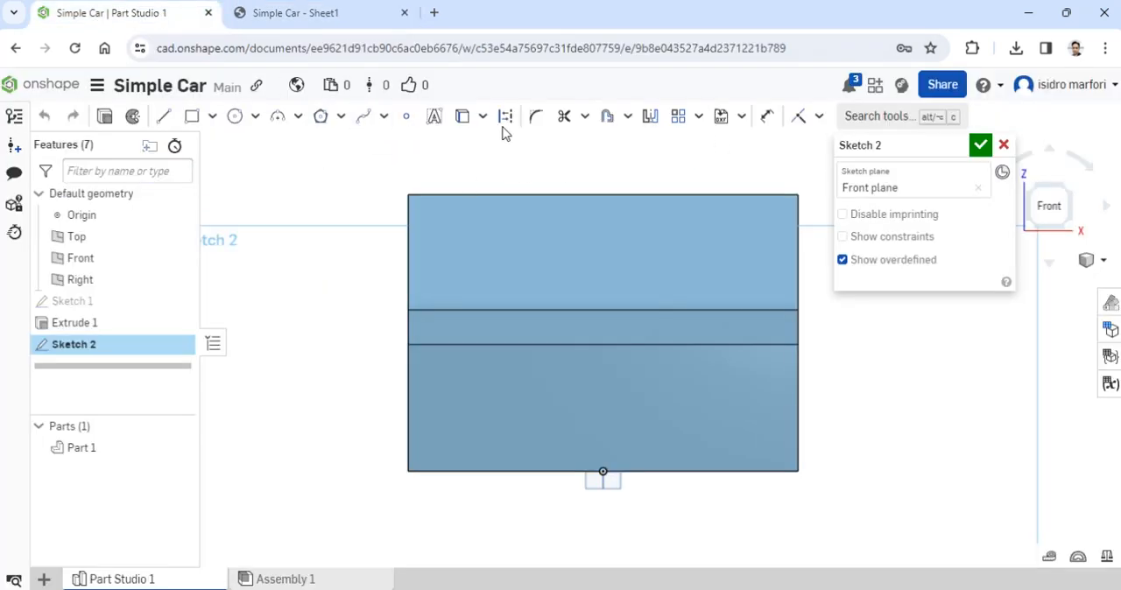
click(163, 115)
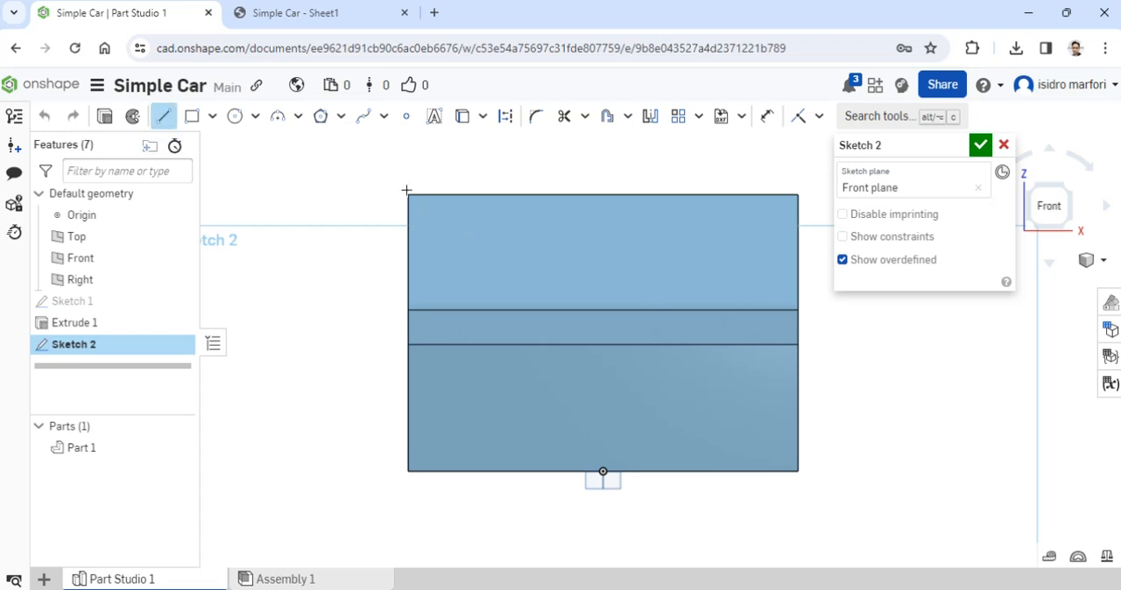
click(409, 309)
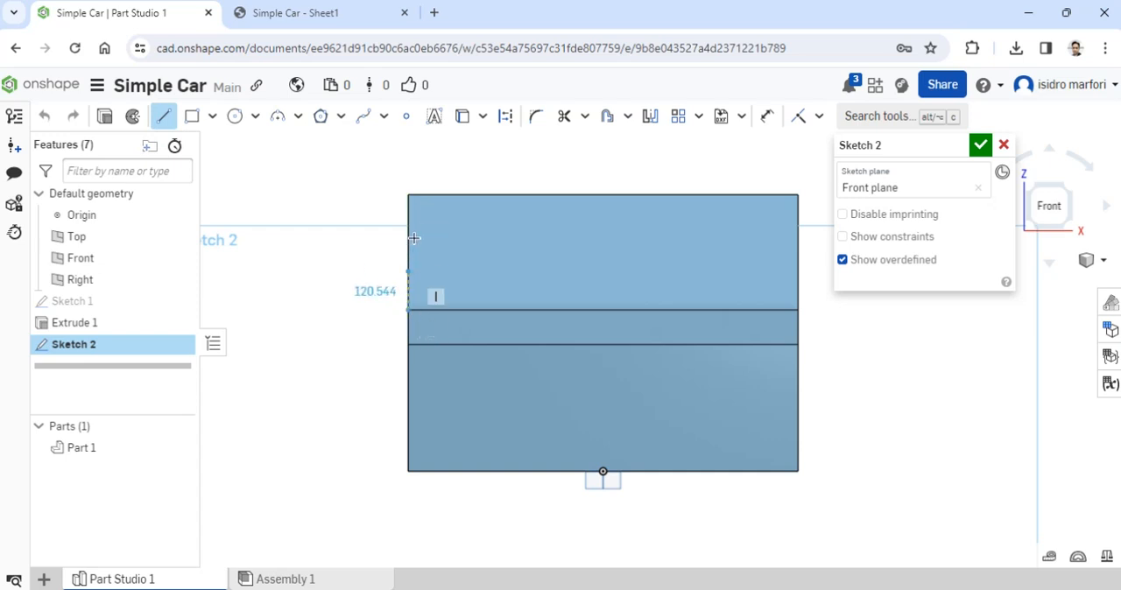
click(408, 195)
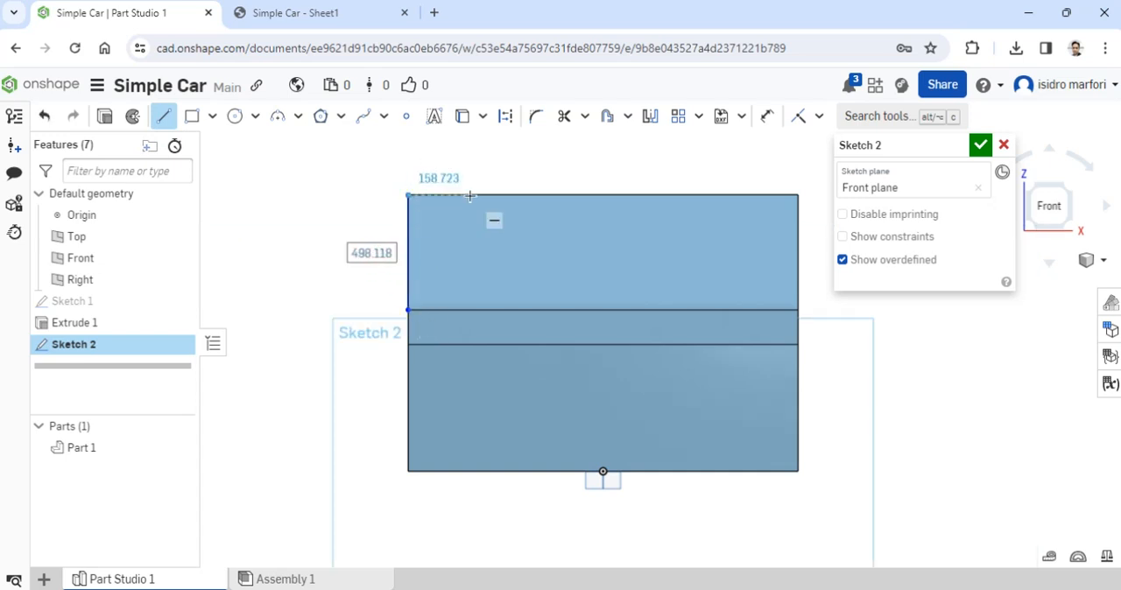
click(460, 195)
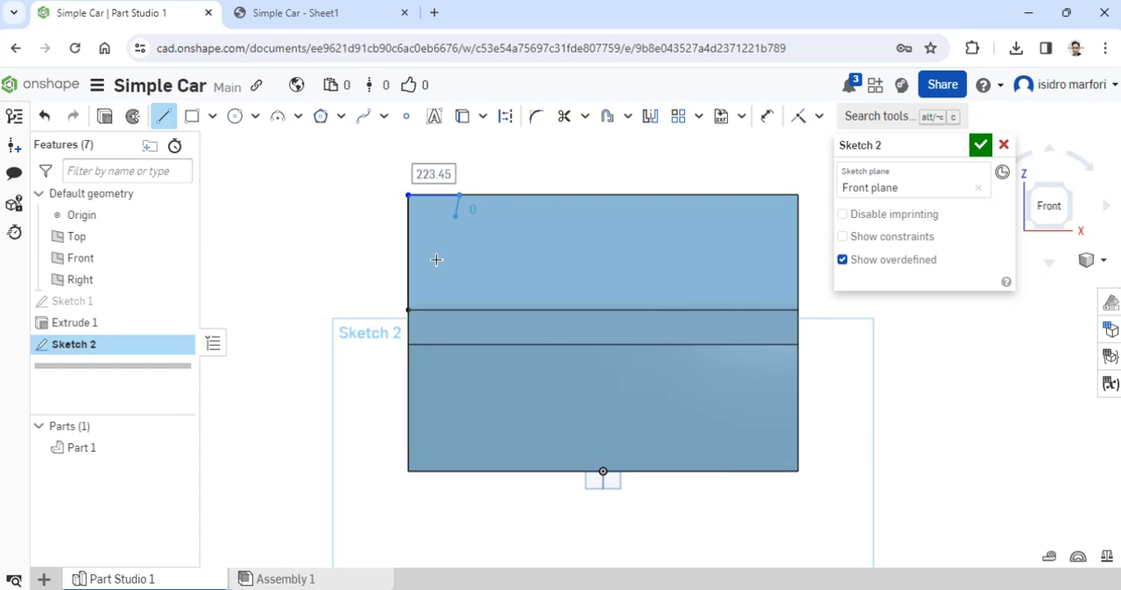
click(409, 310)
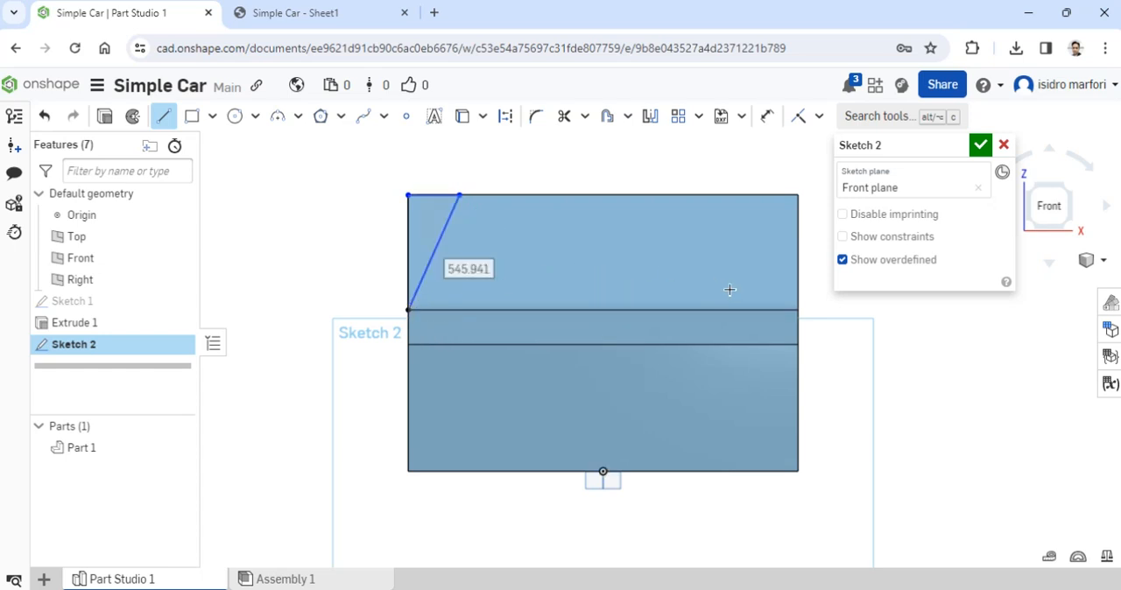
Sketch a matching triangle at the cabin's upper-right corner, with a top line about 258 mm long slightly above the roof.
click(797, 309)
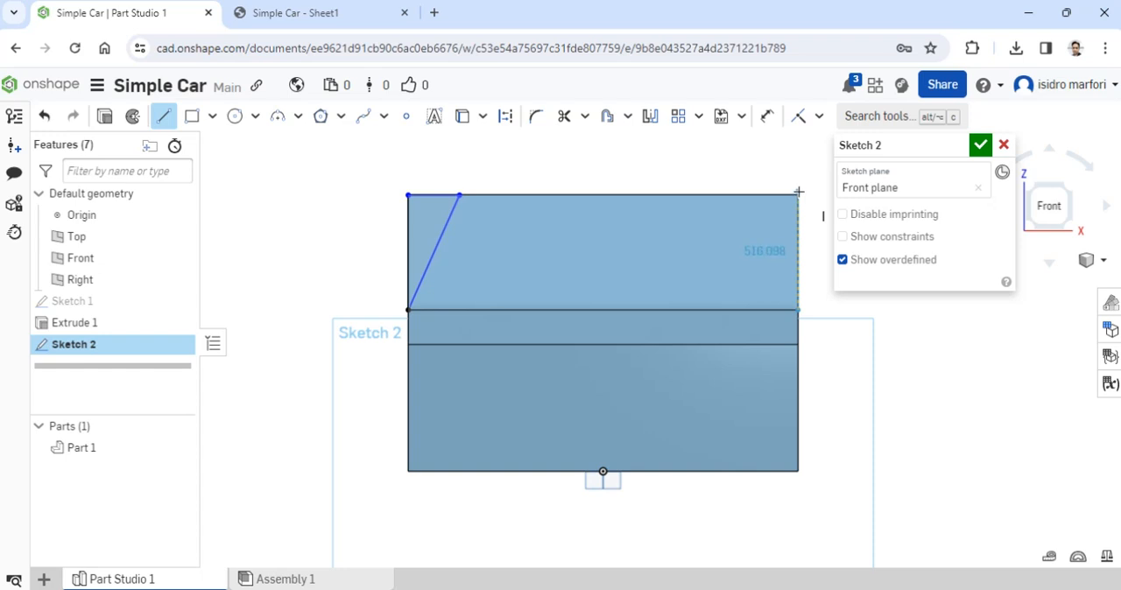
click(797, 177)
click(740, 177)
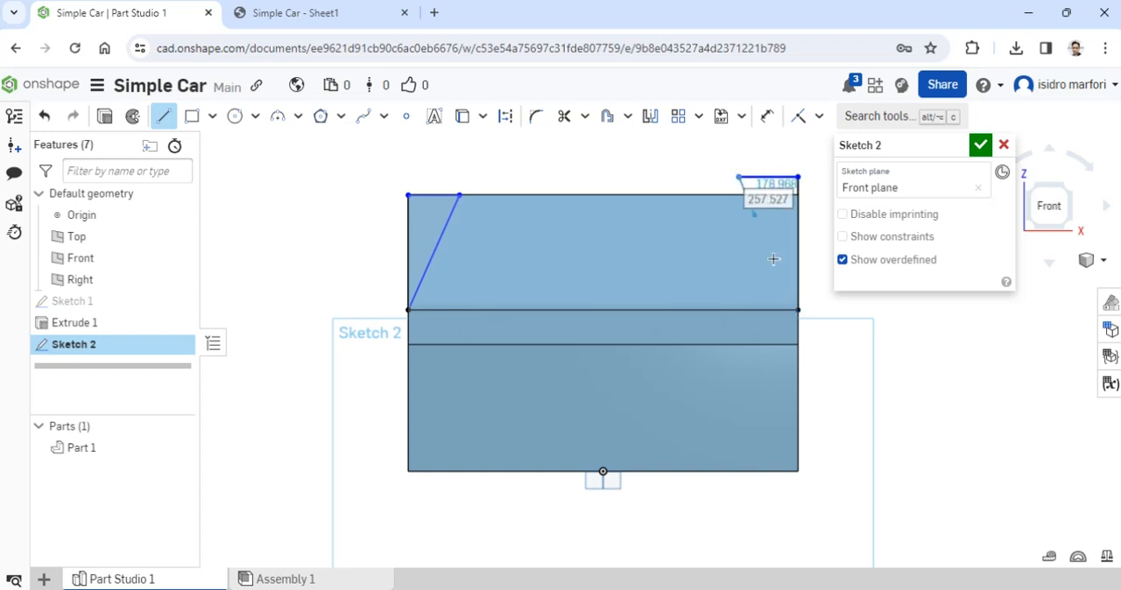
click(797, 309)
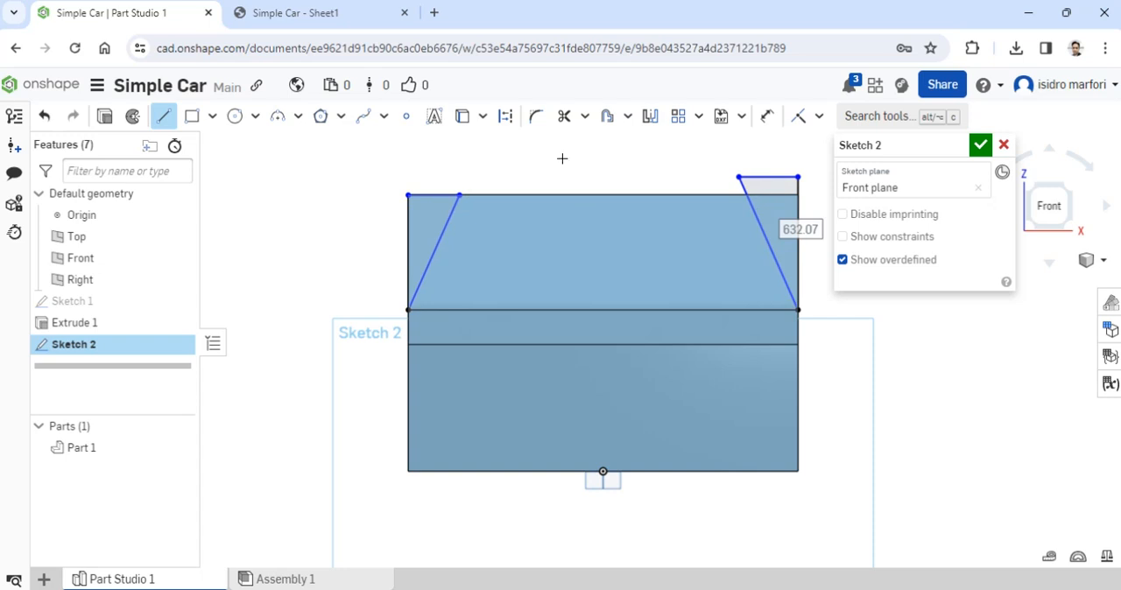
key(Escape)
Raise the left triangle's top line above the roof, and constrain the tops of both triangles coincident with the roof edge.
mouse_move(445, 197)
mouse_down()
mouse_move(450, 149)
mouse_move(444, 177)
mouse_up()
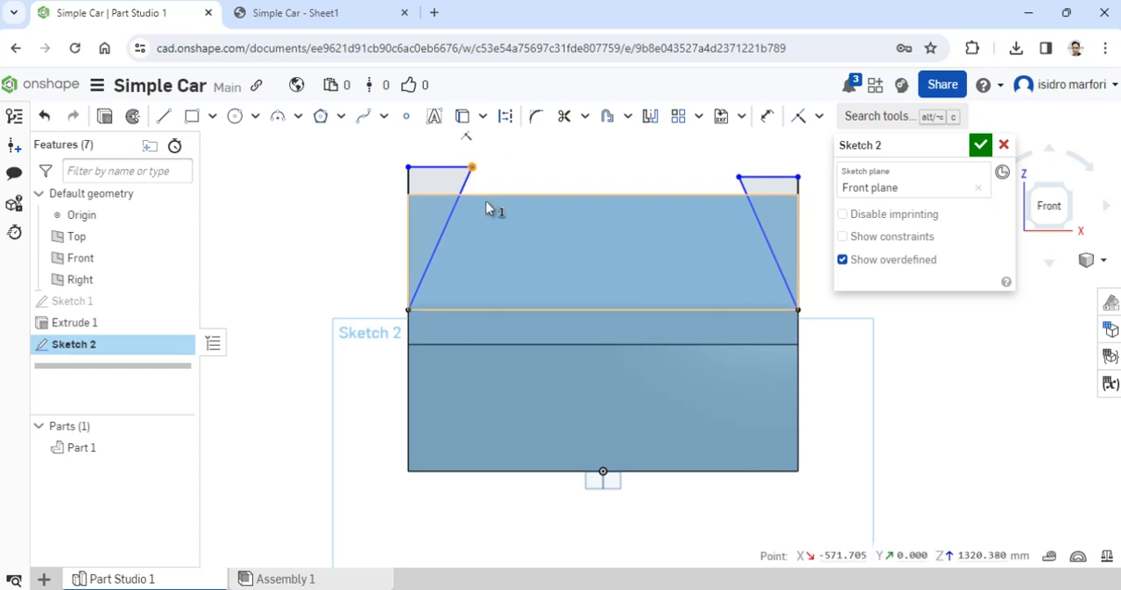
click(492, 195)
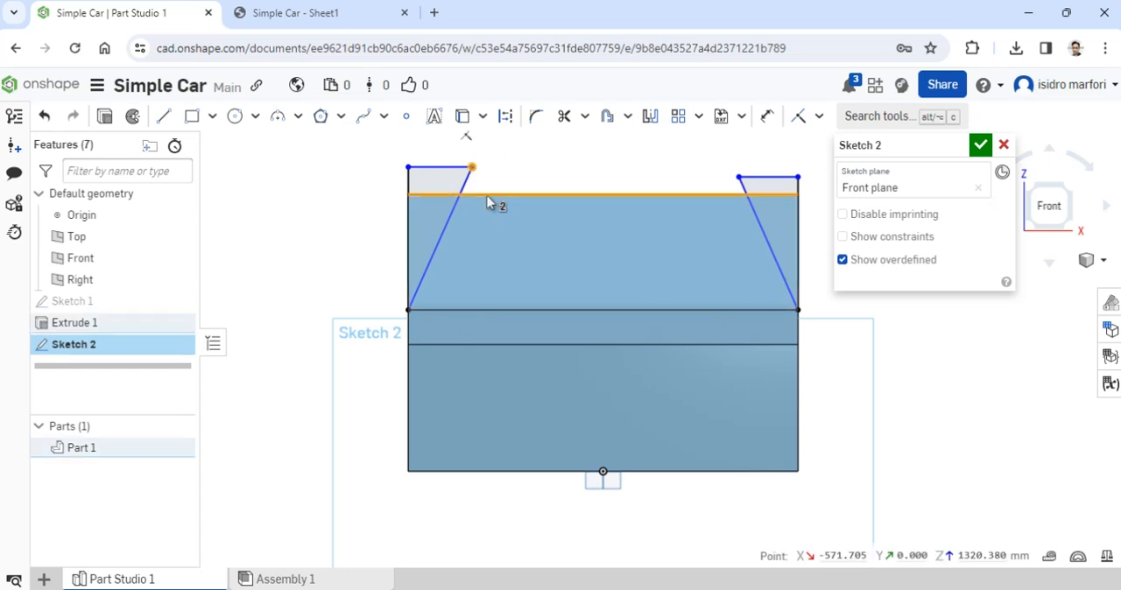
click(818, 116)
click(819, 149)
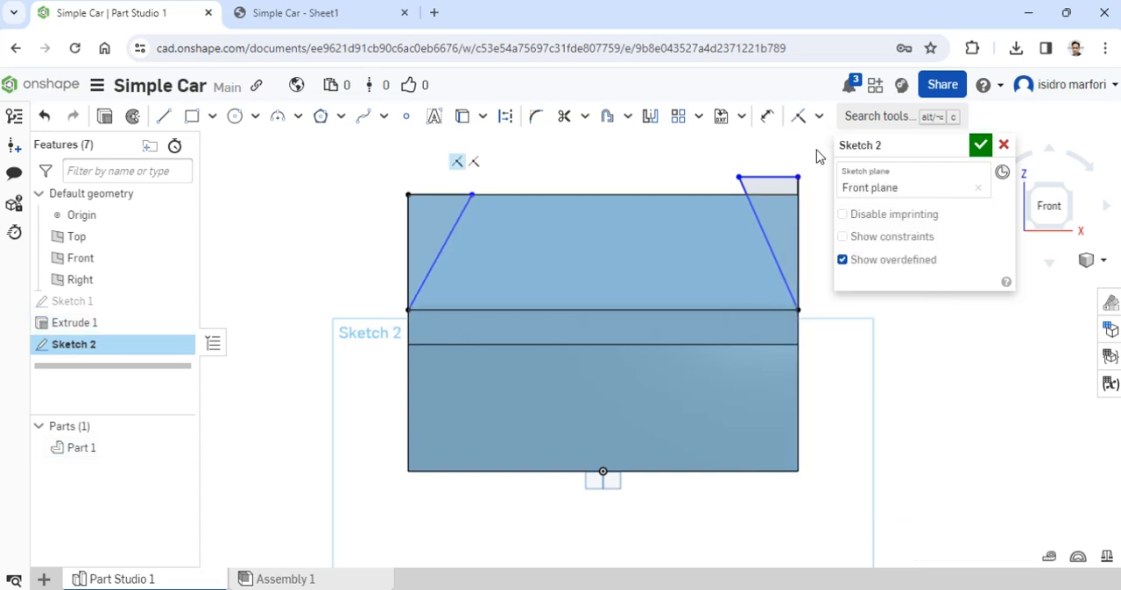
click(774, 179)
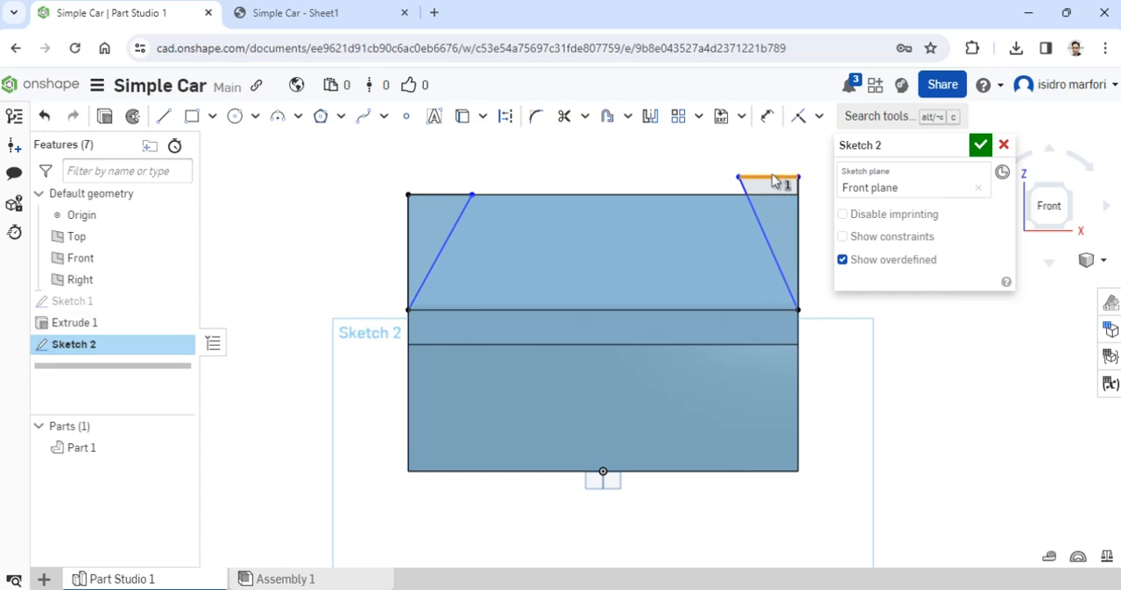
click(720, 195)
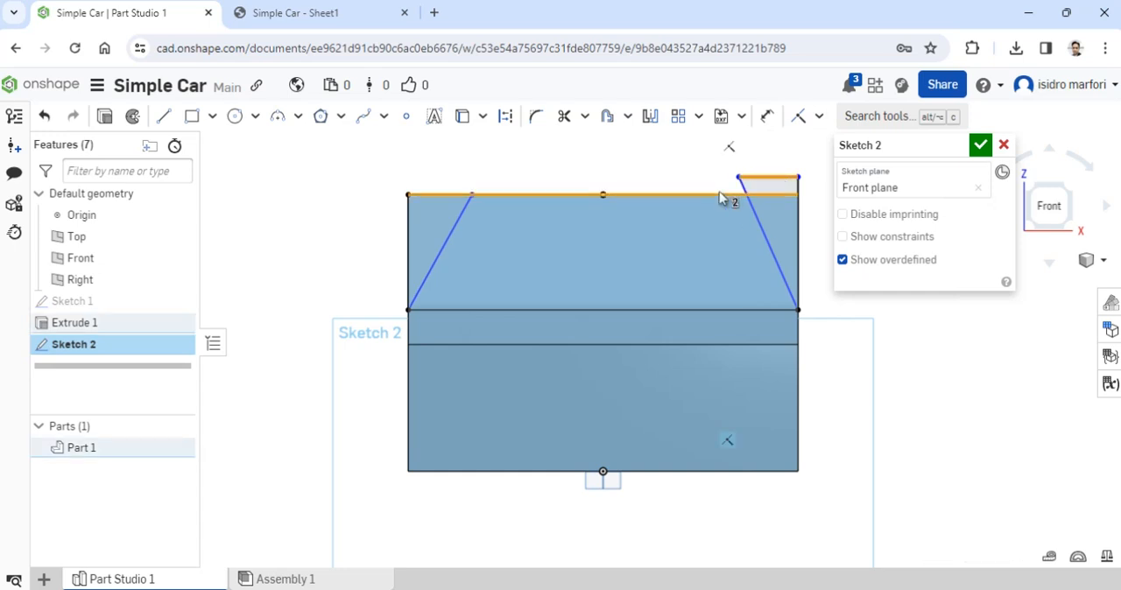
click(820, 117)
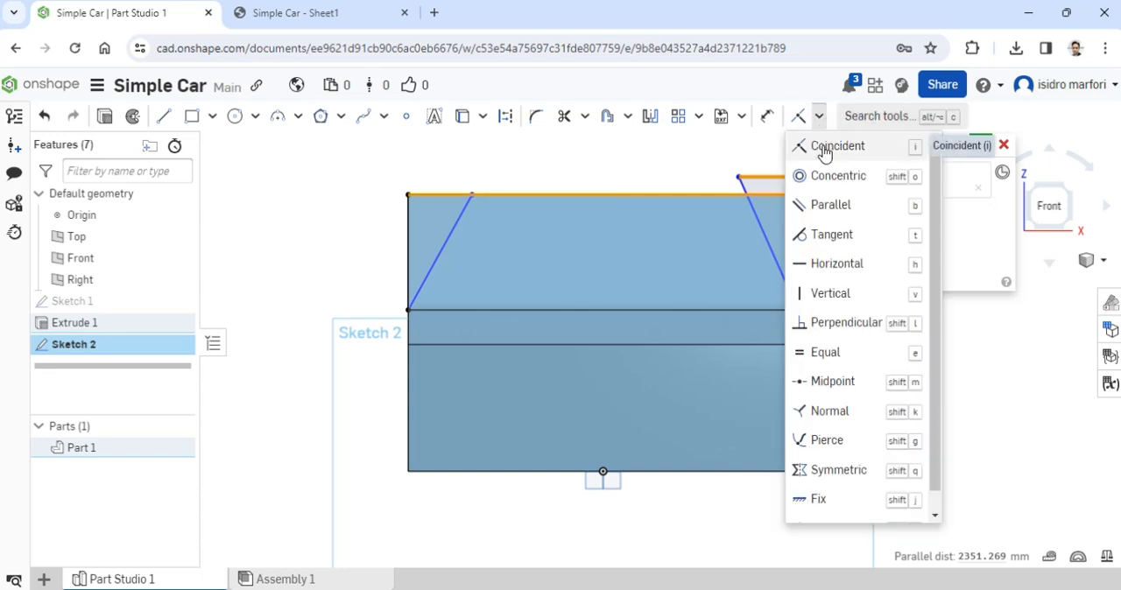
click(824, 149)
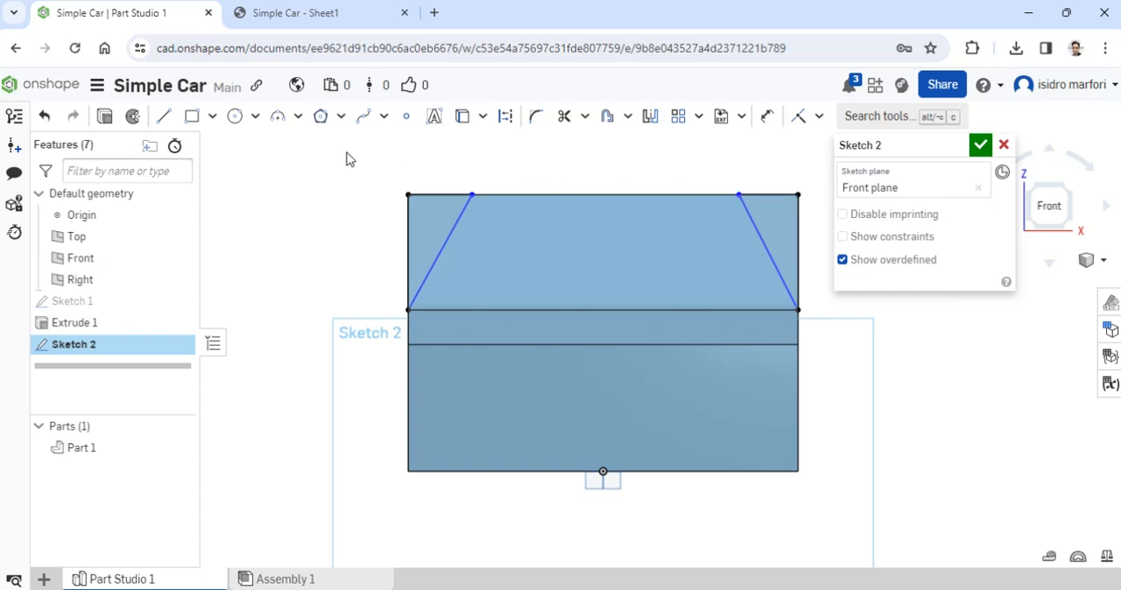
Dimension the top lines of the left and right triangles at 200 mm each.
click(767, 117)
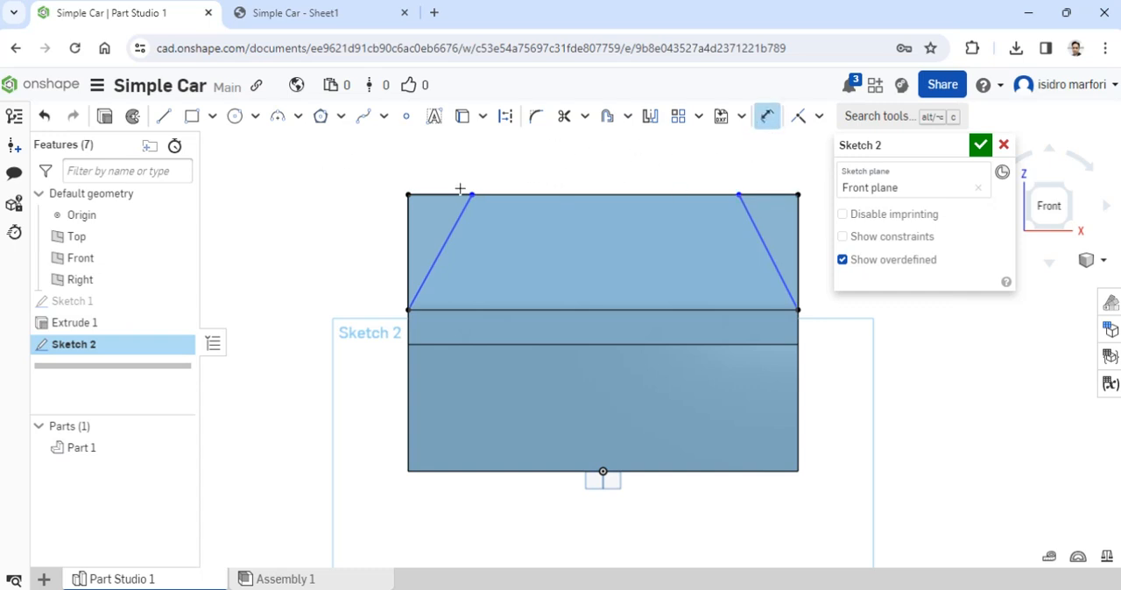
click(438, 191)
click(530, 159)
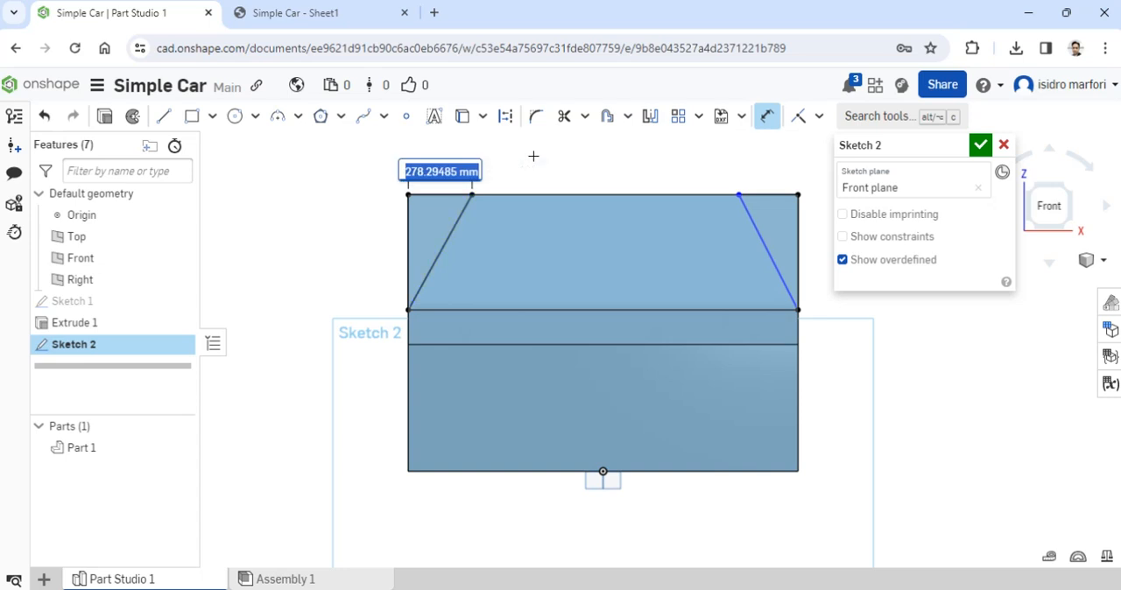
text(200)
key(Return)
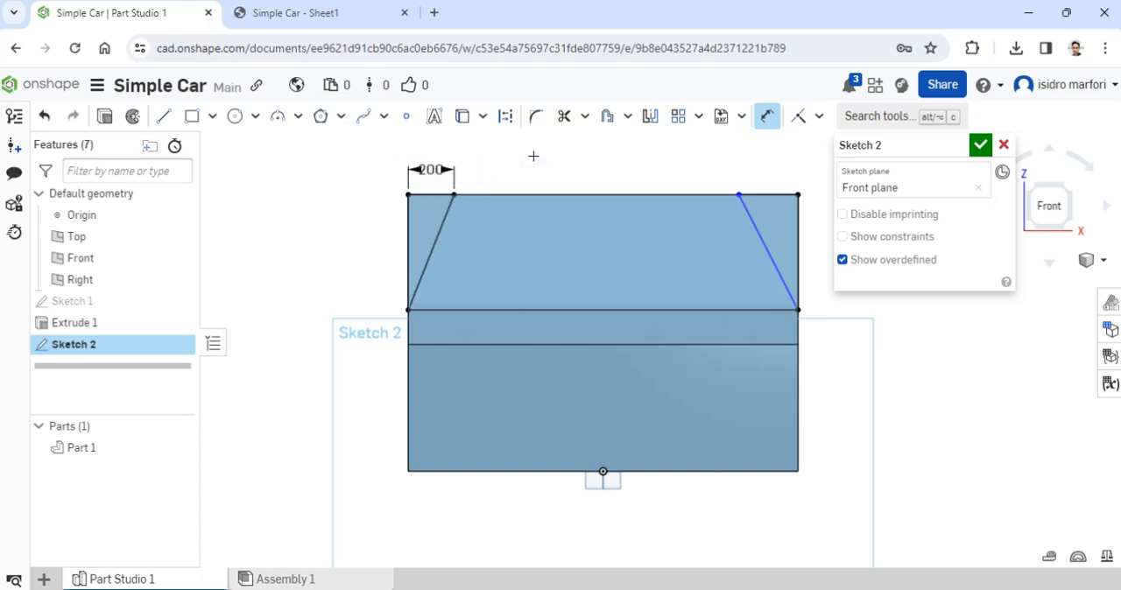
click(773, 194)
click(769, 168)
text(200)
key(Return)
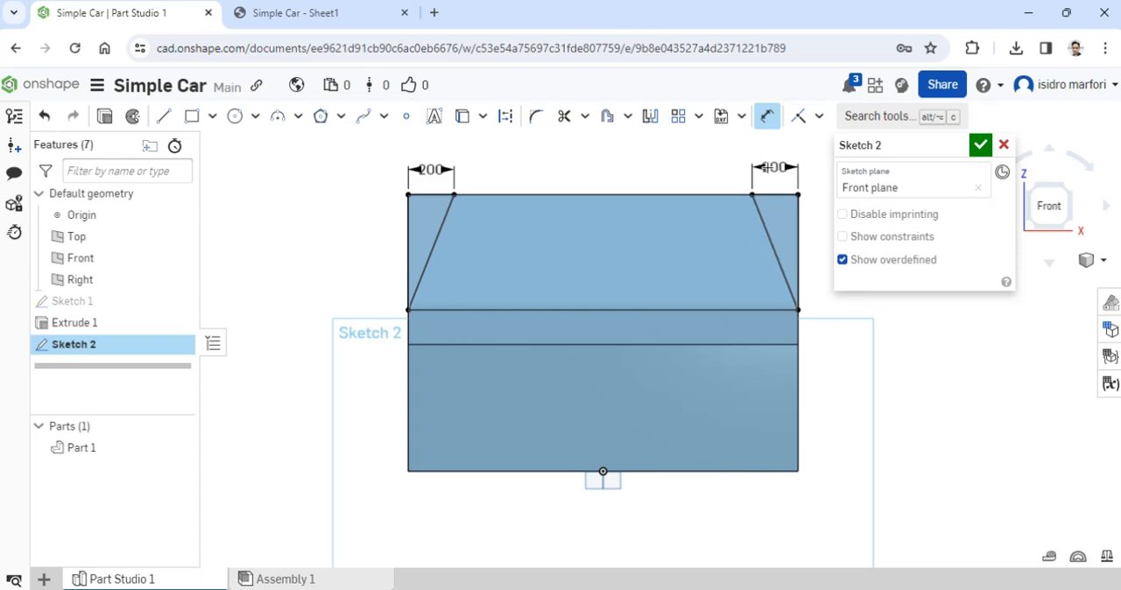
Move both 200 mm dimension labels inward clear of their arrows, and delete the right triangle's dimension.
drag(787, 166, 722, 164)
drag(438, 166, 503, 165)
key(Escape)
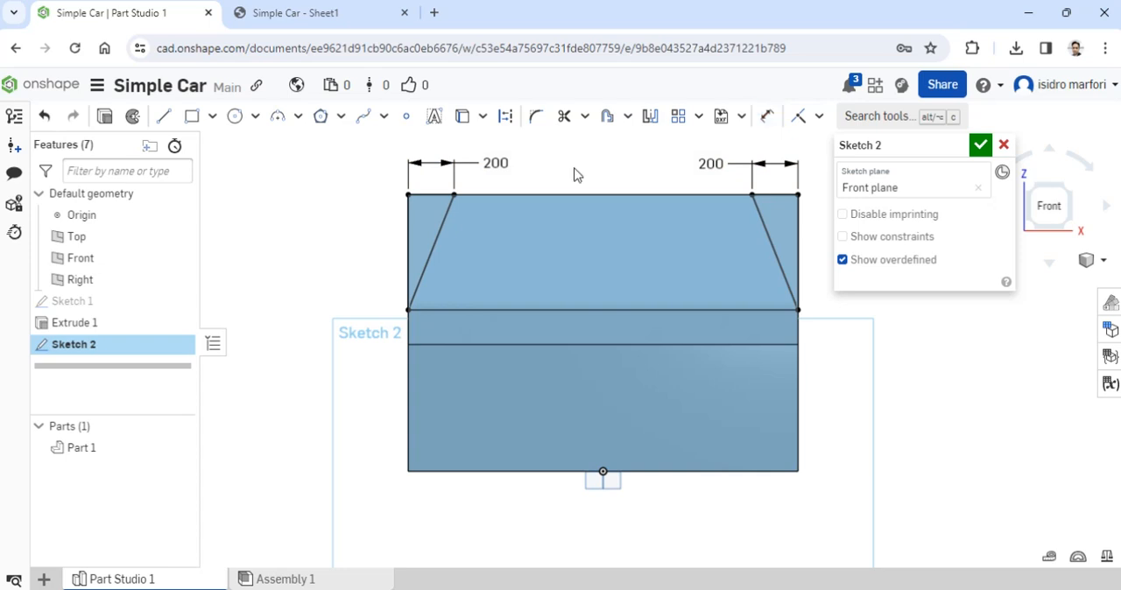
click(722, 166)
key(Delete)
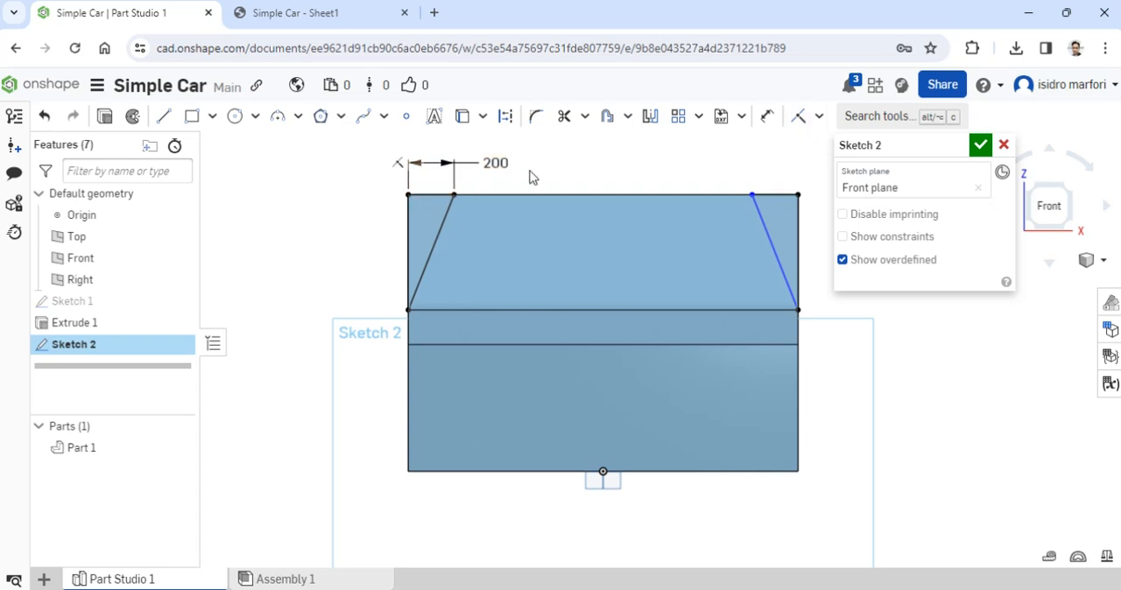
Constrain the top lines of the left and right corner triangles to equal length.
click(445, 196)
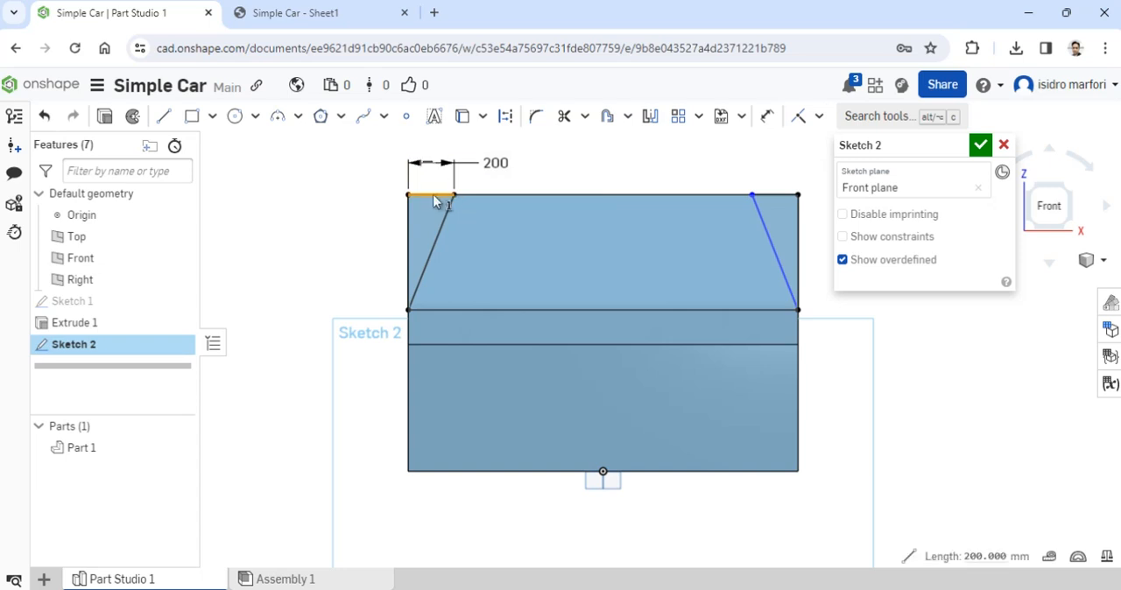
click(775, 194)
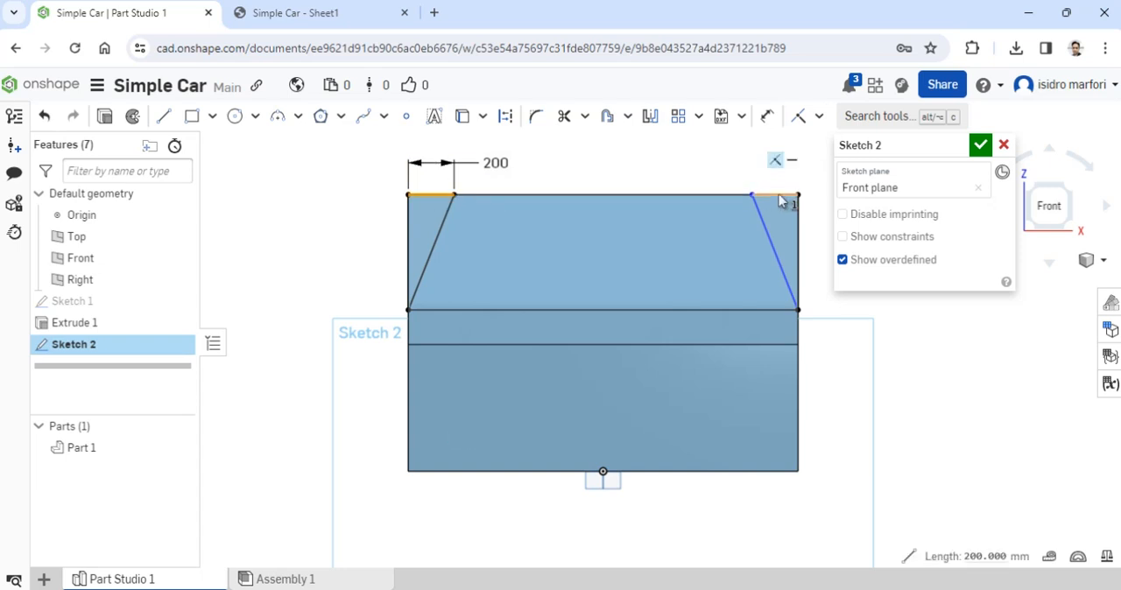
click(820, 117)
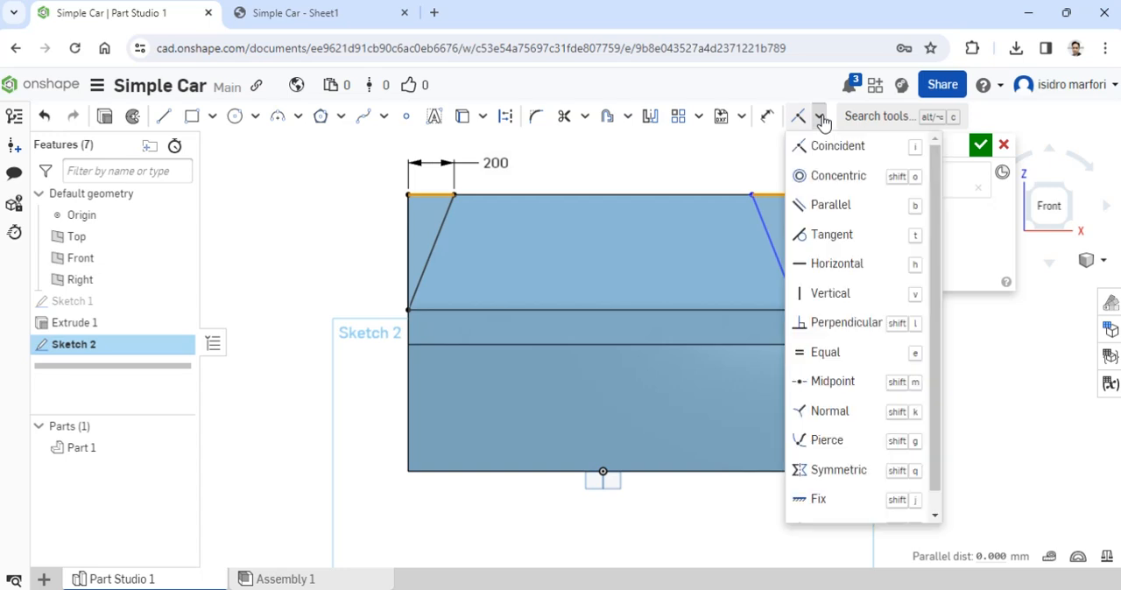
click(813, 354)
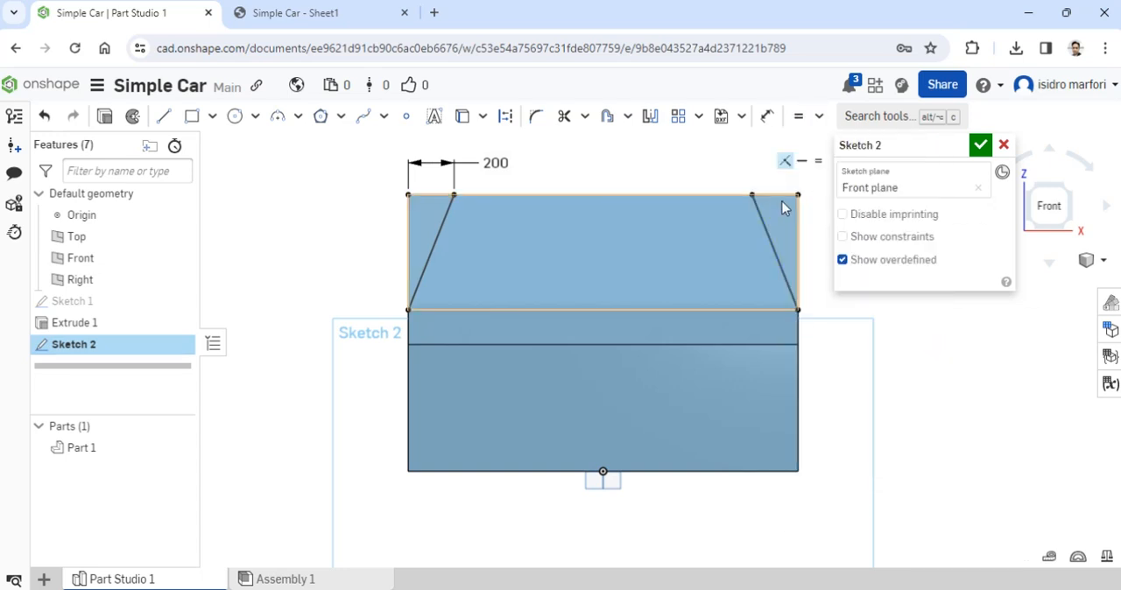
Set the left triangle's top line dimension to 250 mm.
double_click(496, 163)
text(250)
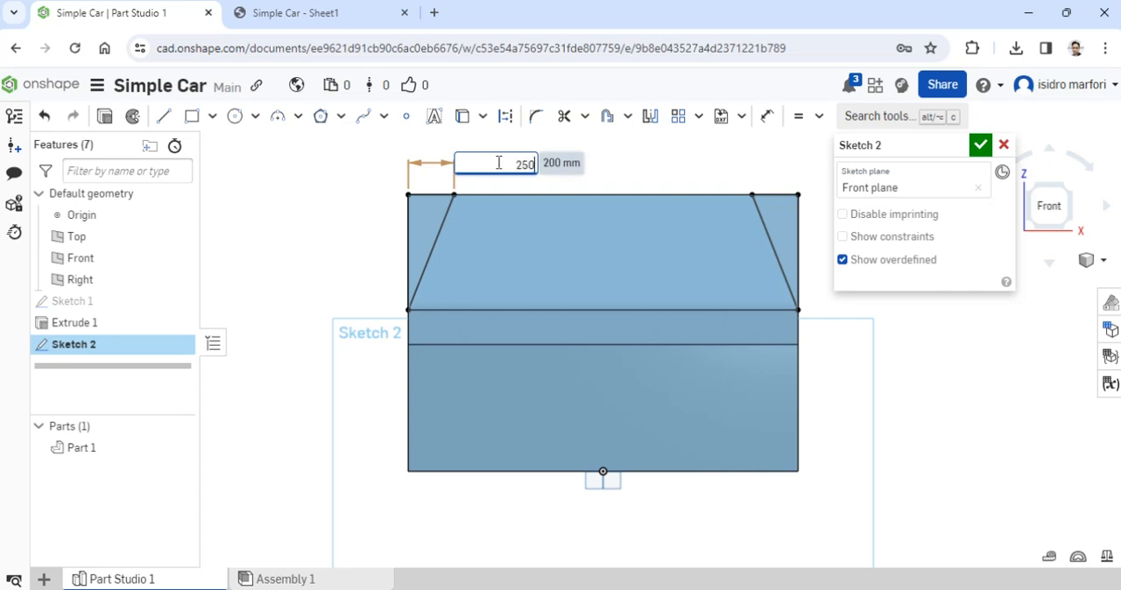
key(Return)
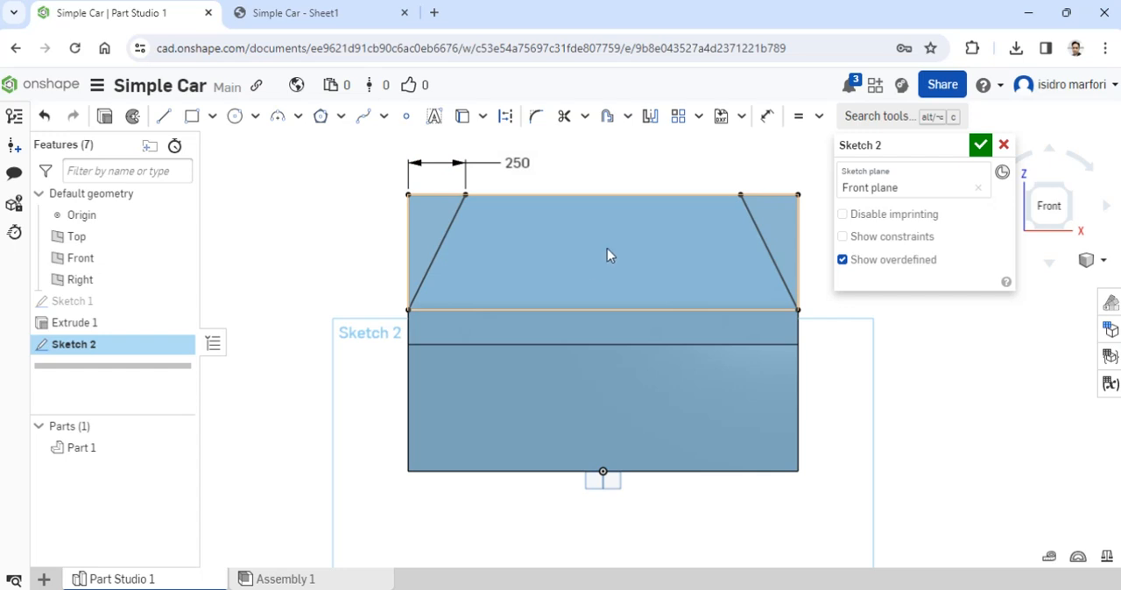
Extrude both corner triangles as a Remove operation, pulling the cut 5120 mm deep past the front of the car.
scroll(771, 393, up, 1)
scroll(769, 388, down, 4)
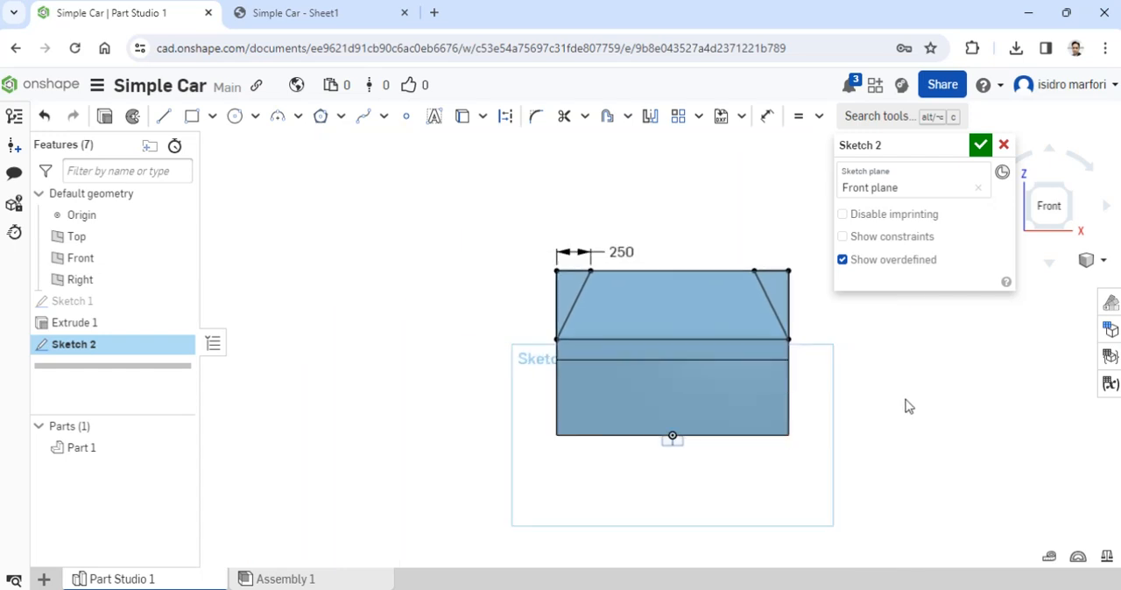
key(shift+7)
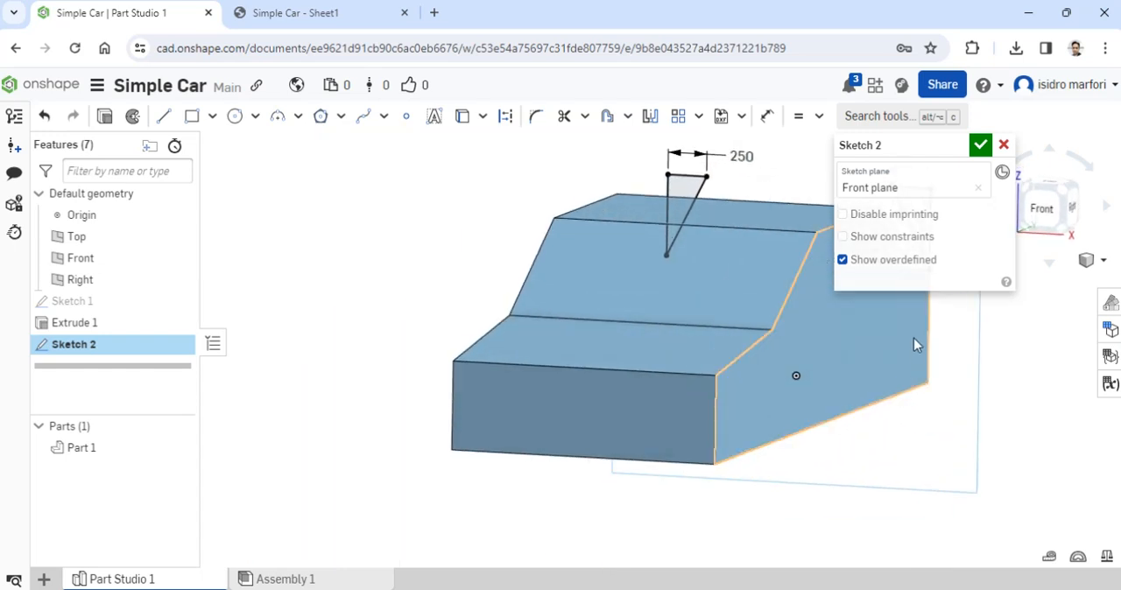
scroll(1007, 316, up, 2)
scroll(1005, 316, down, 2)
right_drag(940, 345, 942, 352)
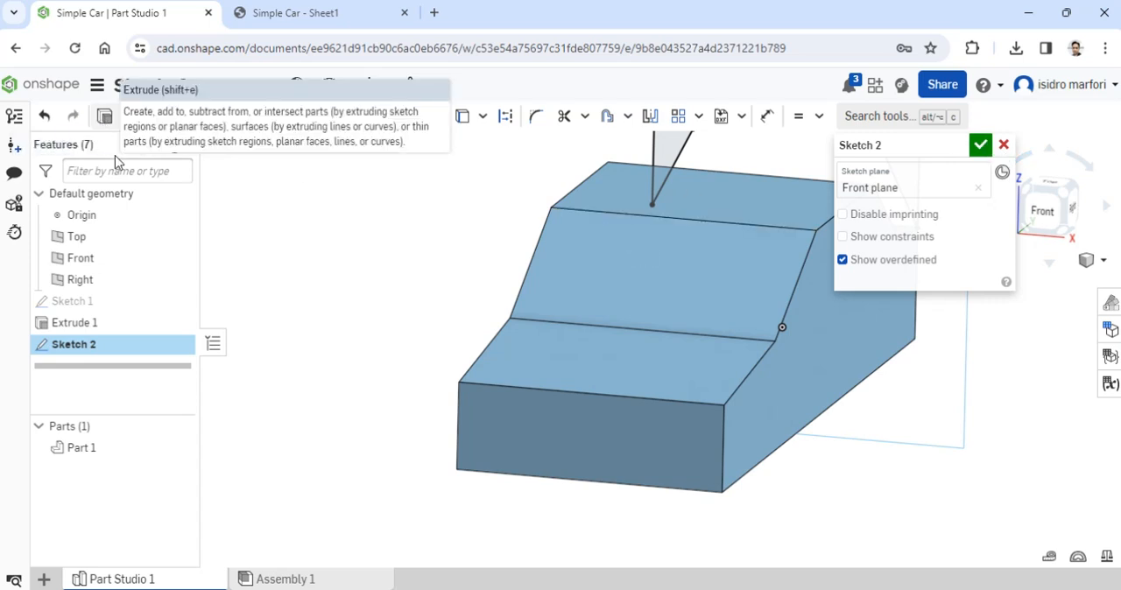
click(106, 118)
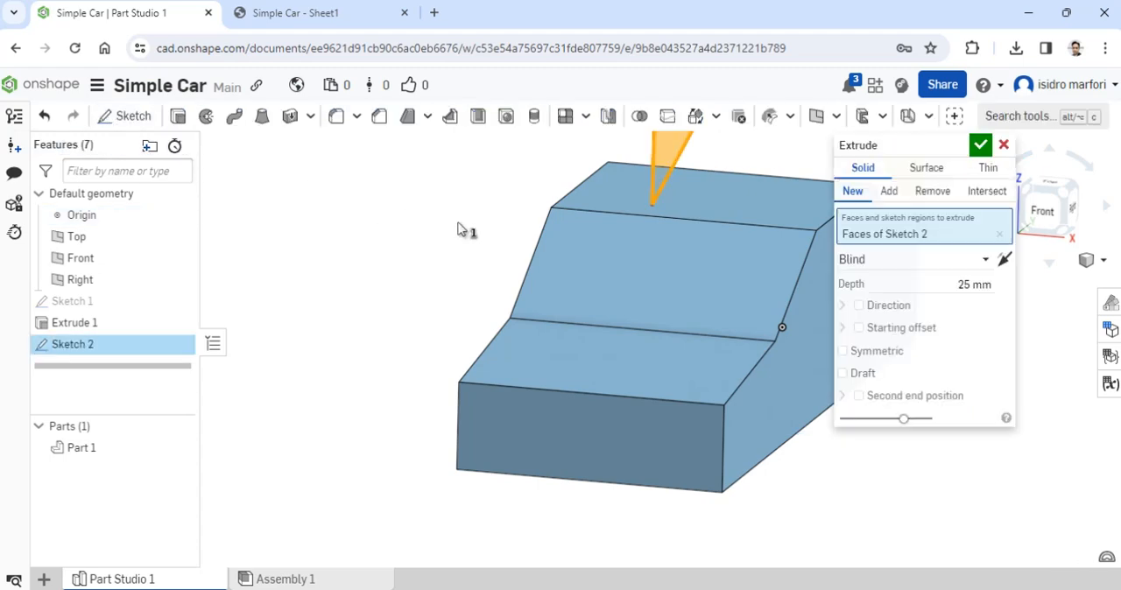
scroll(850, 480, down, 2)
scroll(1074, 424, up, 2)
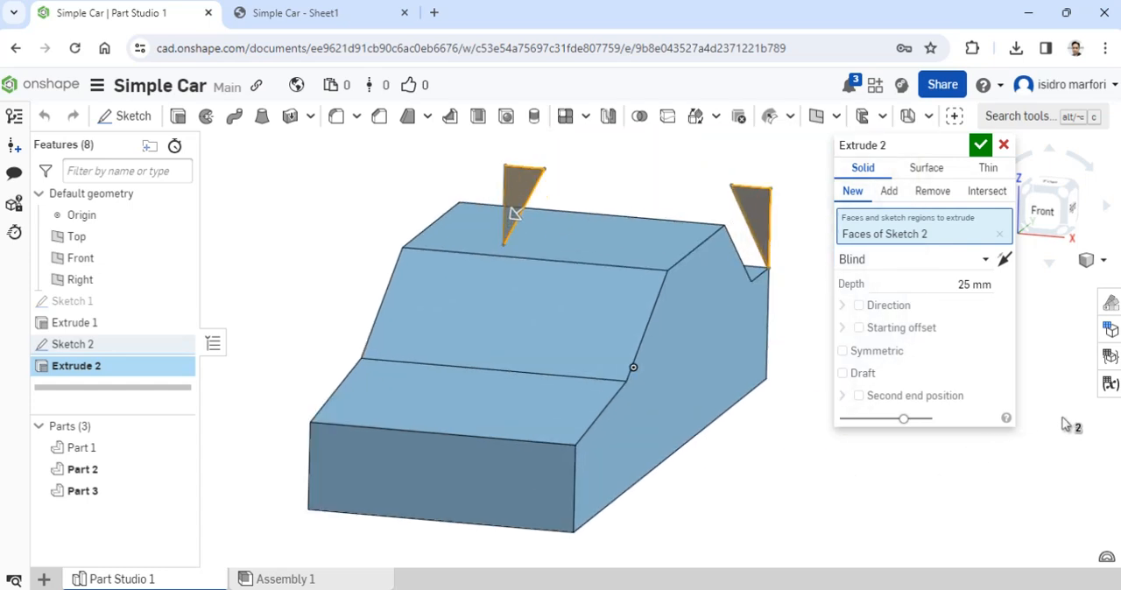
right_drag(749, 431, 745, 429)
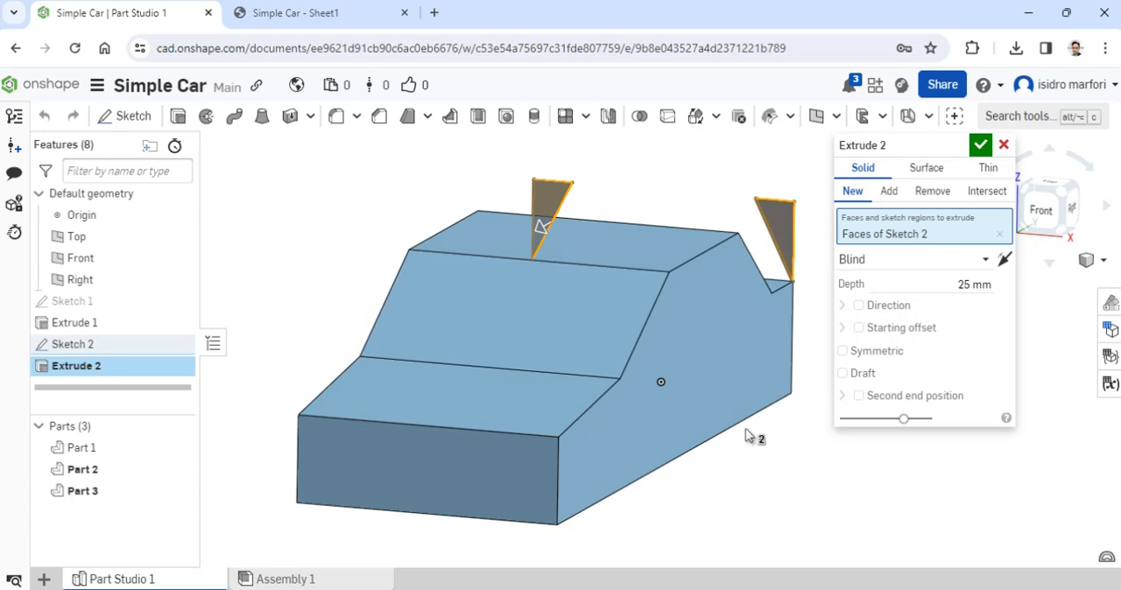
click(933, 192)
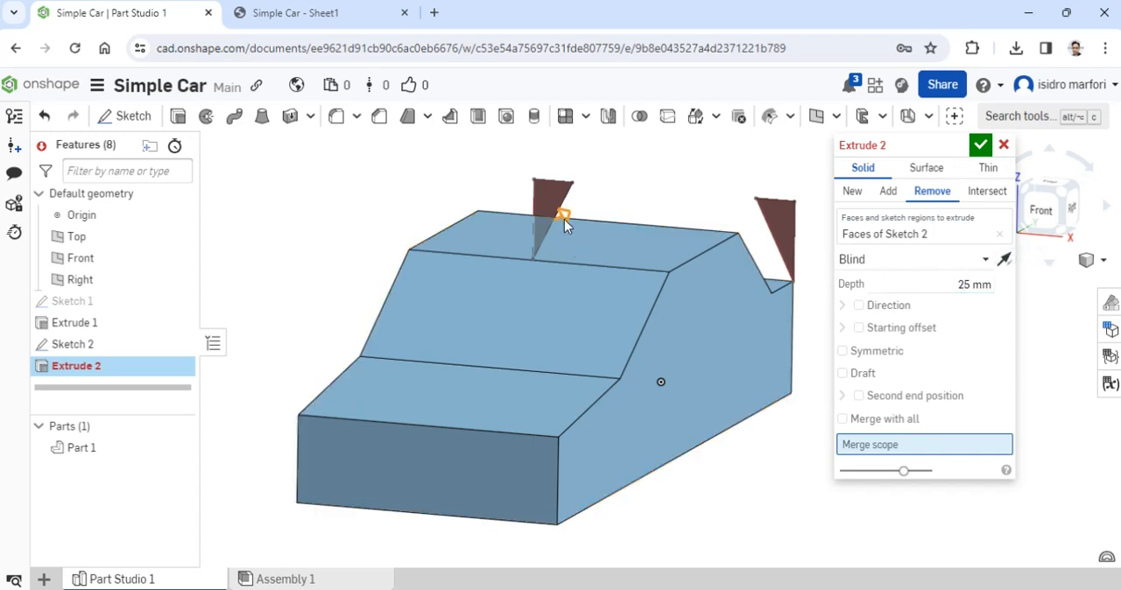
drag(507, 252, 282, 380)
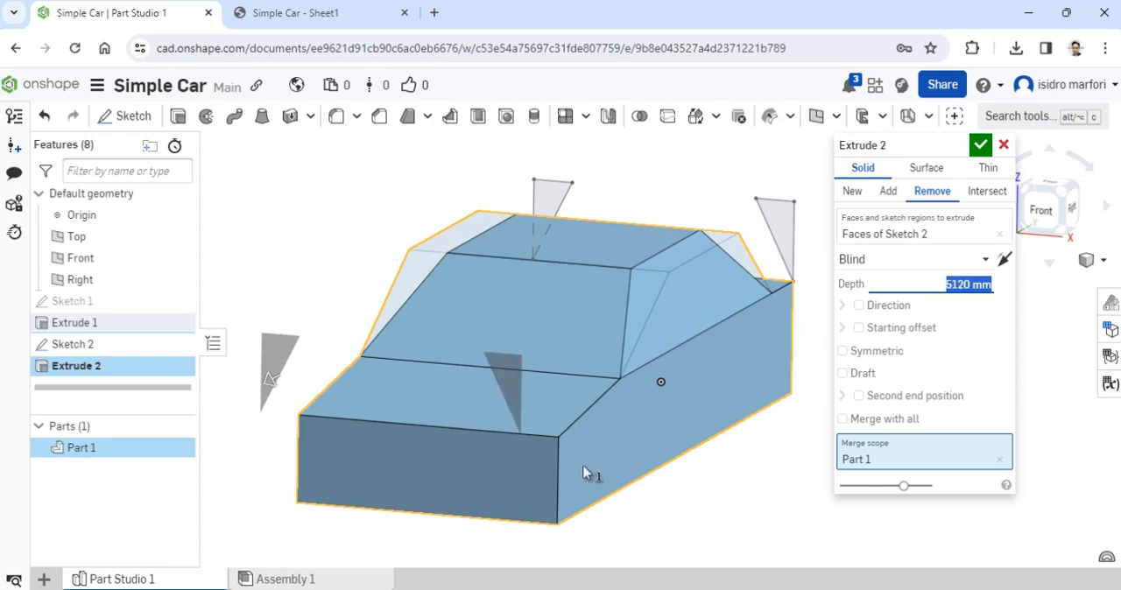
Change the triangle cut's end type to Through all and accept the extrude.
mouse_move(663, 492)
right_down()
mouse_move(675, 488)
mouse_move(677, 506)
right_up()
click(987, 260)
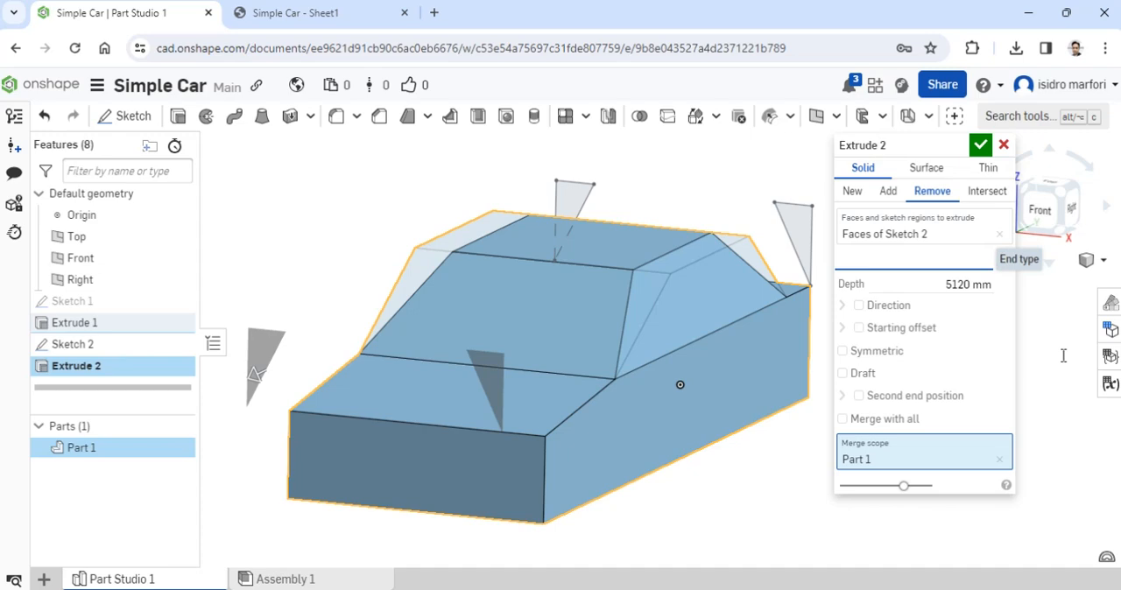
click(992, 260)
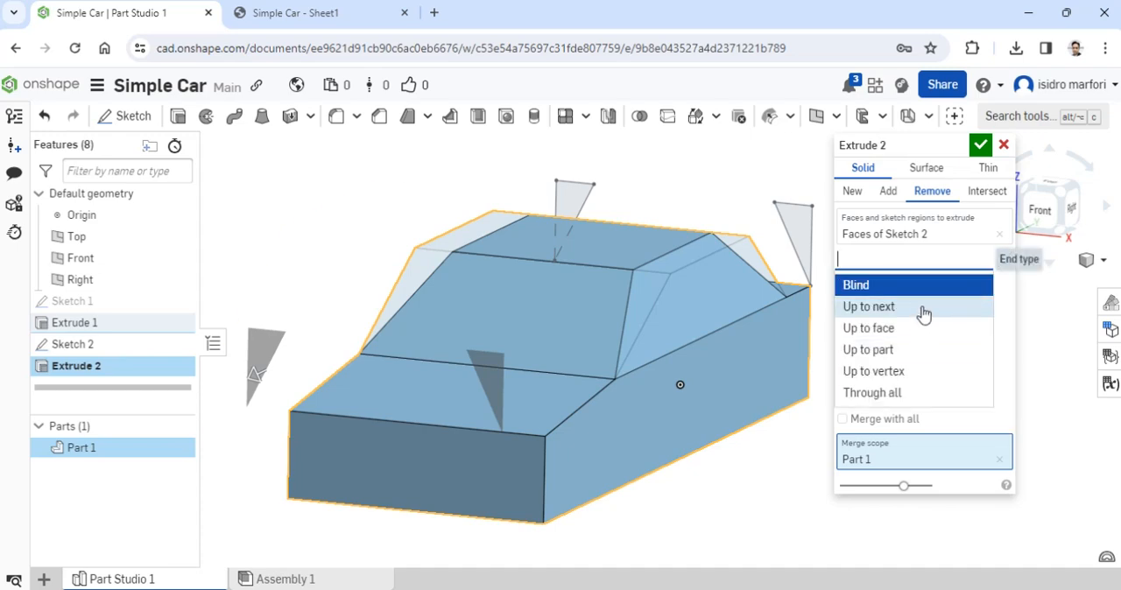
click(916, 399)
mouse_move(744, 482)
right_down()
mouse_move(717, 476)
mouse_move(734, 487)
mouse_move(776, 413)
right_up()
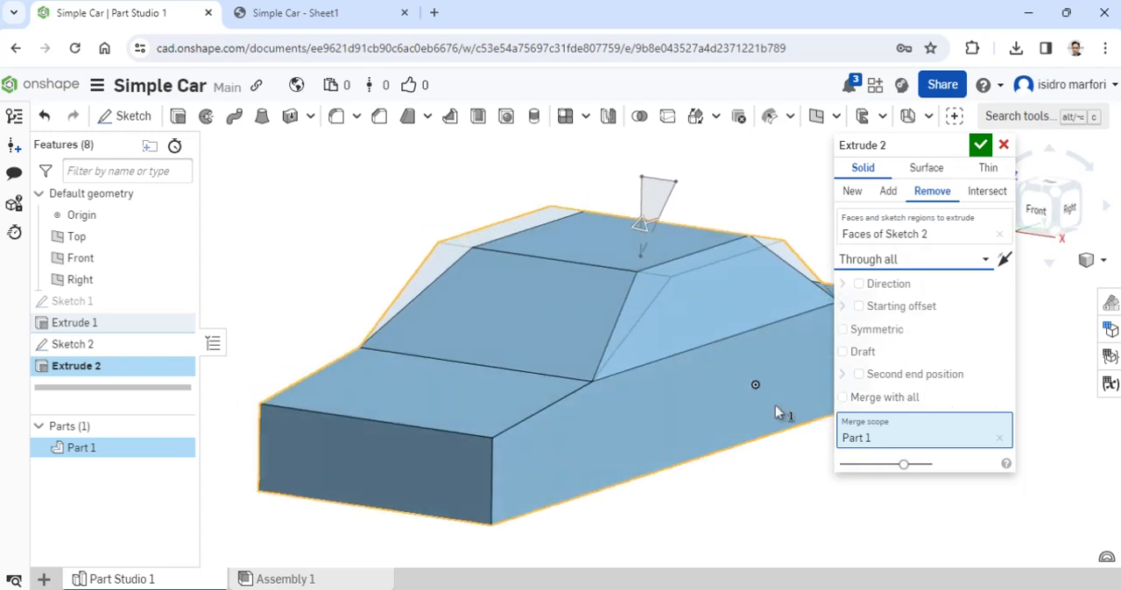
click(980, 145)
Inspect the tapered cabin and check the wheel-arch dimensions in the PDF drawing's side view.
mouse_move(797, 423)
right_down()
mouse_move(851, 418)
mouse_move(785, 422)
mouse_move(788, 441)
right_up()
scroll(786, 440, up, 2)
scroll(786, 440, down, 2)
right_drag(780, 492, 780, 491)
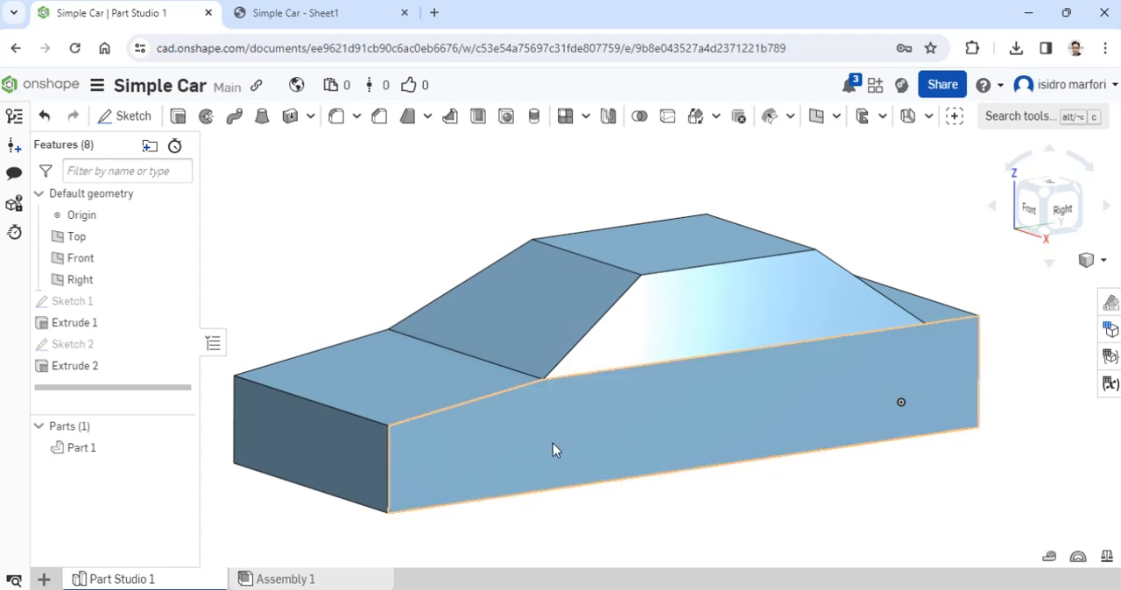
click(342, 24)
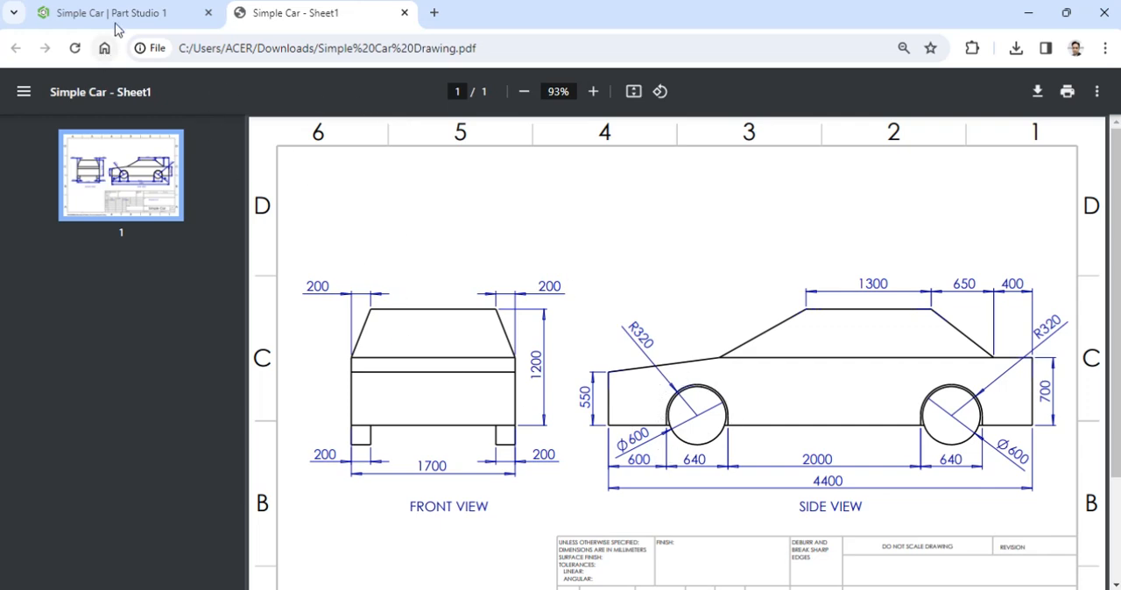
click(147, 14)
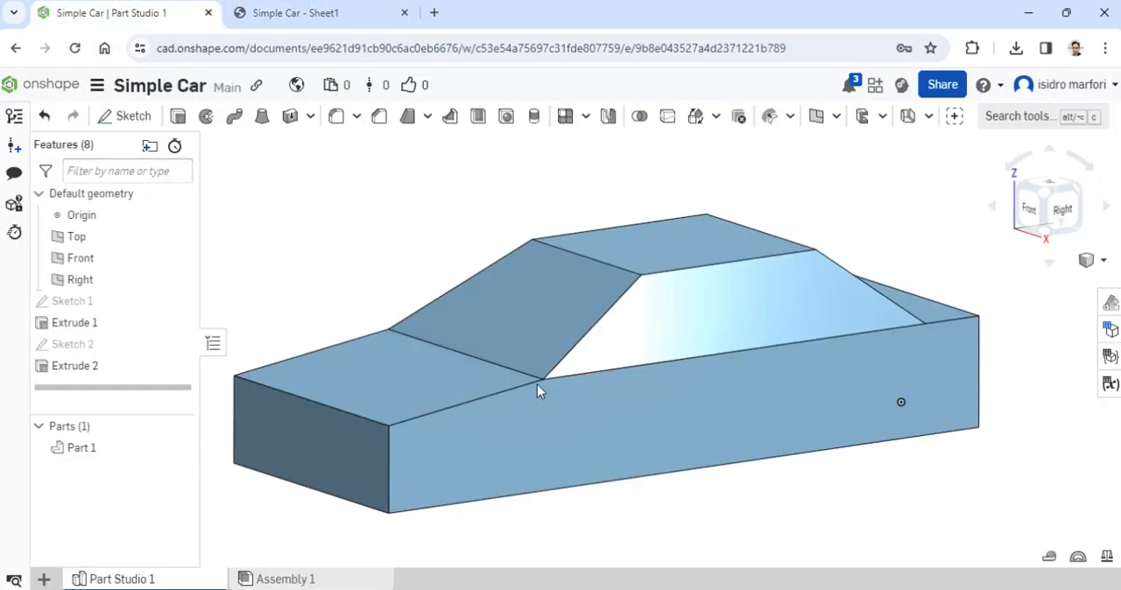
click(599, 443)
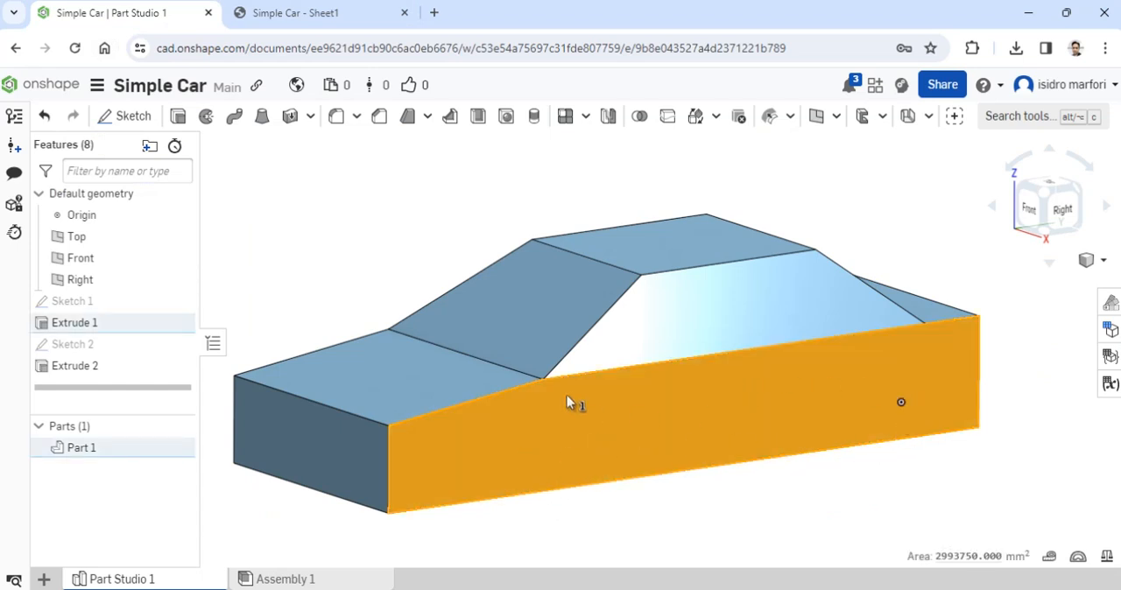
click(340, 260)
click(650, 430)
right_drag(768, 493, 753, 456)
click(801, 513)
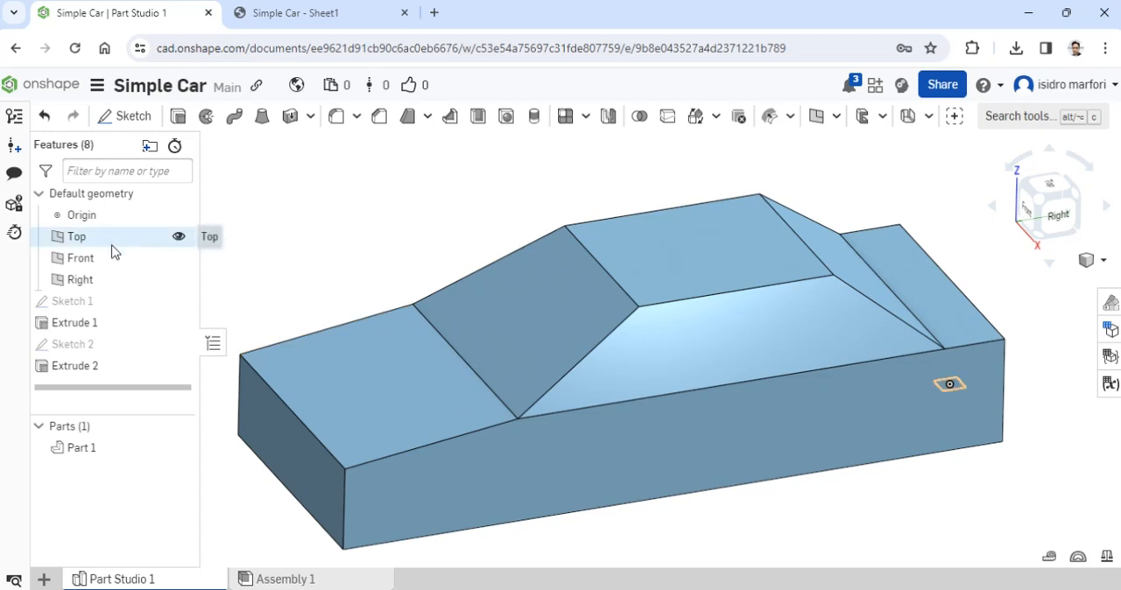
right_drag(730, 433, 729, 419)
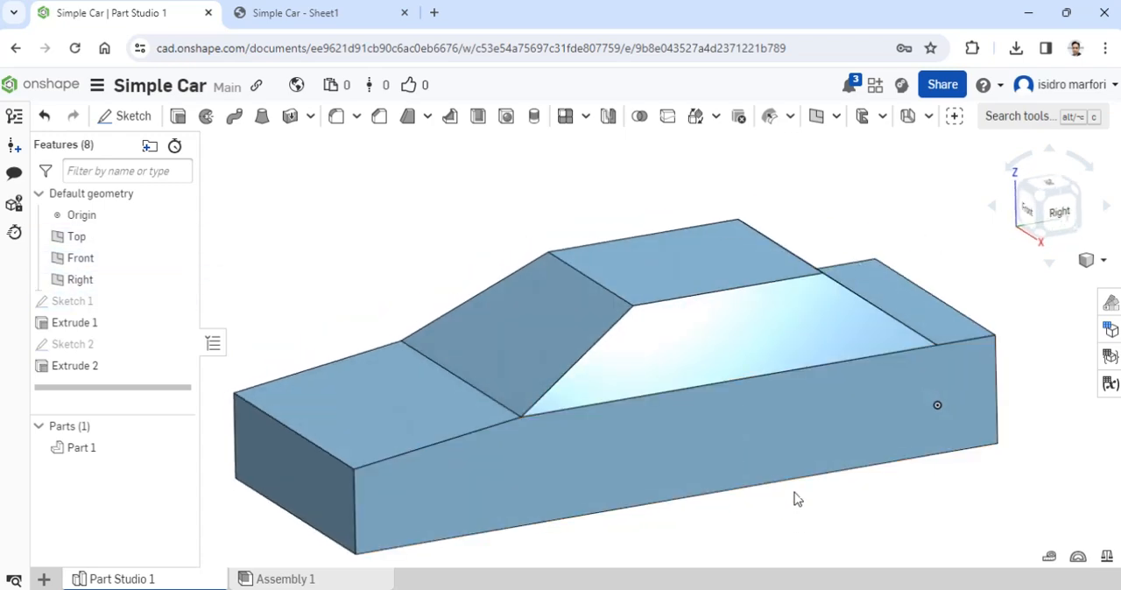
On the car's flat right side face, sketch front and rear rectangles on the bottom edge, the front about 386 mm high and the rear about 629 mm wide.
click(775, 444)
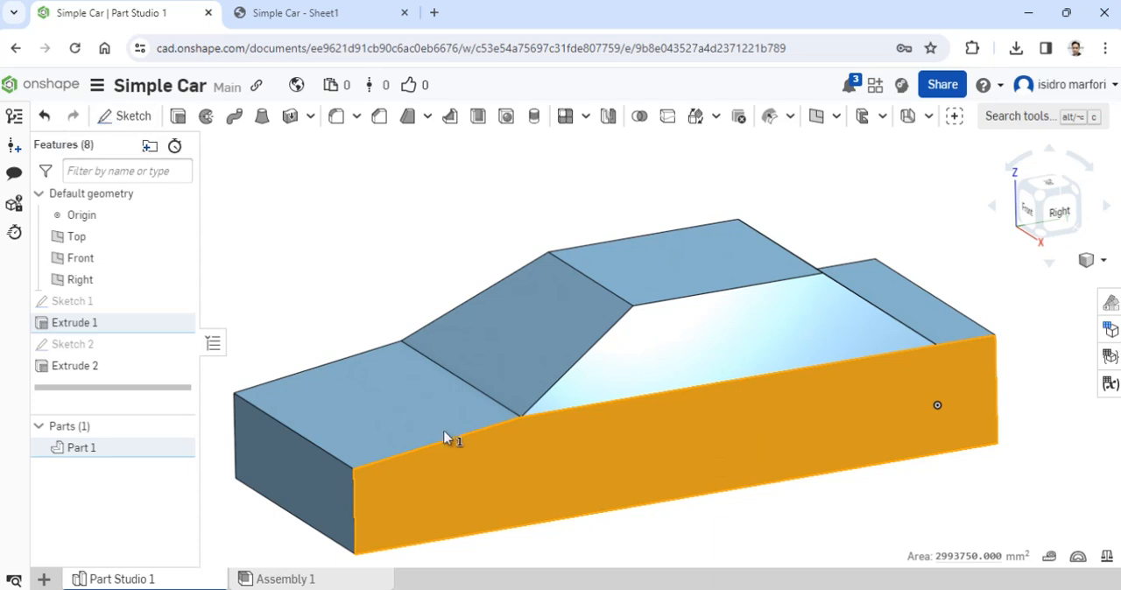
click(123, 121)
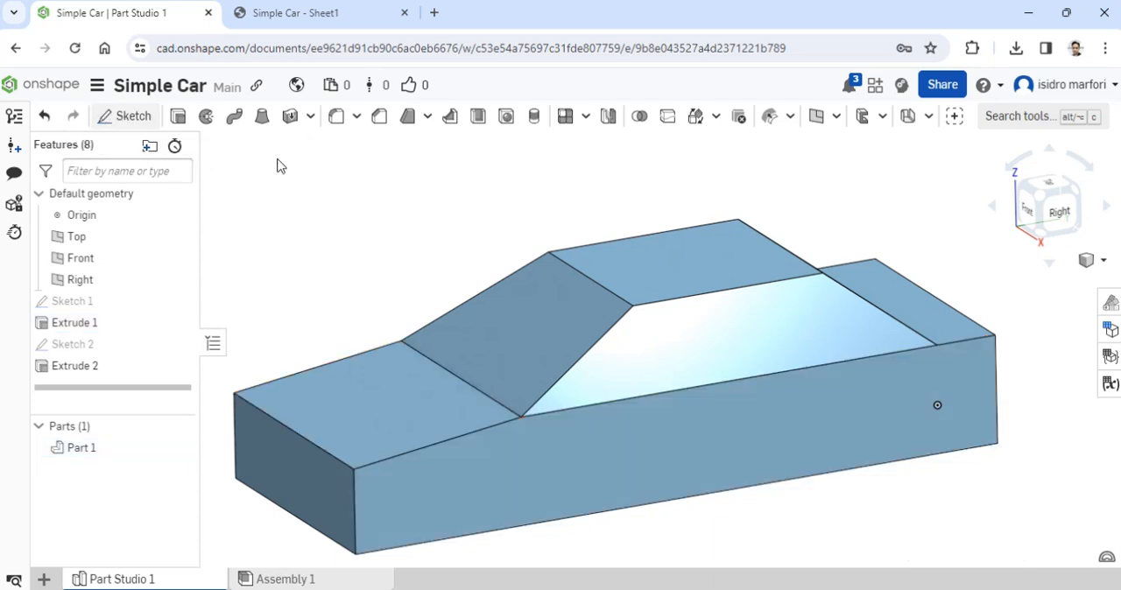
click(1070, 213)
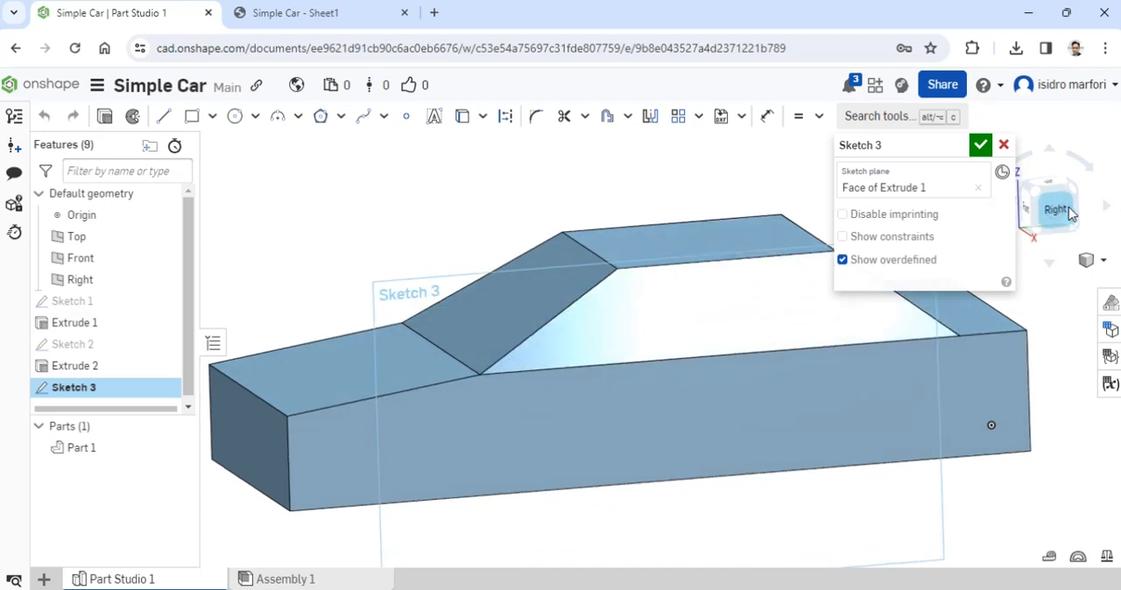
click(194, 123)
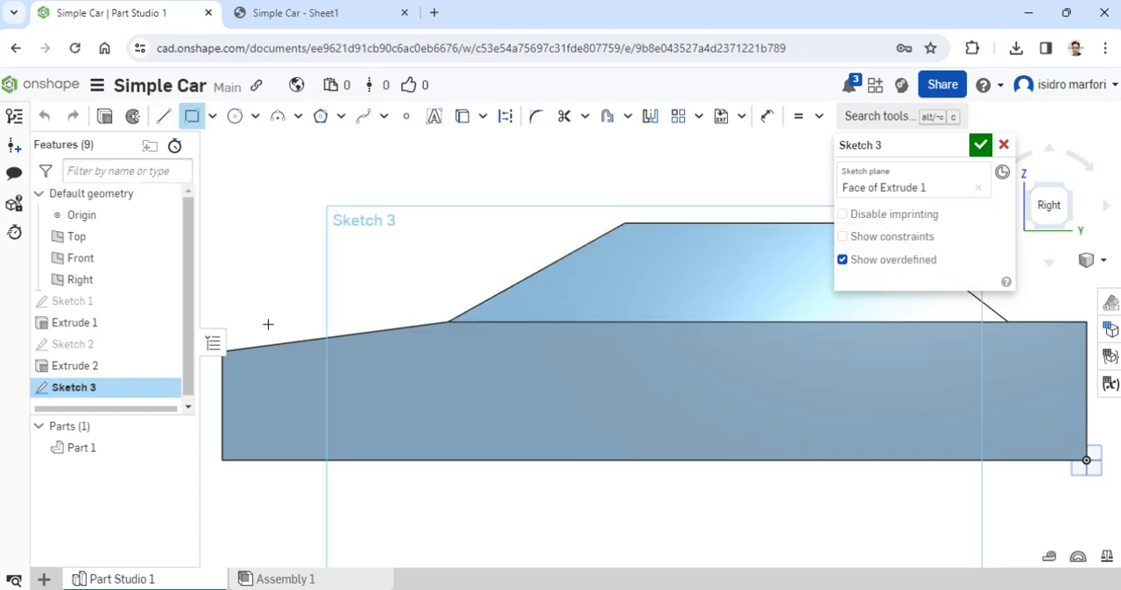
click(322, 460)
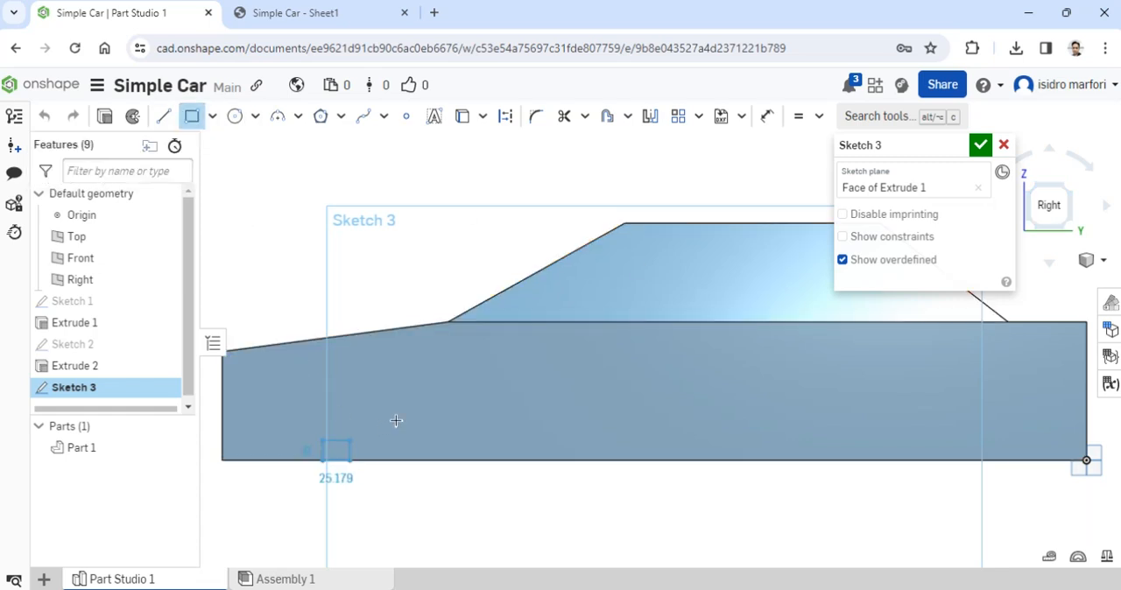
click(454, 383)
click(982, 461)
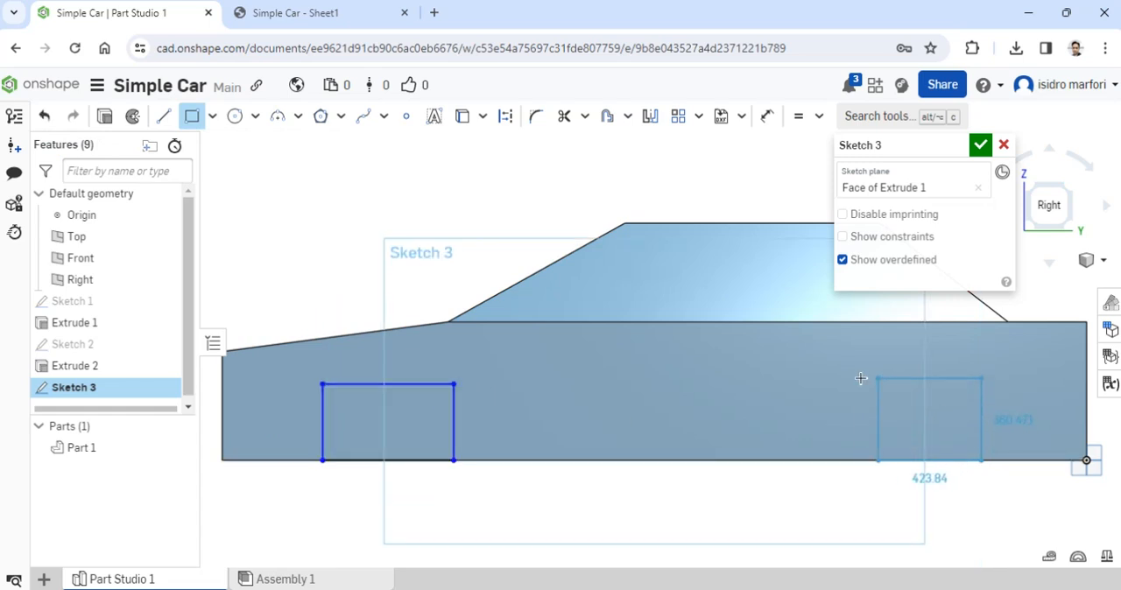
click(858, 382)
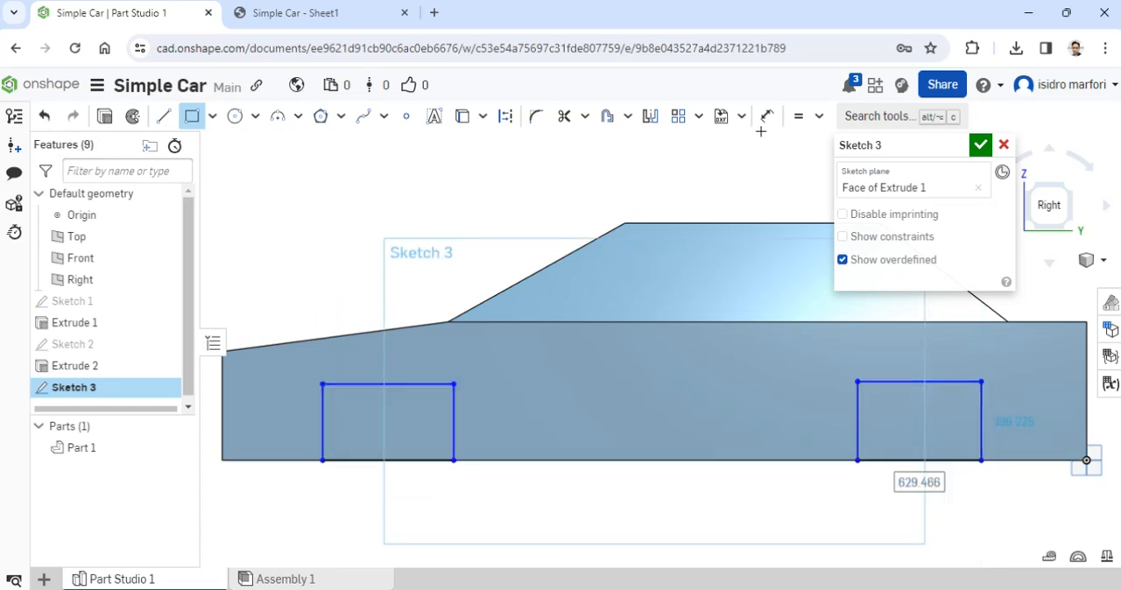
Dimension the distance from the car's front edge to the front rectangle's near side at 600 mm.
click(766, 116)
click(324, 421)
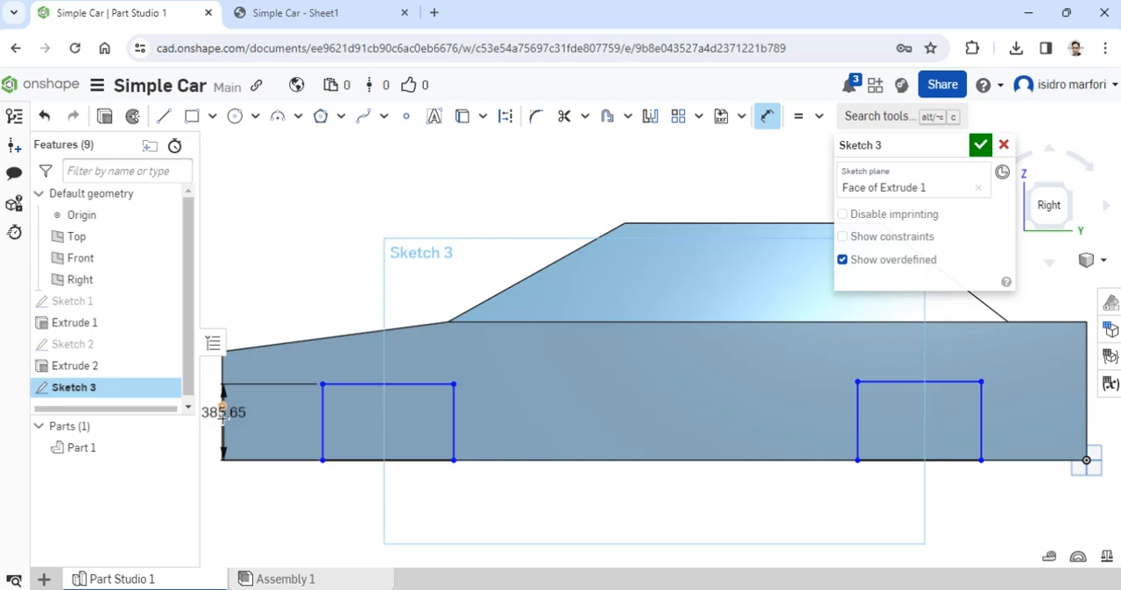
click(264, 499)
text(6)
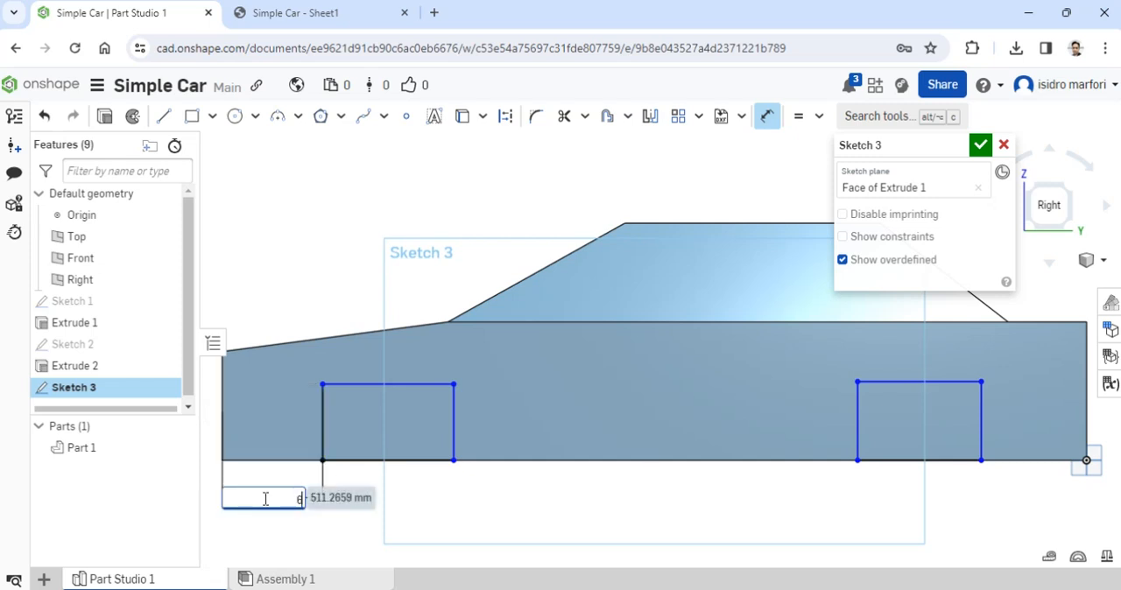
text(00)
key(Return)
Dimension the widths of the front and rear rectangles at 650 mm each.
click(425, 465)
click(426, 497)
text(650)
key(Return)
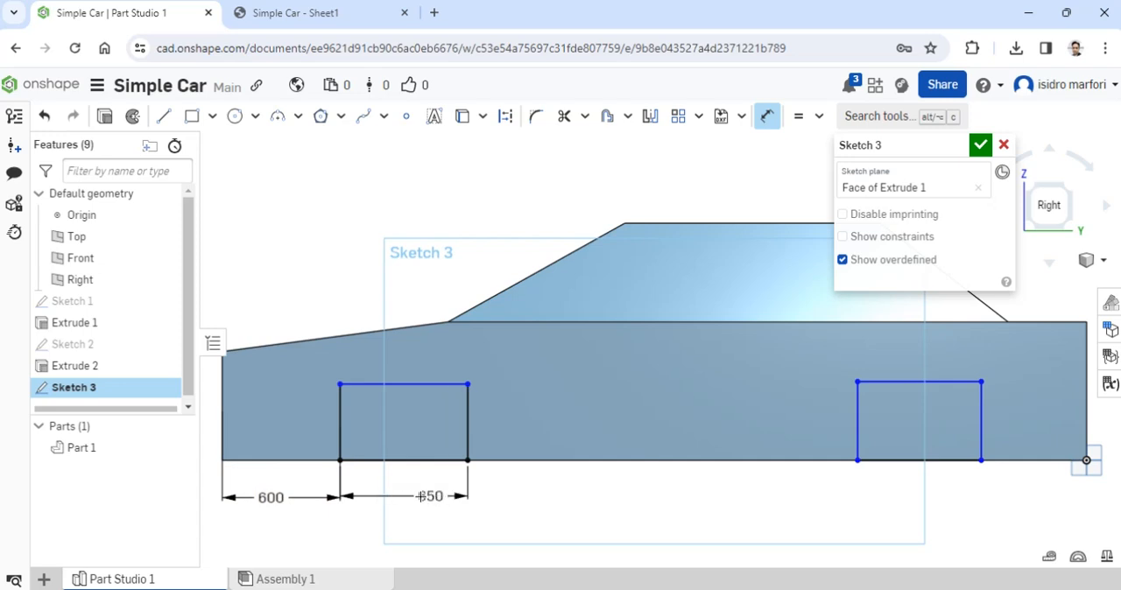
click(885, 464)
click(882, 500)
text(650)
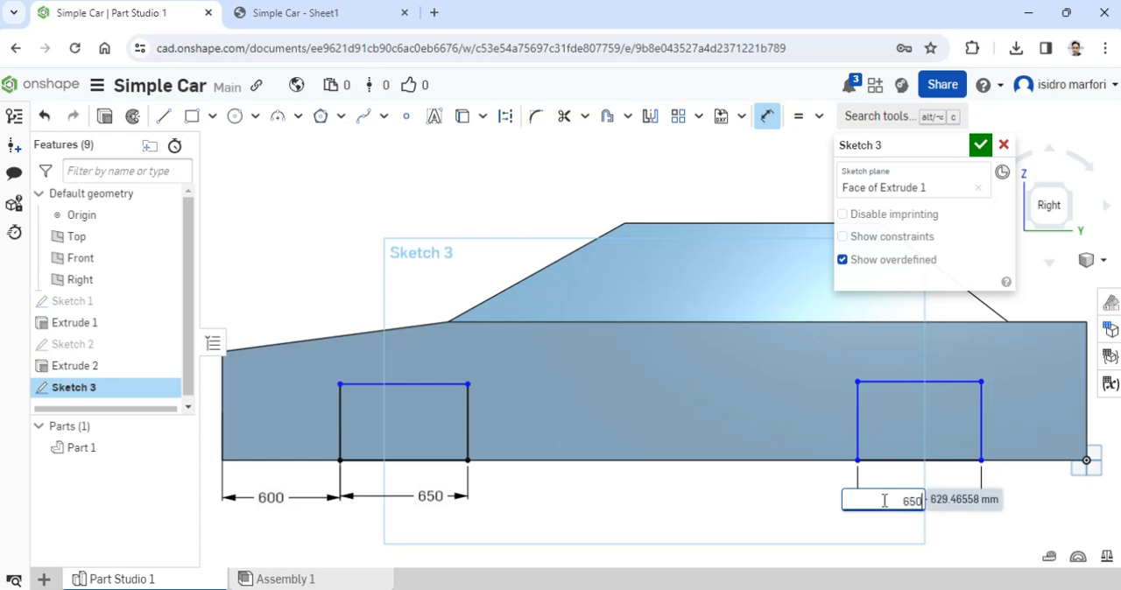
key(Return)
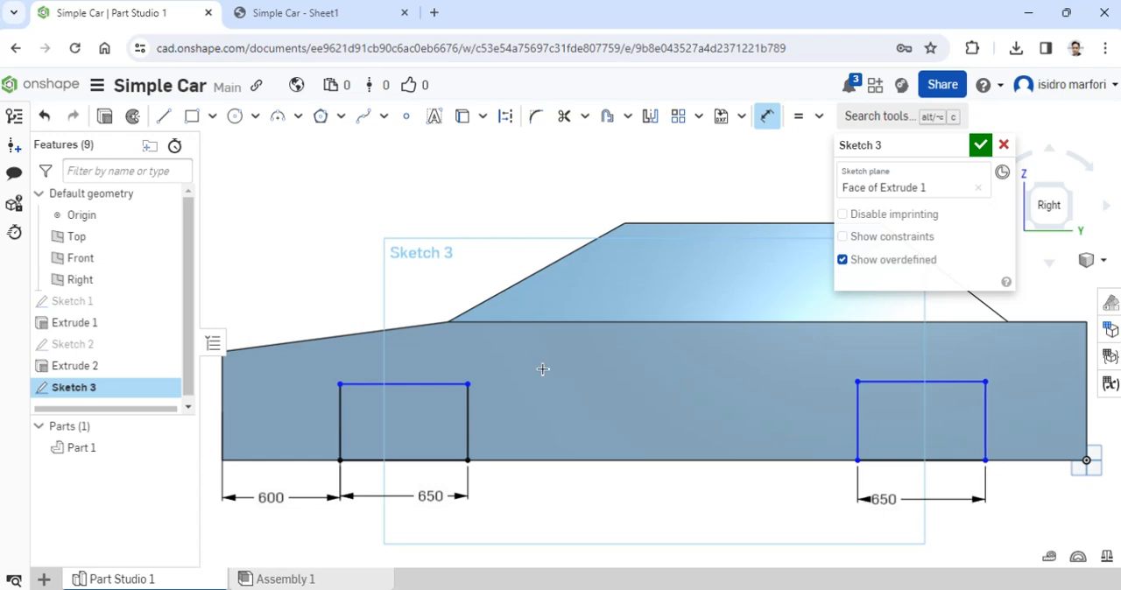
Check the wheel-arch spacing in the PDF drawing's side view and dimension the gap between the front and rear rectangles at 2000 mm.
click(338, 21)
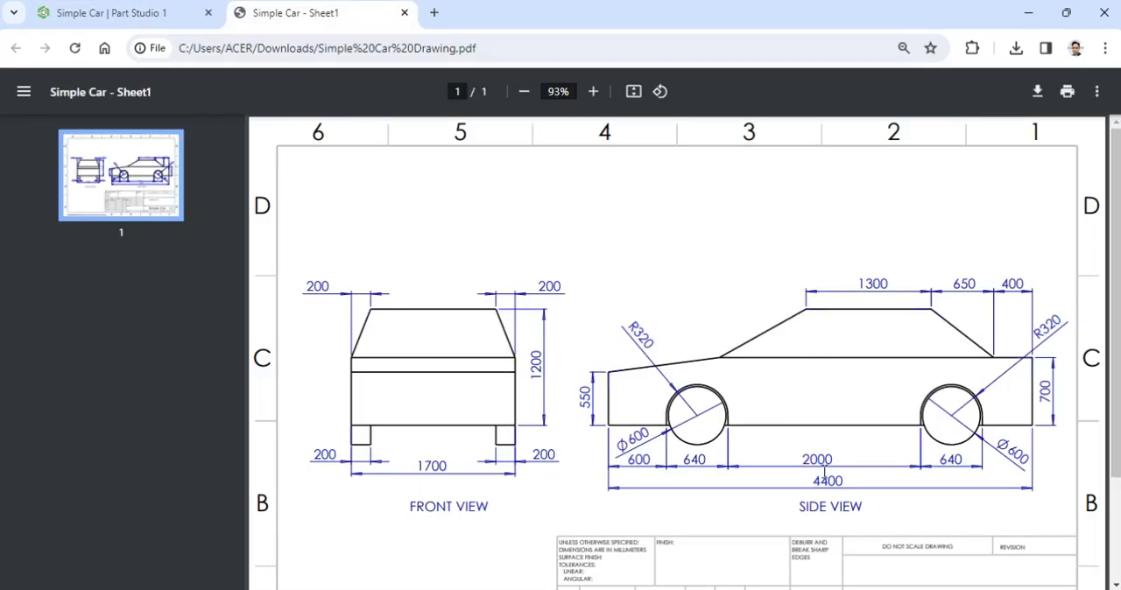
click(150, 18)
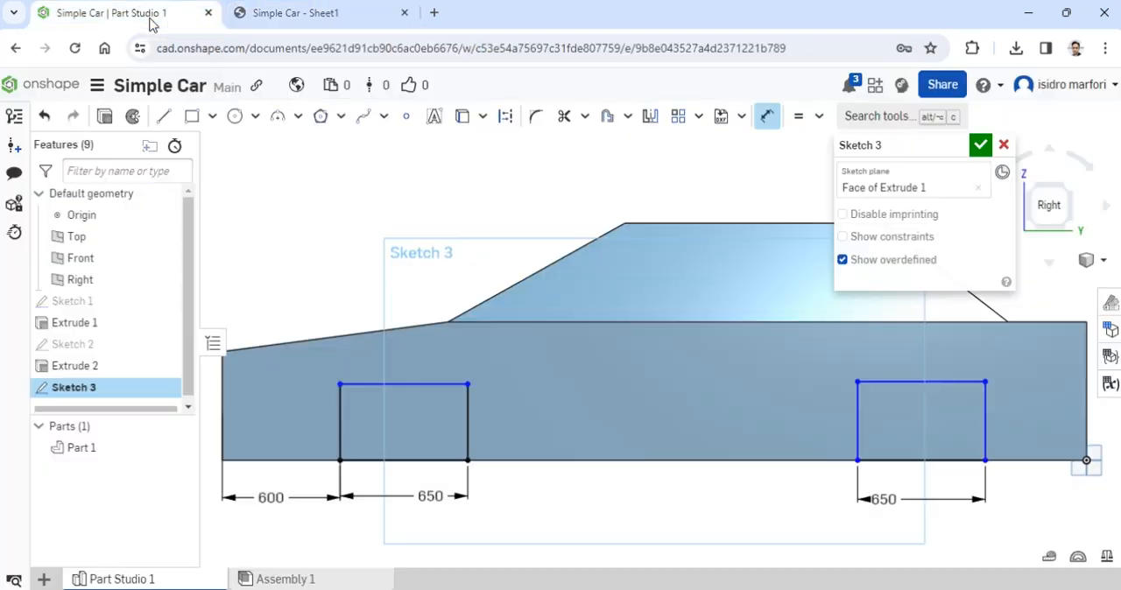
click(856, 419)
click(467, 425)
click(617, 494)
text(200)
key(Return)
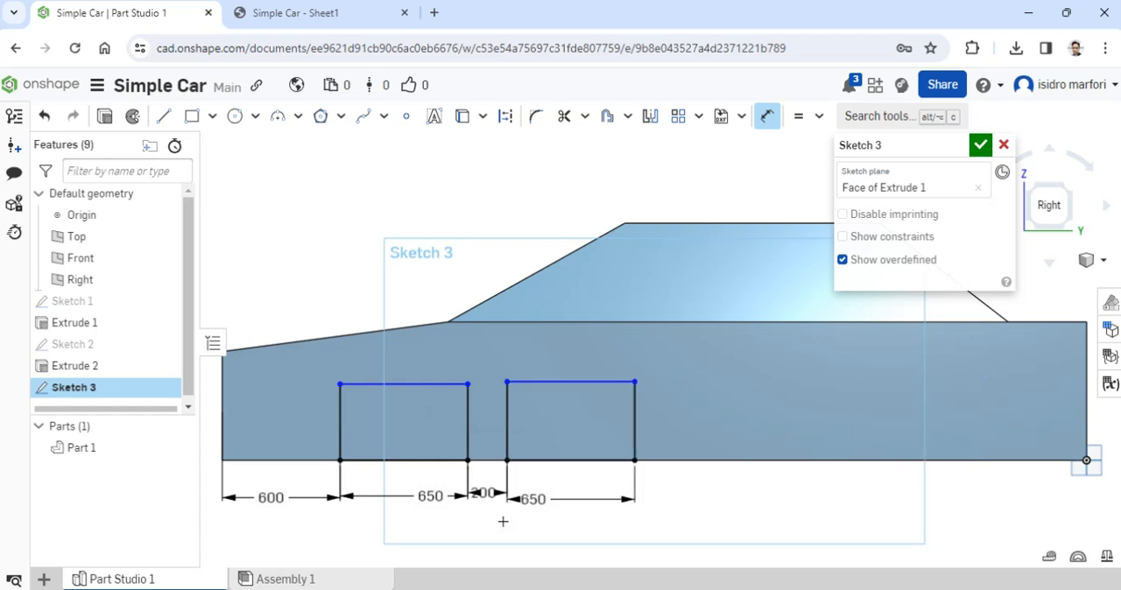
double_click(483, 492)
click(488, 496)
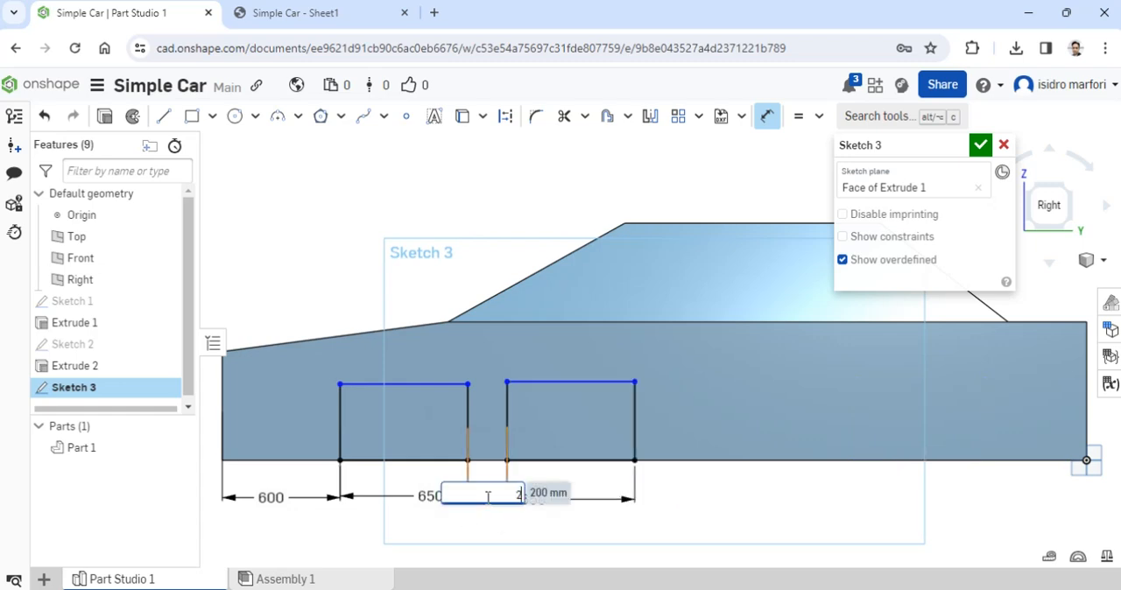
key(Return)
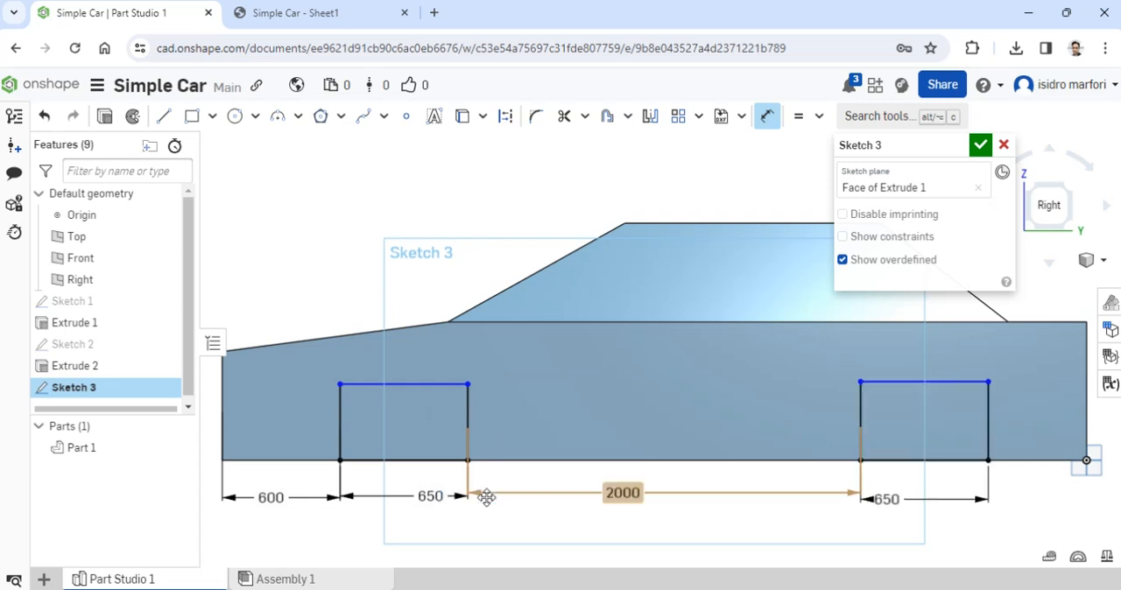
Dimension the front rectangle's height at 350 mm.
click(340, 418)
click(301, 425)
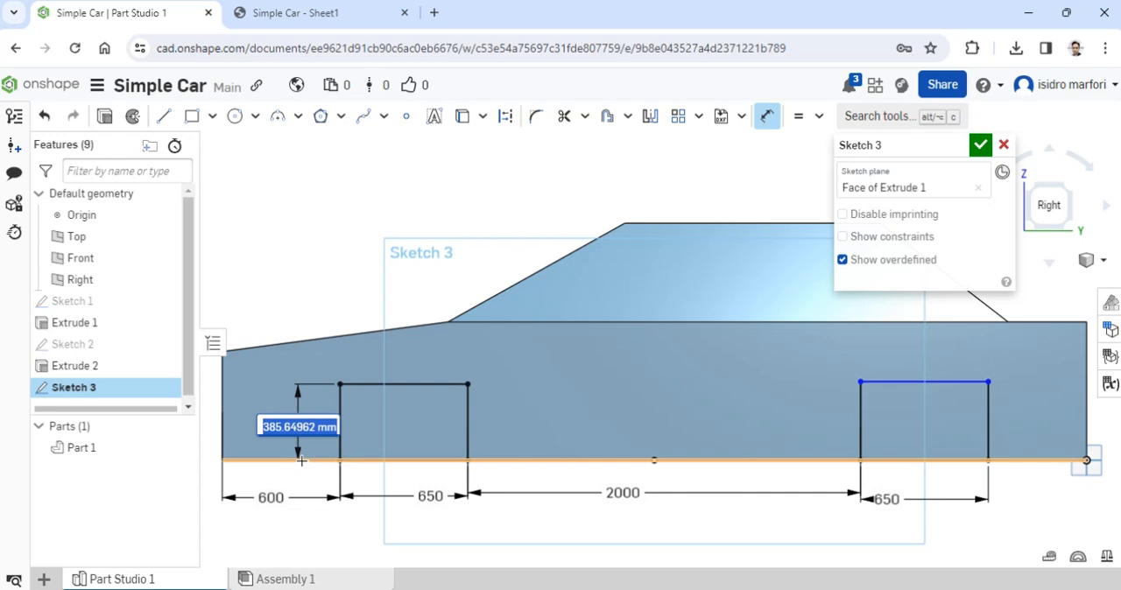
text(350)
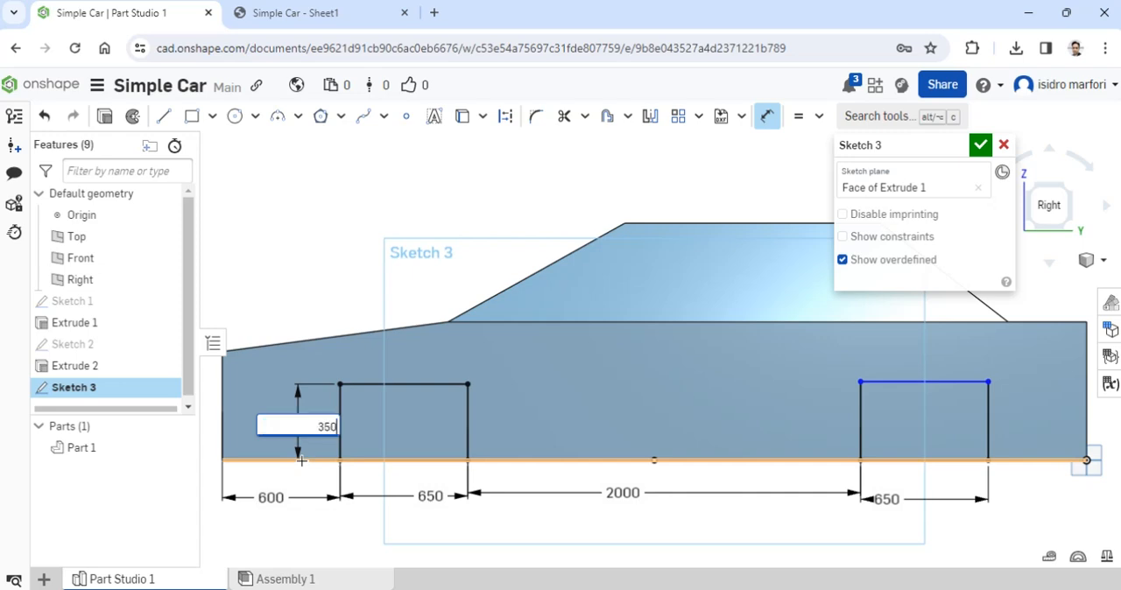
key(Return)
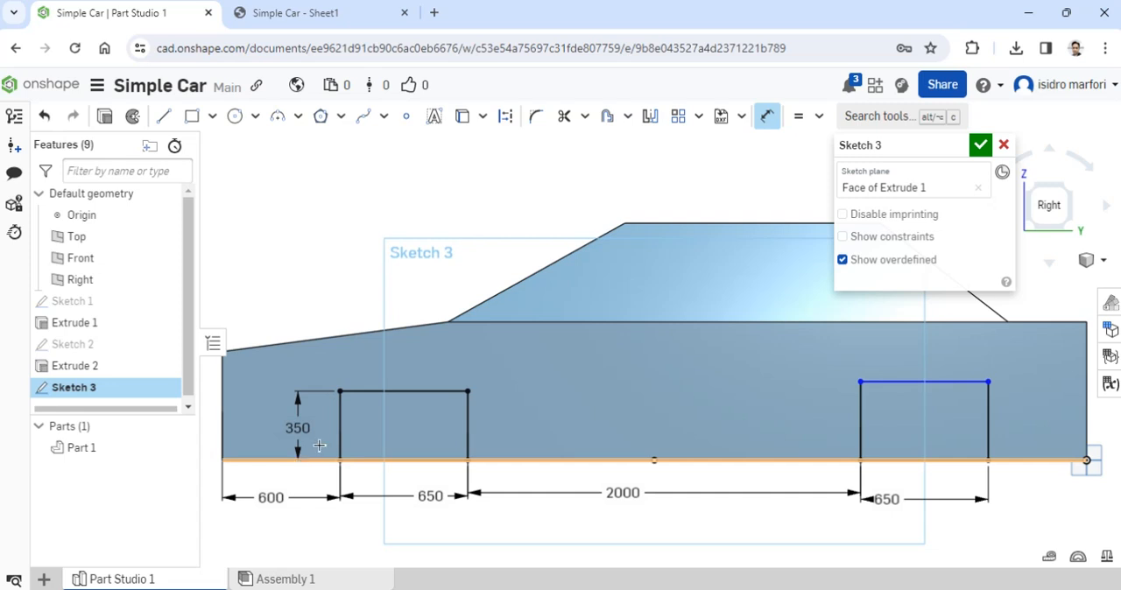
key(Escape)
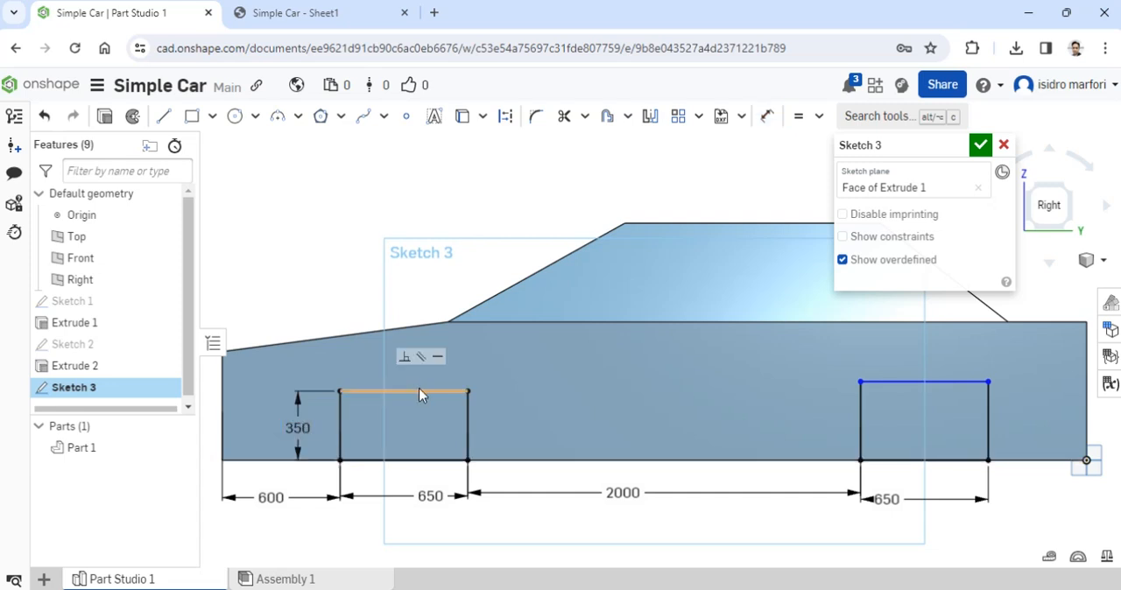
Constrain the rear rectangle's top edge to be coincident with the front rectangle's top edge, so both lie on one line.
click(418, 391)
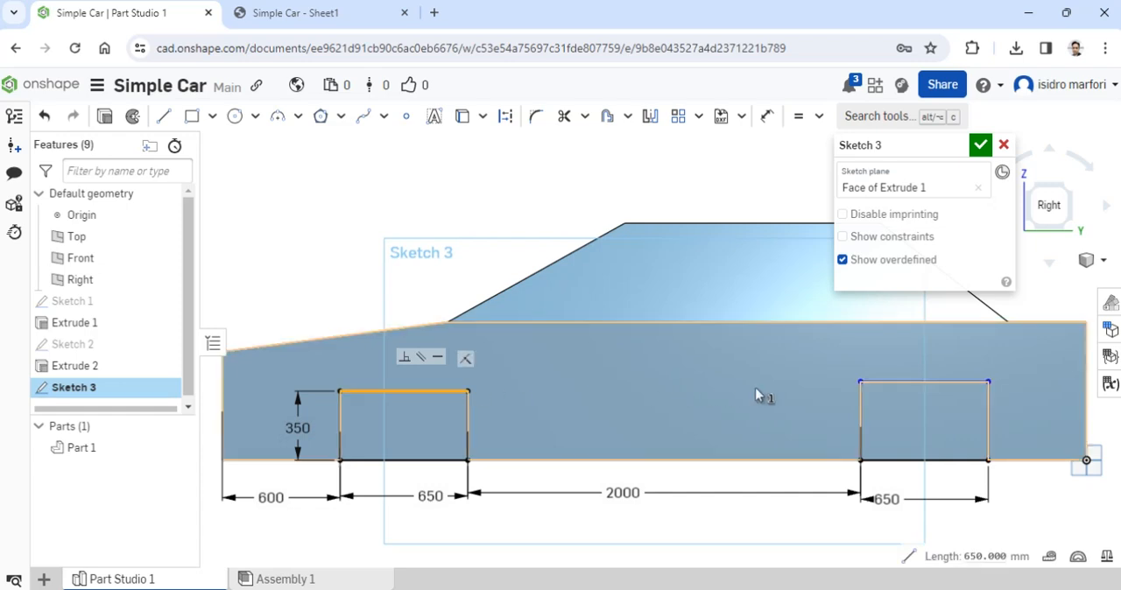
click(885, 381)
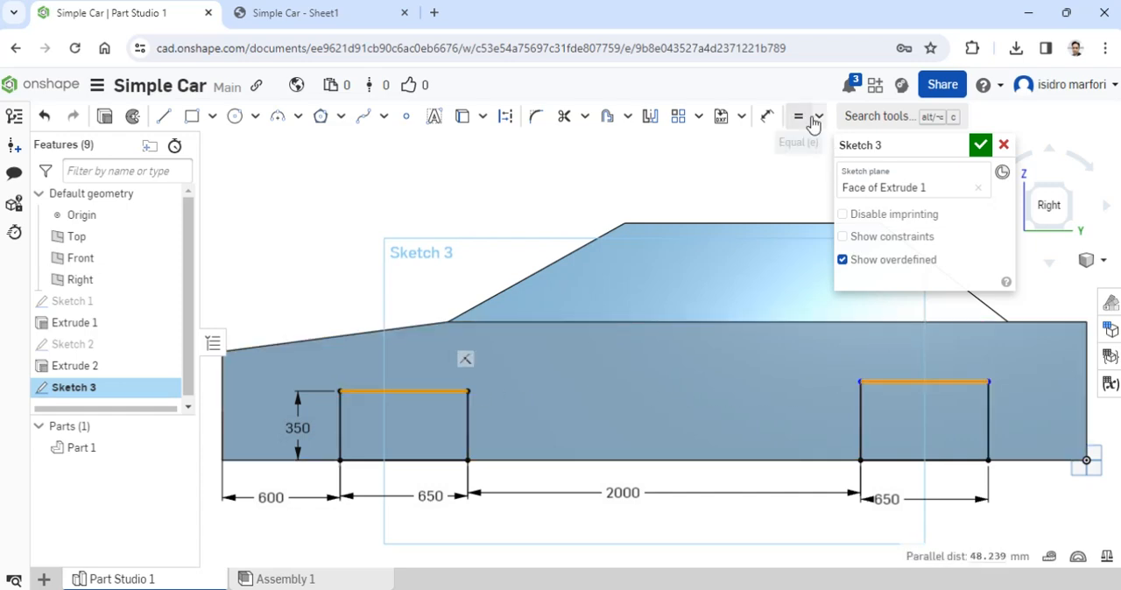
click(819, 117)
click(823, 146)
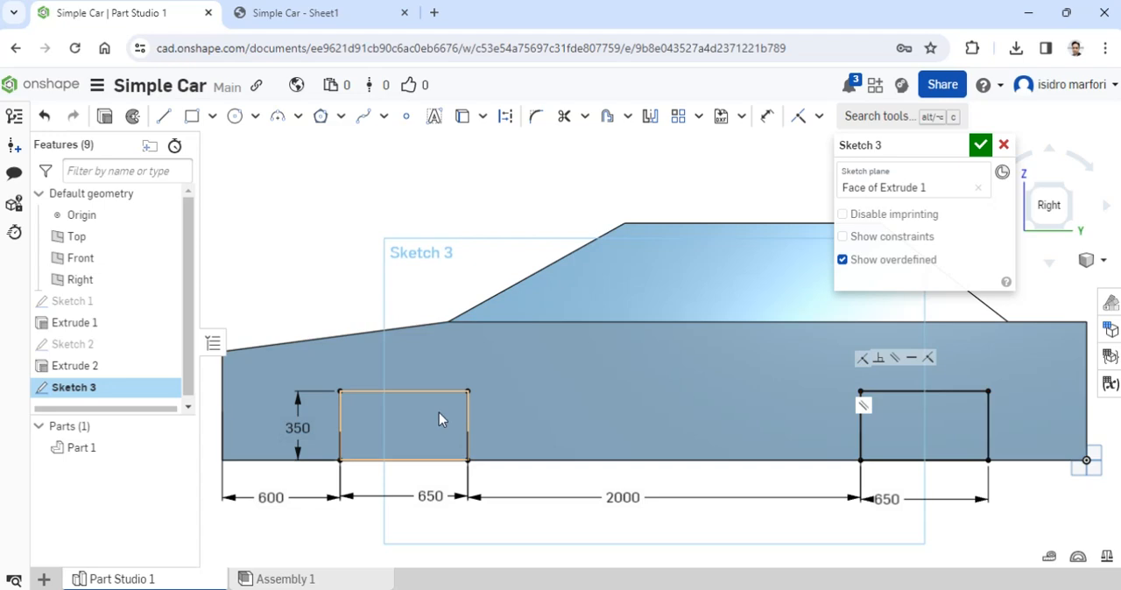
Extrude both wheel-arch rectangles as a Remove cut 200 mm deep into the car body.
scroll(670, 380, down, 3)
right_drag(671, 444, 679, 455)
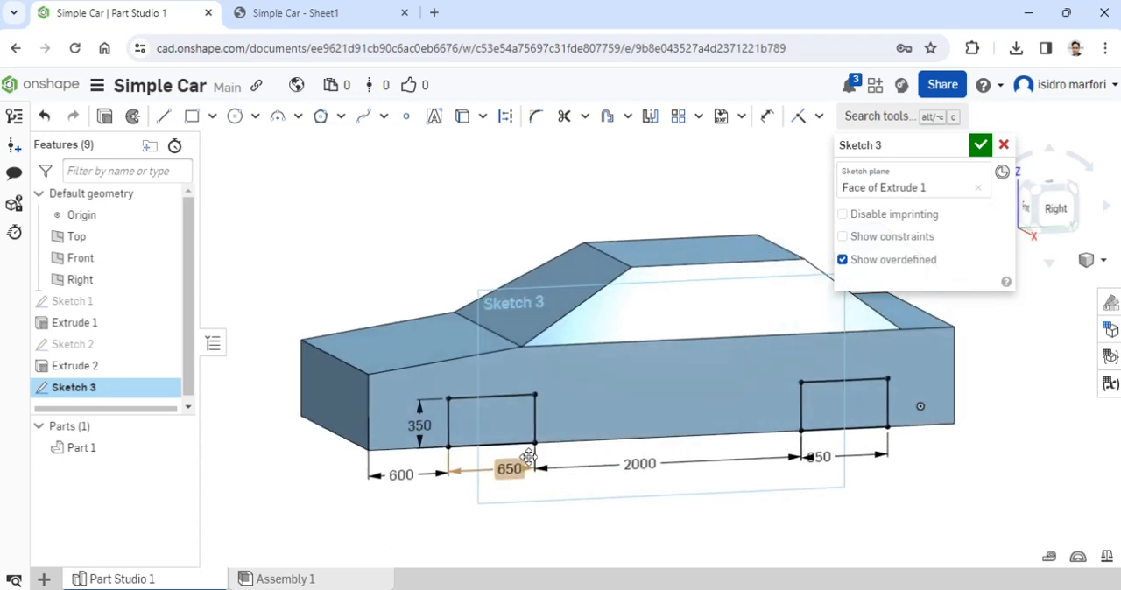
scroll(542, 443, up, 2)
scroll(543, 445, up, 1)
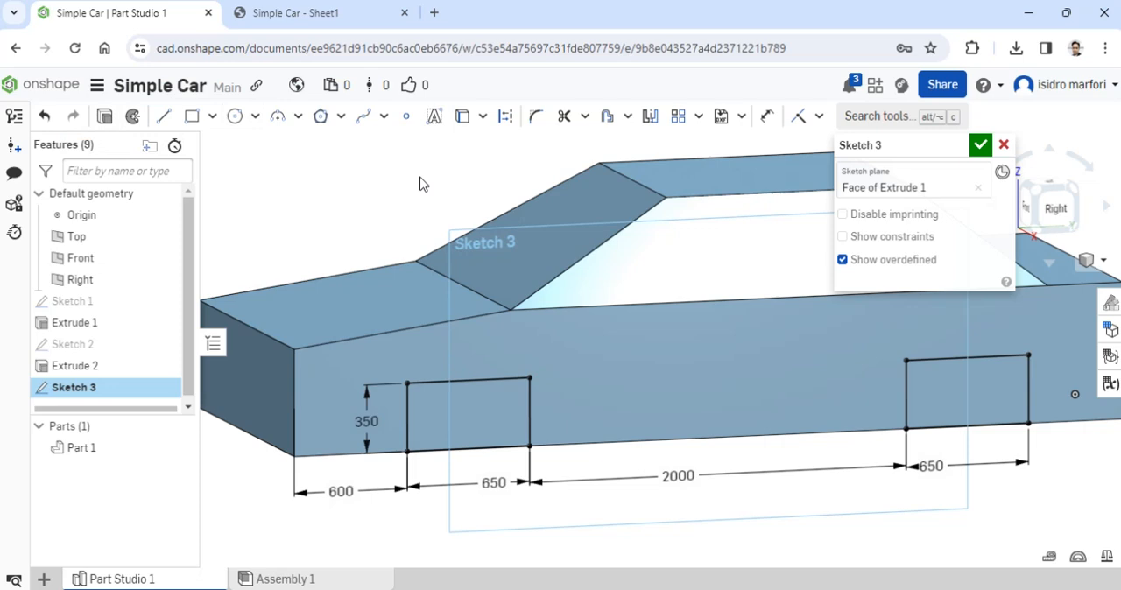
scroll(420, 183, down, 1)
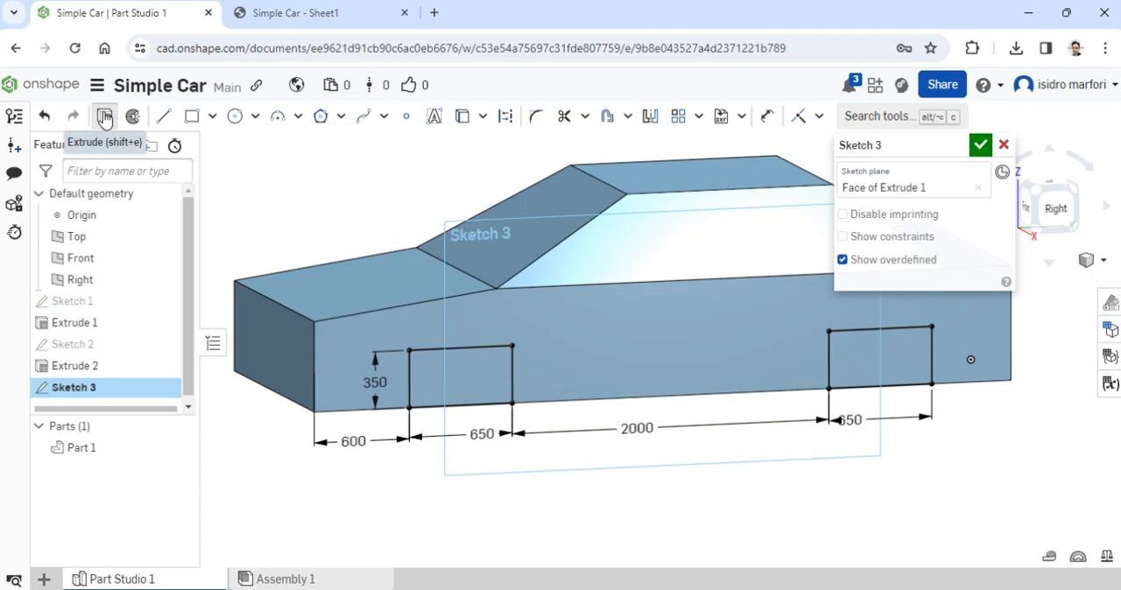
click(104, 118)
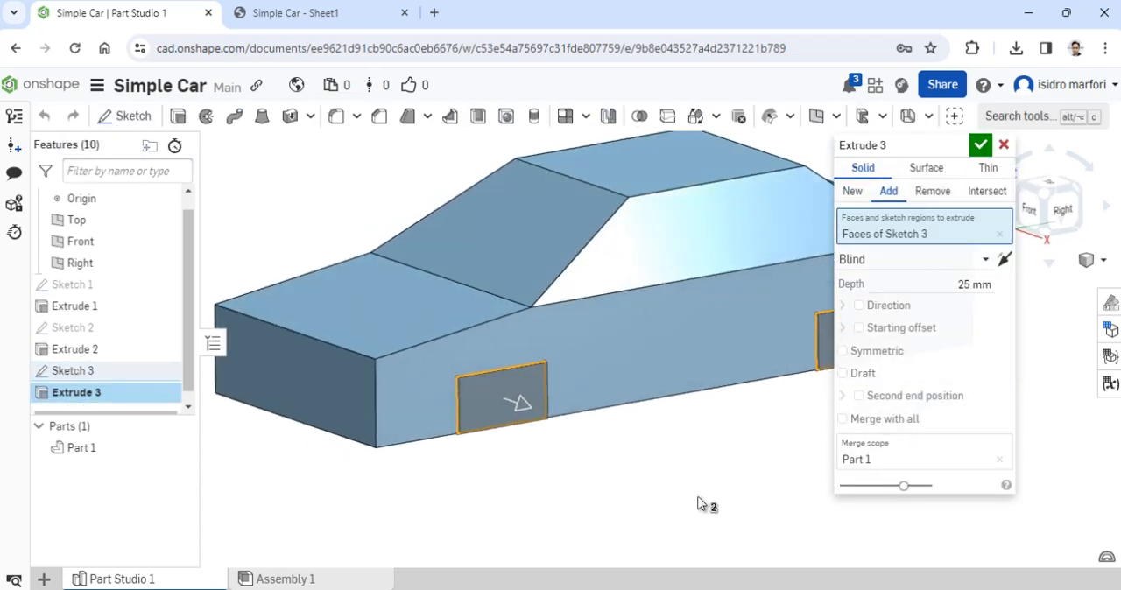
click(934, 193)
click(961, 282)
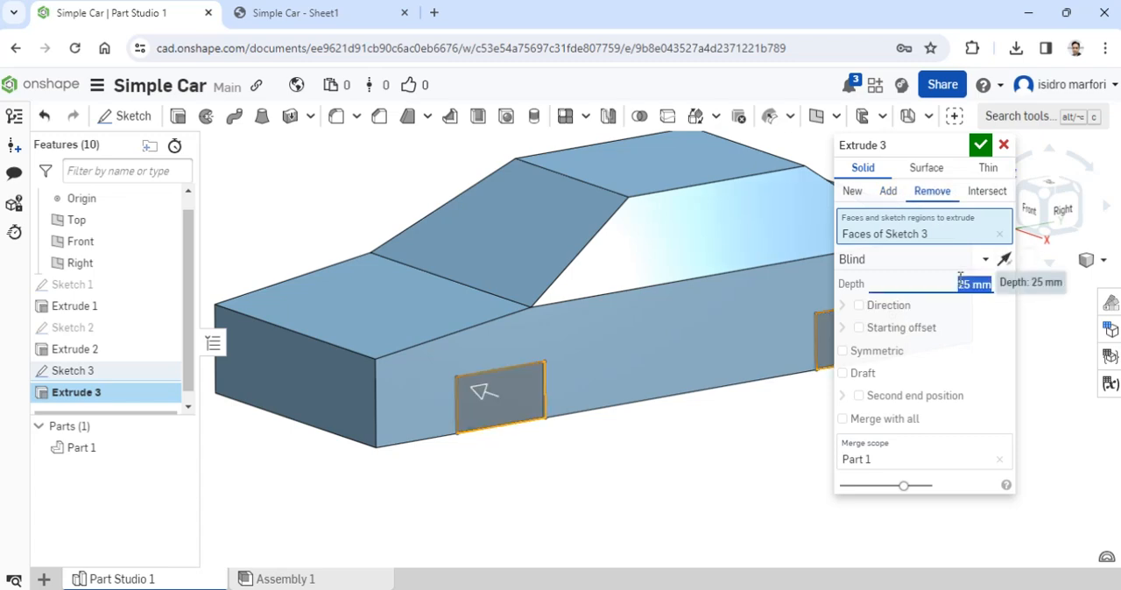
text(200)
key(Return)
mouse_move(663, 500)
right_down()
mouse_move(663, 466)
mouse_move(666, 504)
right_up()
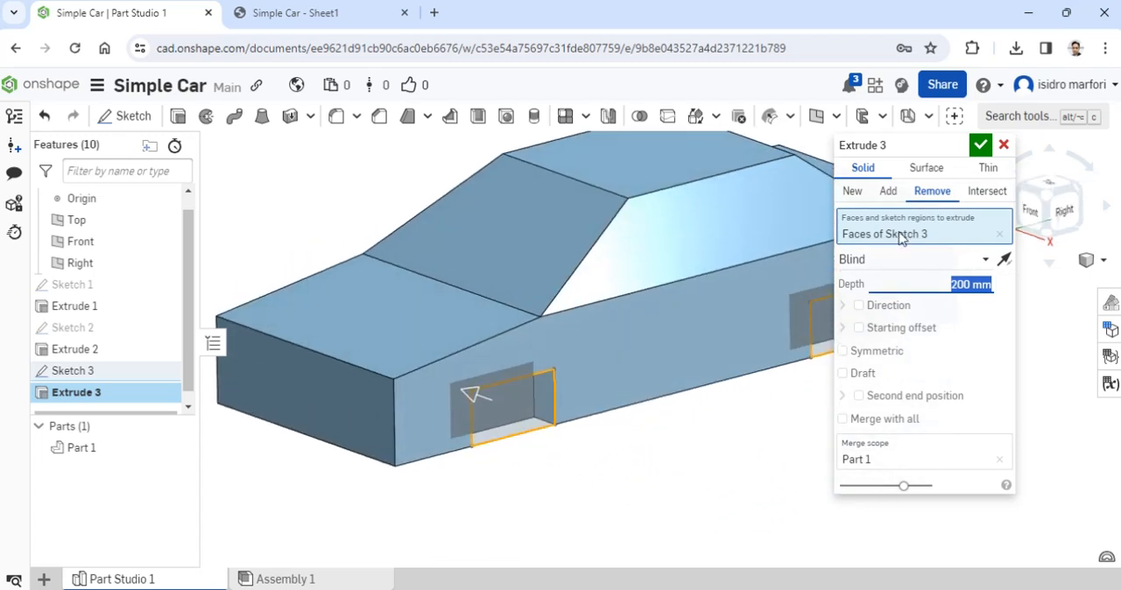
click(982, 147)
Fillet the four upper corner edges of the front and rear wheel-arch cutouts with a 320 mm radius.
right_drag(823, 428, 801, 452)
scroll(491, 345, down, 3)
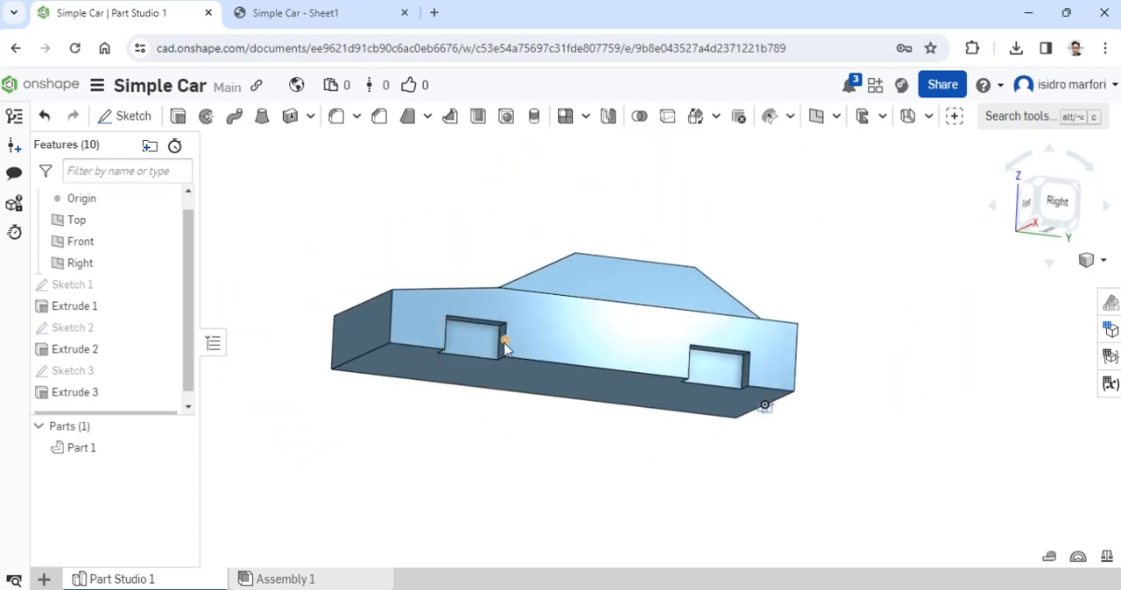
scroll(504, 342, up, 5)
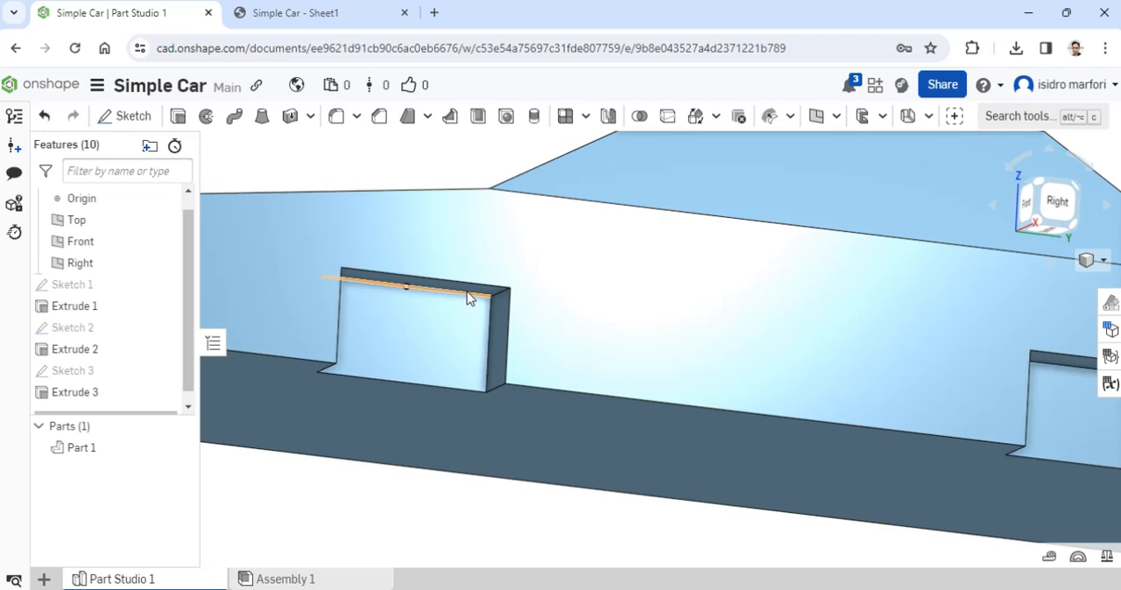
scroll(465, 295, down, 3)
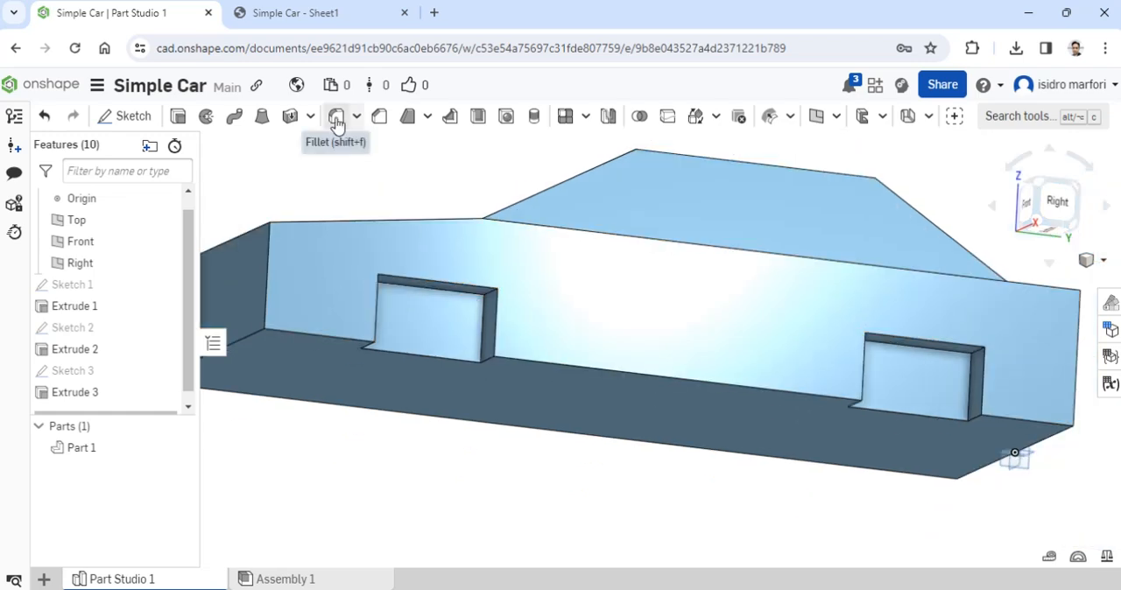
click(336, 118)
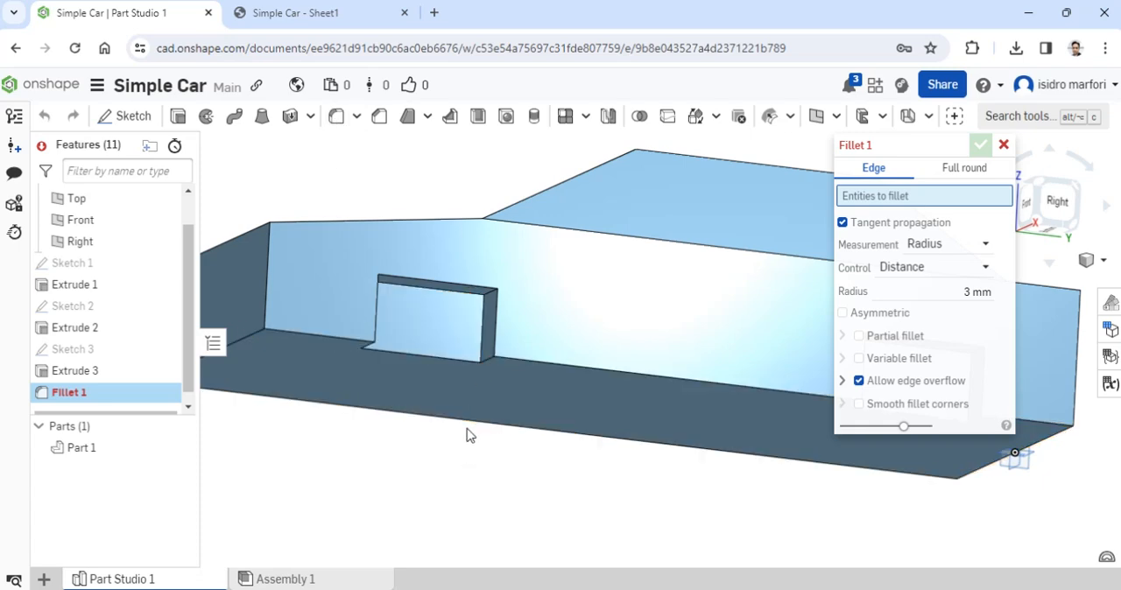
click(491, 296)
right_drag(486, 446, 442, 431)
click(349, 279)
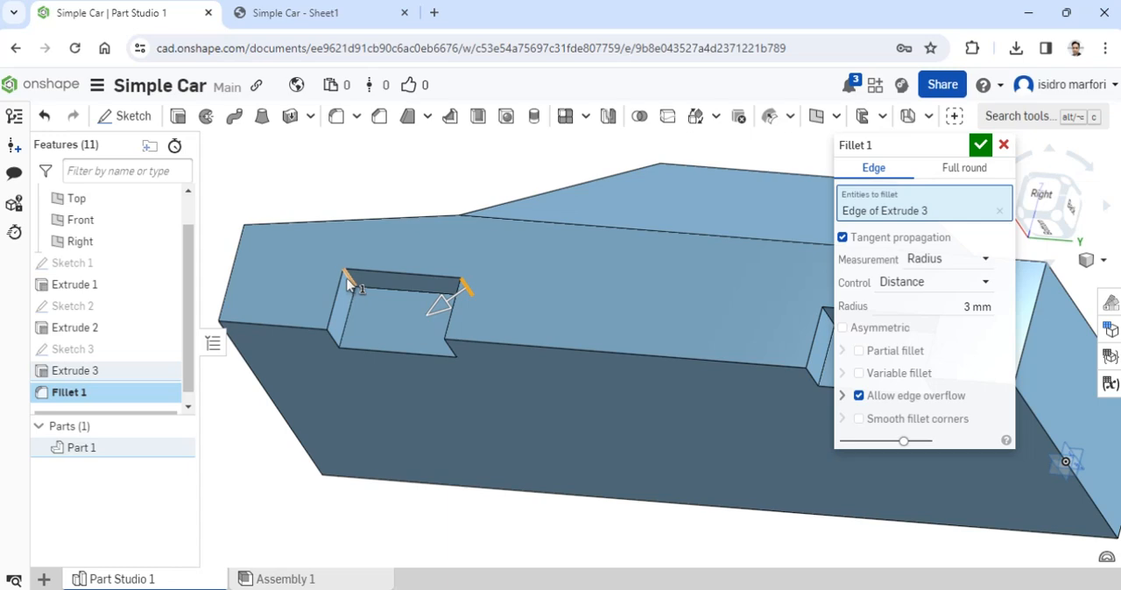
scroll(495, 454, up, 3)
scroll(495, 454, down, 6)
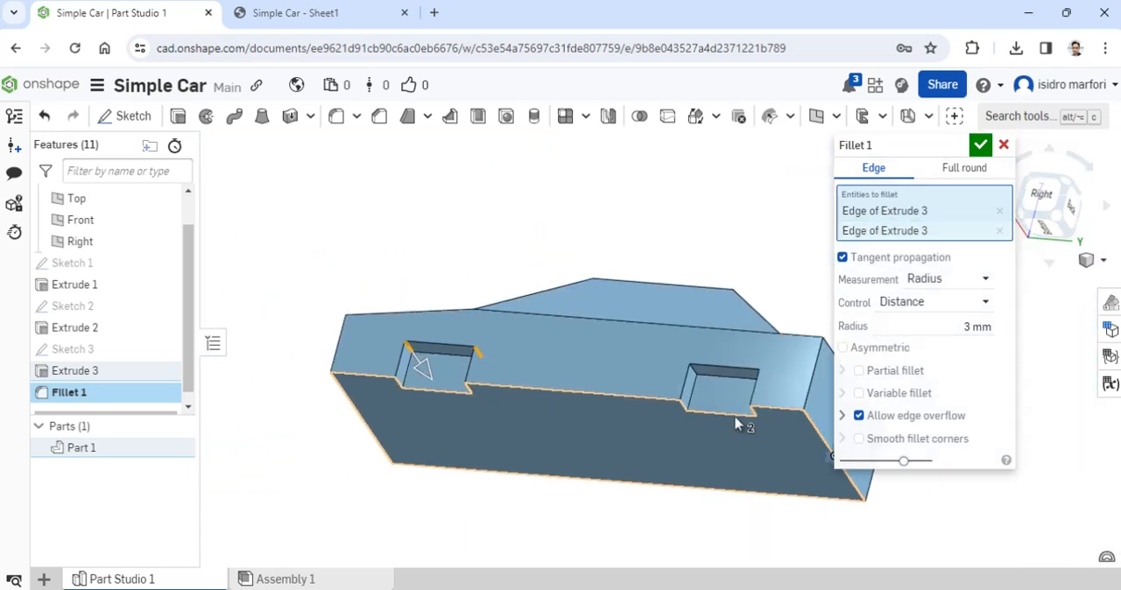
scroll(736, 419, up, 3)
click(648, 386)
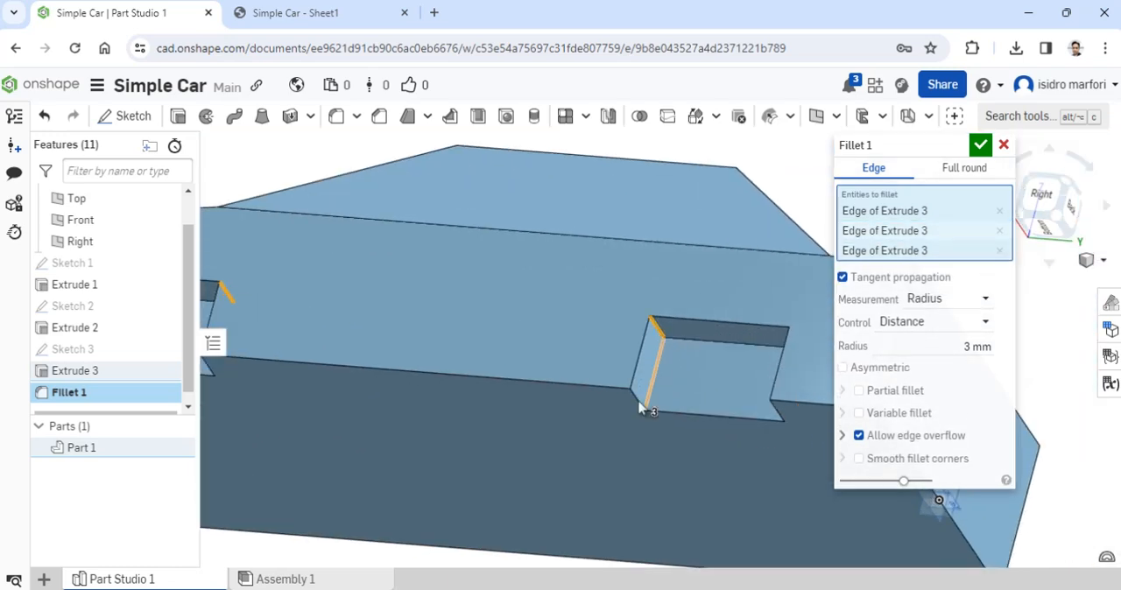
right_drag(641, 419, 676, 415)
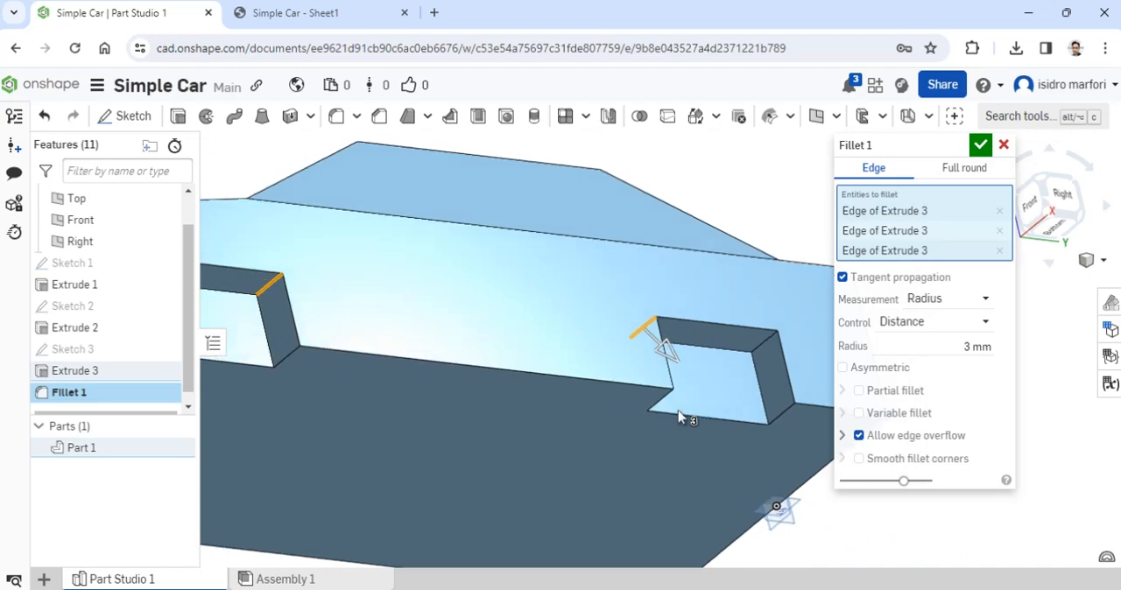
click(764, 332)
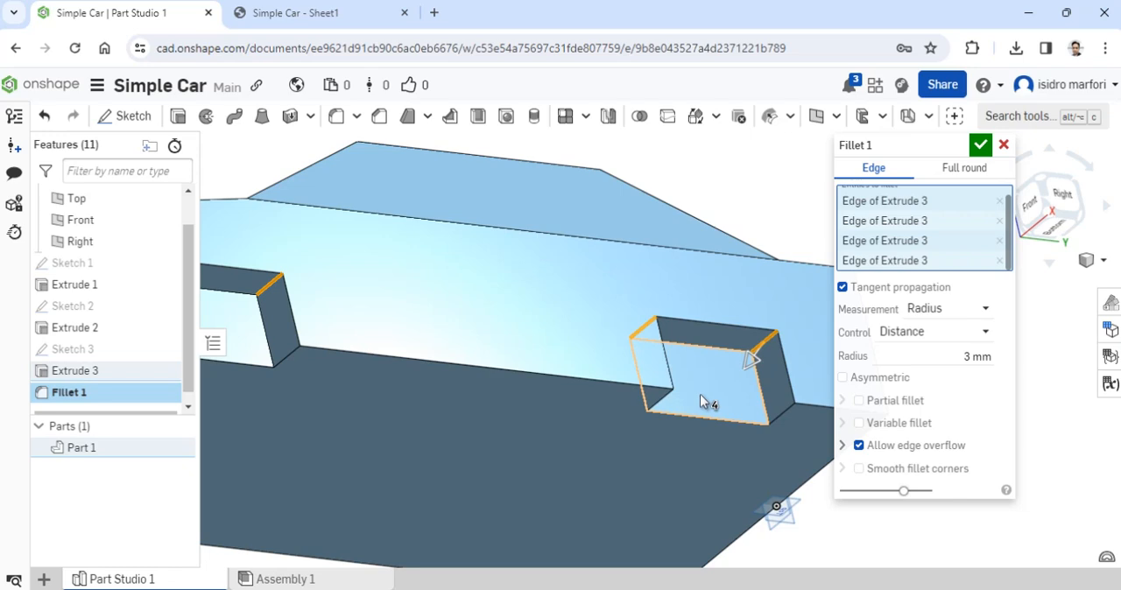
scroll(620, 293, down, 3)
right_drag(621, 294, 609, 324)
click(916, 356)
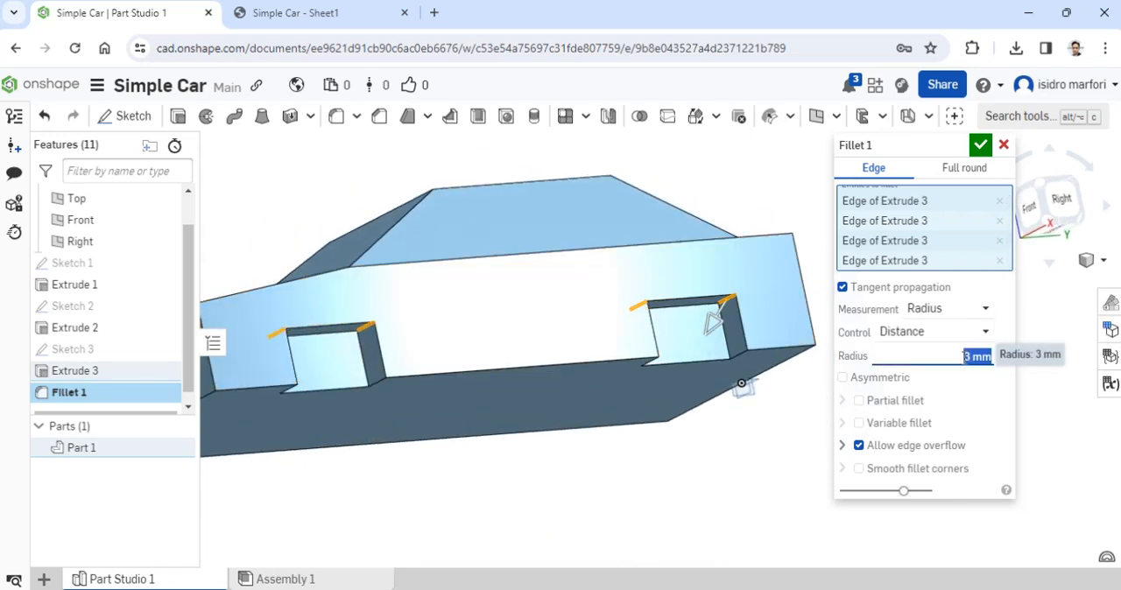
text(3)
key(Return)
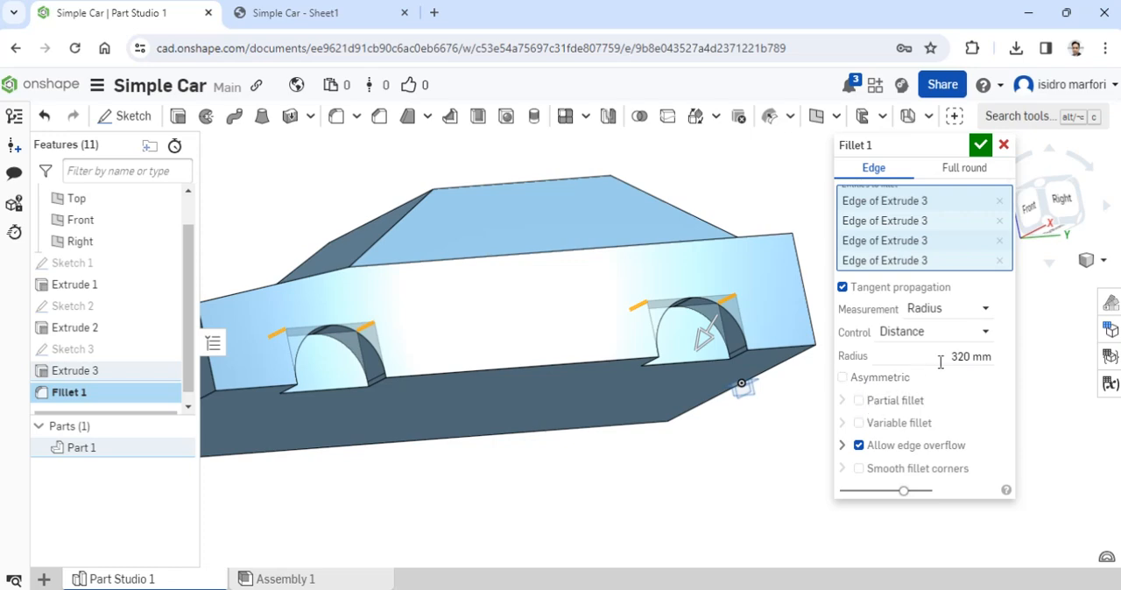
click(978, 148)
Inspect the rounded wheel arches and measure the distance between the car's side face and the front arch's inner face.
scroll(713, 421, up, 3)
mouse_move(713, 420)
right_down()
mouse_move(692, 416)
mouse_move(707, 415)
right_up()
scroll(696, 406, down, 5)
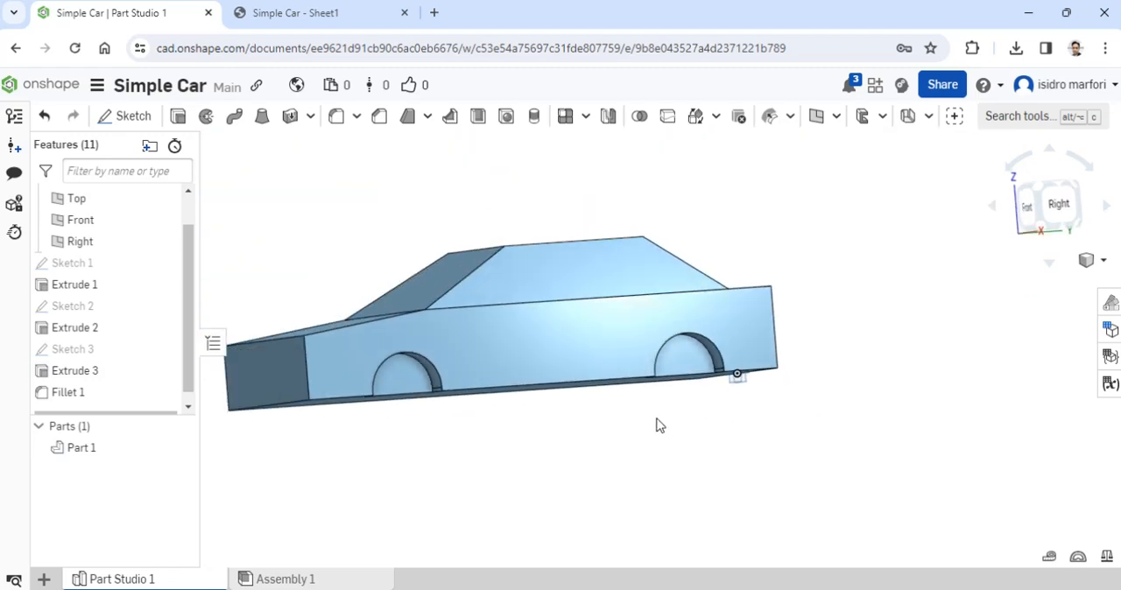
scroll(374, 395, up, 3)
mouse_move(496, 429)
right_down()
mouse_move(497, 398)
mouse_move(496, 436)
mouse_move(510, 450)
mouse_move(500, 433)
right_up()
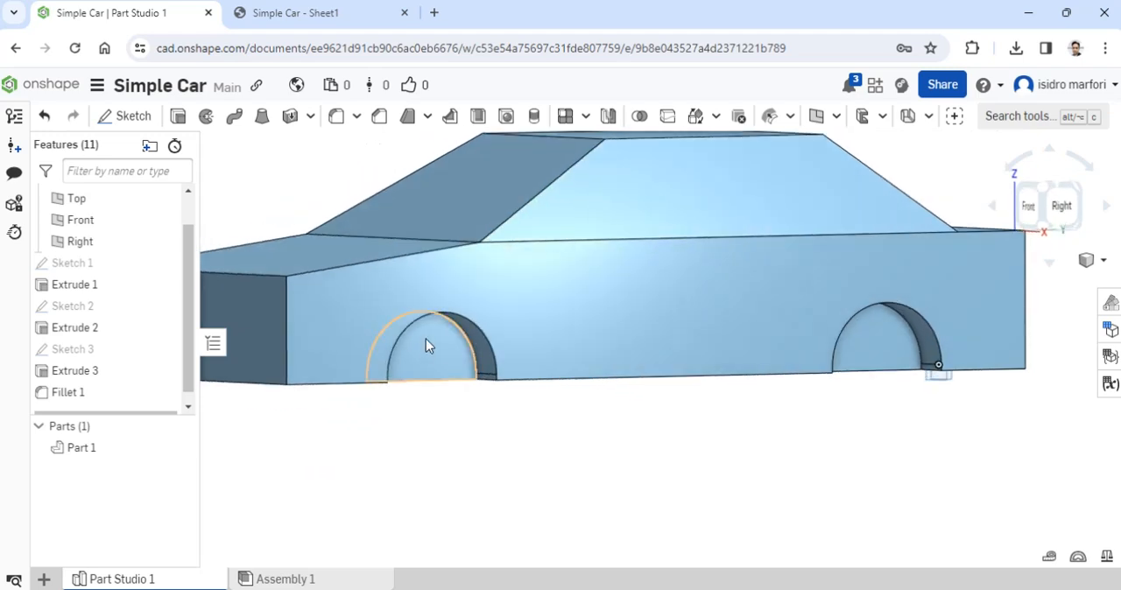
right_drag(518, 442, 516, 430)
click(549, 320)
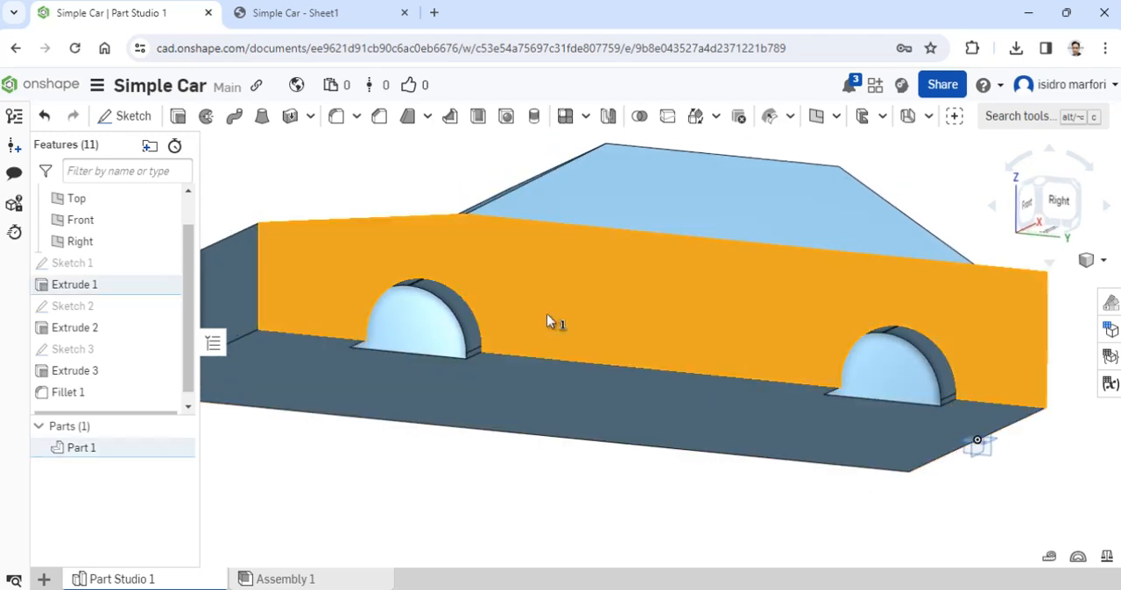
click(418, 342)
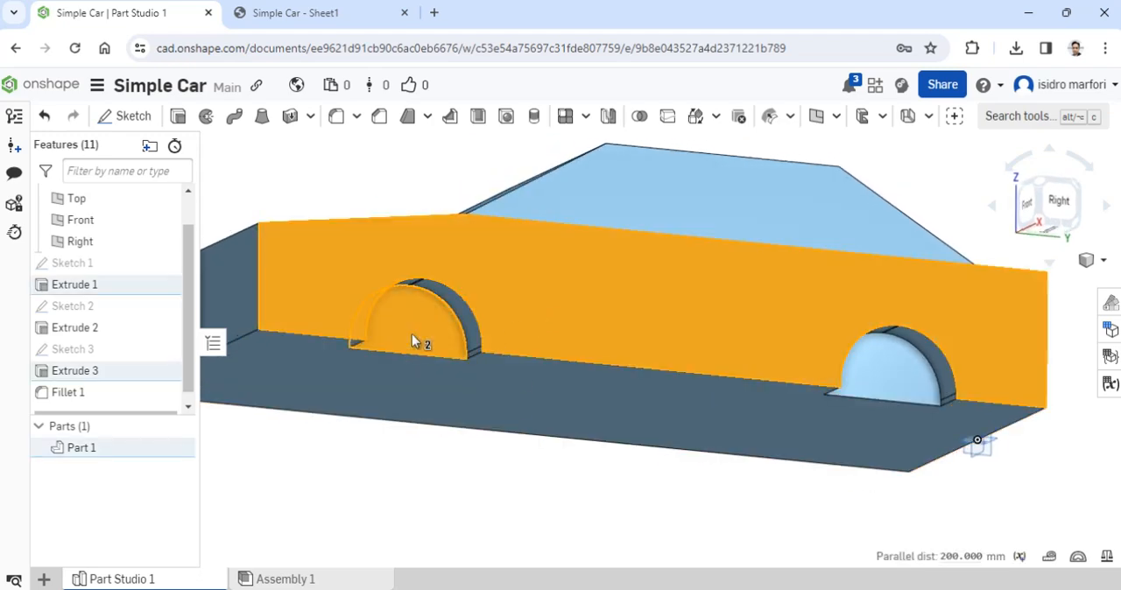
click(403, 469)
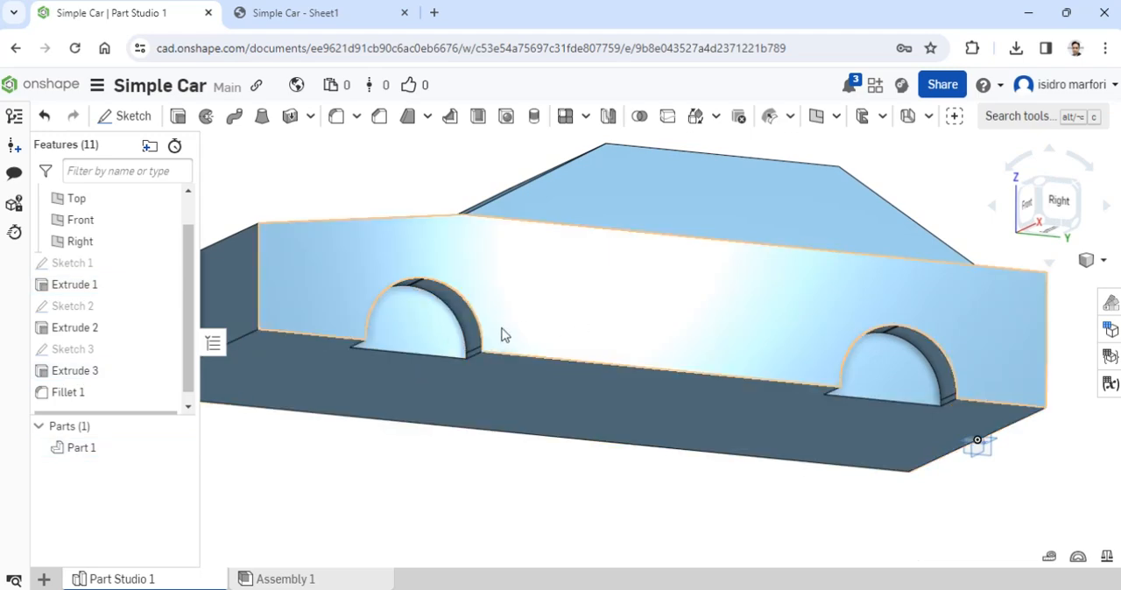
Sketch two circles on the body's side face centred on the wheel arches, about 561 mm diameter at the front and 542 mm at the rear.
click(675, 351)
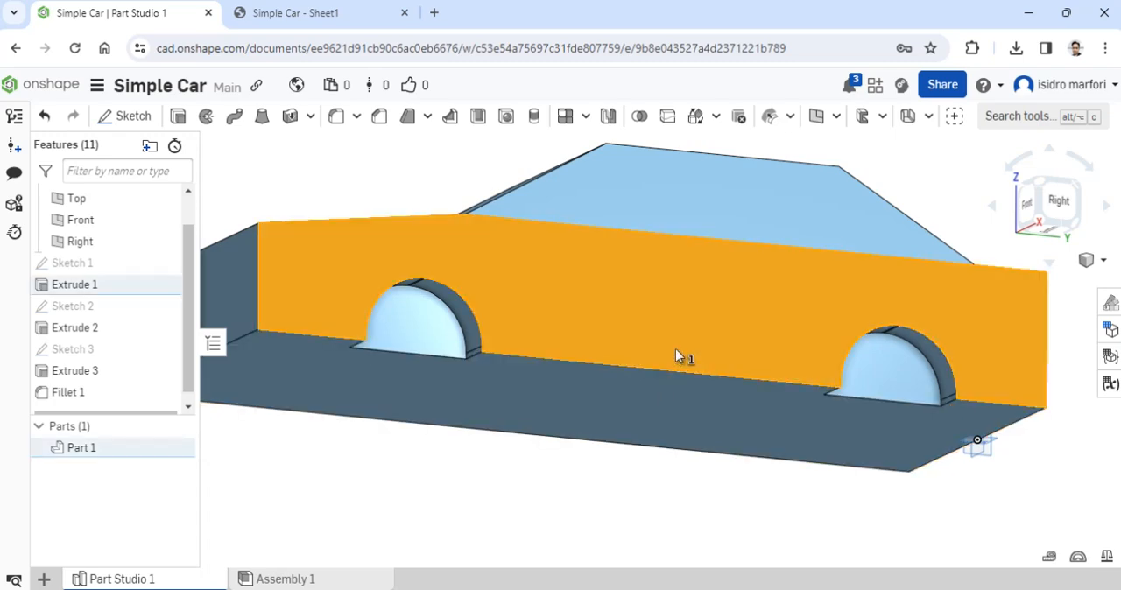
click(125, 121)
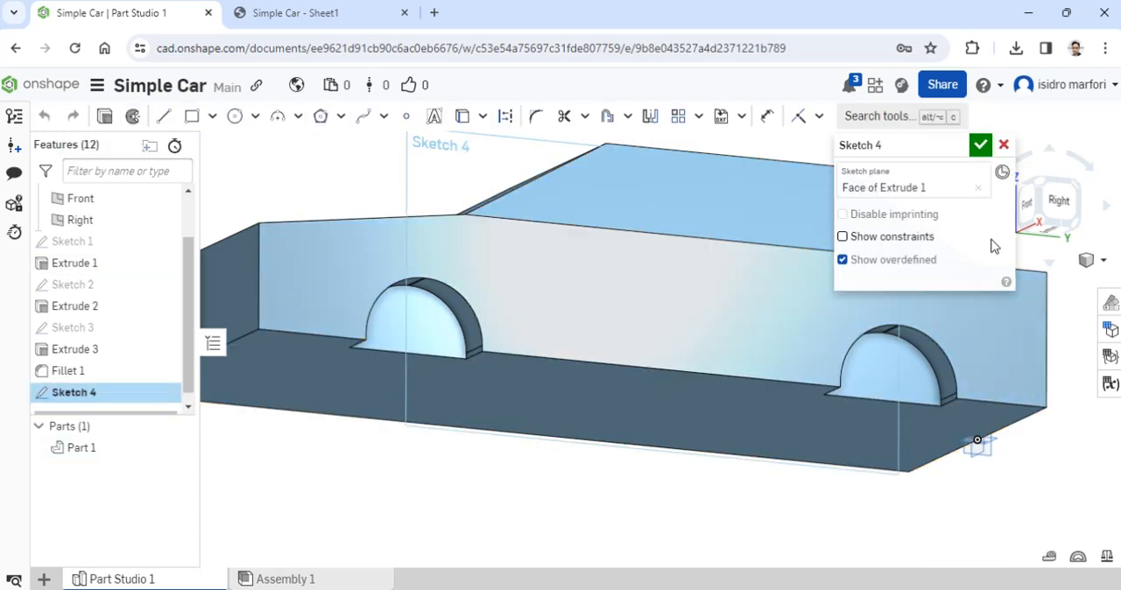
click(1058, 204)
click(235, 117)
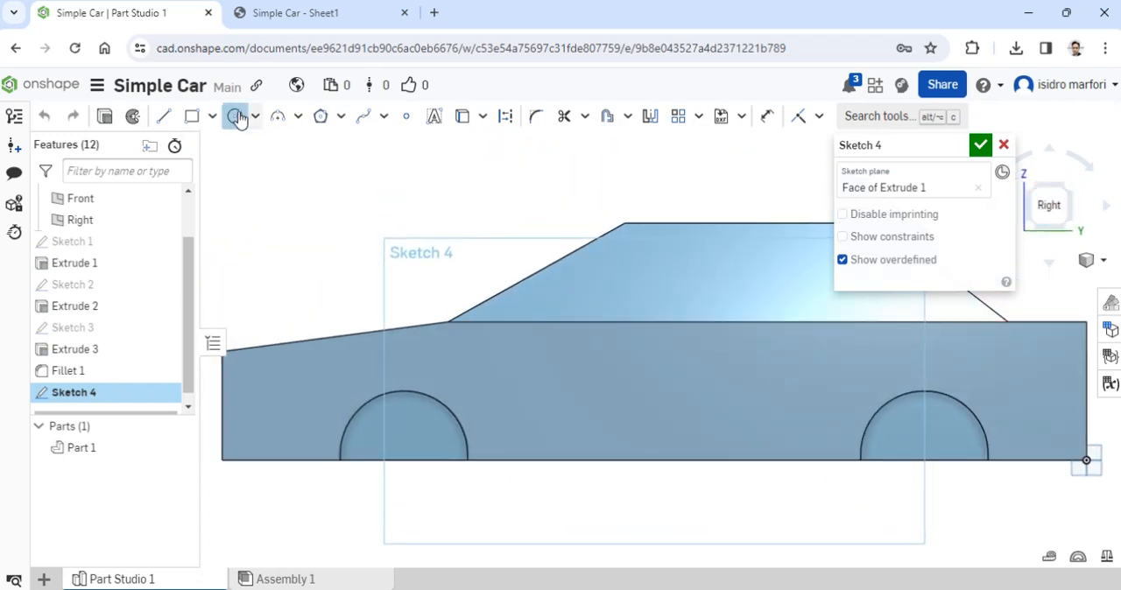
click(407, 451)
click(445, 416)
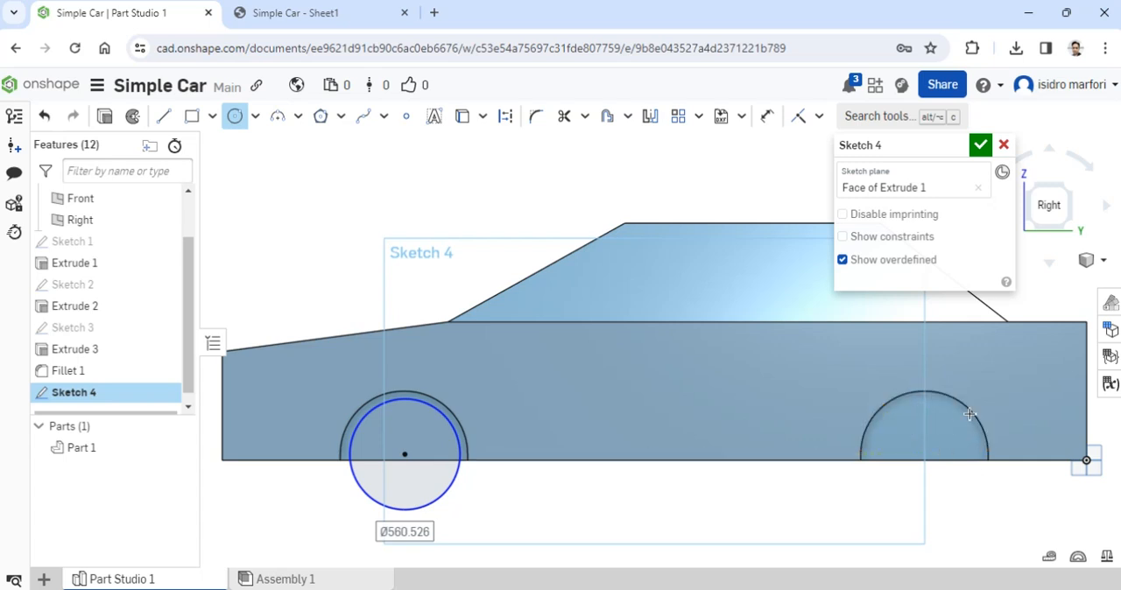
click(927, 453)
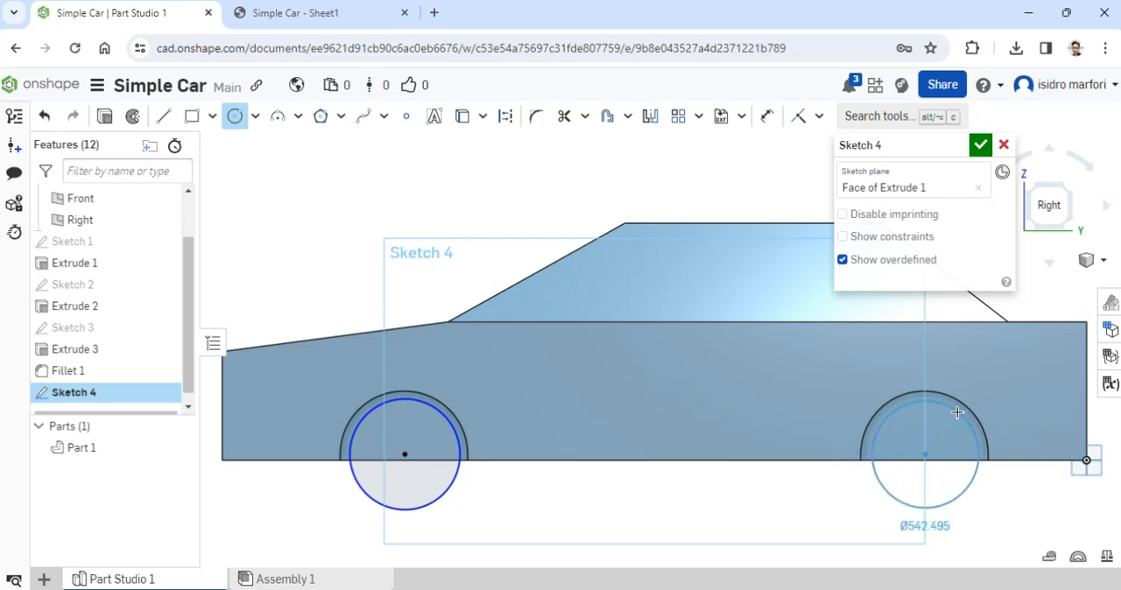
click(957, 412)
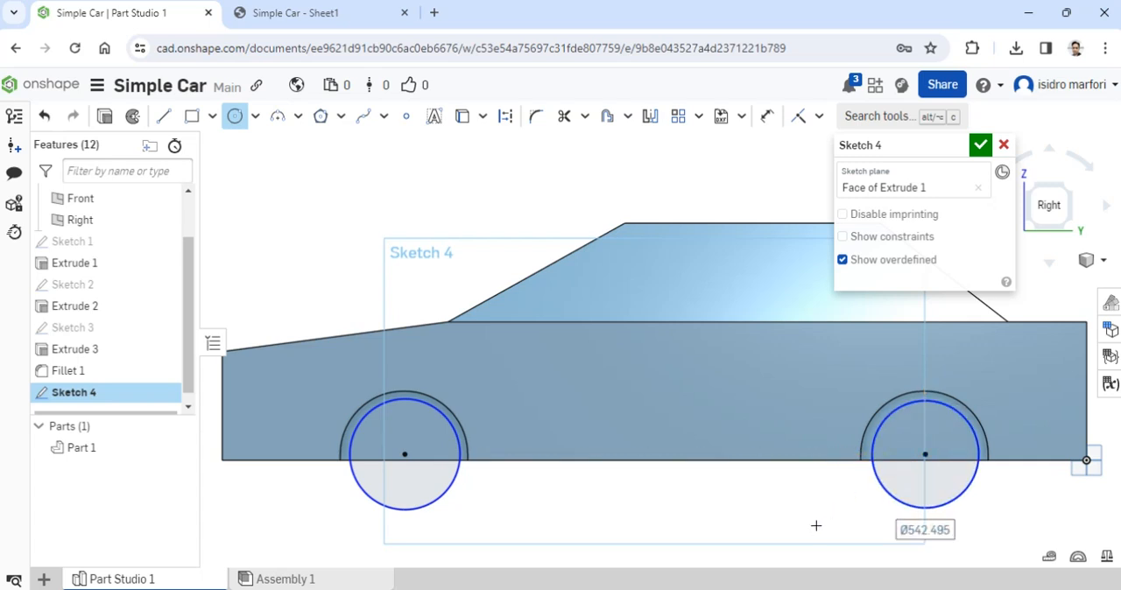
key(Escape)
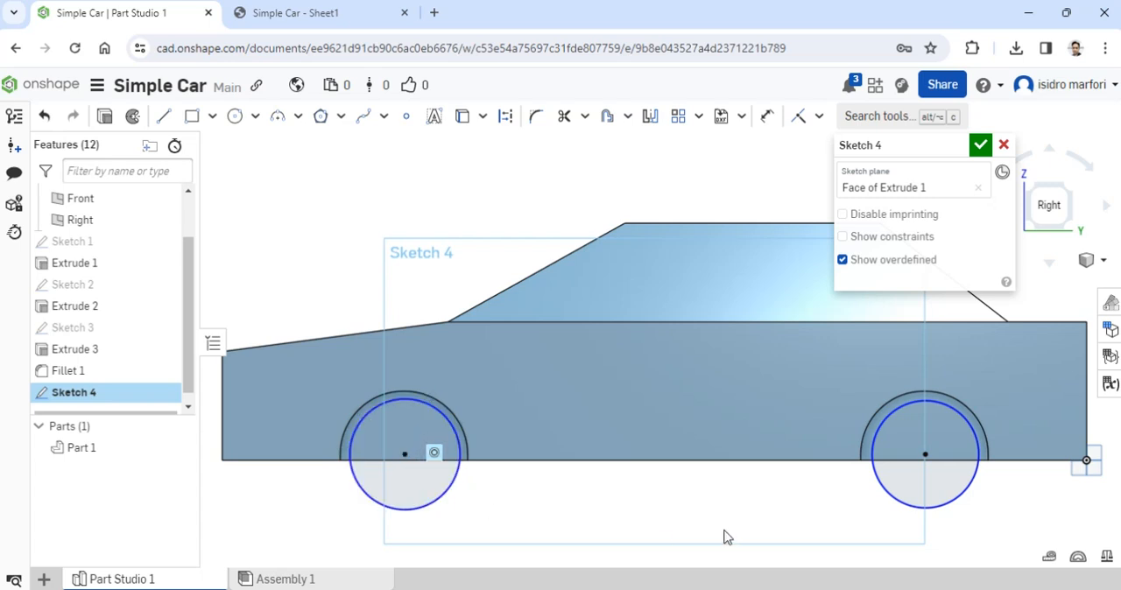
Constrain the front and rear wheel circles to be equal in size.
click(878, 478)
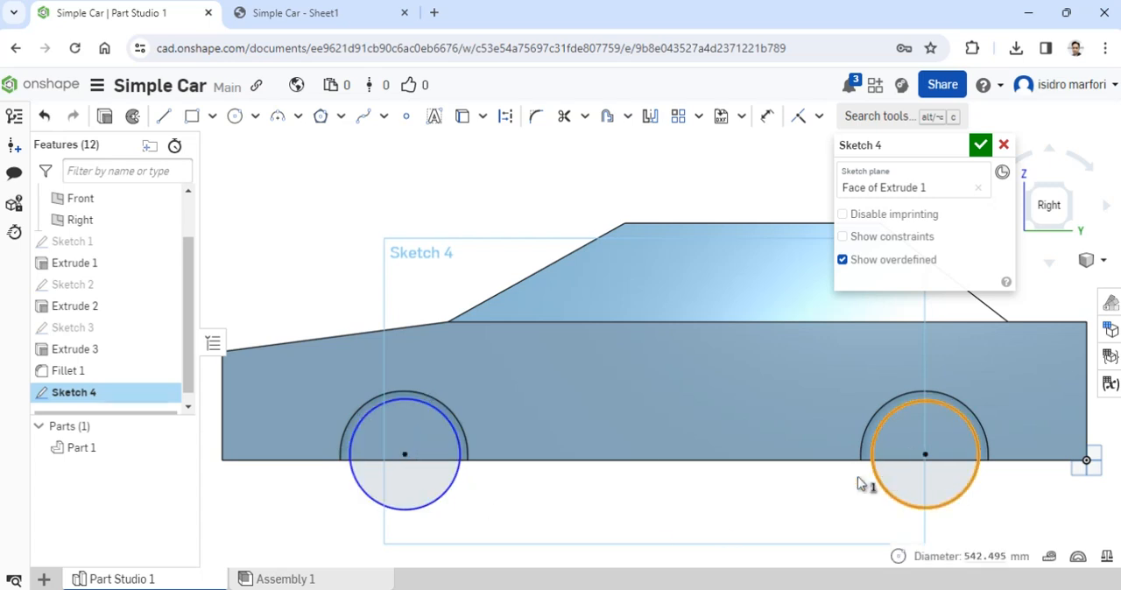
click(446, 495)
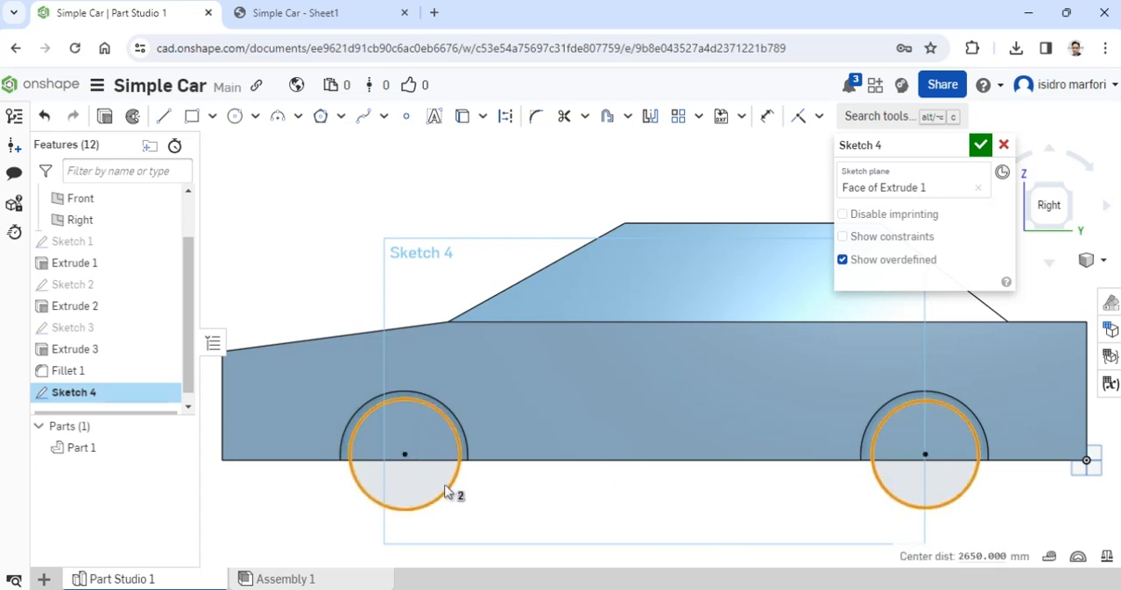
click(819, 117)
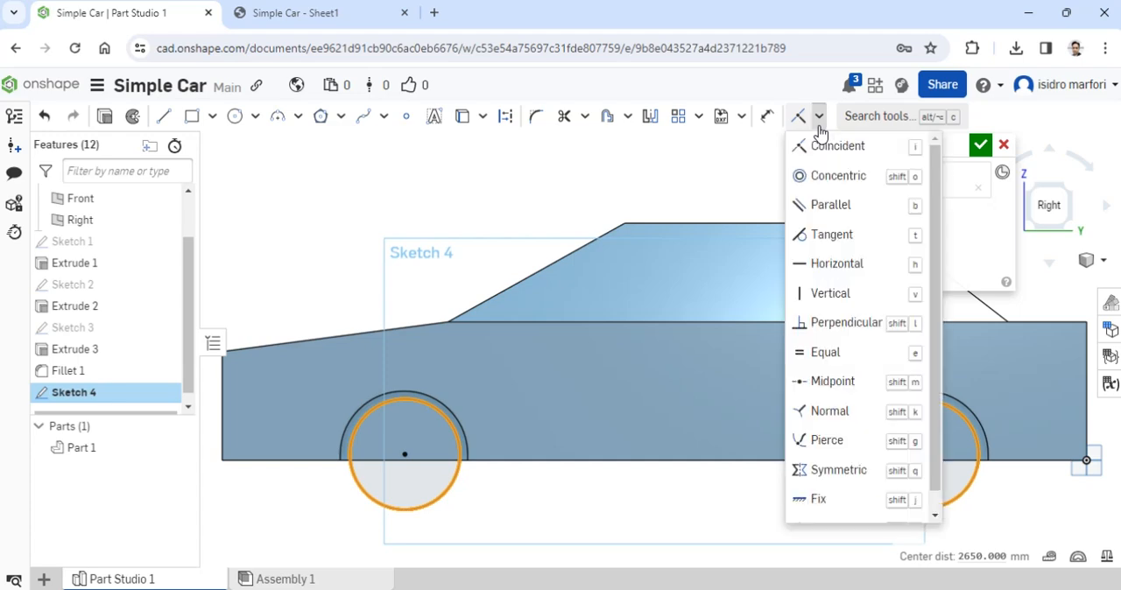
click(832, 355)
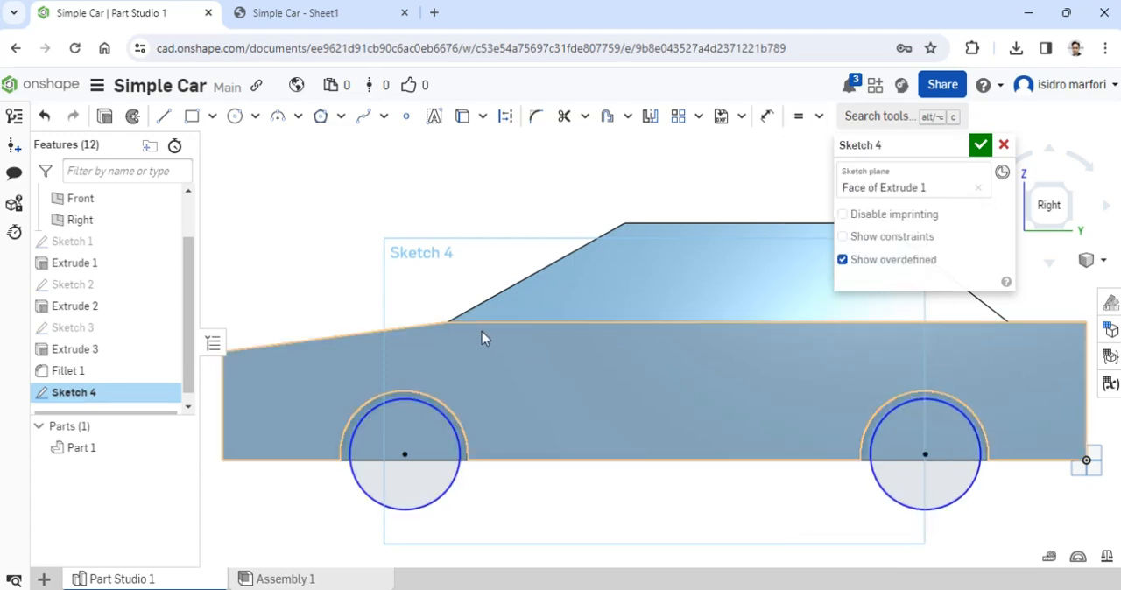
Dimension the front wheel circle with a diameter of 600 mm.
click(766, 116)
click(457, 484)
click(613, 502)
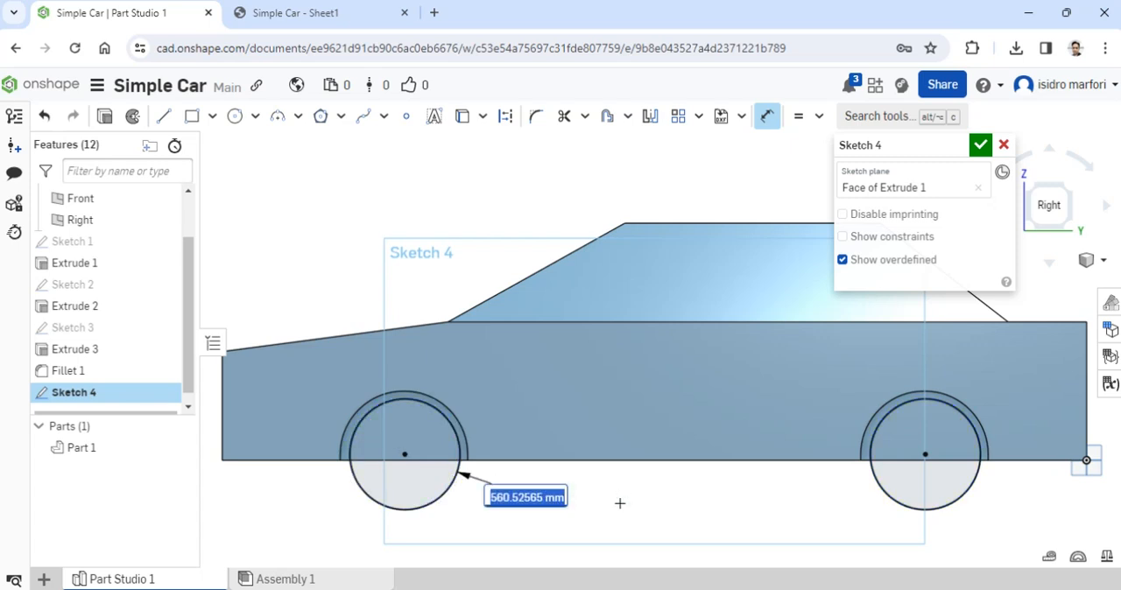
text(600)
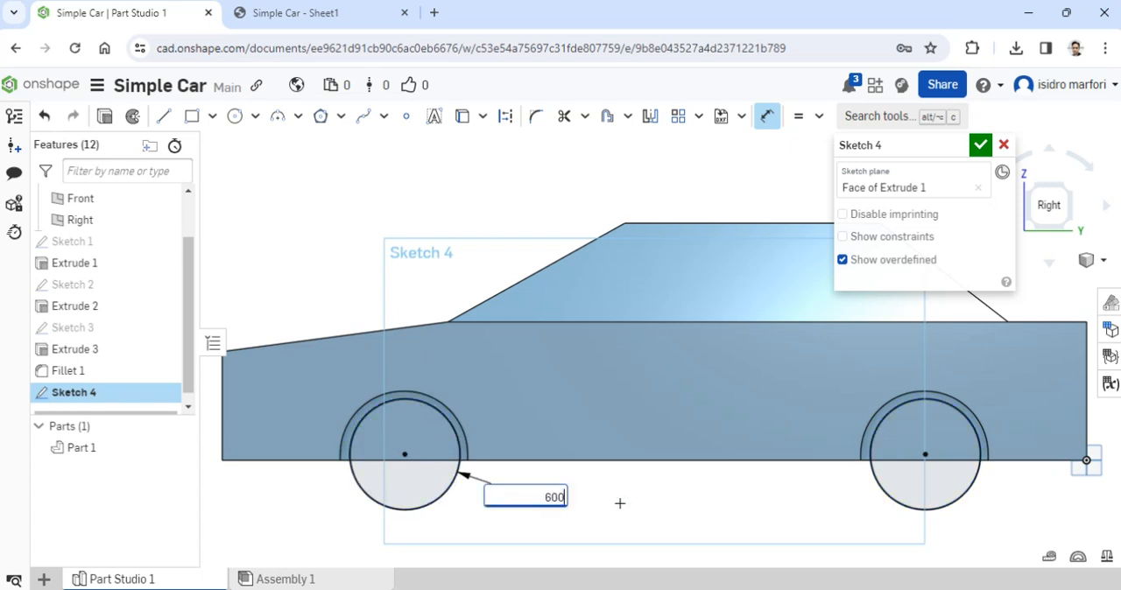
key(Return)
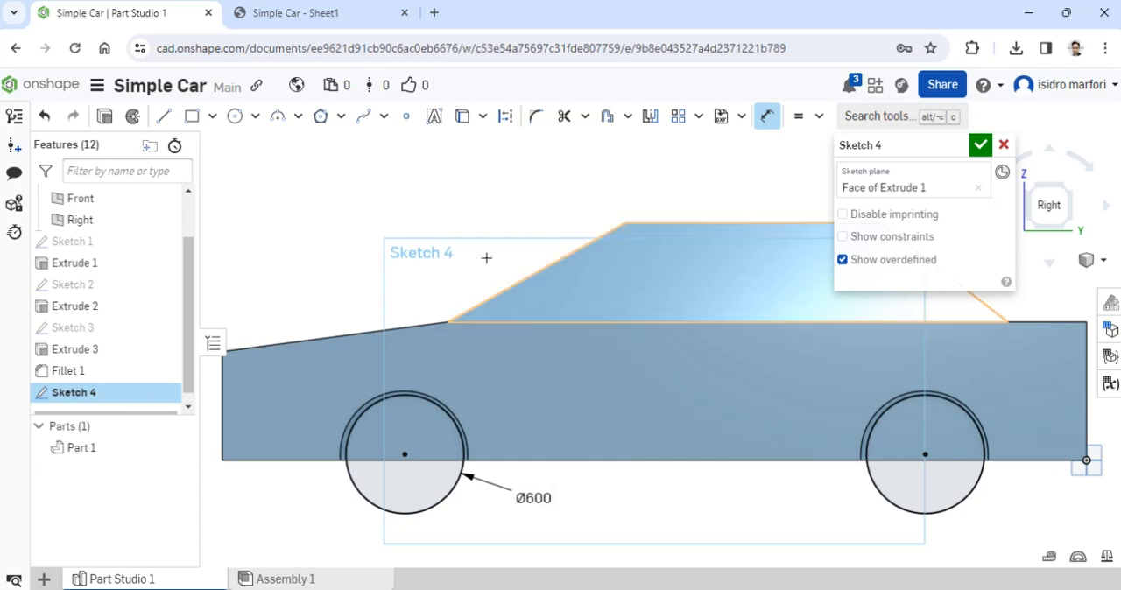
Set up a blind extrude of both wheel circles as new parts, 200 mm deep and reversed into the car body.
click(110, 123)
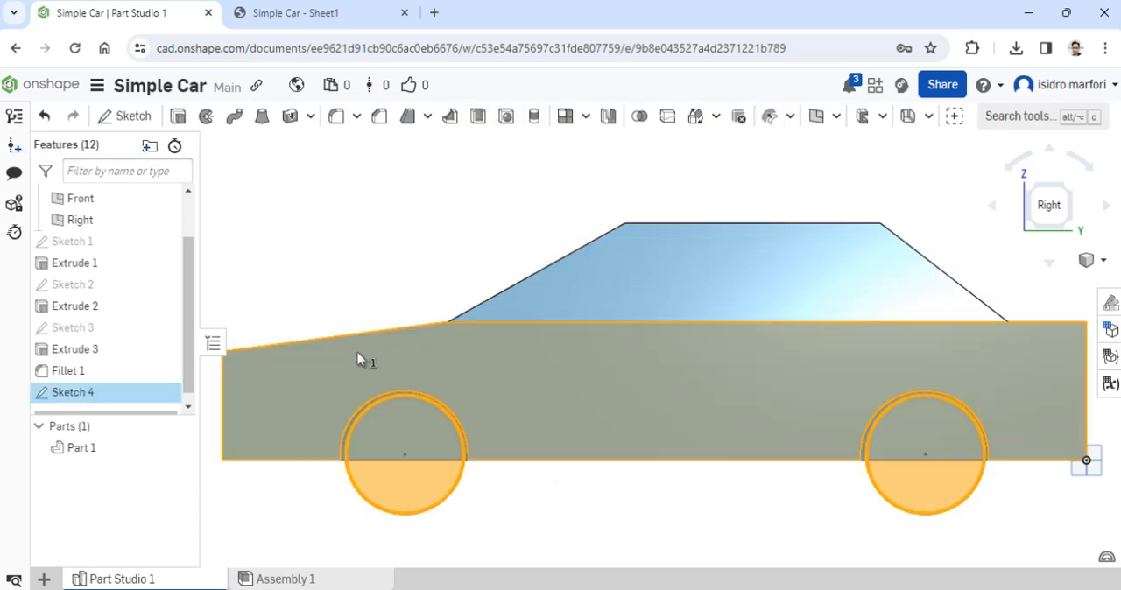
right_drag(578, 437, 601, 430)
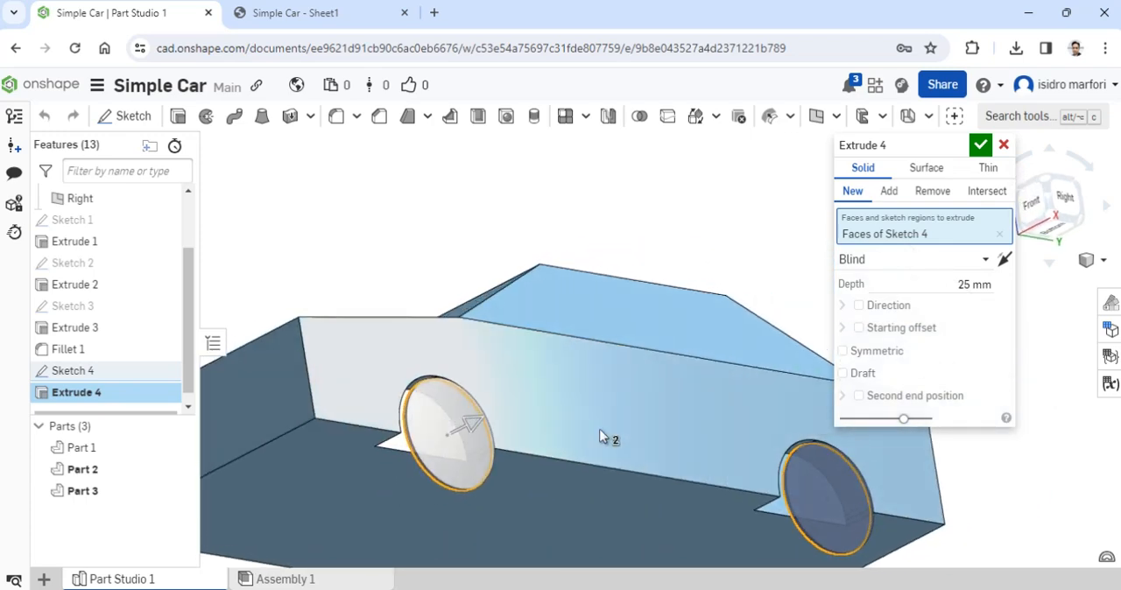
click(970, 287)
text(2)
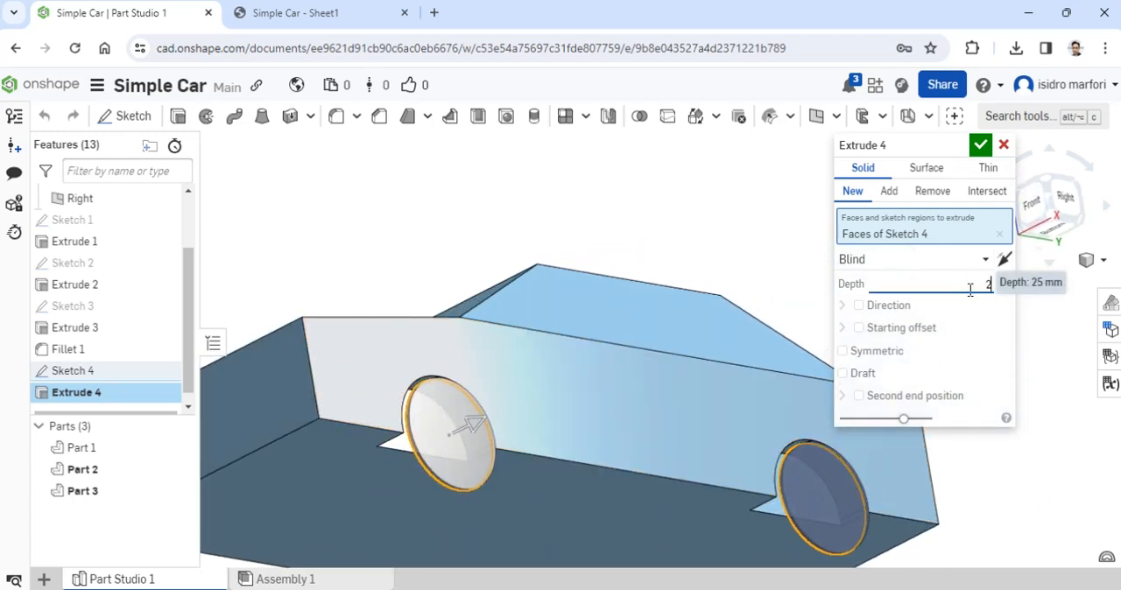
text(00)
key(Return)
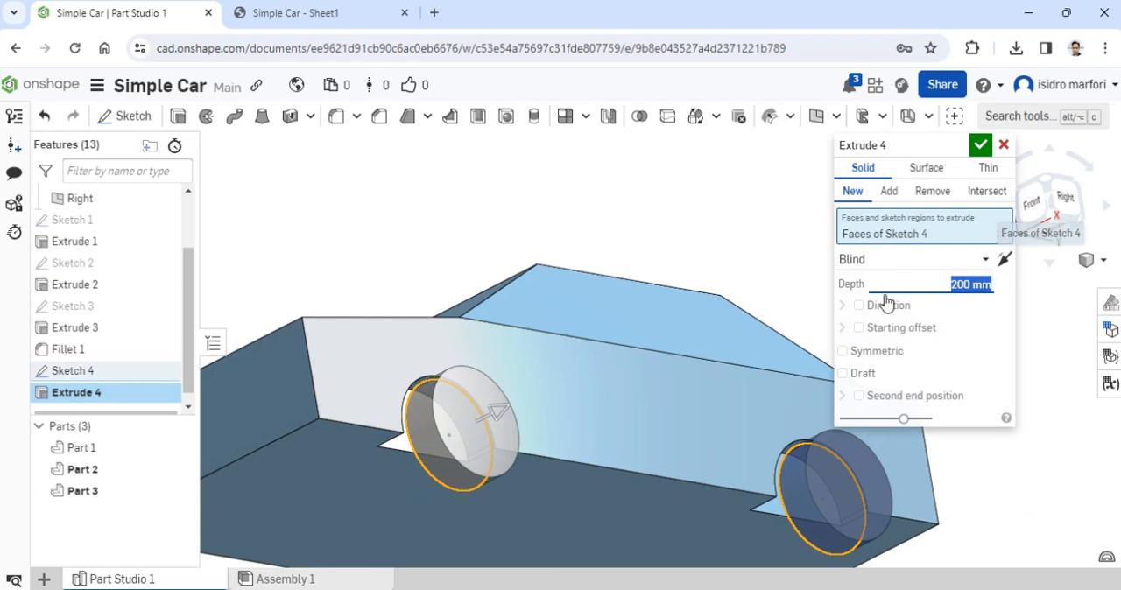
click(1004, 259)
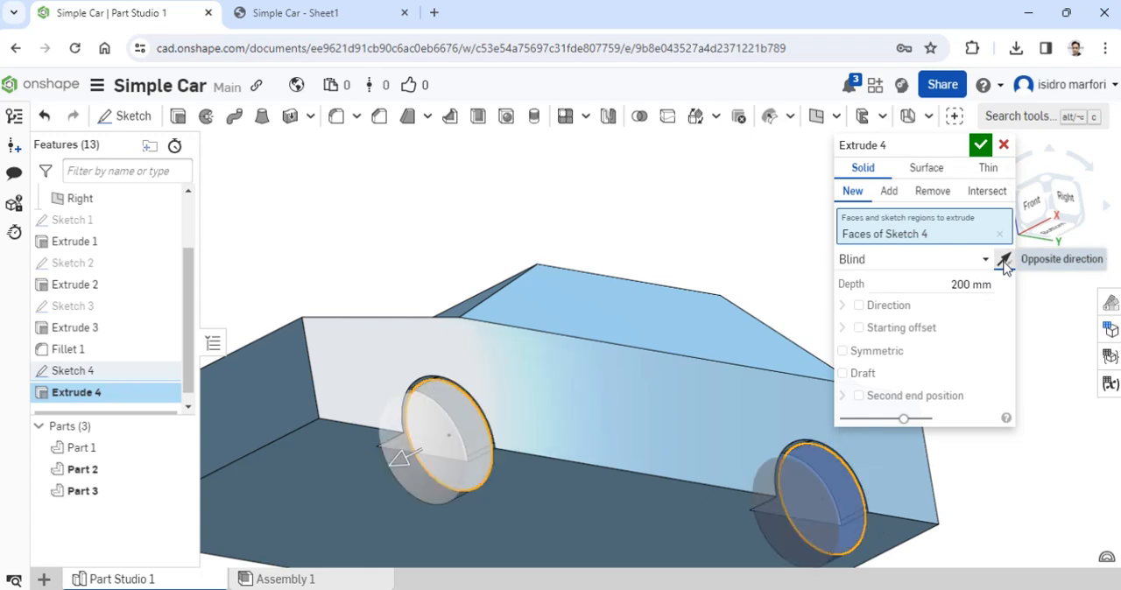
click(1004, 261)
click(1004, 261)
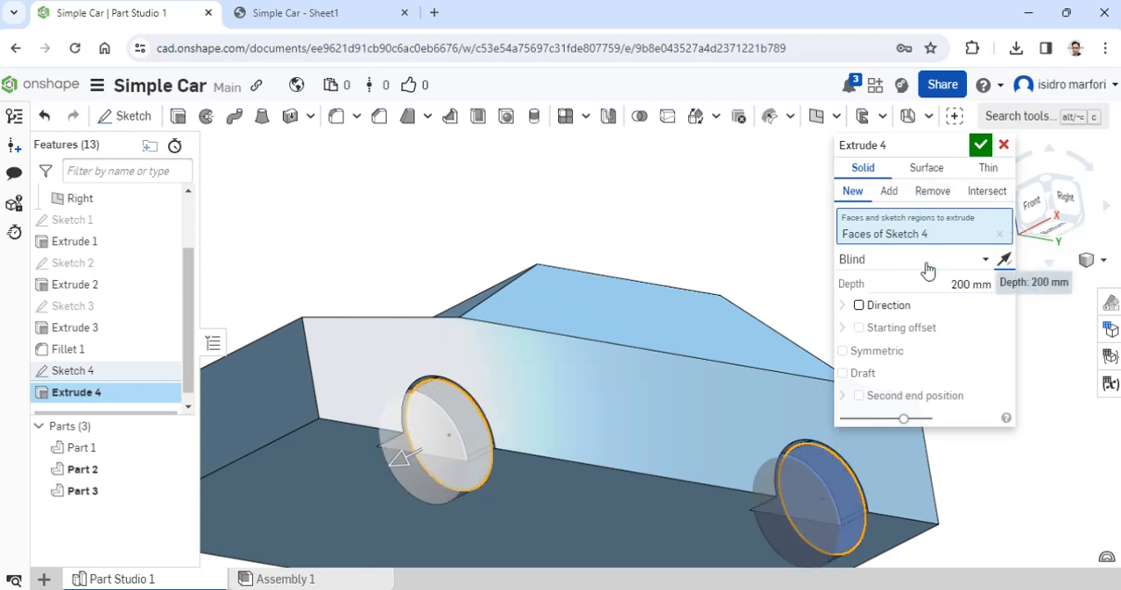
Change the wheel extrude's end type to Up to face, ending at the front arch's inner face, and create the wheels as New parts.
click(983, 259)
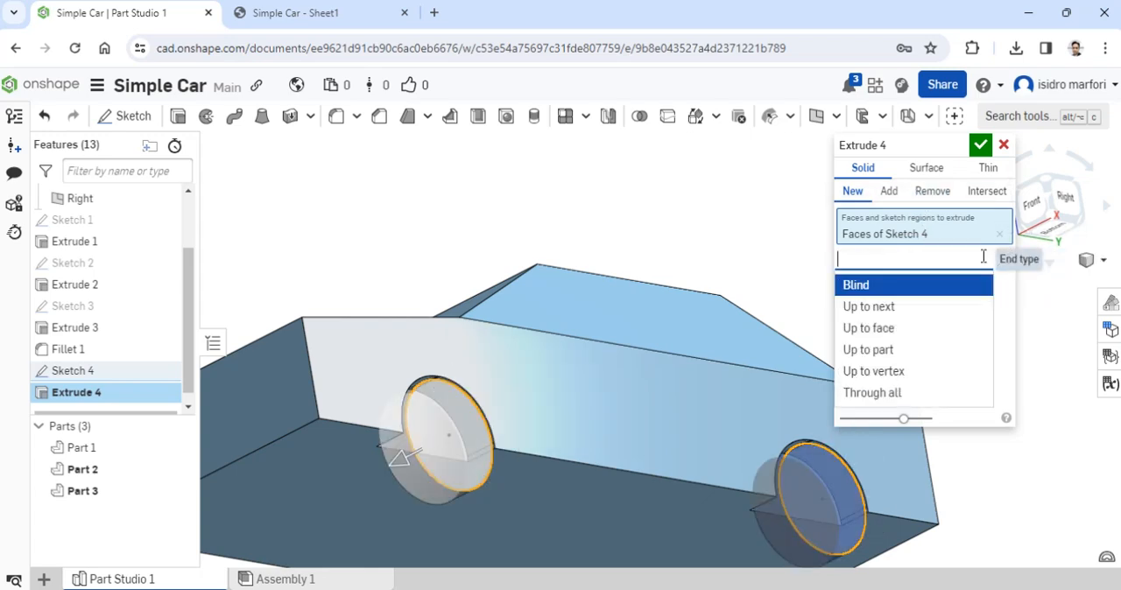
click(931, 336)
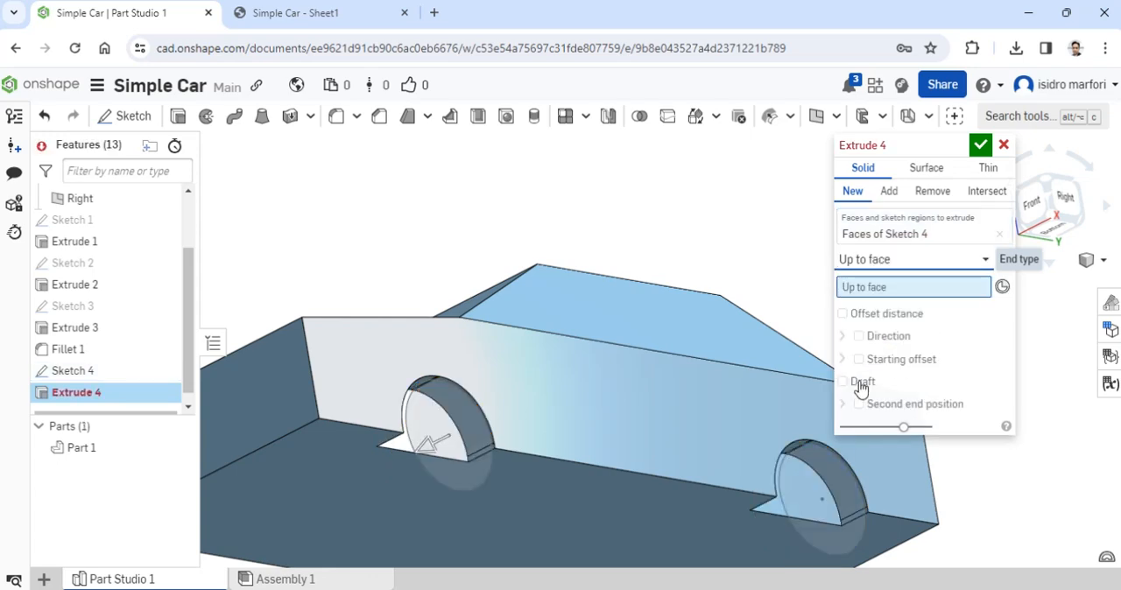
click(406, 448)
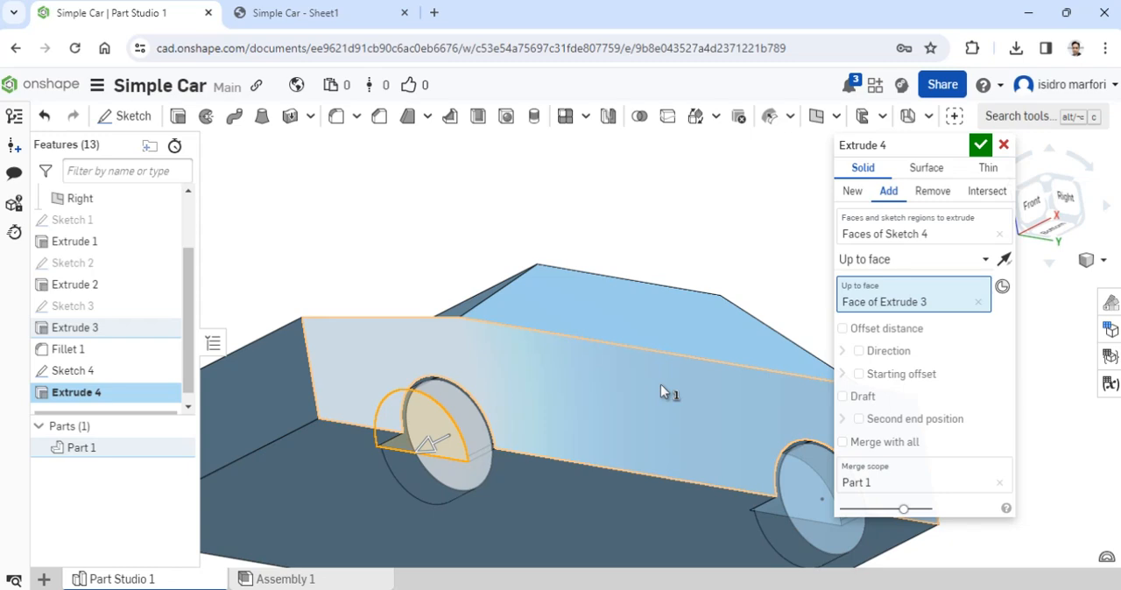
click(852, 192)
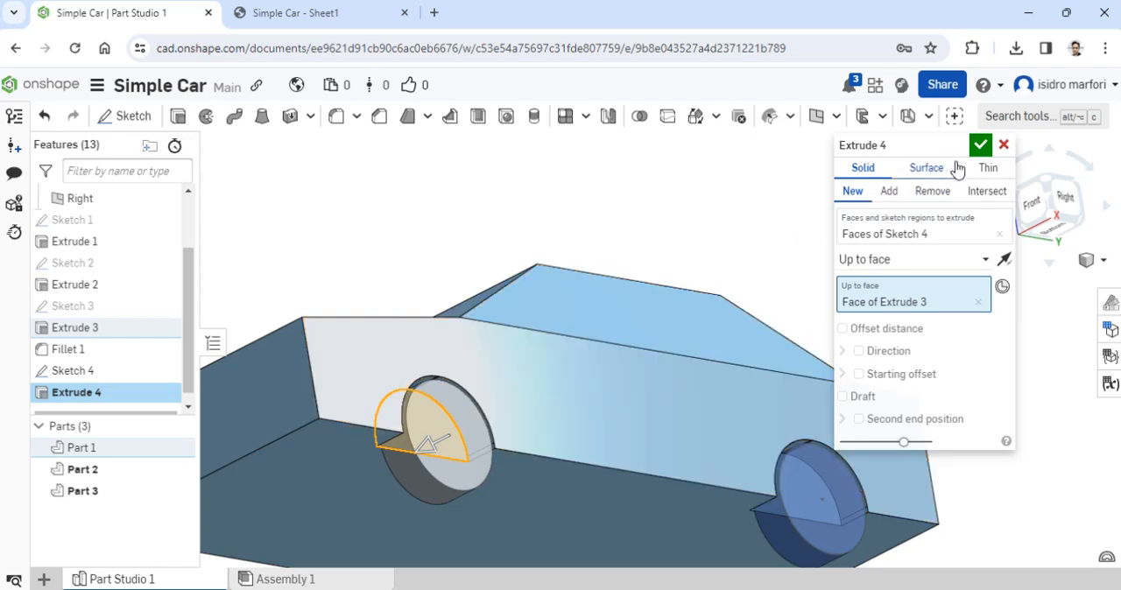
click(980, 145)
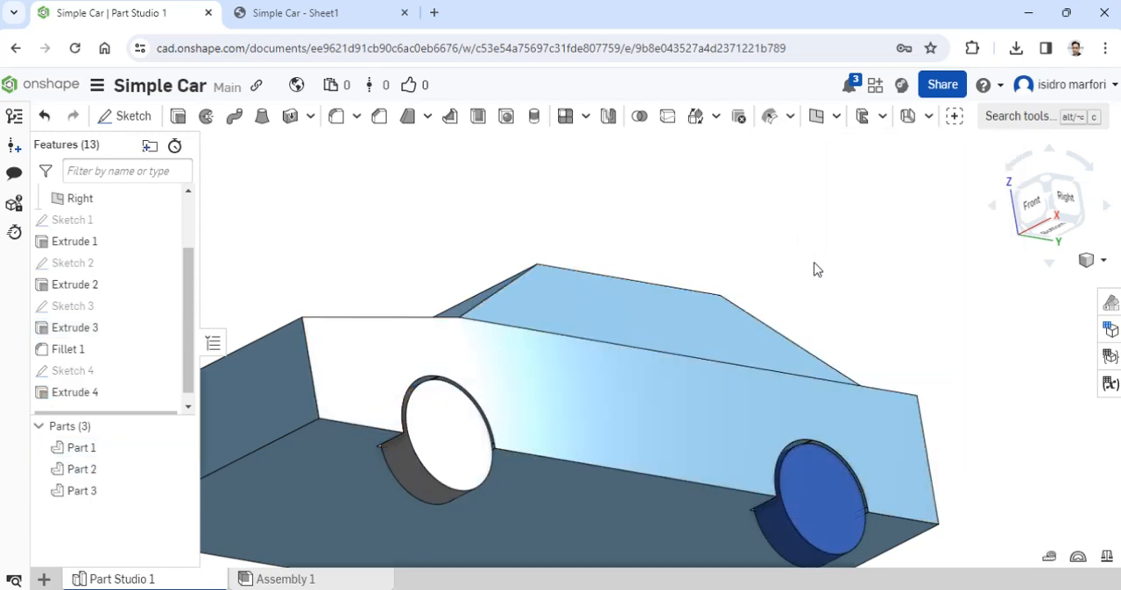
Mirror the front and rear wheel parts about the Right plane using the Add option with Part 1 as merge scope.
scroll(810, 276, down, 5)
right_drag(806, 275, 839, 303)
scroll(843, 335, down, 1)
scroll(844, 336, up, 2)
mouse_move(717, 430)
right_down()
mouse_move(730, 371)
mouse_move(724, 455)
mouse_move(734, 429)
right_up()
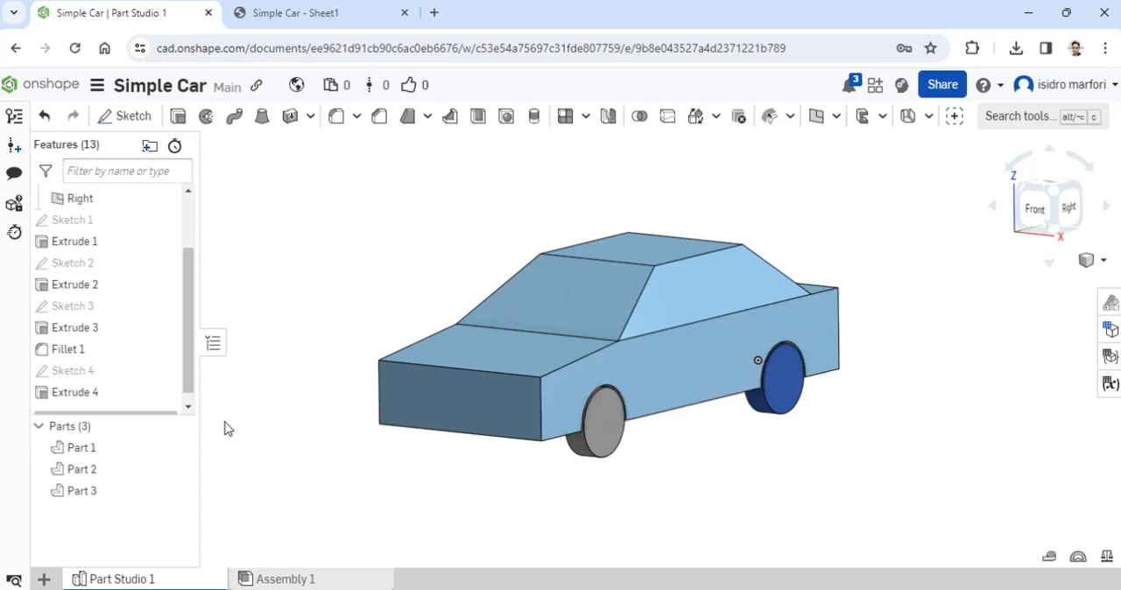
click(609, 117)
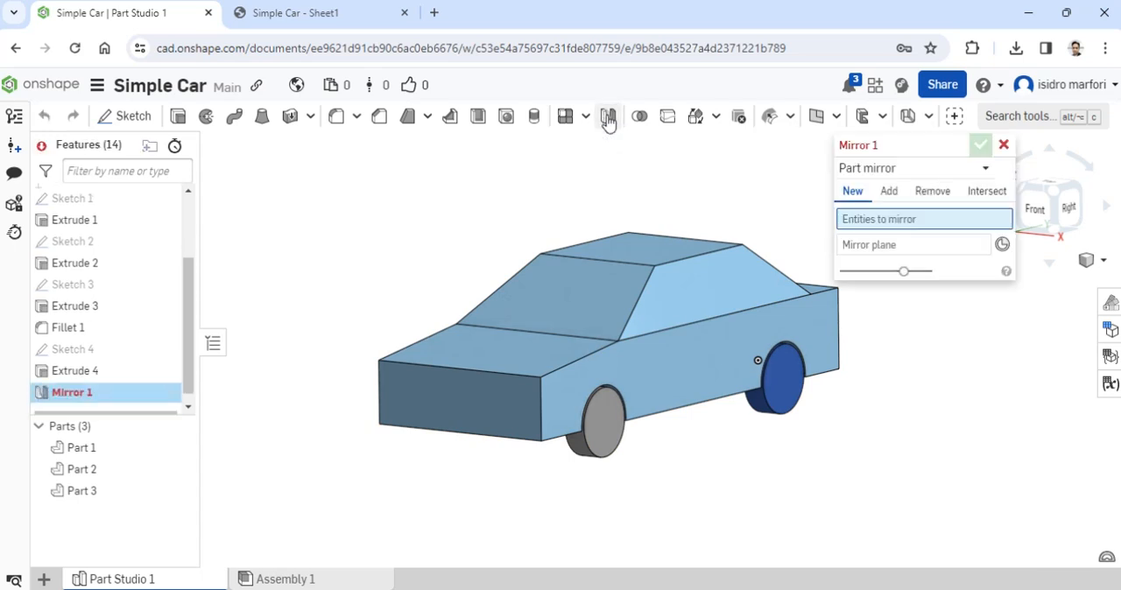
click(620, 426)
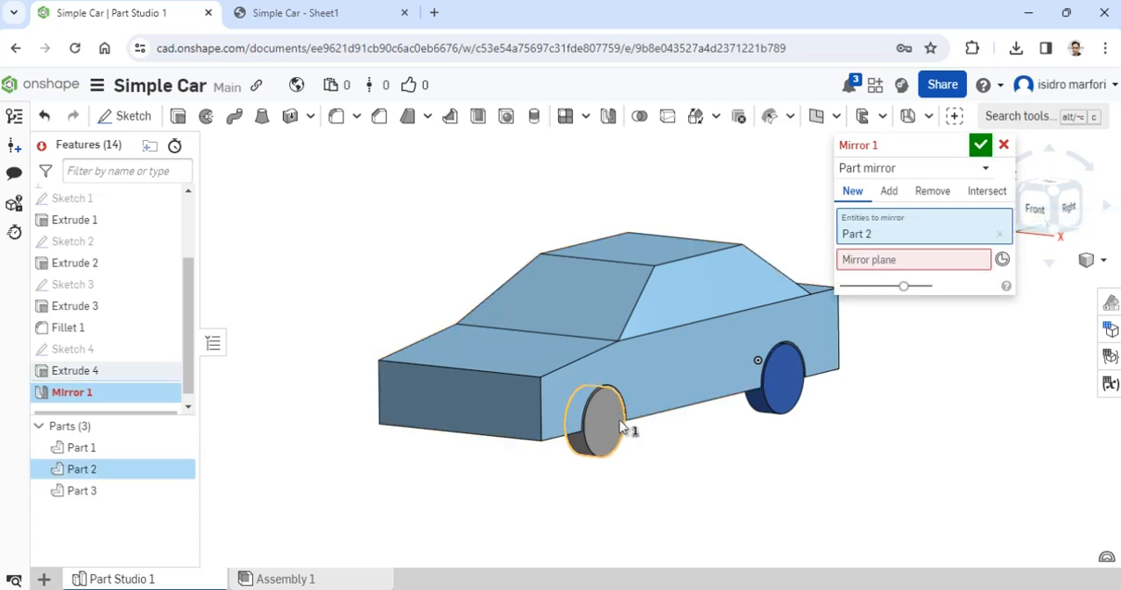
click(788, 398)
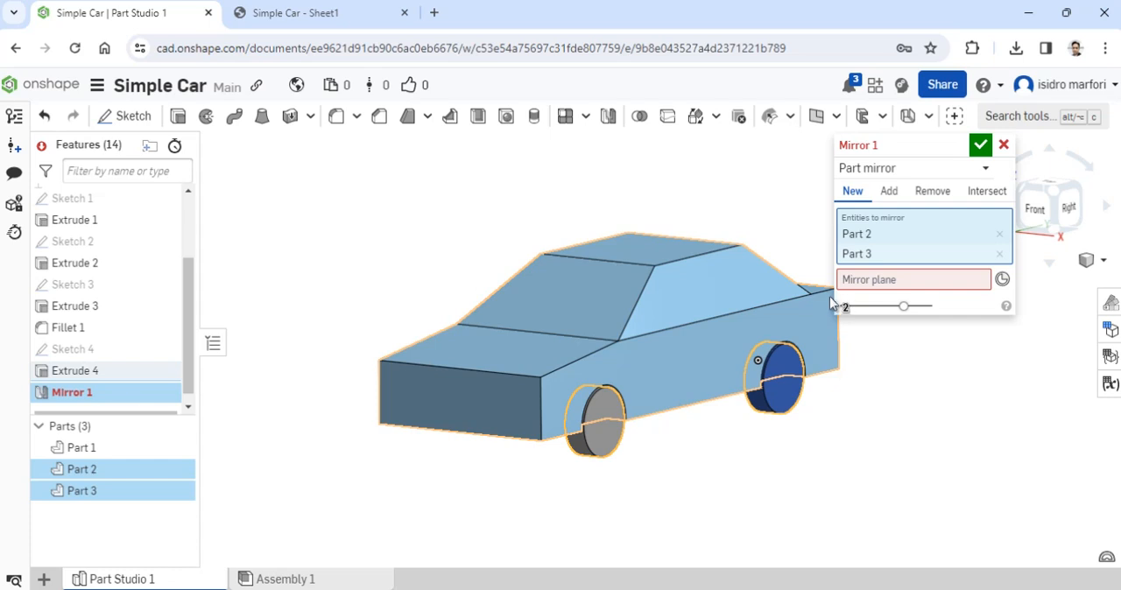
drag(184, 306, 184, 247)
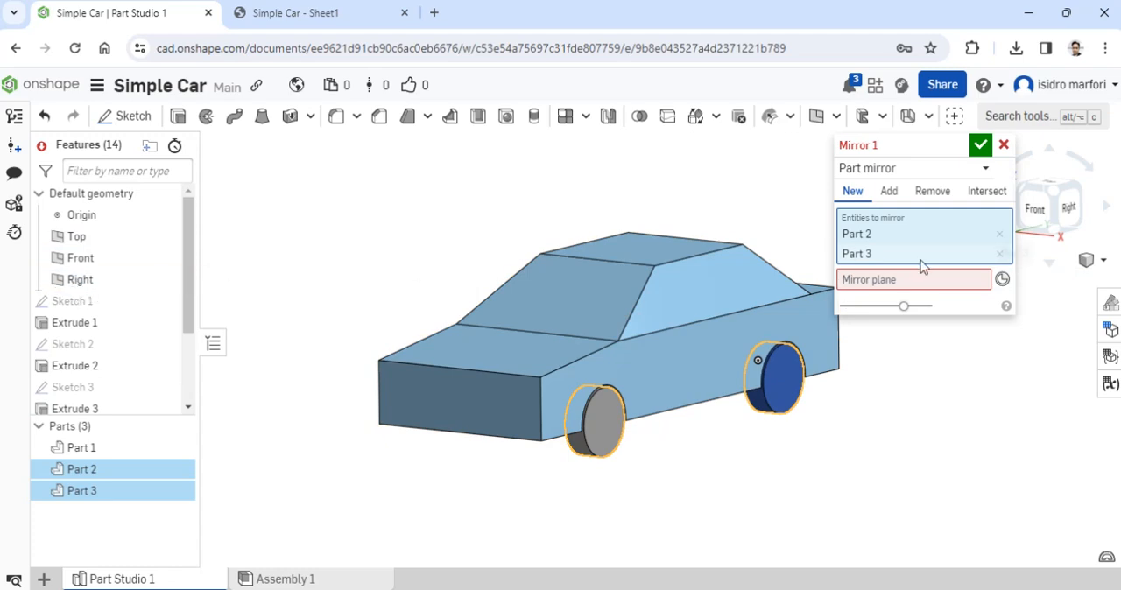
click(904, 282)
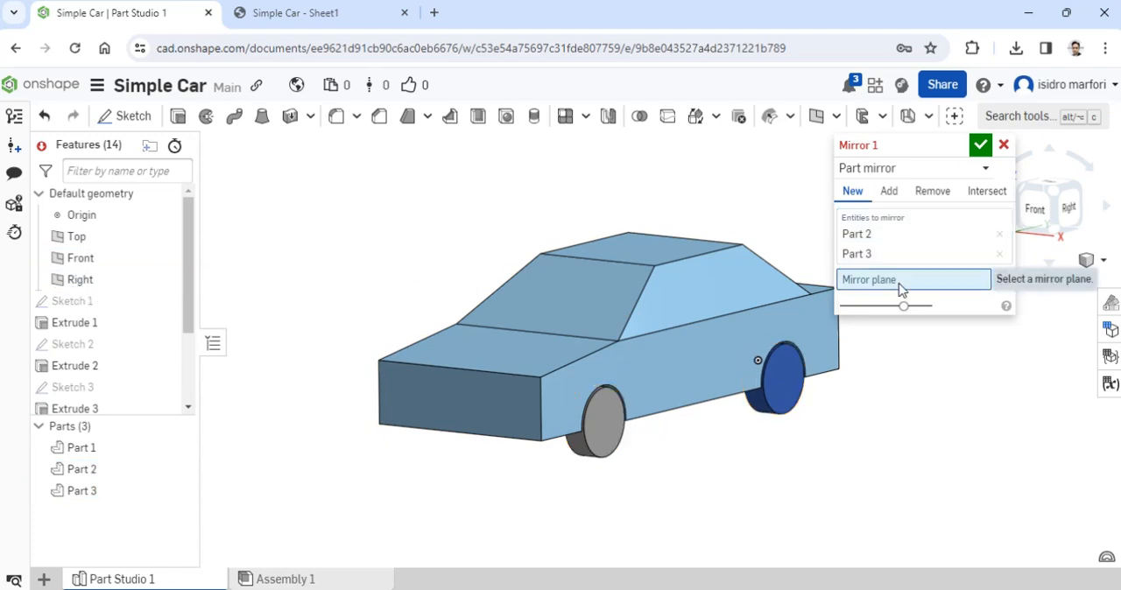
click(79, 282)
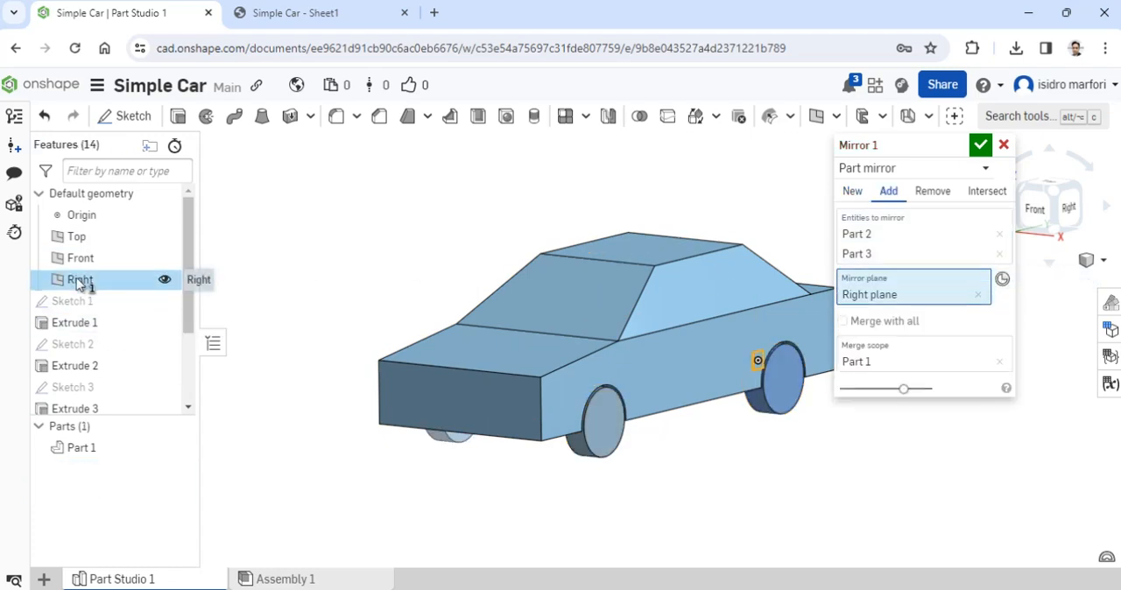
right_drag(363, 480, 447, 460)
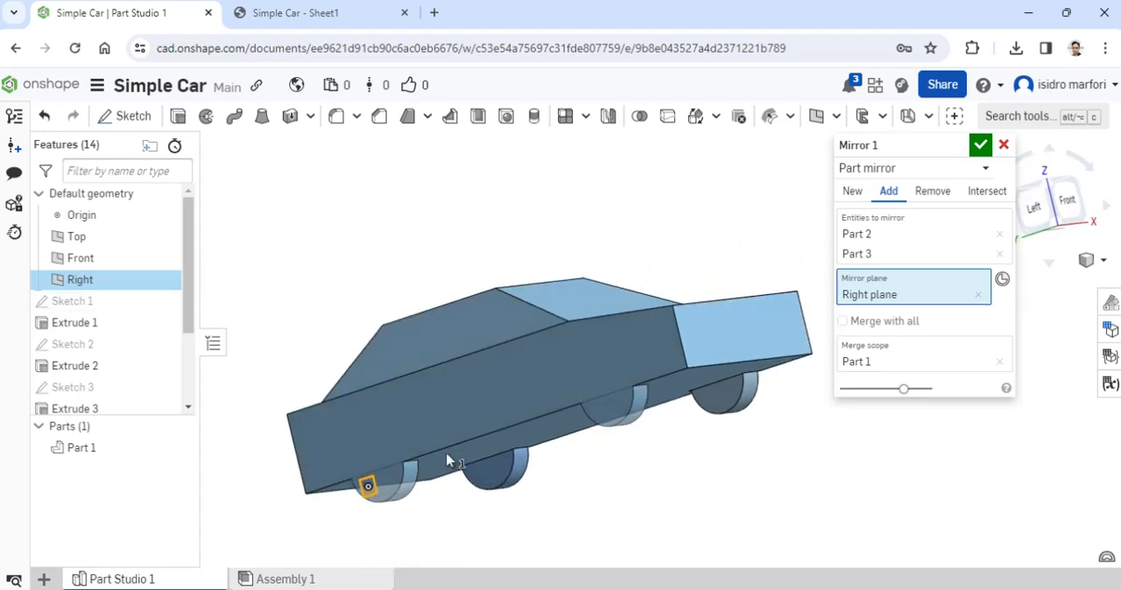
click(980, 147)
right_drag(653, 462, 678, 428)
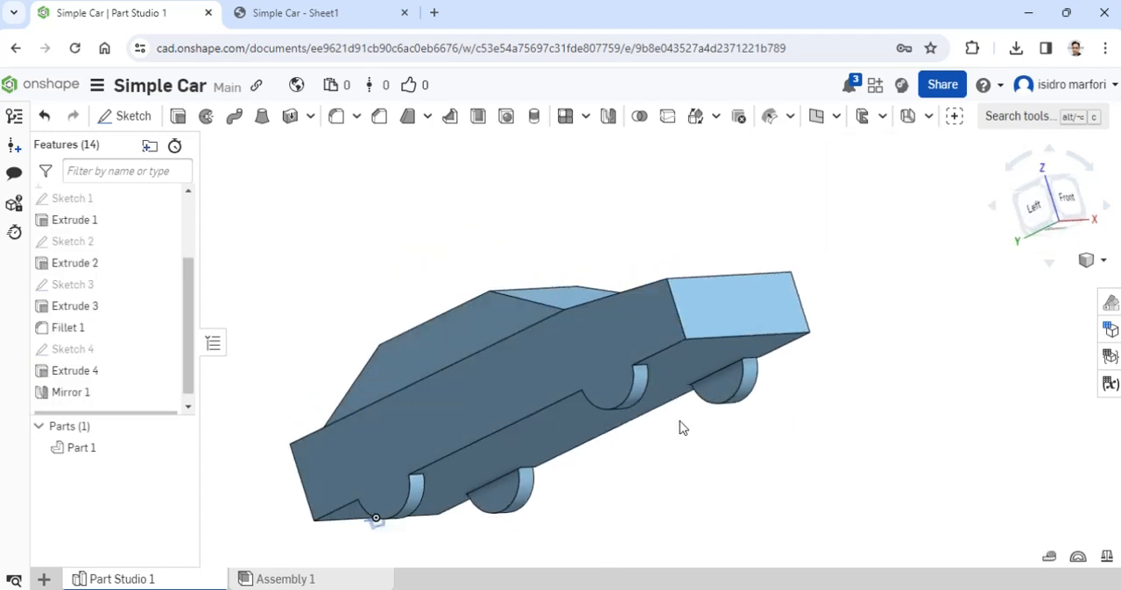
right_drag(749, 394, 691, 412)
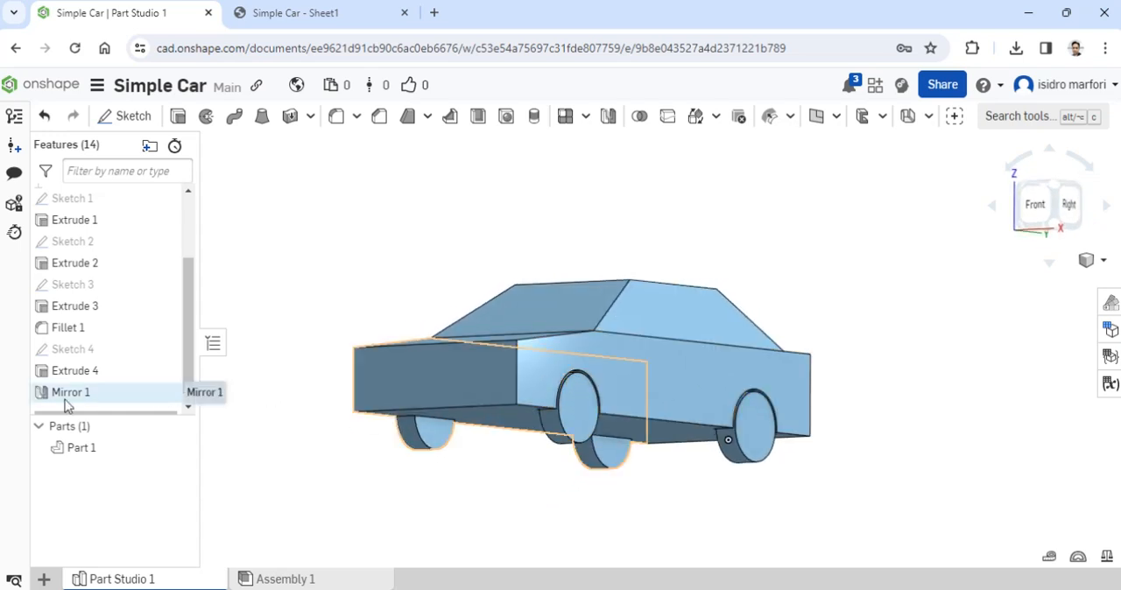
Change the wheel mirror's operation from Add to New so that the mirrored wheels are separate parts.
right_drag(429, 462, 500, 458)
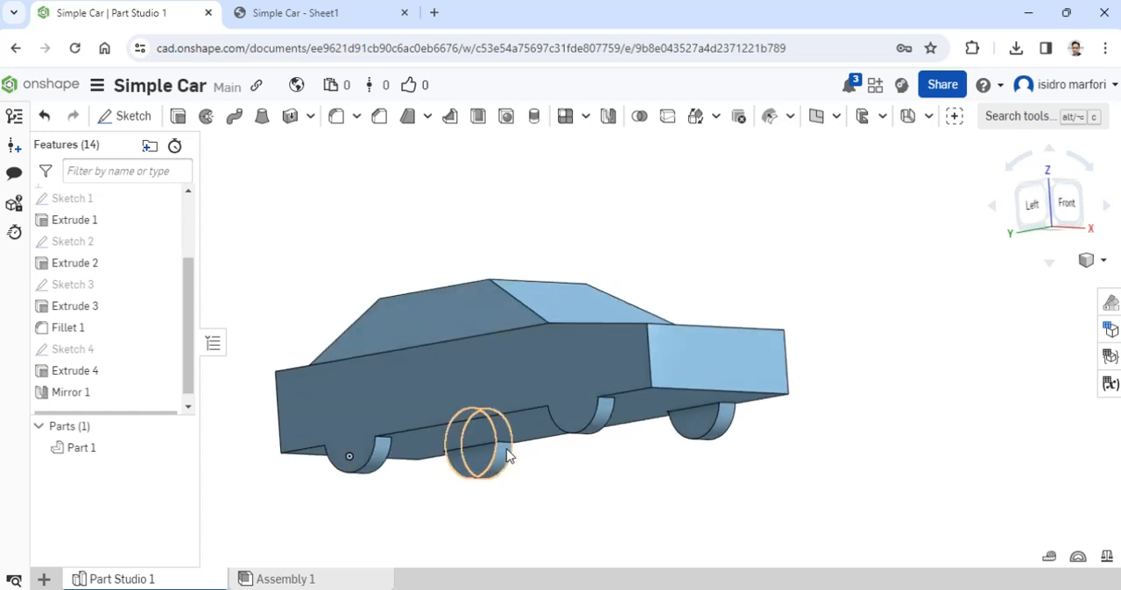
double_click(66, 393)
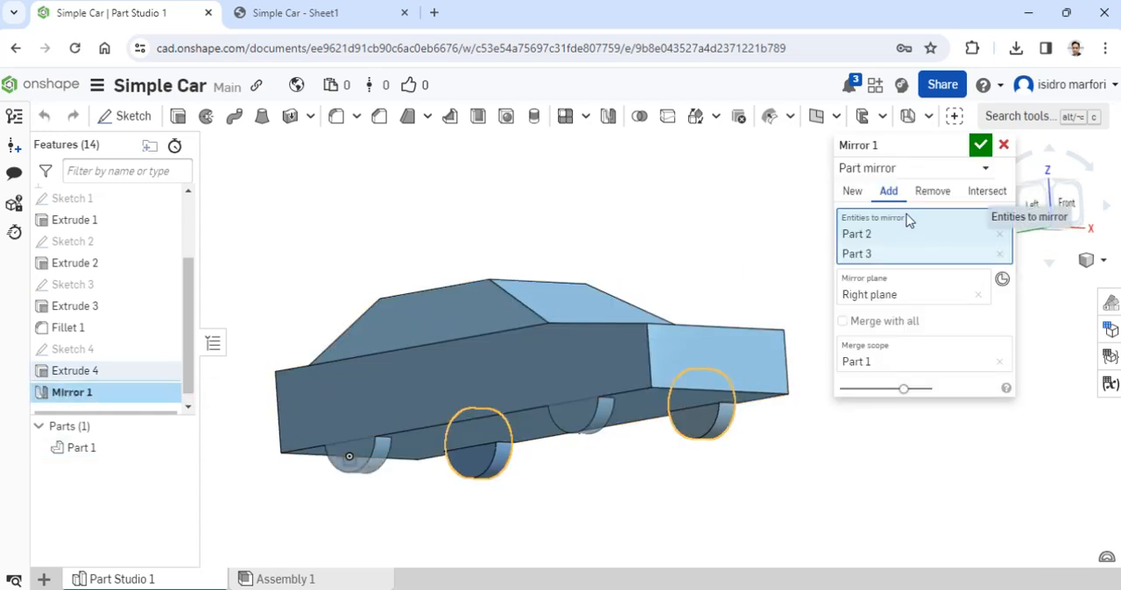
click(854, 191)
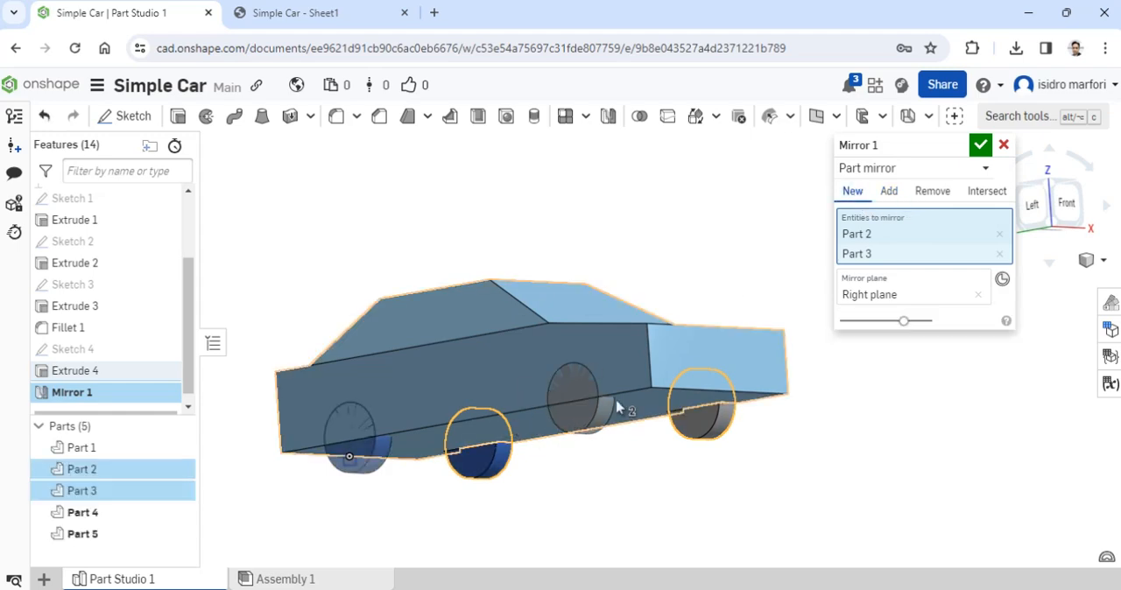
click(980, 144)
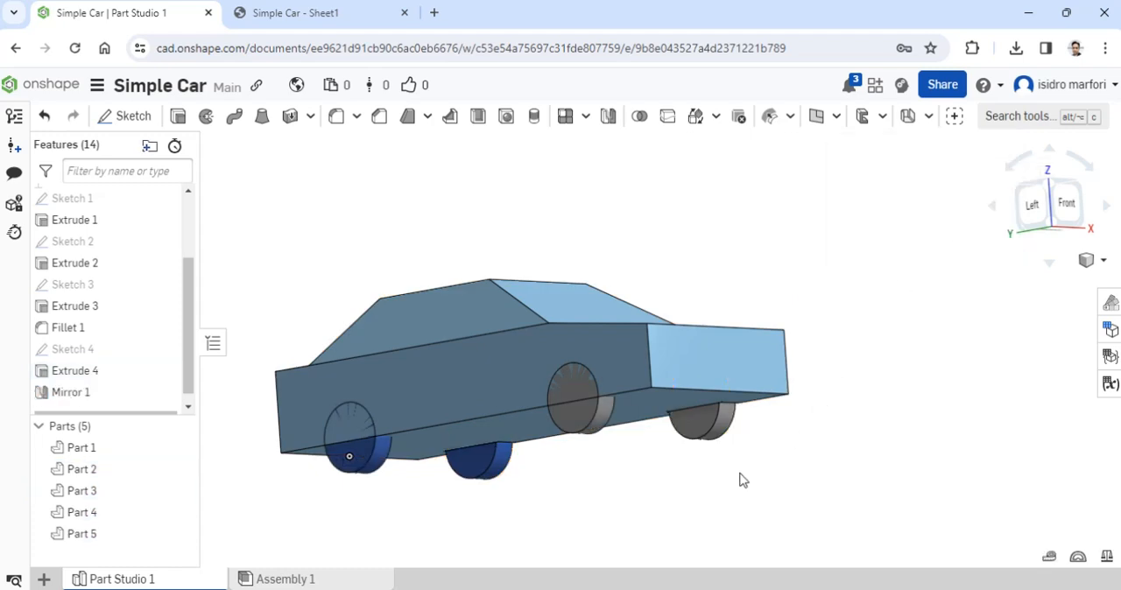
right_drag(761, 443, 676, 445)
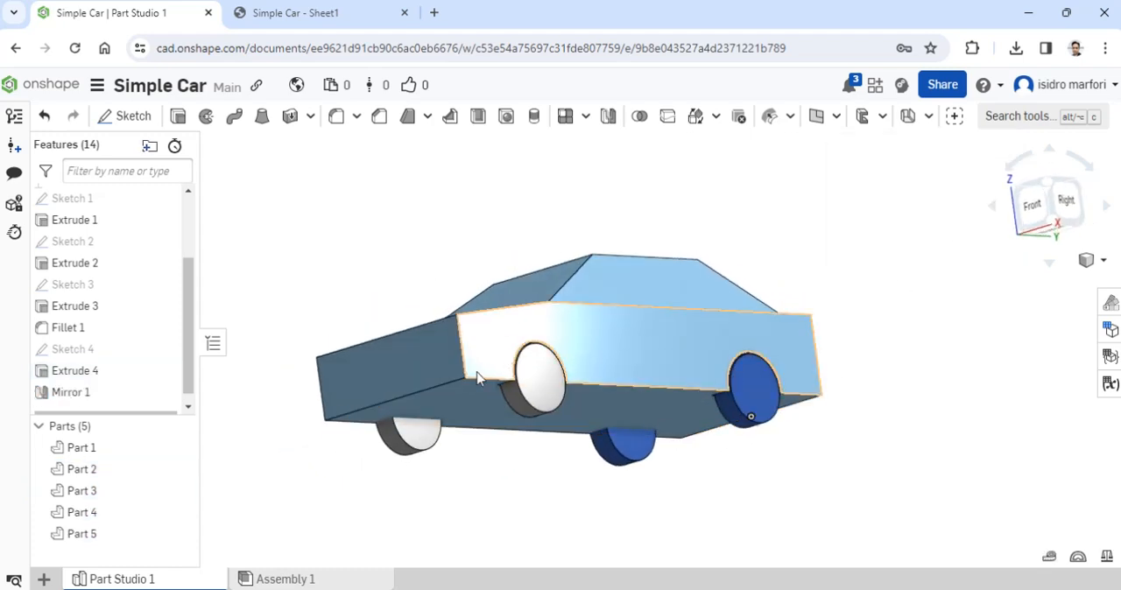
Start a second mirror and set its type to Feature mirror.
click(608, 121)
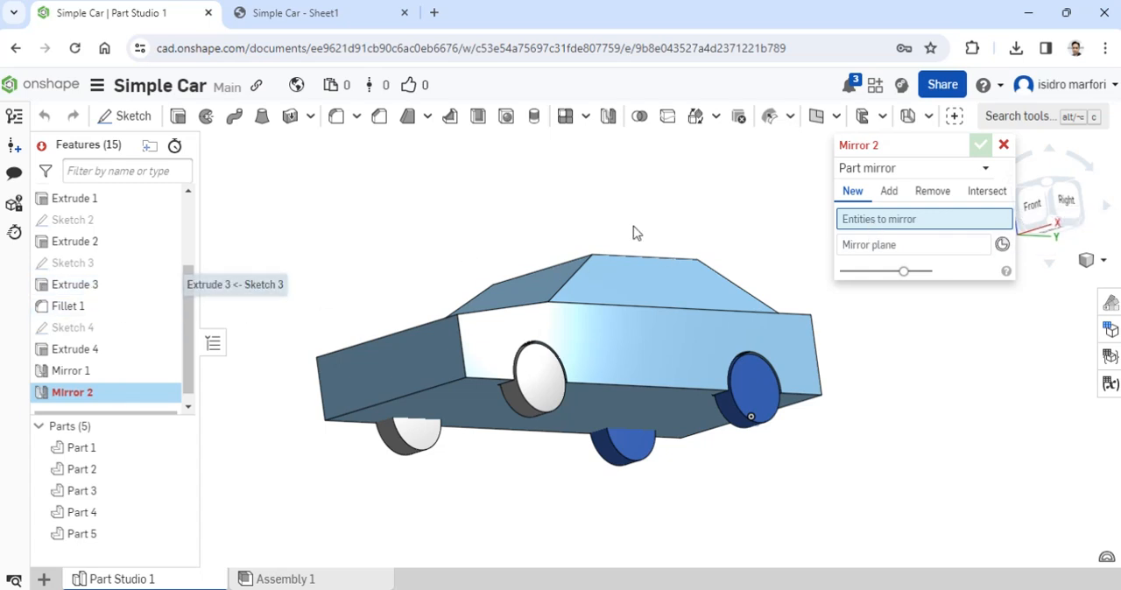
click(935, 192)
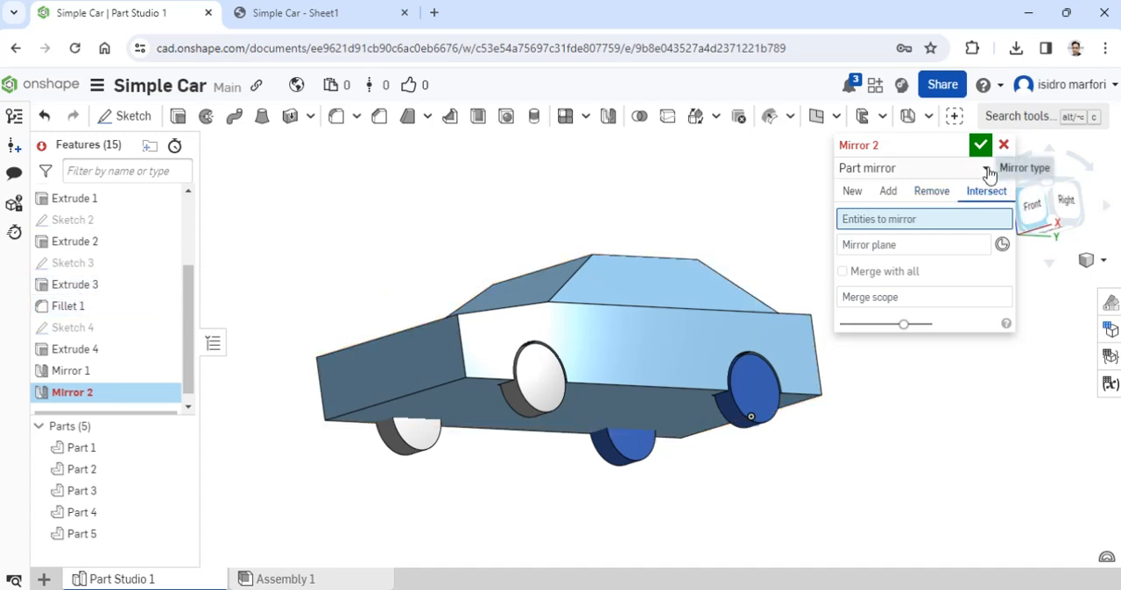
click(988, 168)
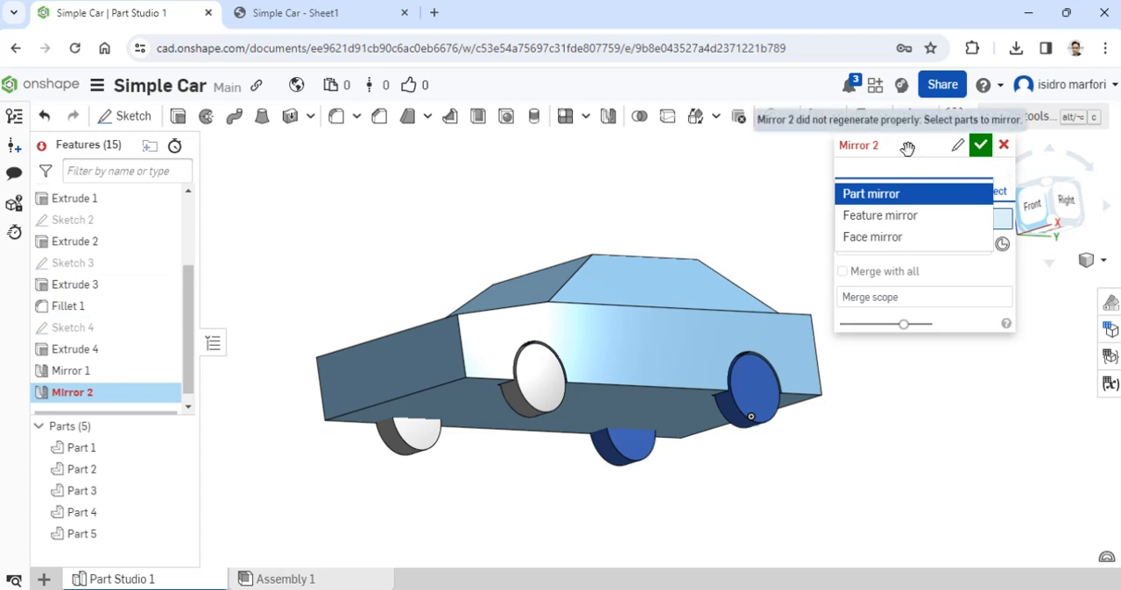
click(910, 193)
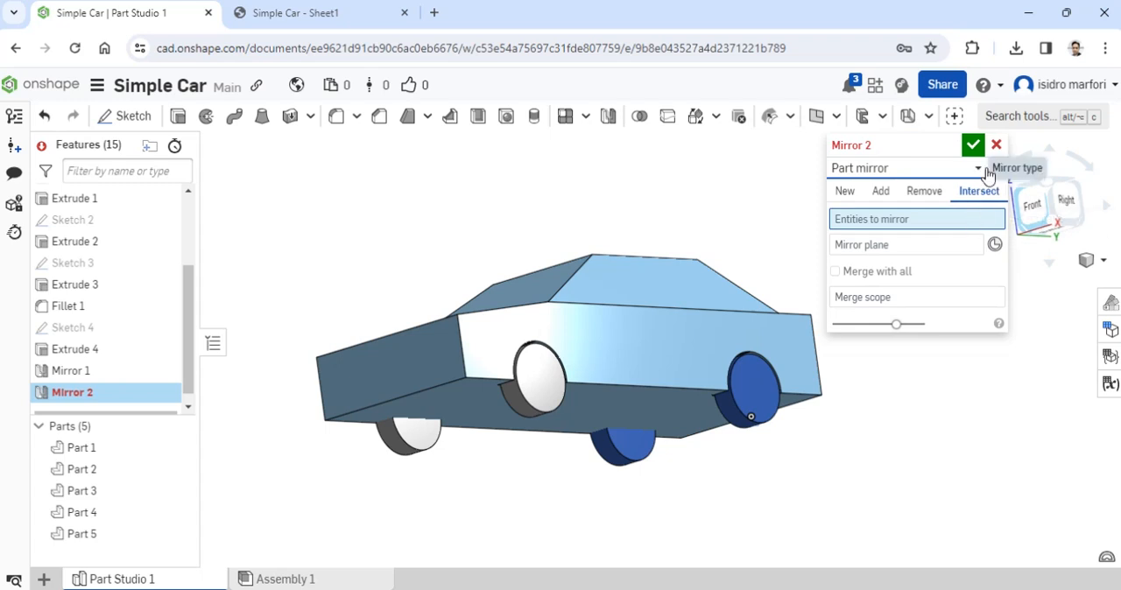
click(979, 171)
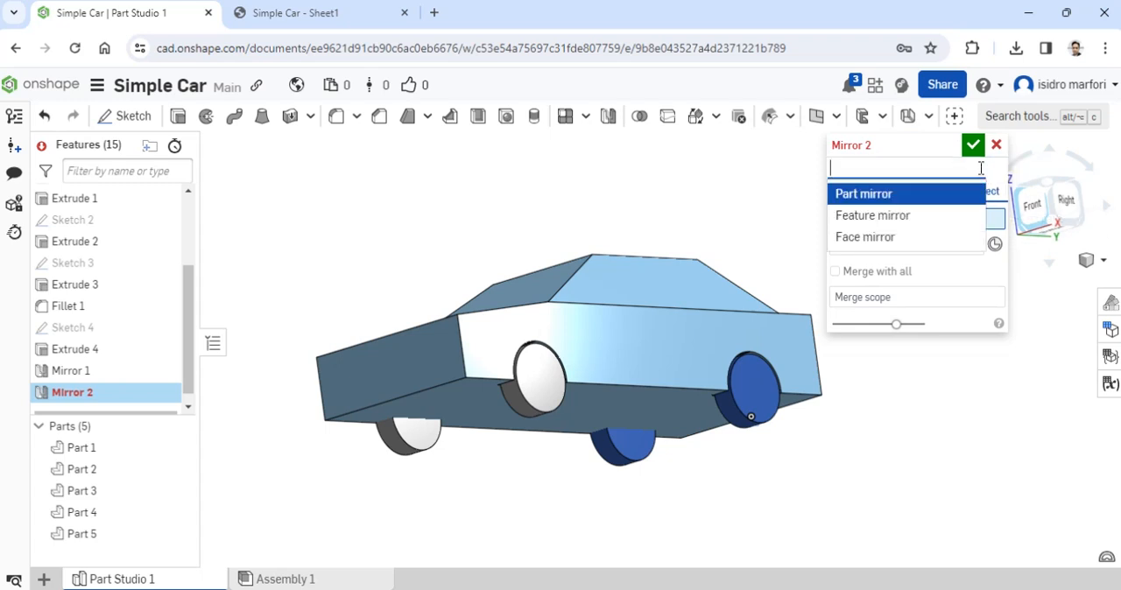
click(930, 219)
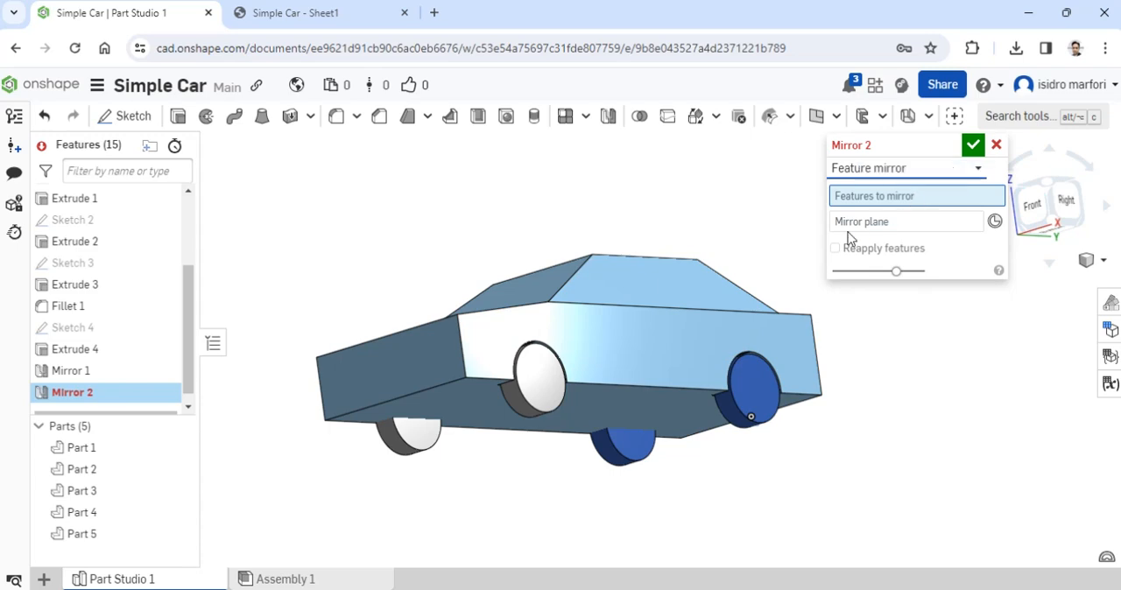
Mirror the wheel arch features Extrude 3 and Fillet 1 about the Right plane.
click(85, 287)
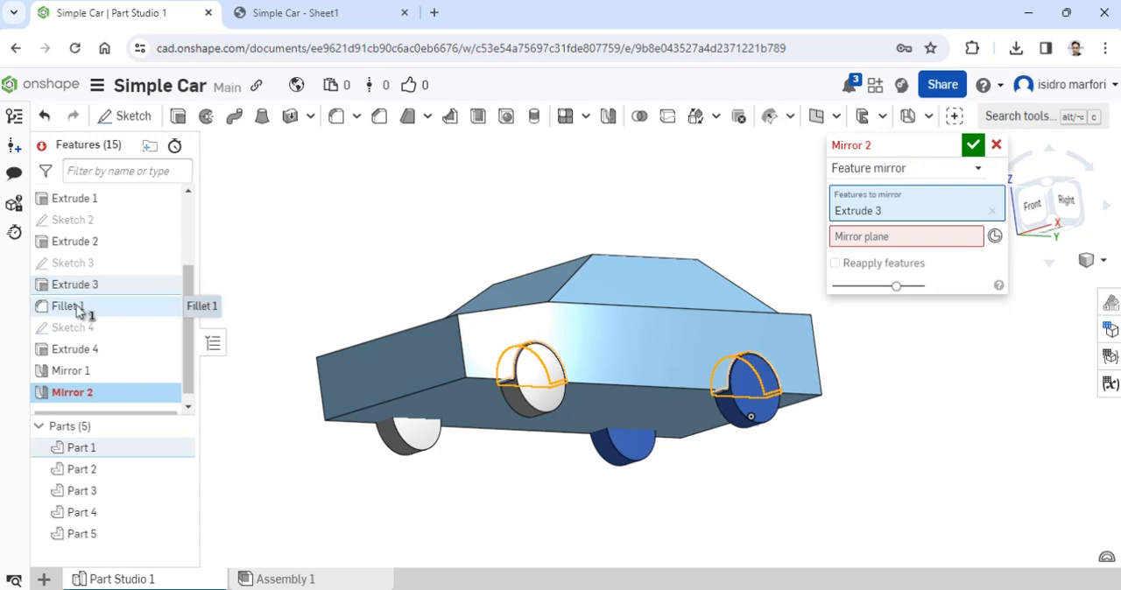
click(77, 309)
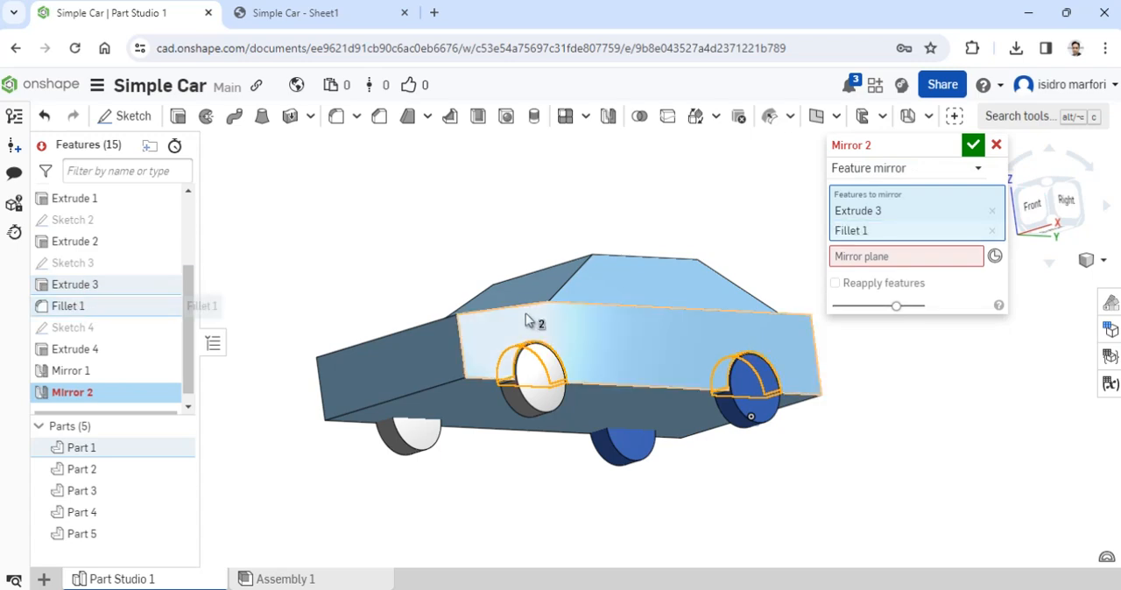
click(882, 260)
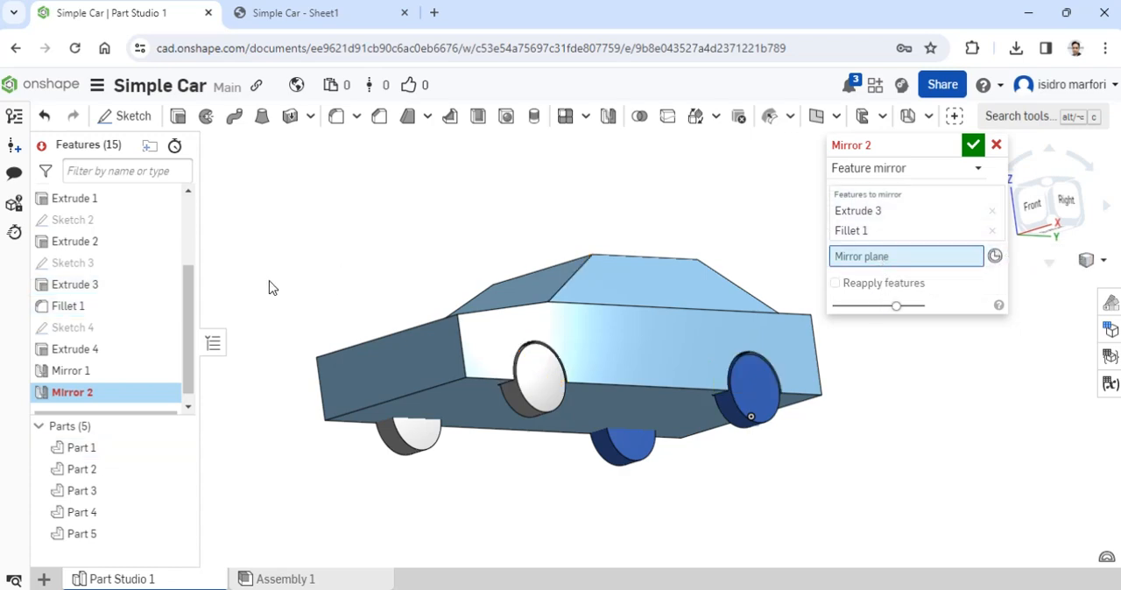
drag(188, 297, 194, 234)
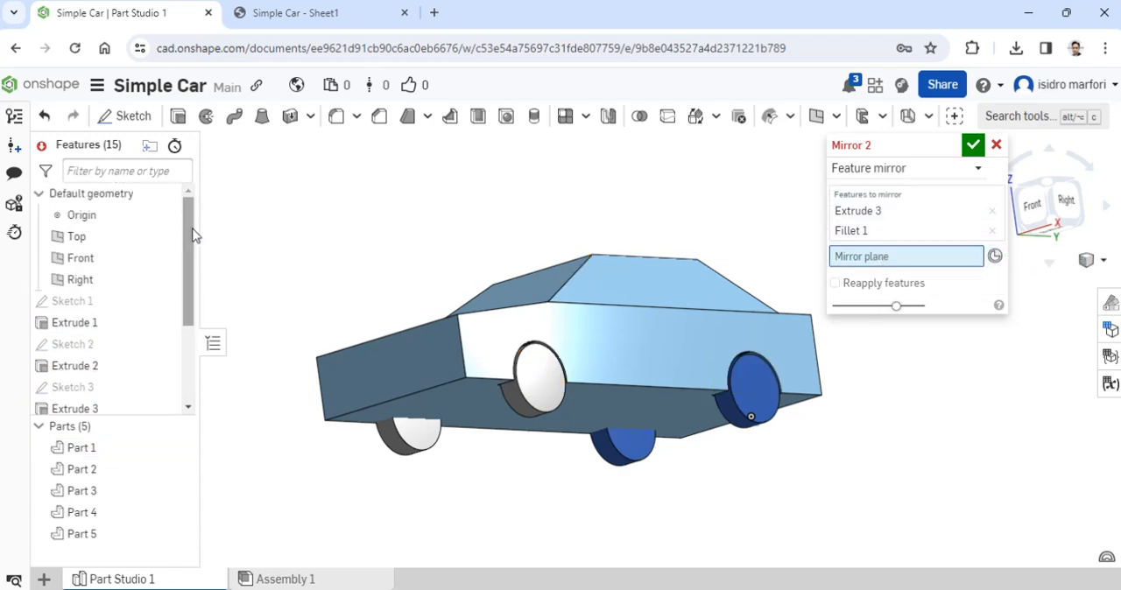
click(77, 279)
right_drag(462, 468, 727, 289)
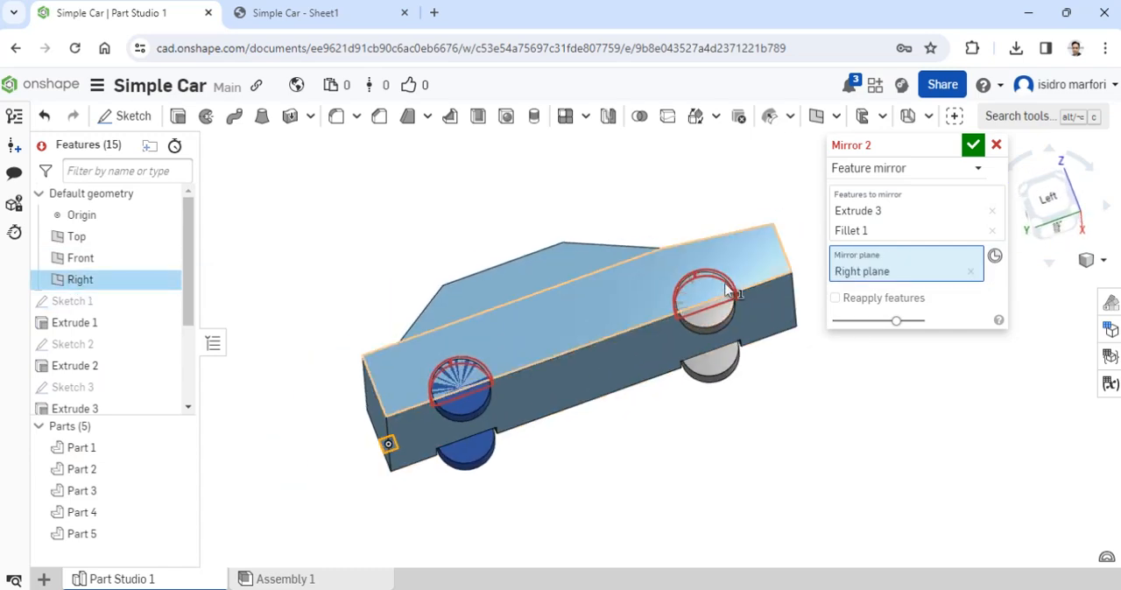
scroll(726, 290, up, 4)
mouse_move(779, 353)
right_down()
mouse_move(763, 366)
mouse_move(765, 350)
right_up()
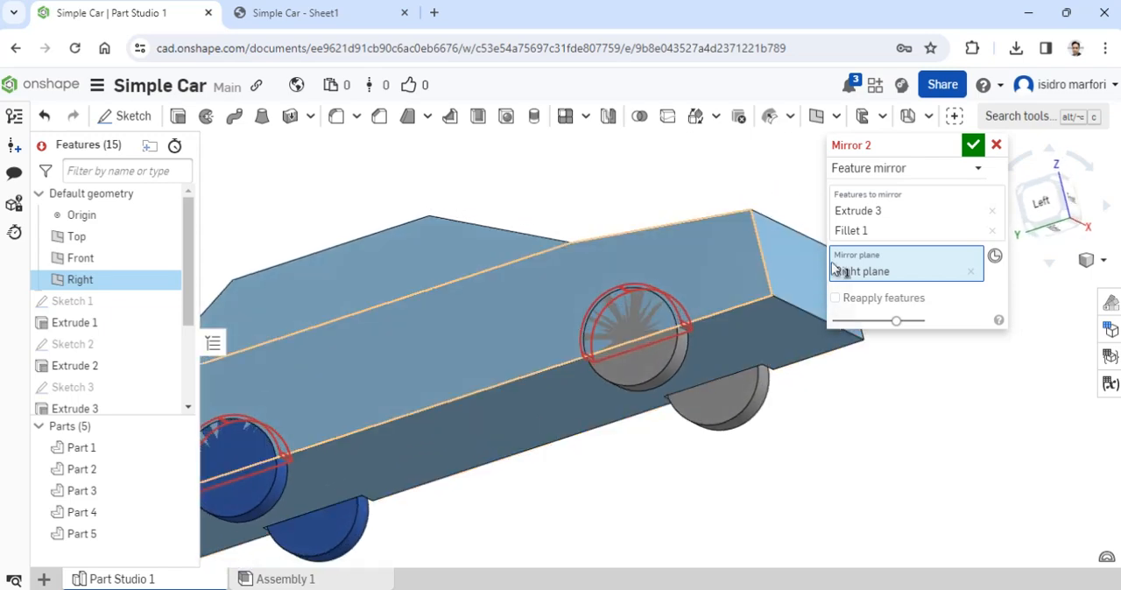
click(973, 145)
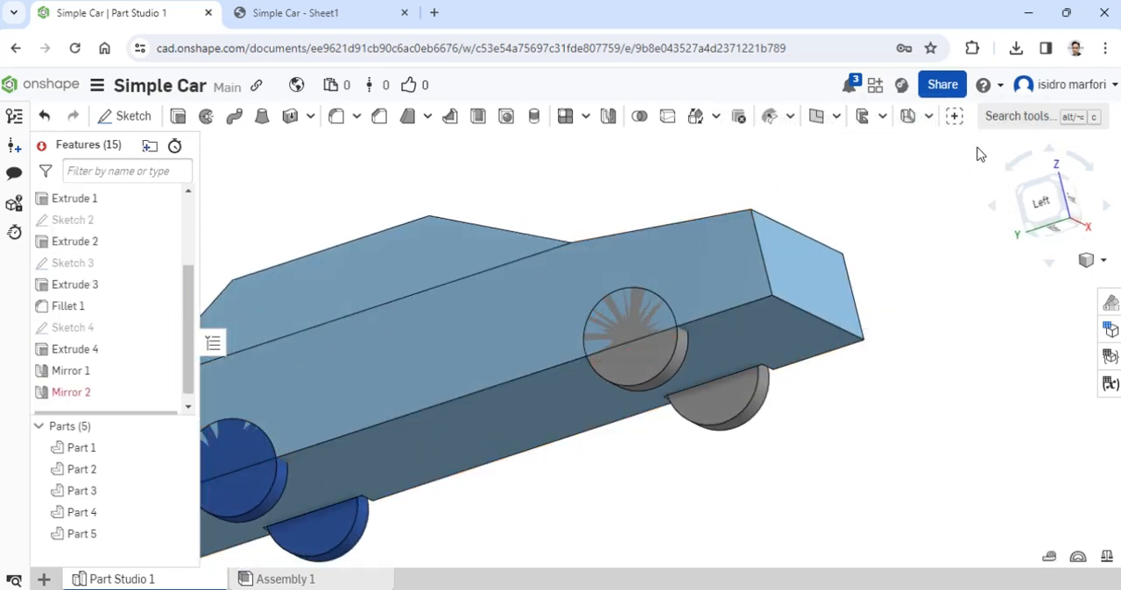
Edit the wheel arch mirror and enable Reapply features.
mouse_move(58, 395)
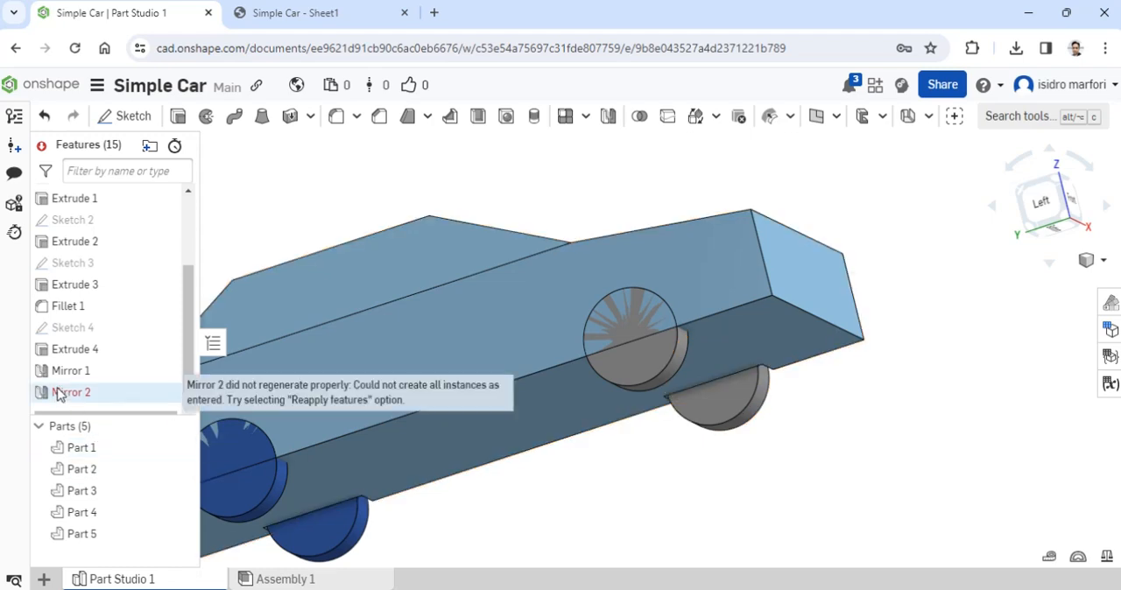
right_click(58, 394)
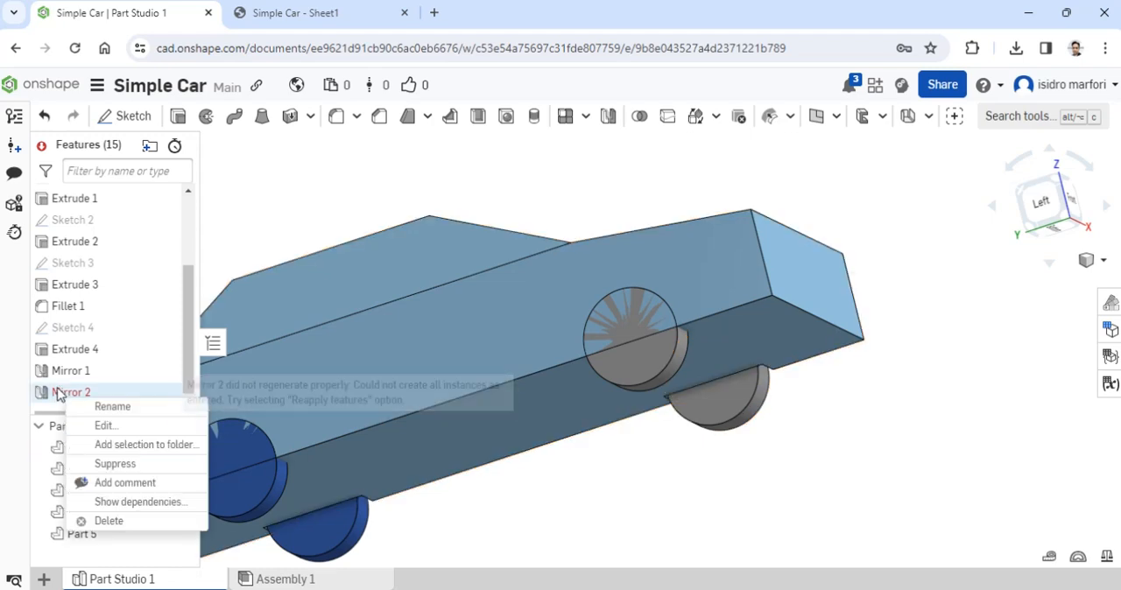
click(99, 426)
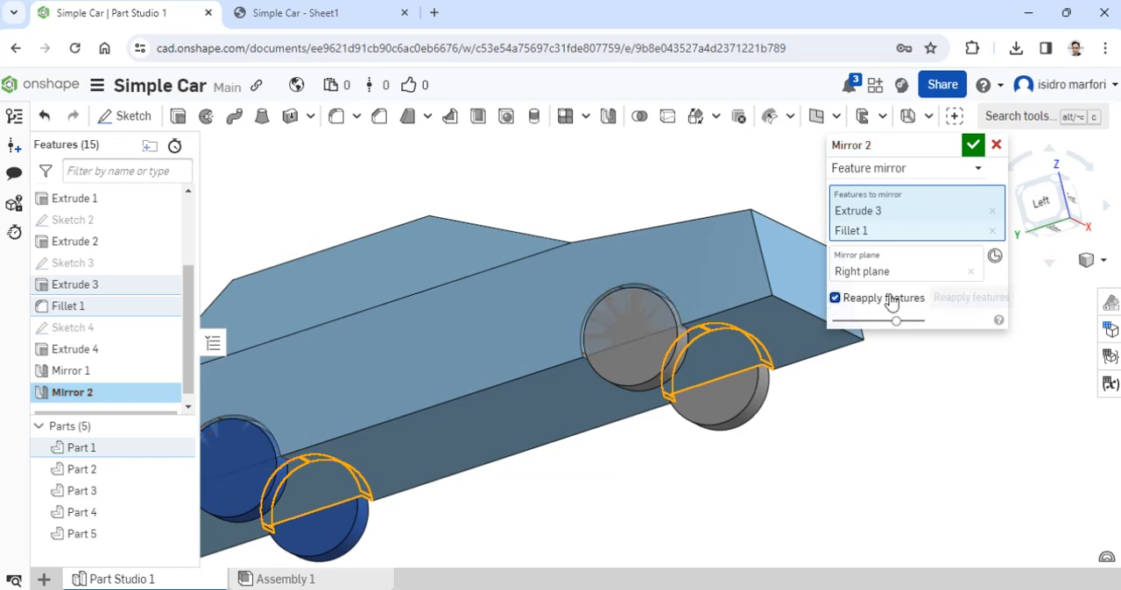
click(976, 149)
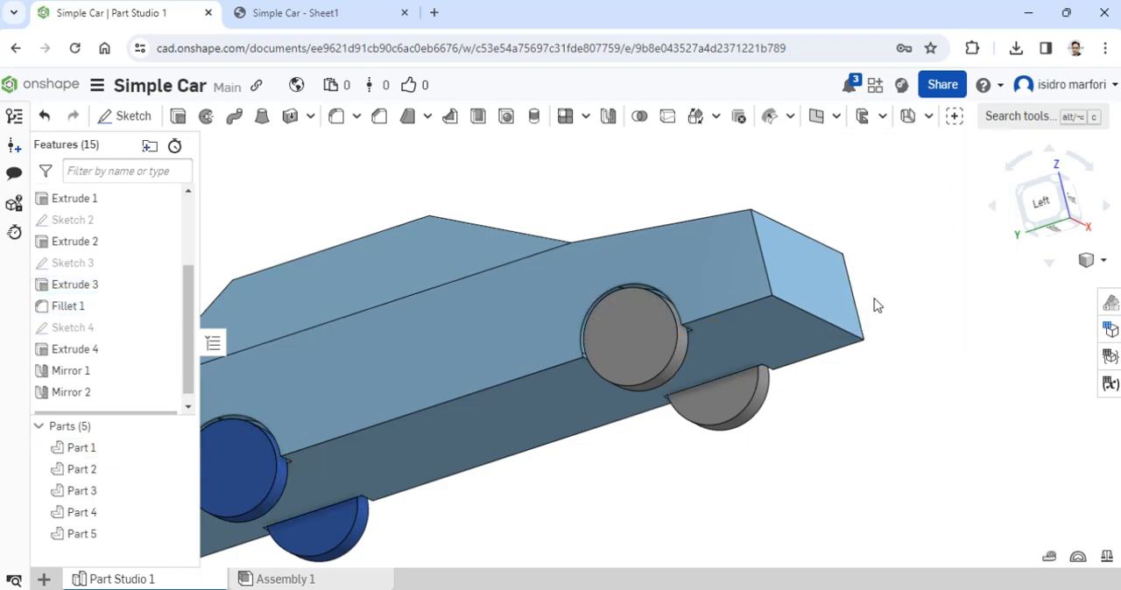
Examine the mirrored wheel arches and wheels from both sides of the car.
scroll(873, 311, up, 5)
scroll(855, 333, down, 4)
right_drag(843, 337, 795, 340)
scroll(947, 300, down, 3)
scroll(947, 300, up, 5)
right_drag(928, 300, 909, 314)
scroll(909, 314, up, 2)
scroll(909, 315, down, 2)
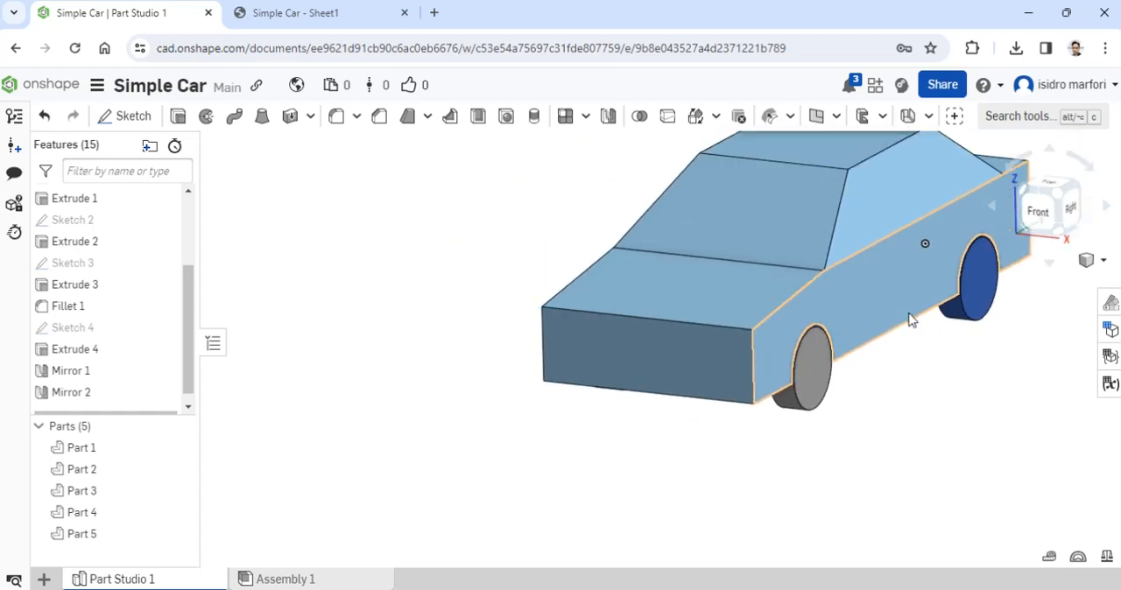
scroll(954, 291, down, 3)
scroll(1000, 231, up, 3)
scroll(1004, 230, up, 1)
right_drag(997, 304, 916, 316)
scroll(985, 302, up, 1)
scroll(931, 294, down, 3)
scroll(952, 180, up, 2)
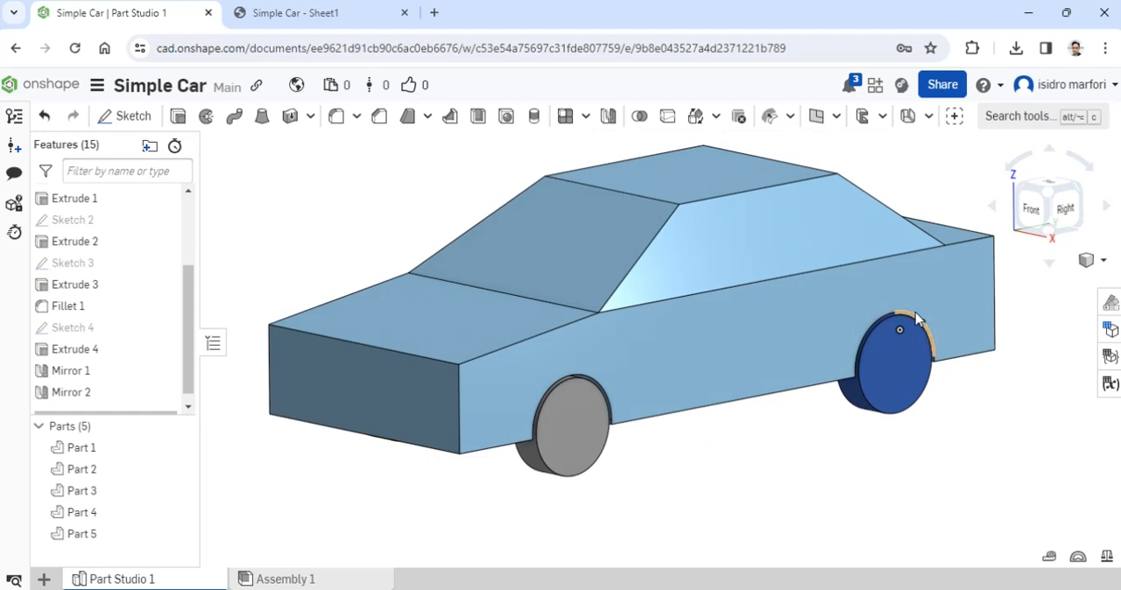
Fillet the four vertical corner edges at the front and rear of the car body with a 320 mm radius.
click(336, 118)
click(458, 398)
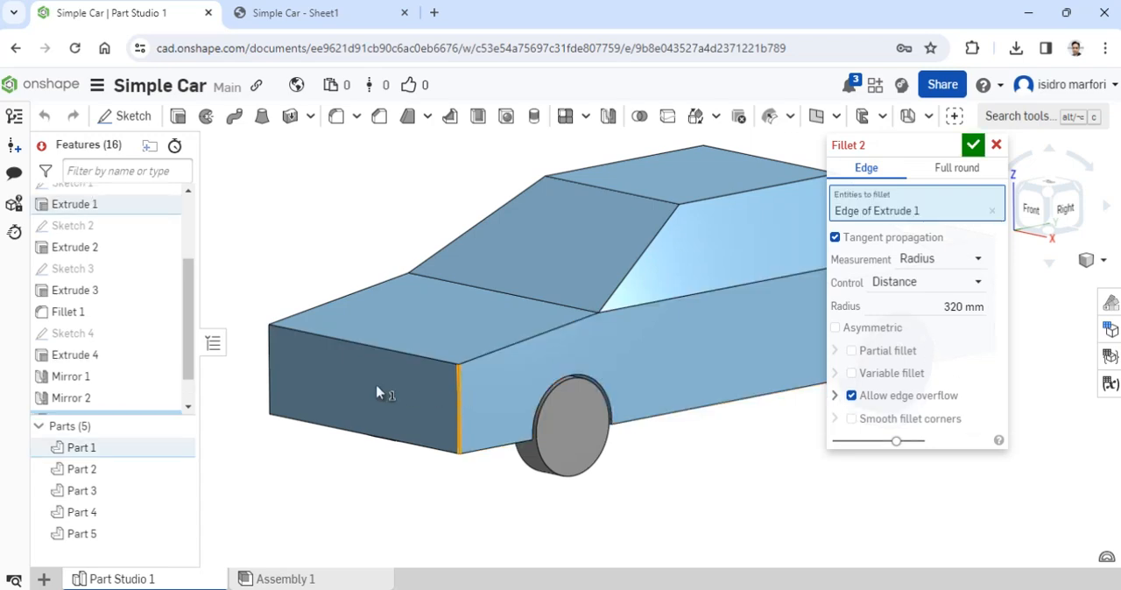
click(270, 361)
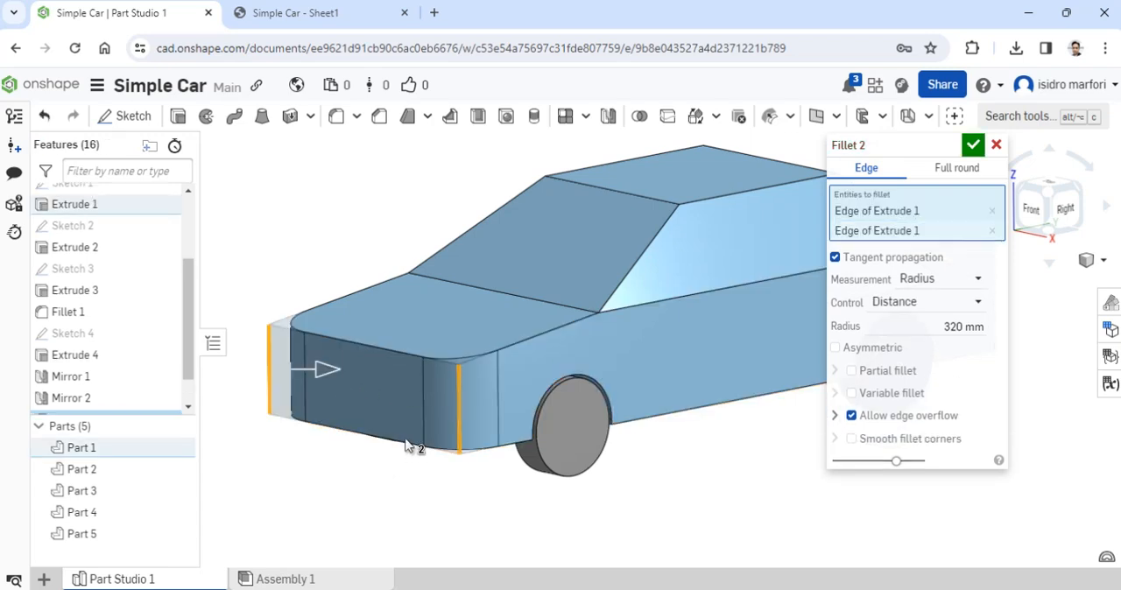
scroll(413, 443, up, 2)
scroll(667, 410, down, 5)
right_drag(667, 409, 763, 418)
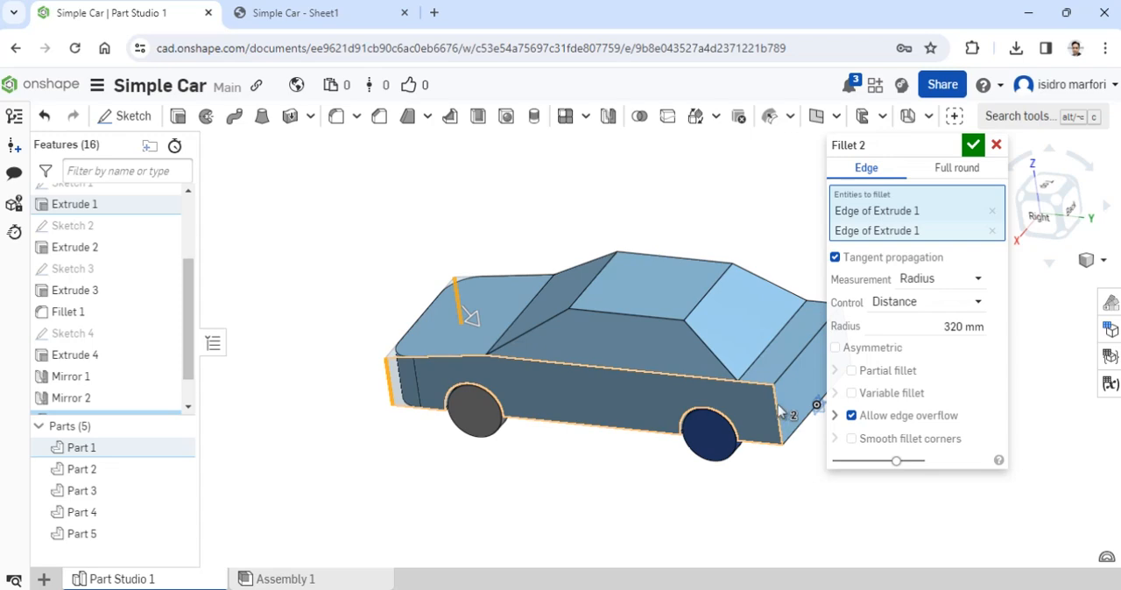
click(777, 404)
scroll(777, 410, down, 4)
scroll(804, 371, up, 3)
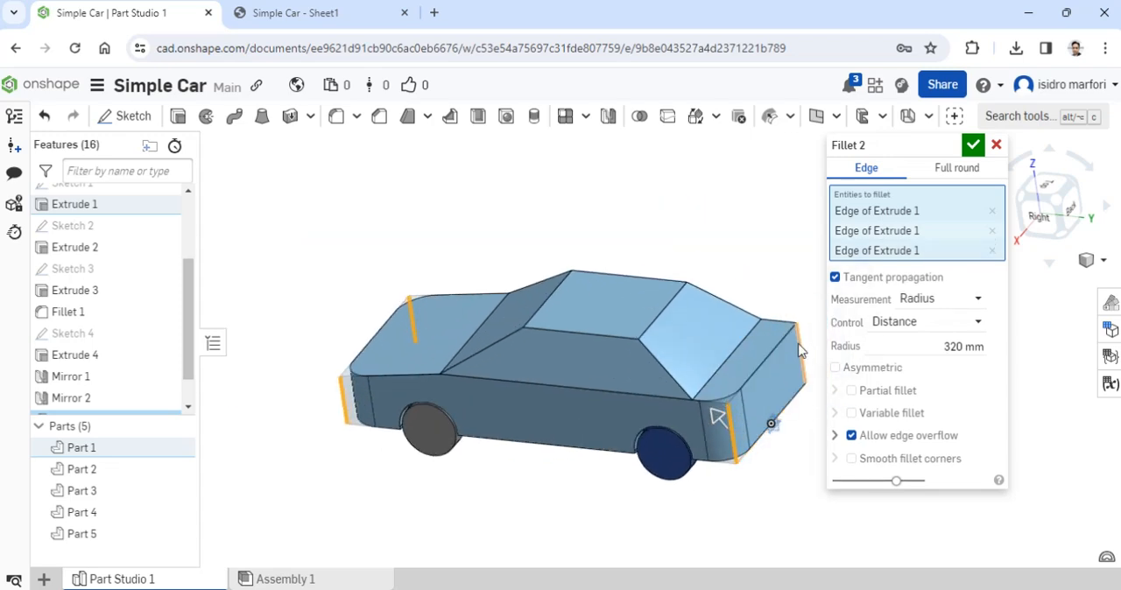
click(798, 342)
click(974, 145)
Fillet the two long side edges of the roof with a 250 mm radius.
right_drag(702, 403, 730, 400)
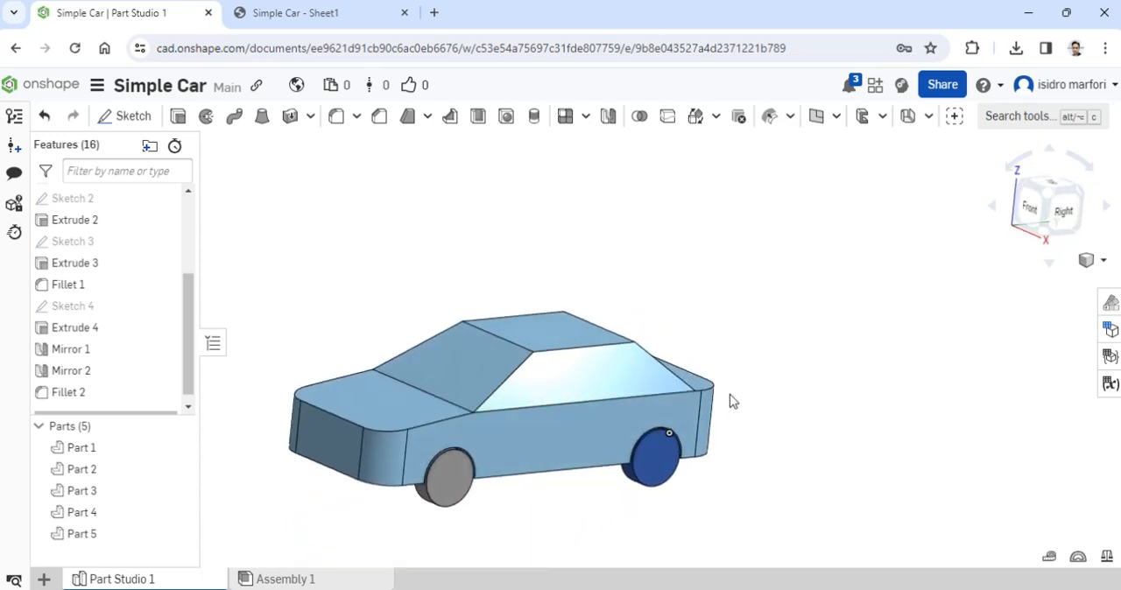
key(shift+f)
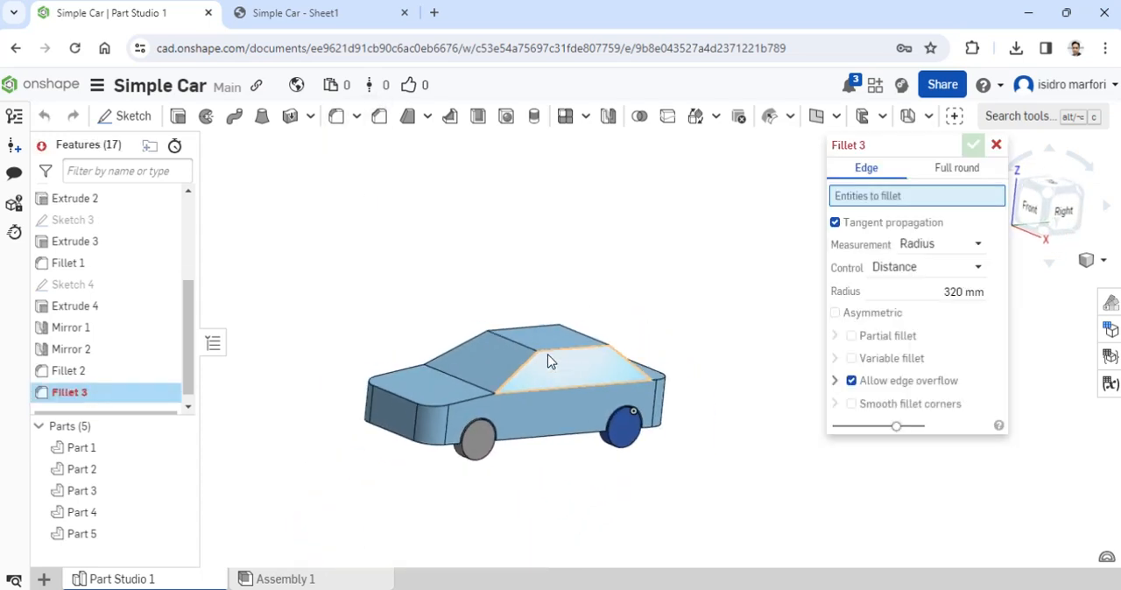
scroll(549, 367, up, 3)
click(548, 332)
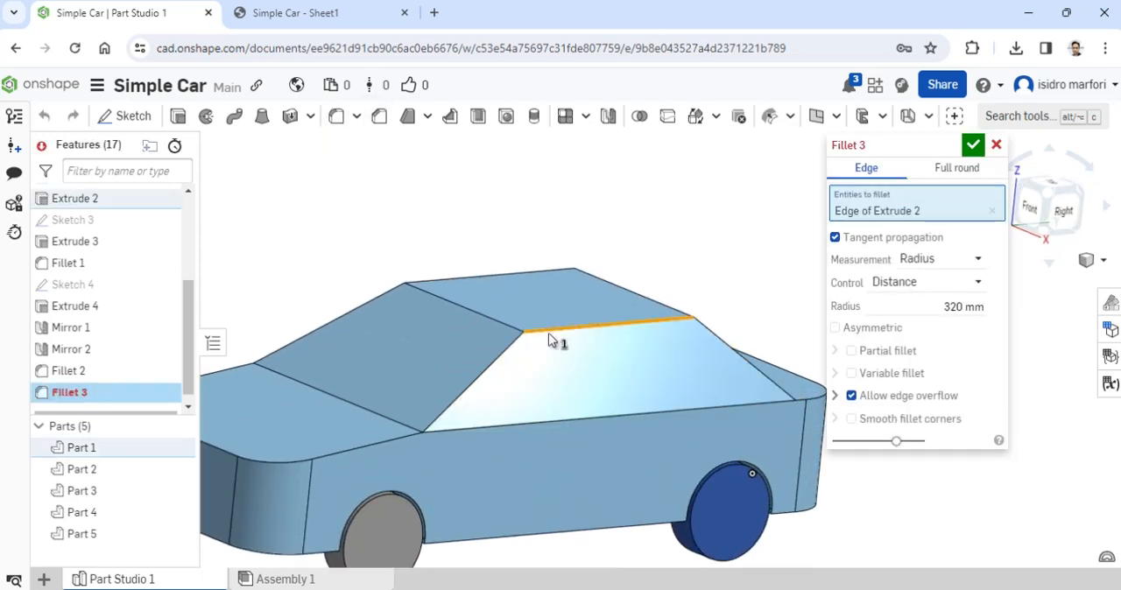
click(485, 282)
right_drag(513, 386, 525, 418)
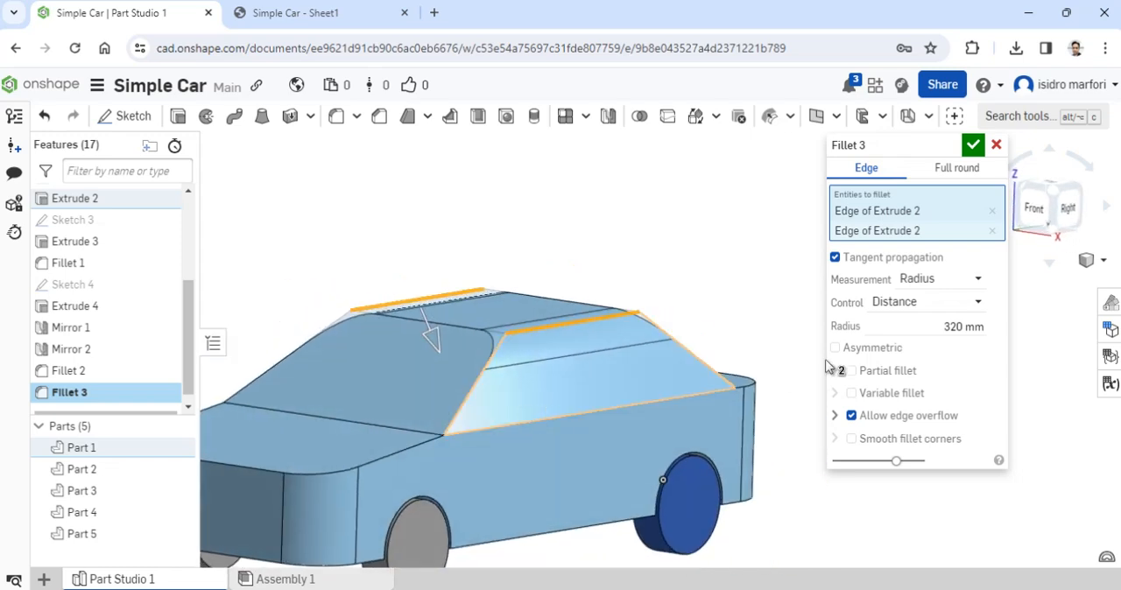
click(946, 326)
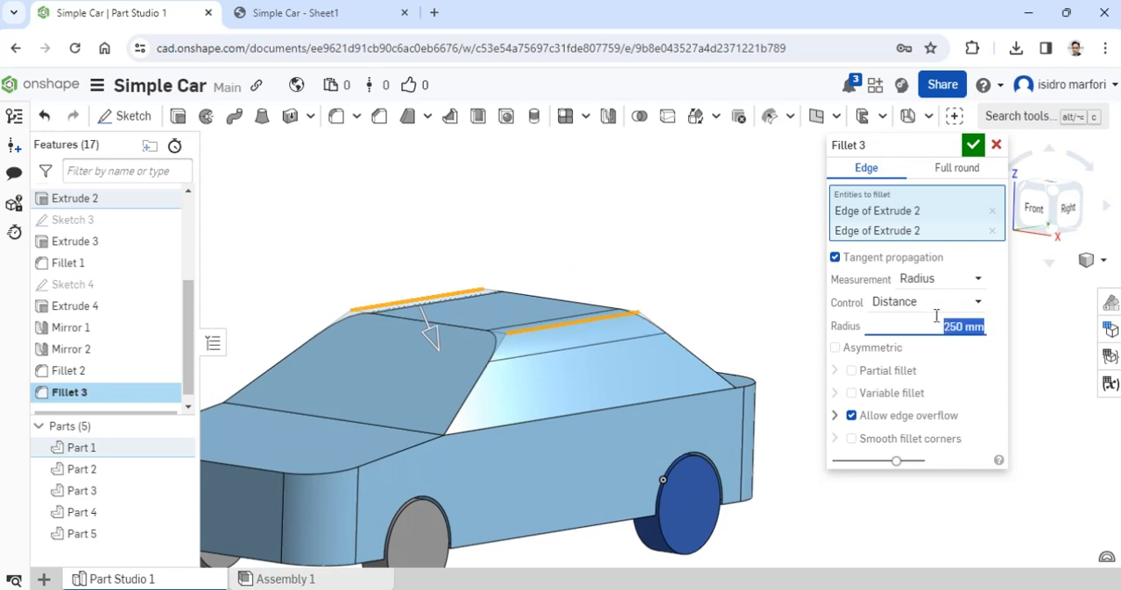
click(972, 145)
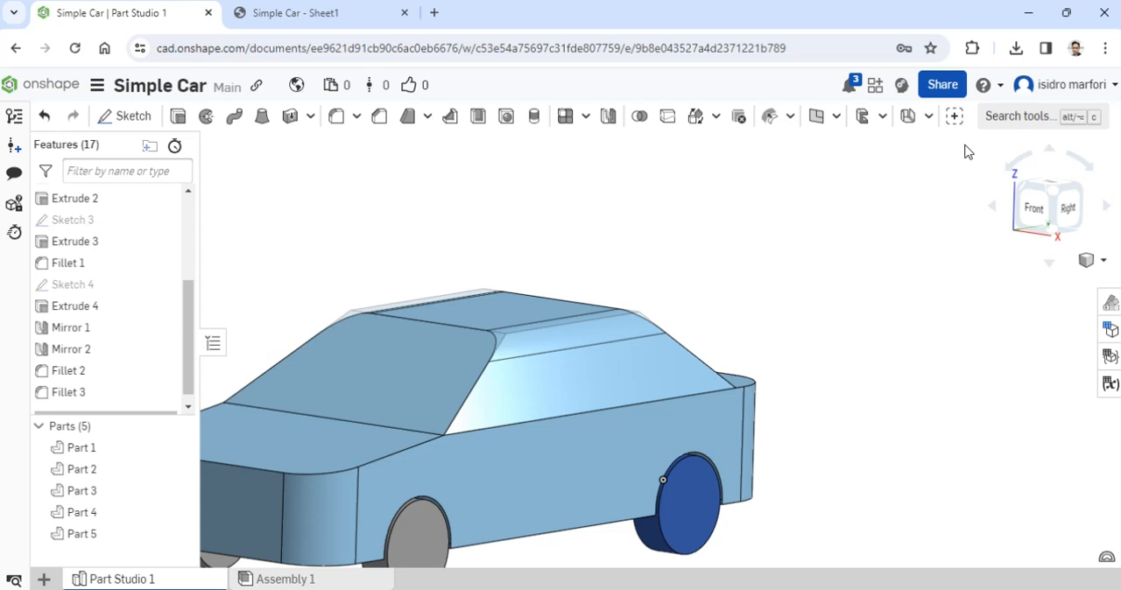
scroll(618, 367, down, 5)
mouse_move(510, 448)
right_down()
mouse_move(498, 420)
mouse_move(501, 440)
right_up()
scroll(609, 372, down, 1)
scroll(609, 375, up, 4)
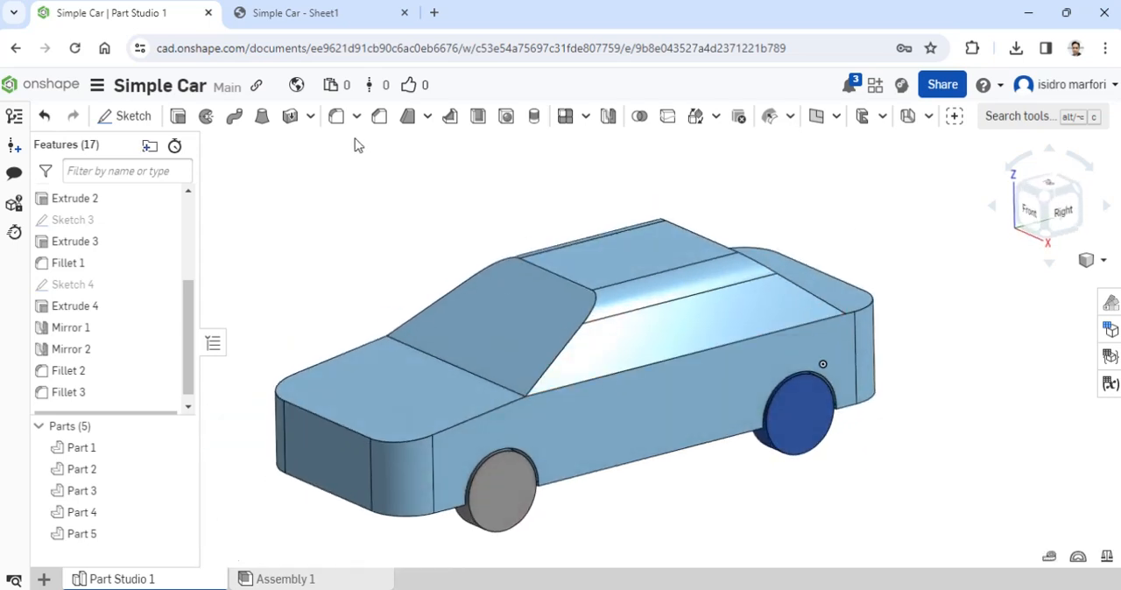
Try to fillet the hood's side edge and the windshield's side edge together with a 100 mm radius.
click(336, 116)
click(482, 416)
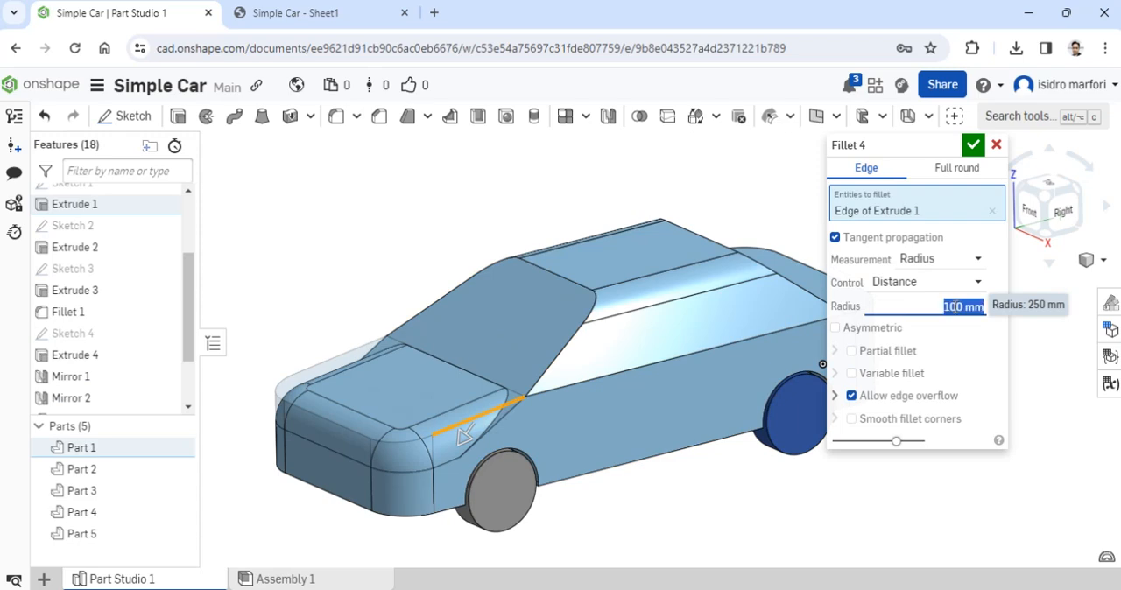
click(549, 366)
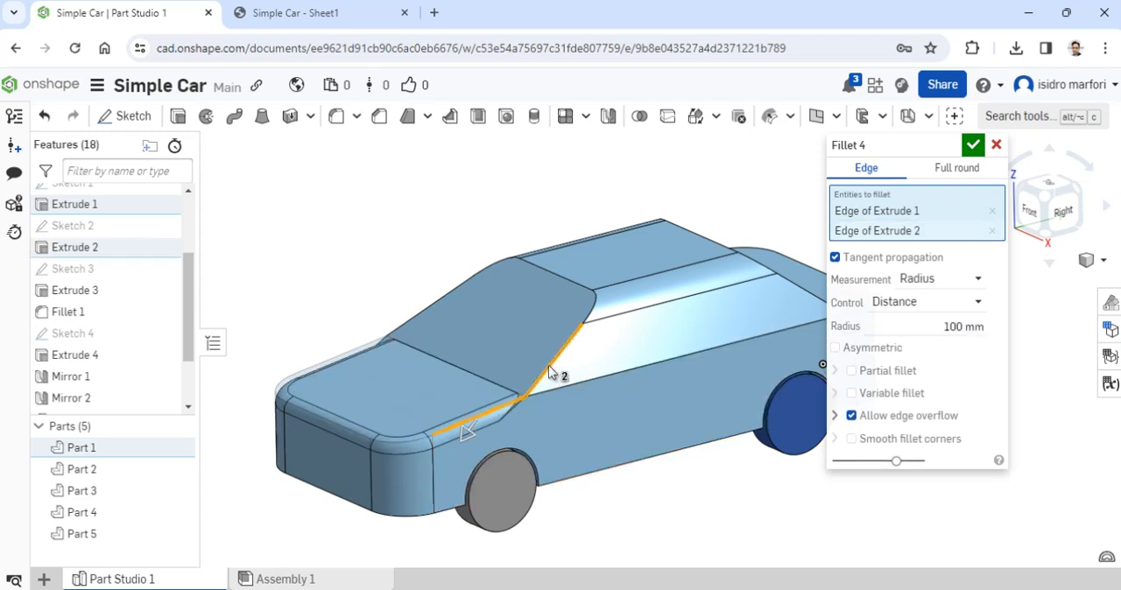
mouse_move(496, 363)
middle_down()
mouse_move(515, 378)
mouse_move(503, 362)
middle_up()
mouse_move(522, 411)
right_down()
mouse_move(575, 444)
mouse_move(556, 420)
mouse_move(521, 418)
right_up()
scroll(635, 388, down, 2)
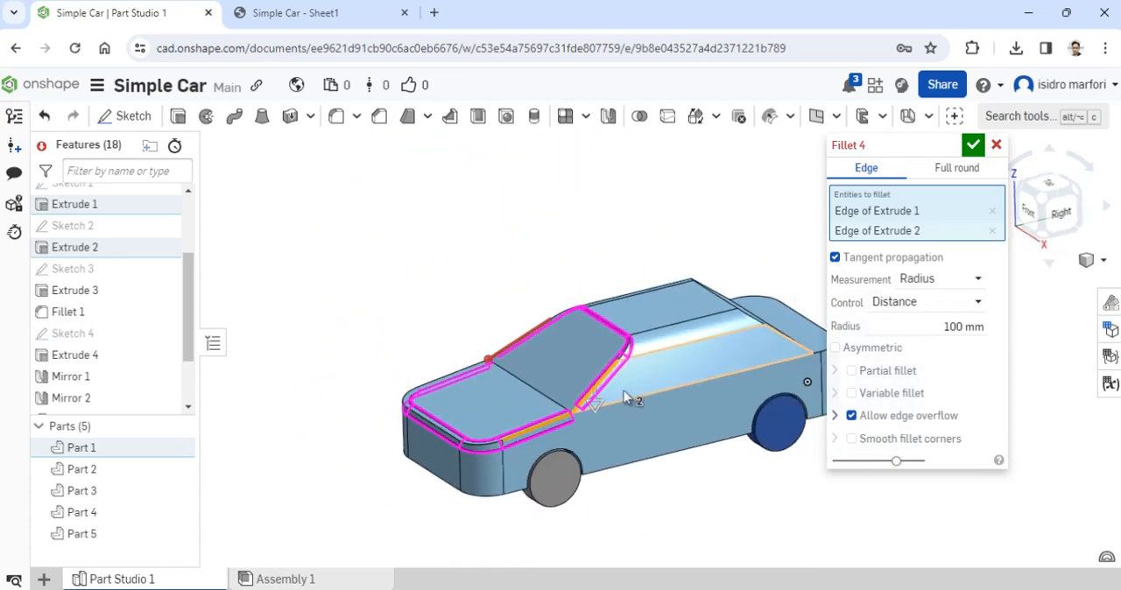
scroll(618, 389, up, 5)
mouse_move(370, 320)
right_down()
mouse_move(410, 348)
mouse_move(378, 318)
mouse_move(382, 327)
right_up()
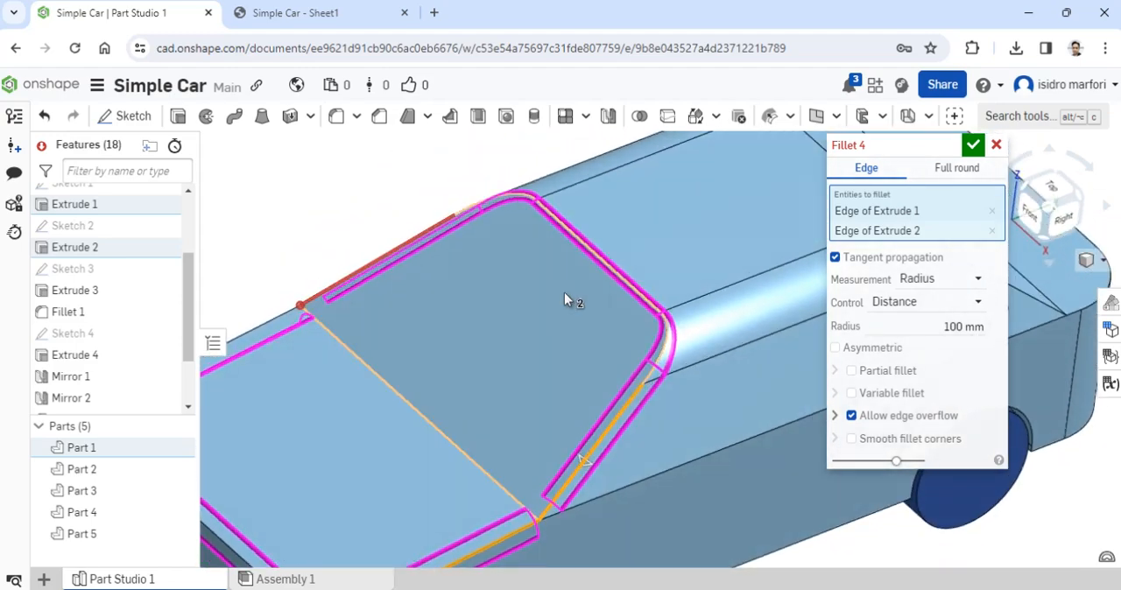
click(972, 146)
Edit the failed fillet and remove the windshield's side edge from its selection.
mouse_move(63, 401)
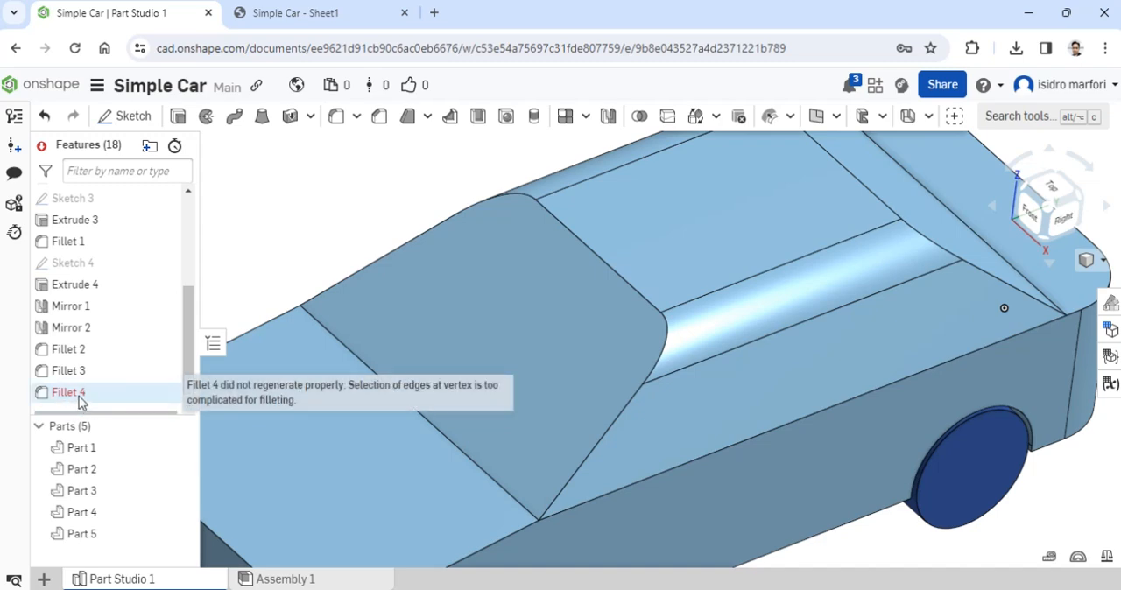
right_click(82, 402)
click(125, 433)
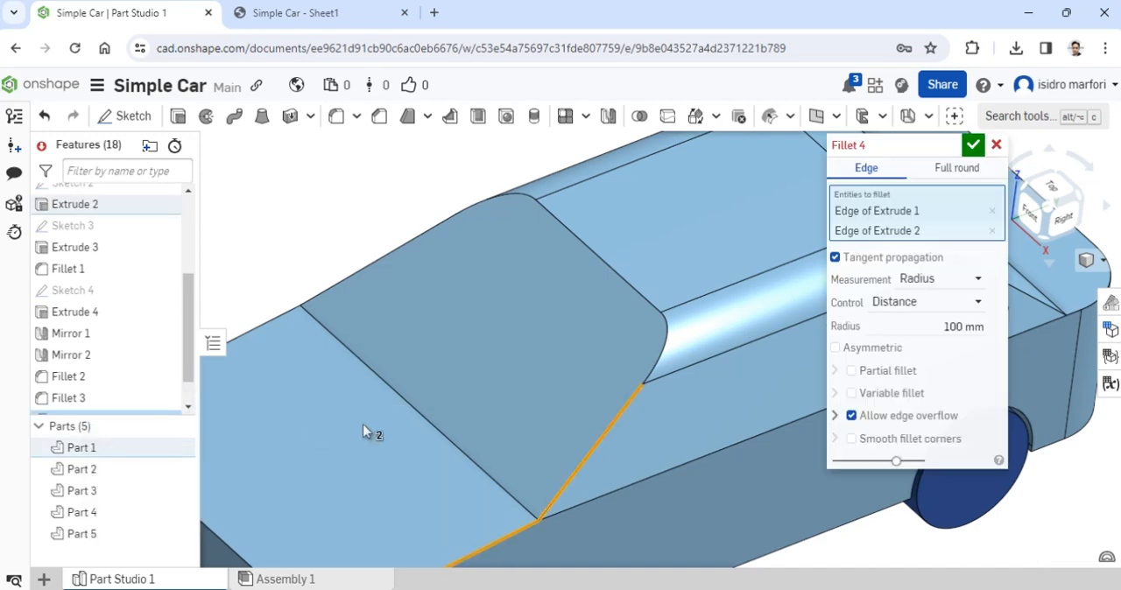
click(620, 423)
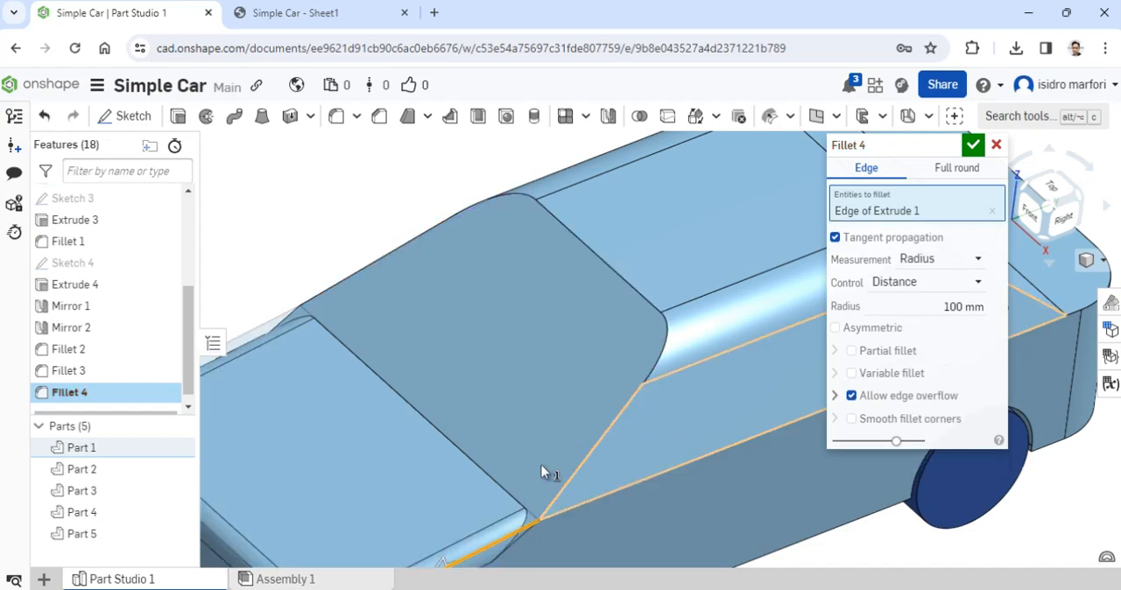
Try to add the trunk's upper rear corner edge to the hood fillet.
scroll(502, 477, up, 3)
scroll(502, 477, down, 8)
right_drag(503, 476, 529, 482)
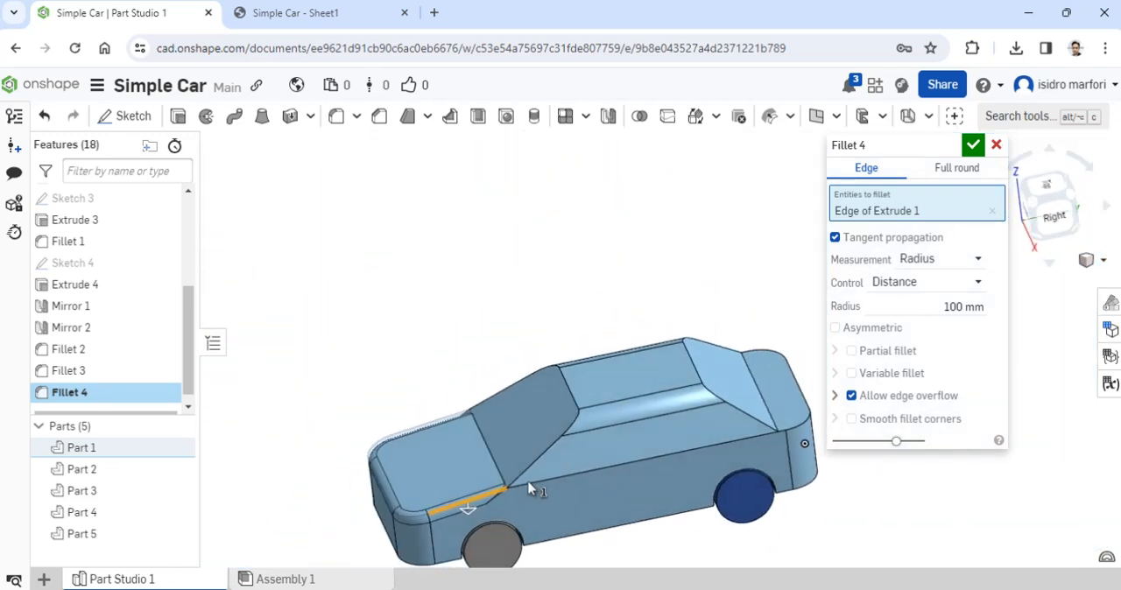
click(802, 430)
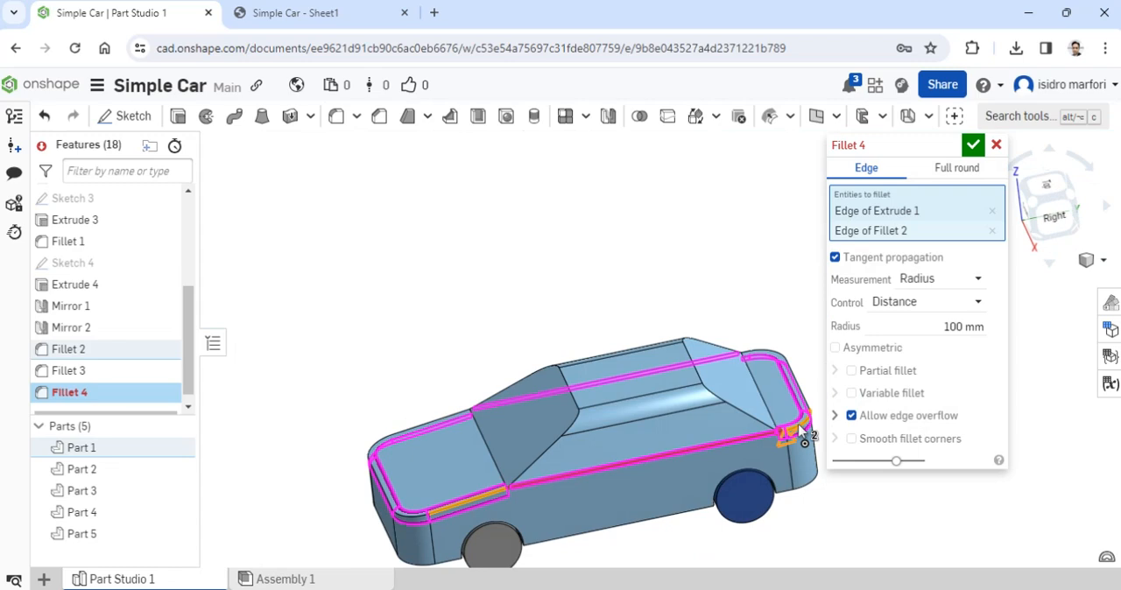
scroll(797, 438, up, 5)
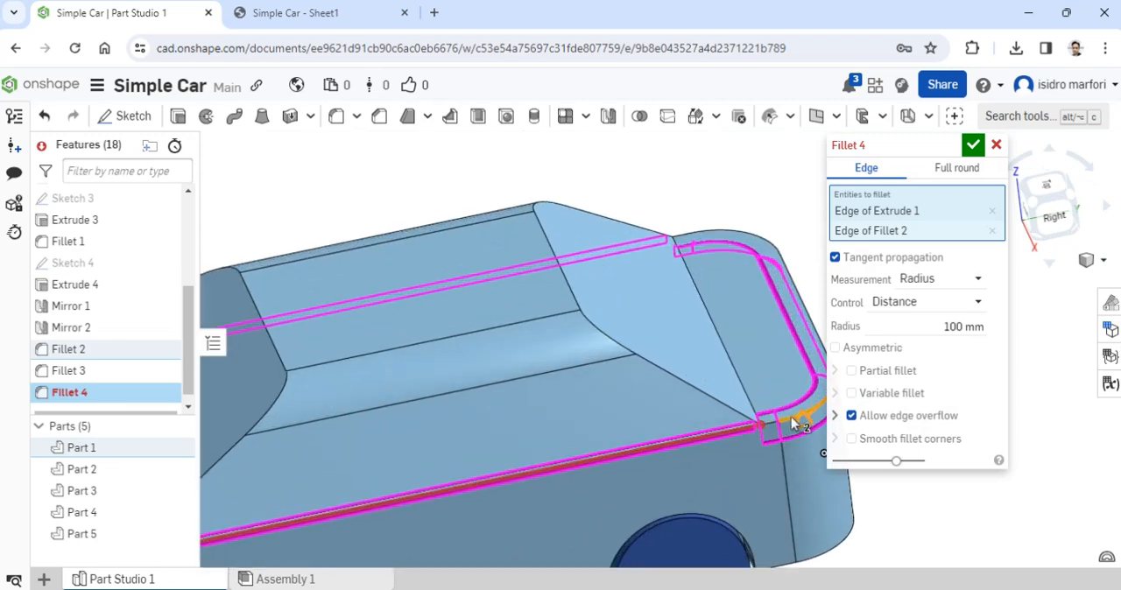
Take the trunk corner edge out of the fillet selection and accept the fillet for the hood edge alone.
click(992, 230)
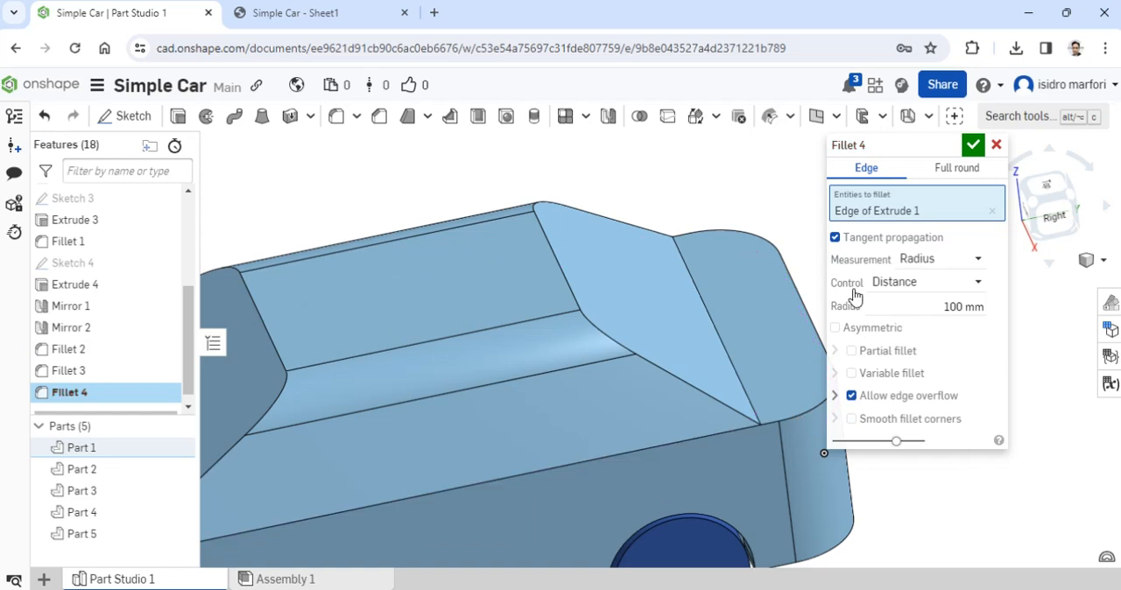
scroll(734, 359, down, 5)
right_drag(578, 453, 599, 447)
click(973, 145)
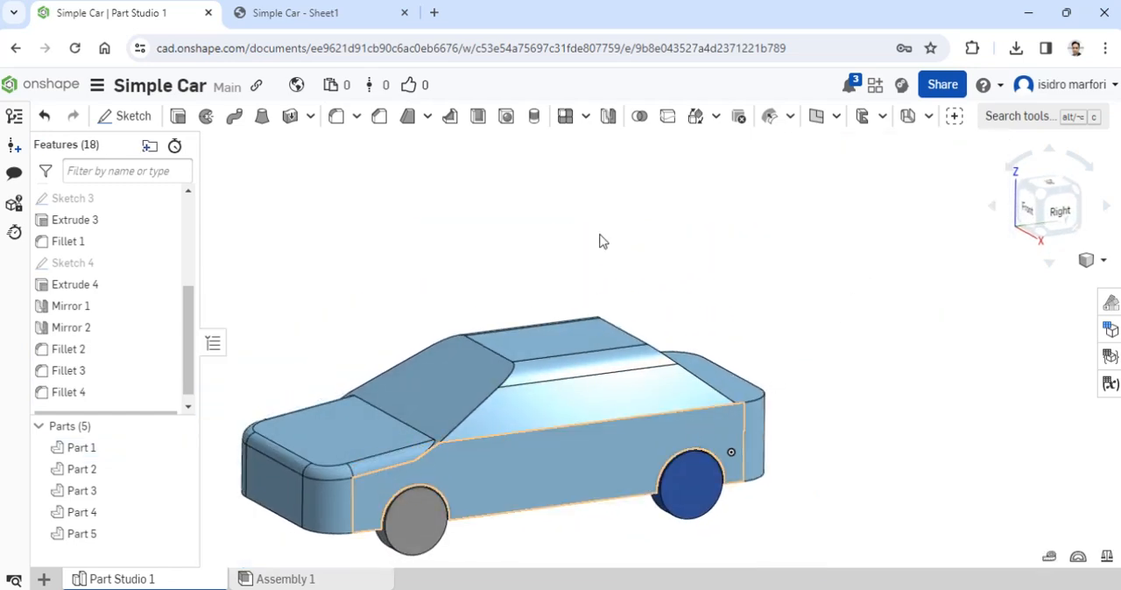
Fillet the side edges of the windshield and the rear window with a 150 mm radius.
click(337, 116)
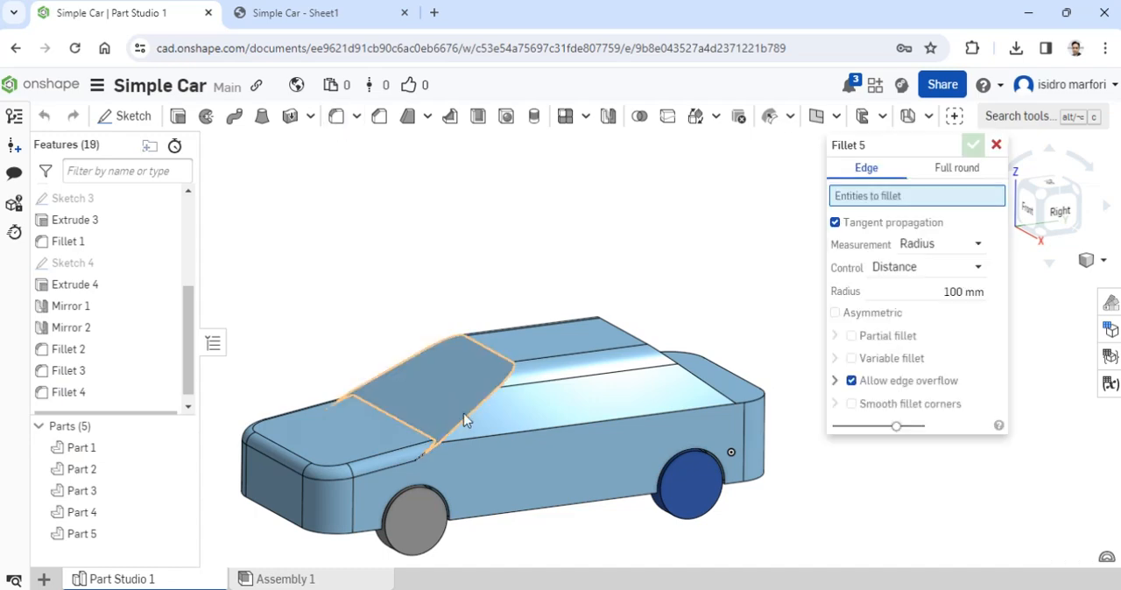
click(487, 411)
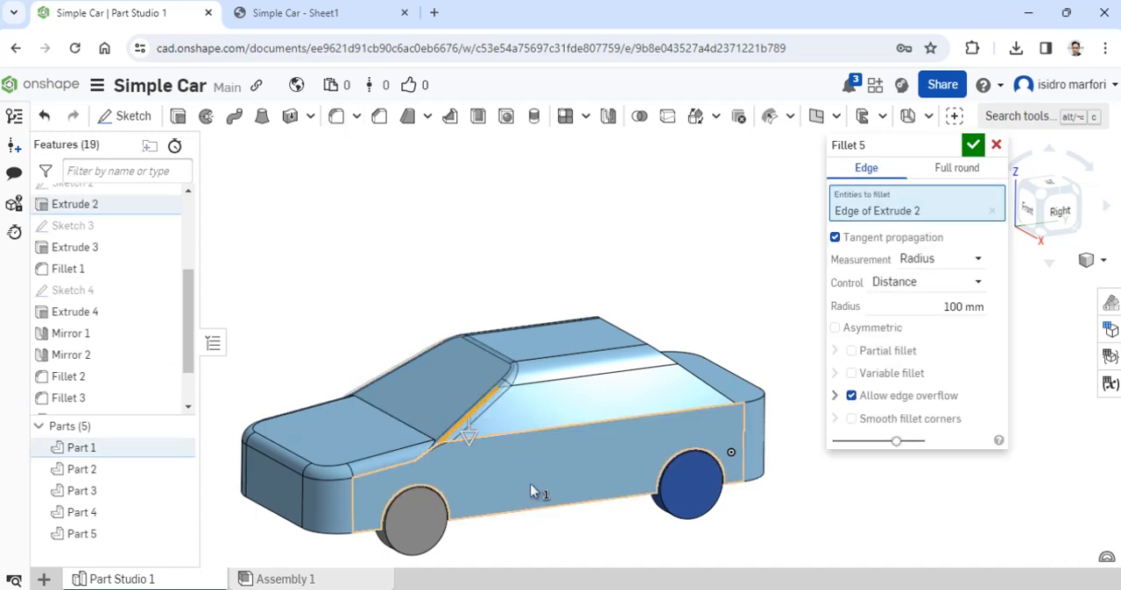
mouse_move(531, 485)
right_down()
mouse_move(534, 516)
mouse_move(520, 497)
right_up()
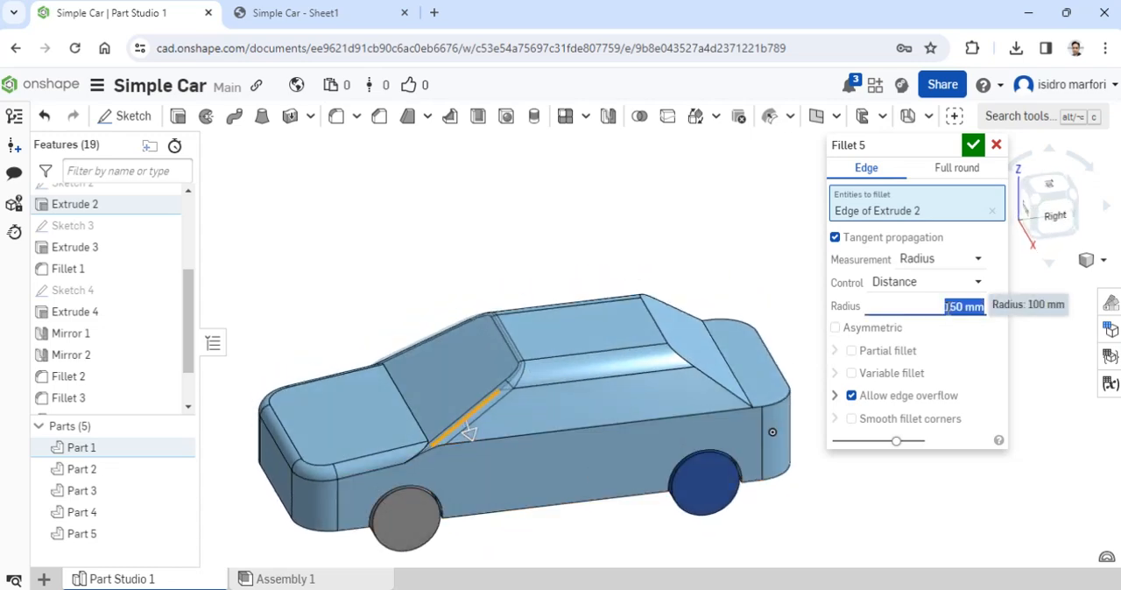
click(777, 405)
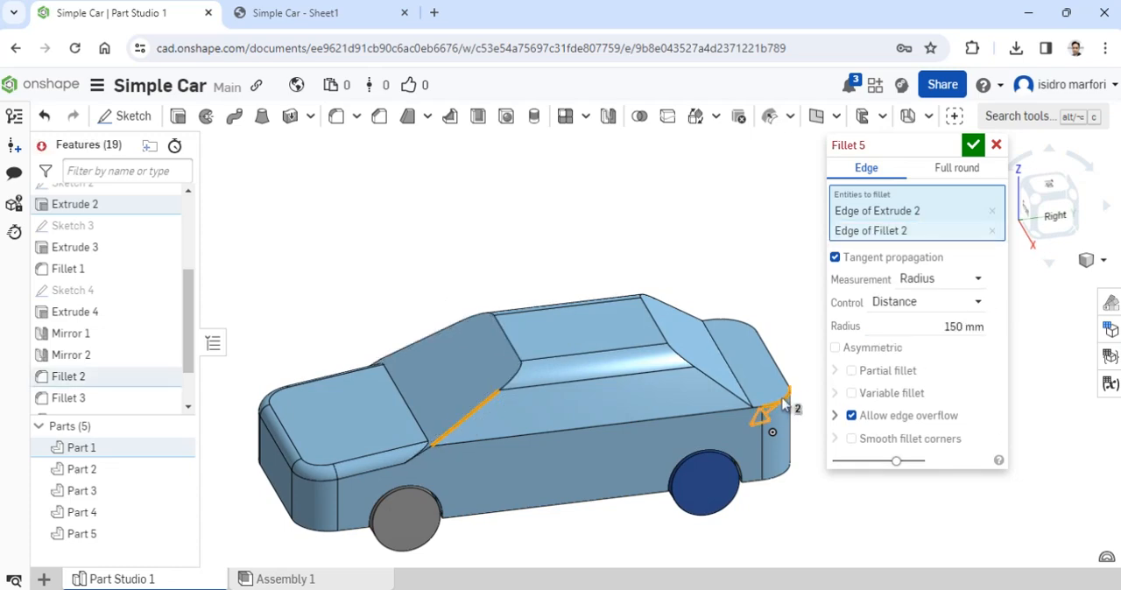
click(787, 403)
click(735, 401)
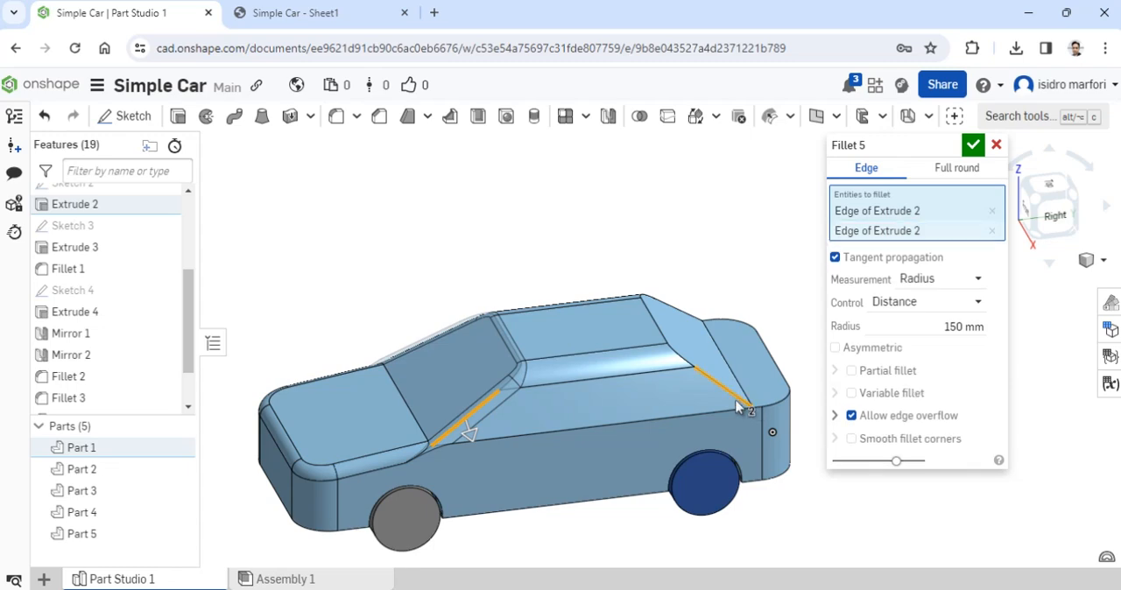
right_drag(659, 457, 664, 451)
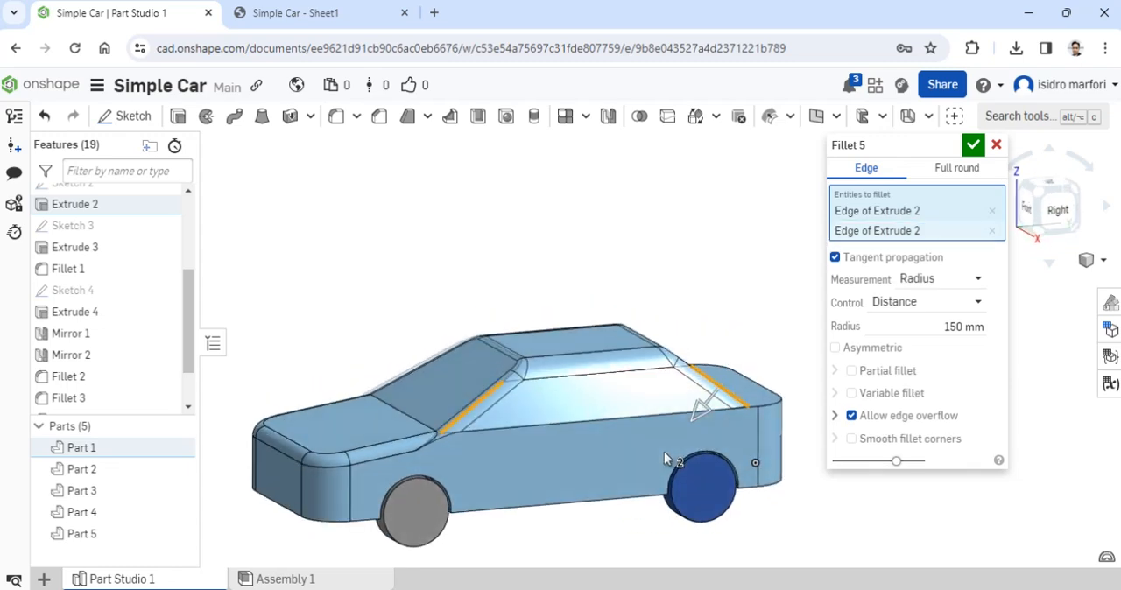
click(973, 146)
Fillet the upper edge around the trunk from its rear corner with a 100 mm radius.
right_drag(841, 298, 723, 506)
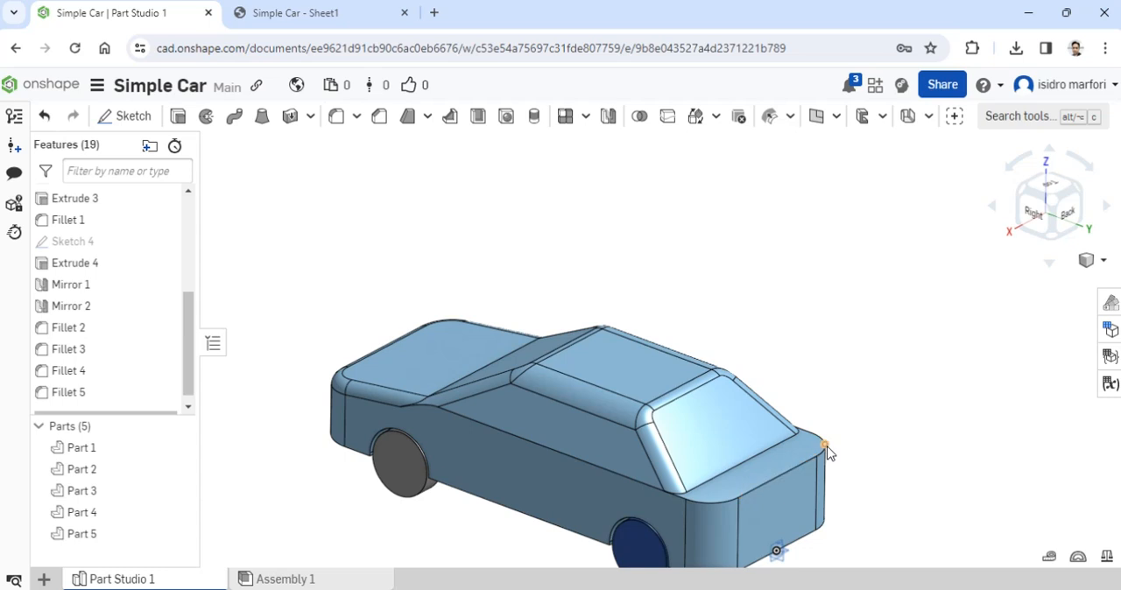
click(336, 116)
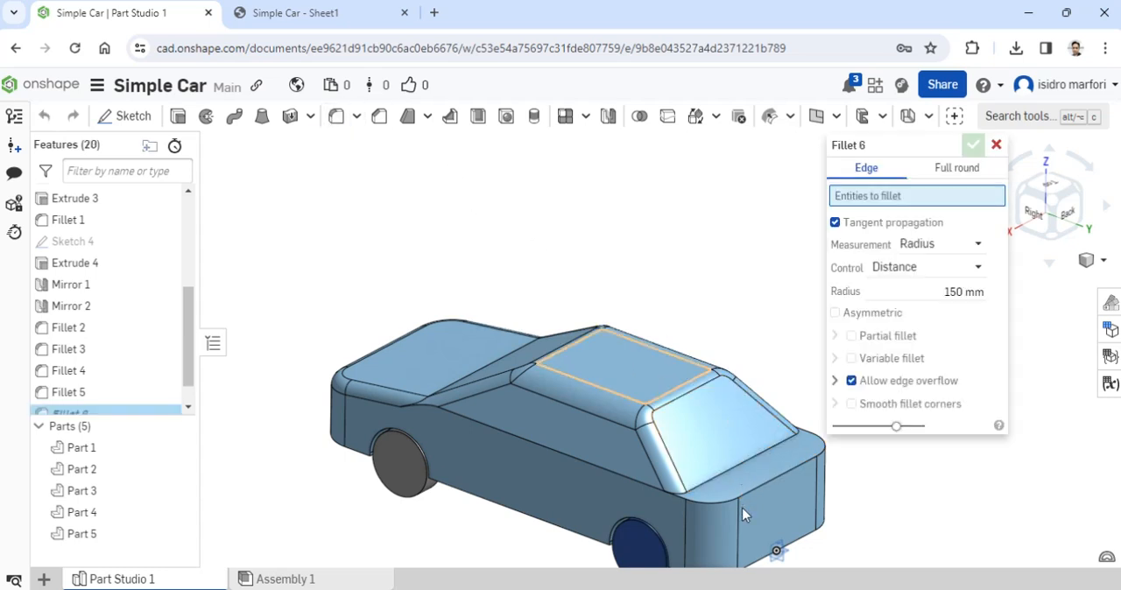
click(726, 503)
click(947, 306)
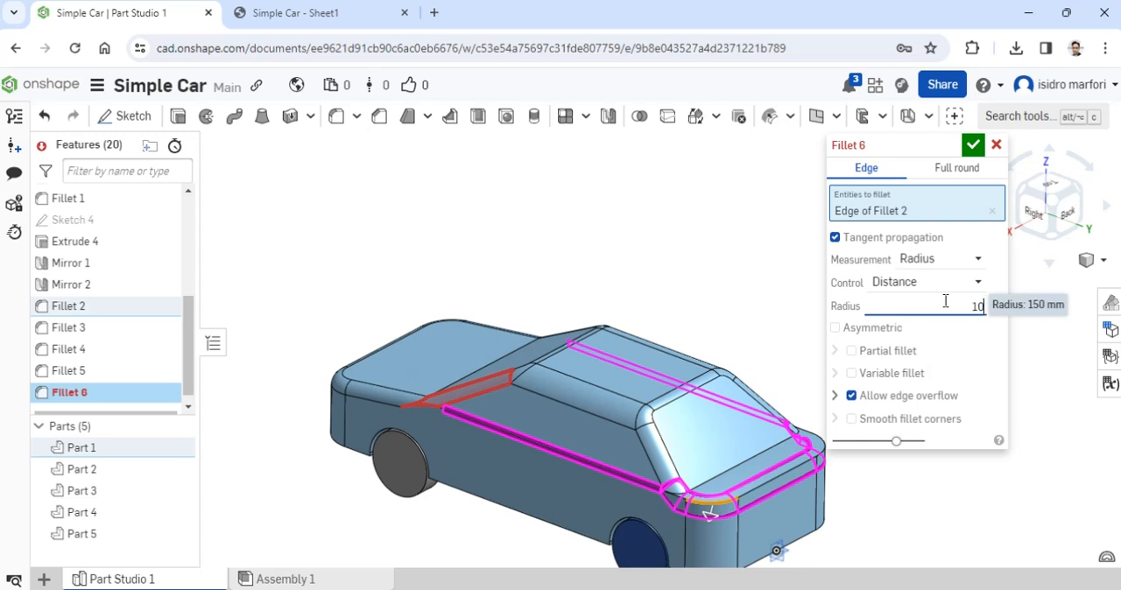
click(972, 144)
Examine the rounded car body from the rear, side and front.
scroll(764, 400, up, 2)
scroll(764, 400, down, 5)
right_drag(764, 401, 794, 441)
scroll(619, 511, down, 2)
scroll(624, 508, up, 6)
right_drag(628, 506, 684, 457)
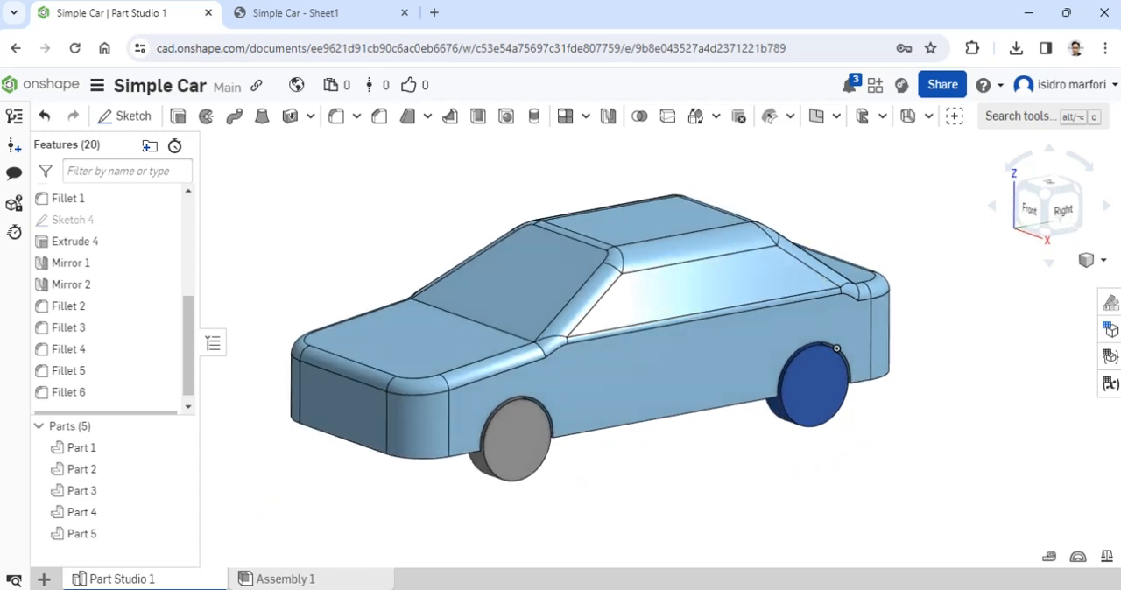